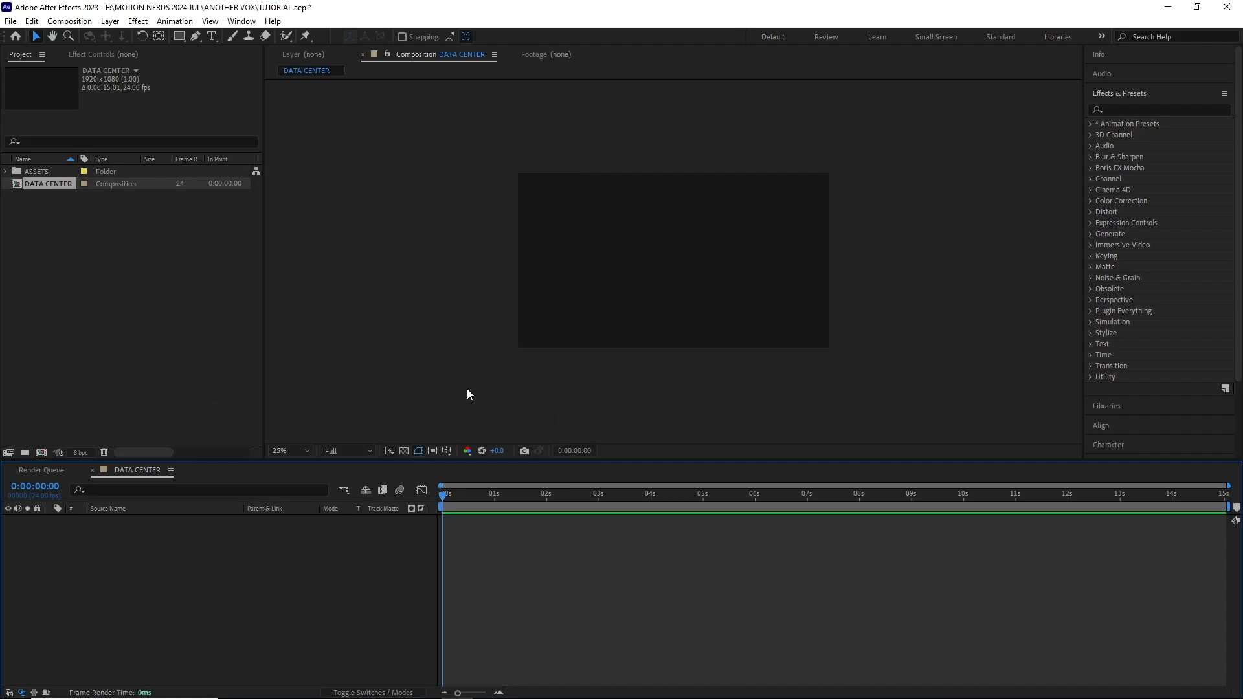
Add the WALL BACK and WALL FRONT images from the ASSETS folder to the DATA CENTER composition
scroll(603, 366, up, 2)
click(7, 173)
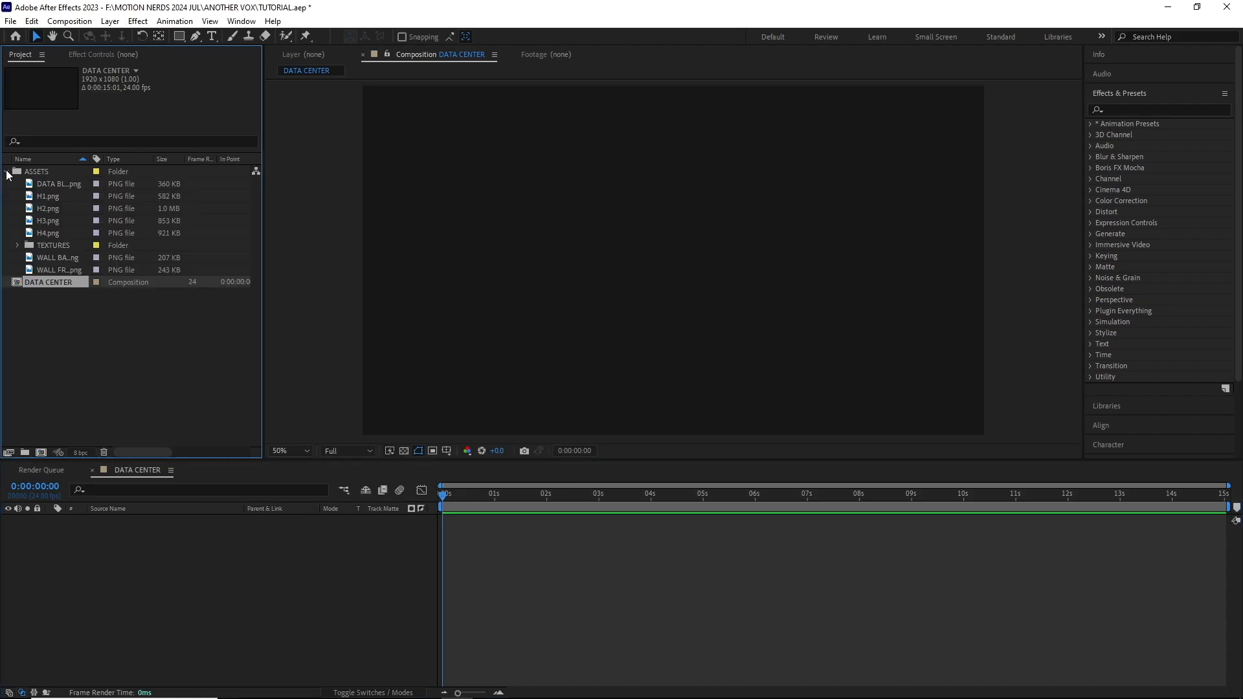
click(49, 257)
shift+click(53, 269)
drag(53, 268, 138, 555)
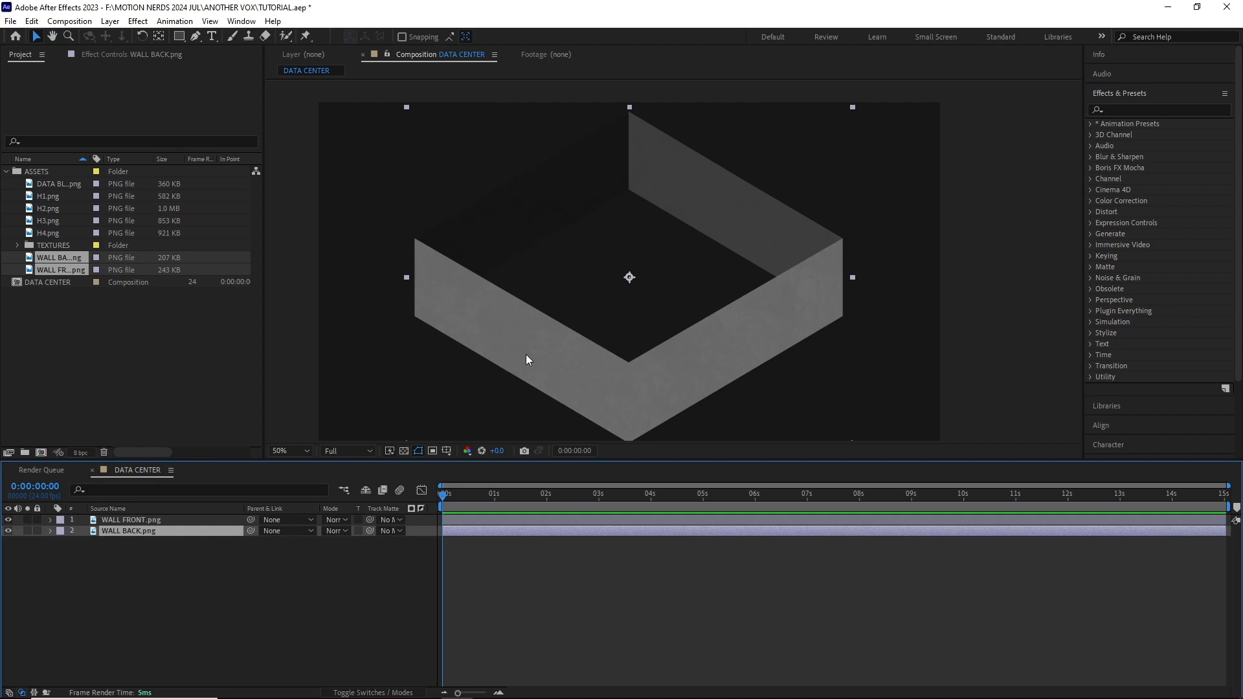
Set the composition's background color to a dusty pink, B99797
key(ctrl+k)
click(318, 416)
click(162, 313)
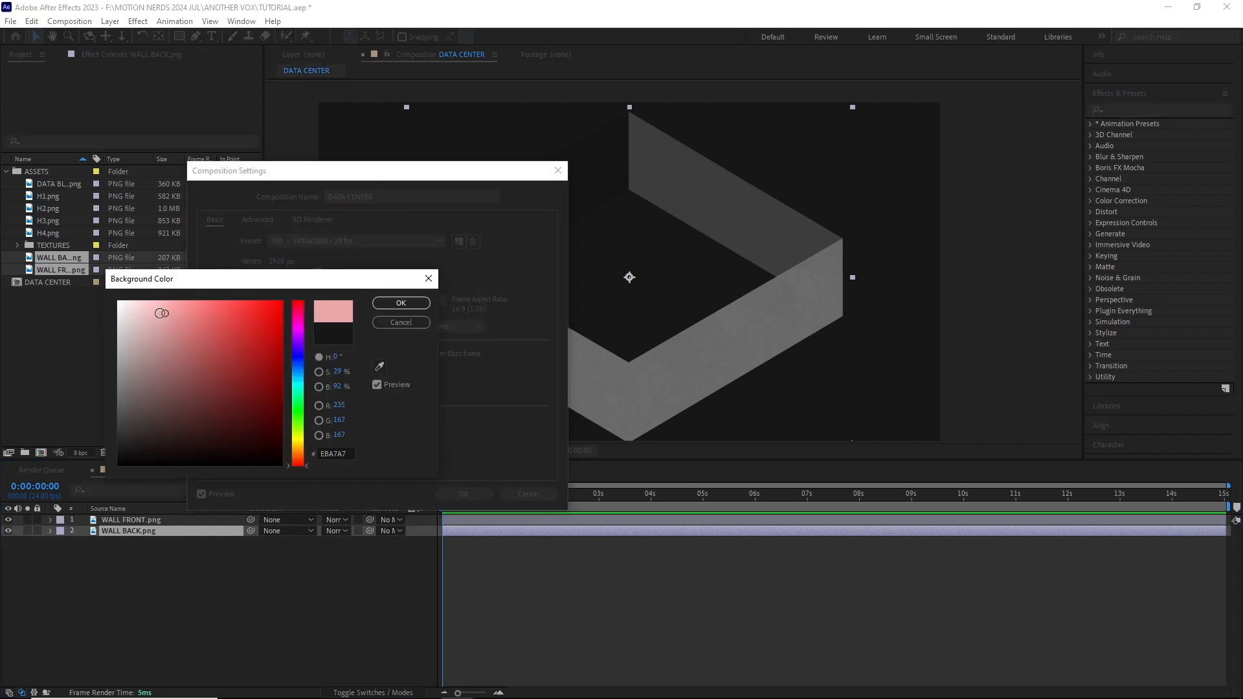
mouse_move(161, 313)
mouse_down()
mouse_move(148, 311)
mouse_move(148, 346)
mouse_up()
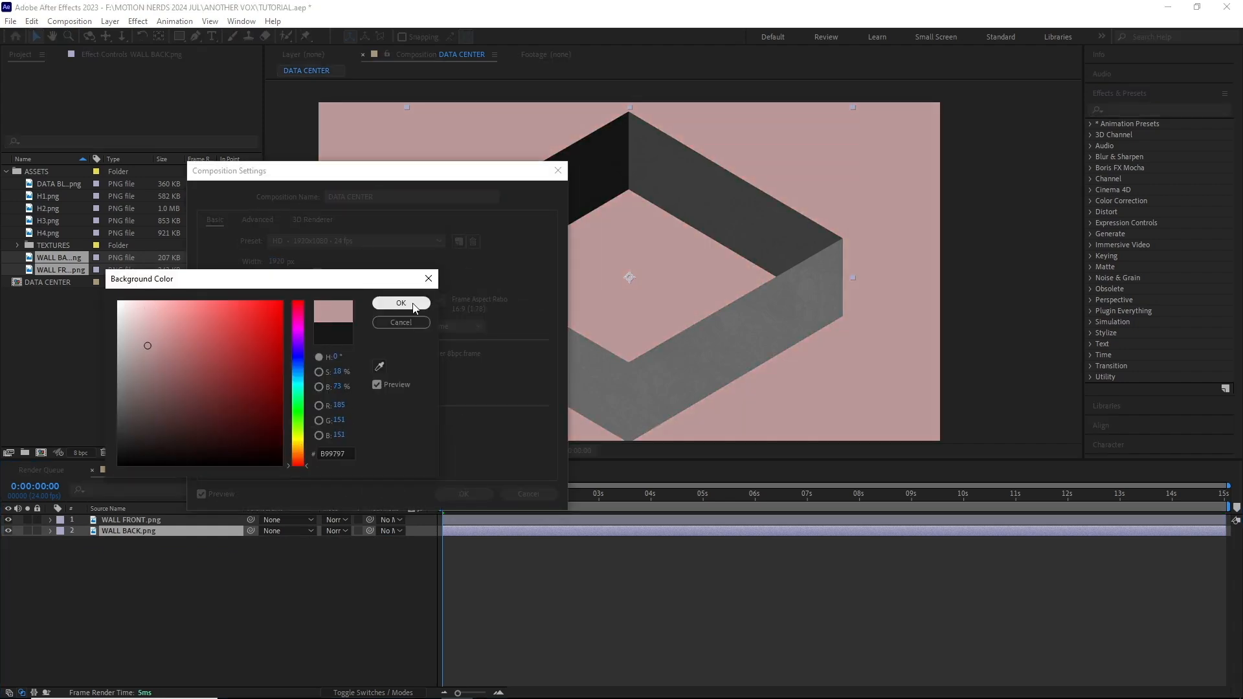
click(402, 303)
key(Return)
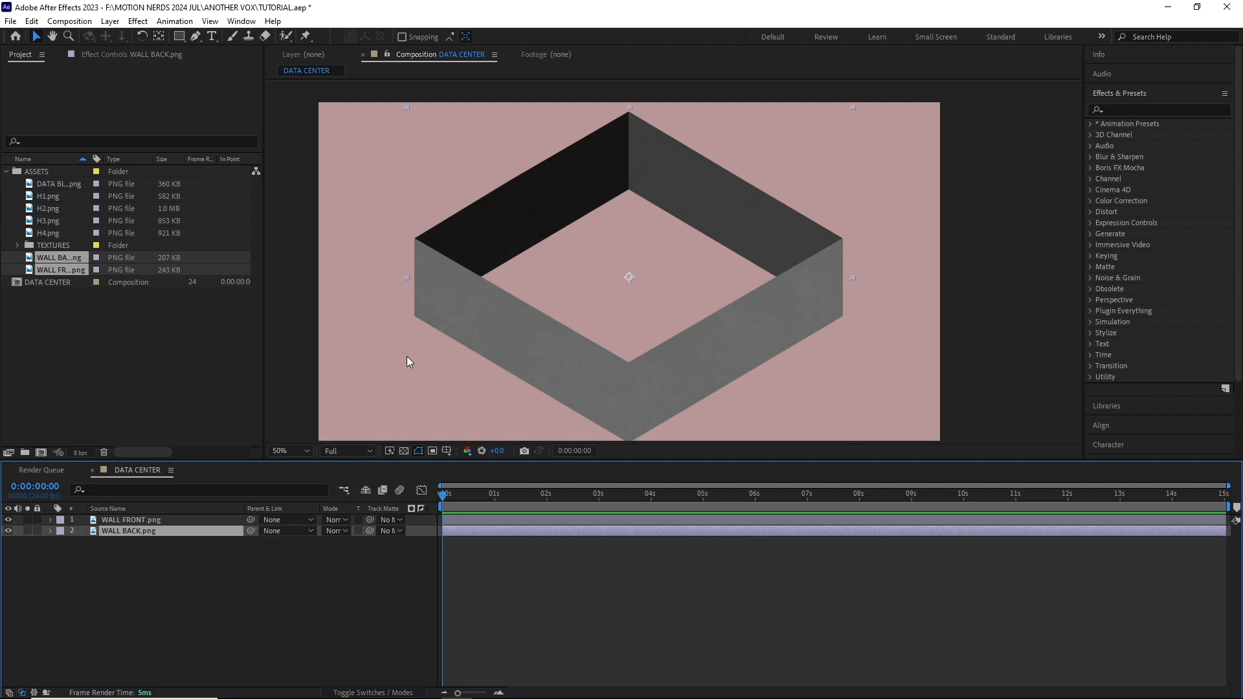
Create a composition-sized 1920 x 1080 px solid layer named FRACTAL
scroll(458, 348, down, 2)
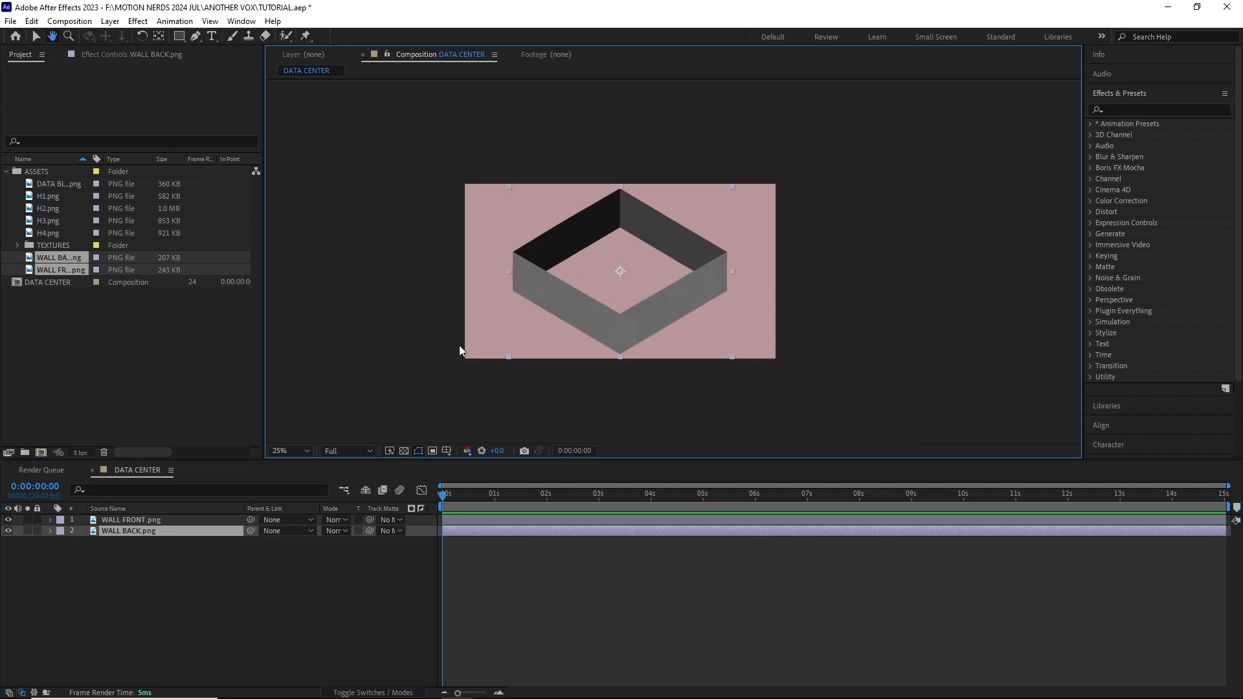
scroll(460, 350, up, 2)
drag(467, 344, 504, 349)
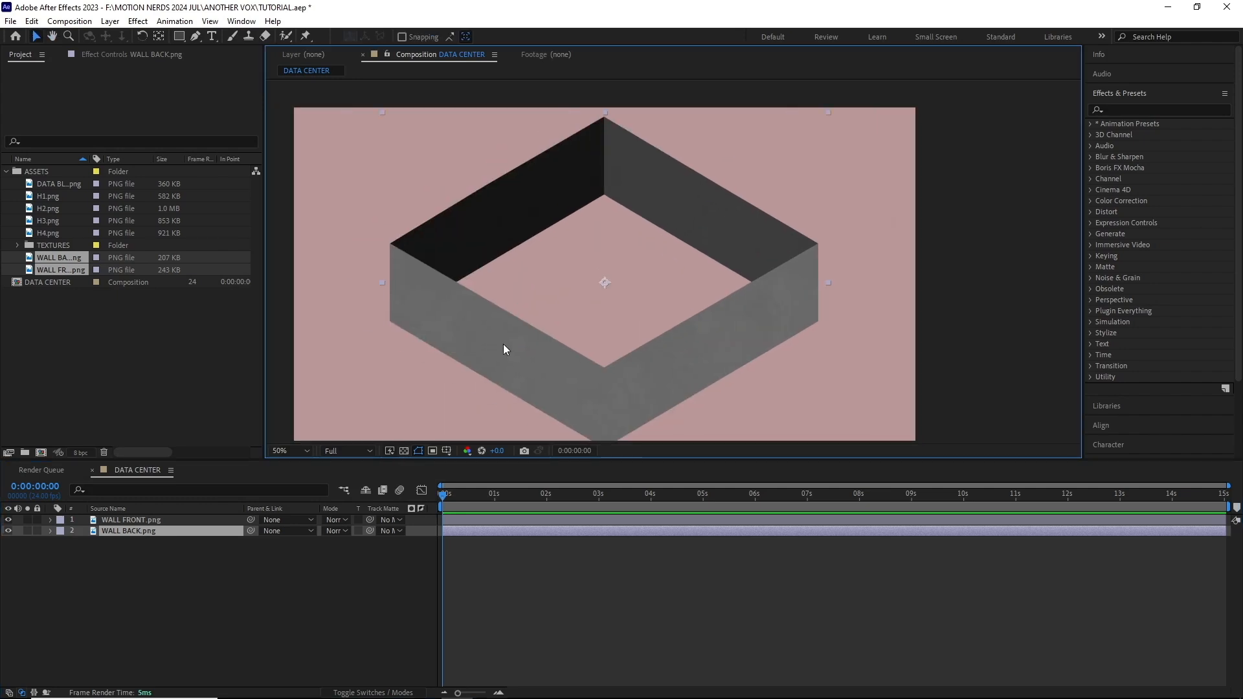
click(111, 20)
mouse_move(125, 37)
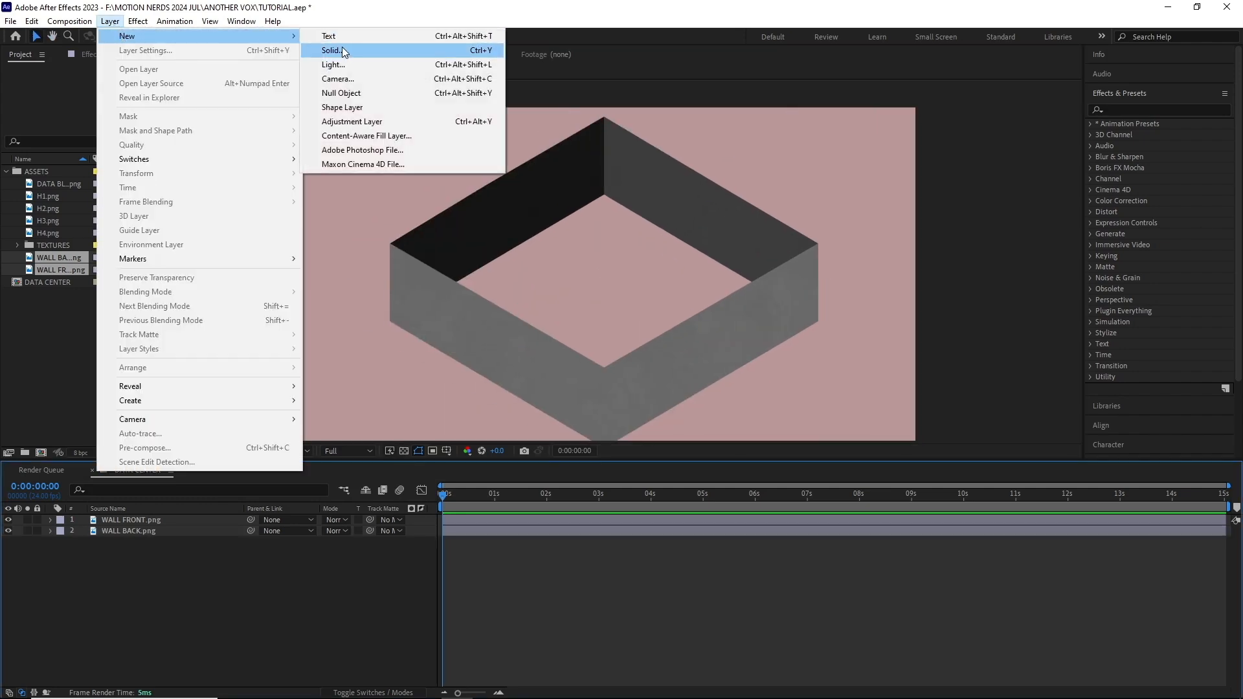
click(342, 47)
text(FRACTAL)
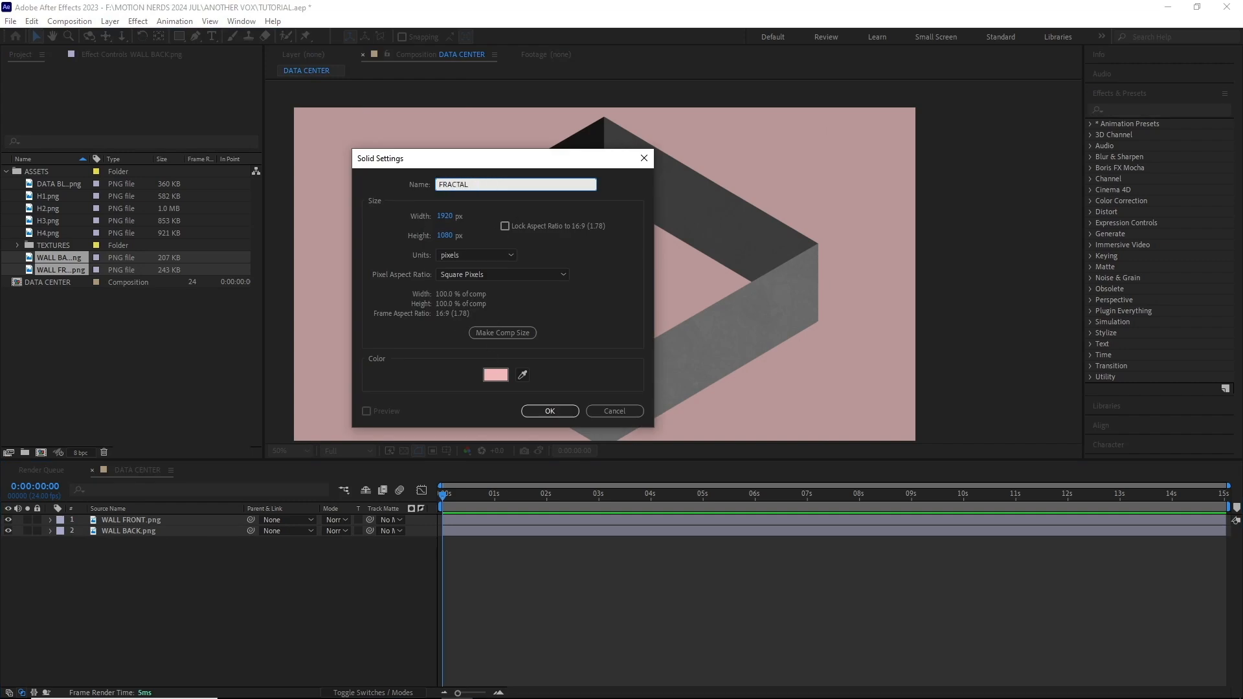
click(548, 411)
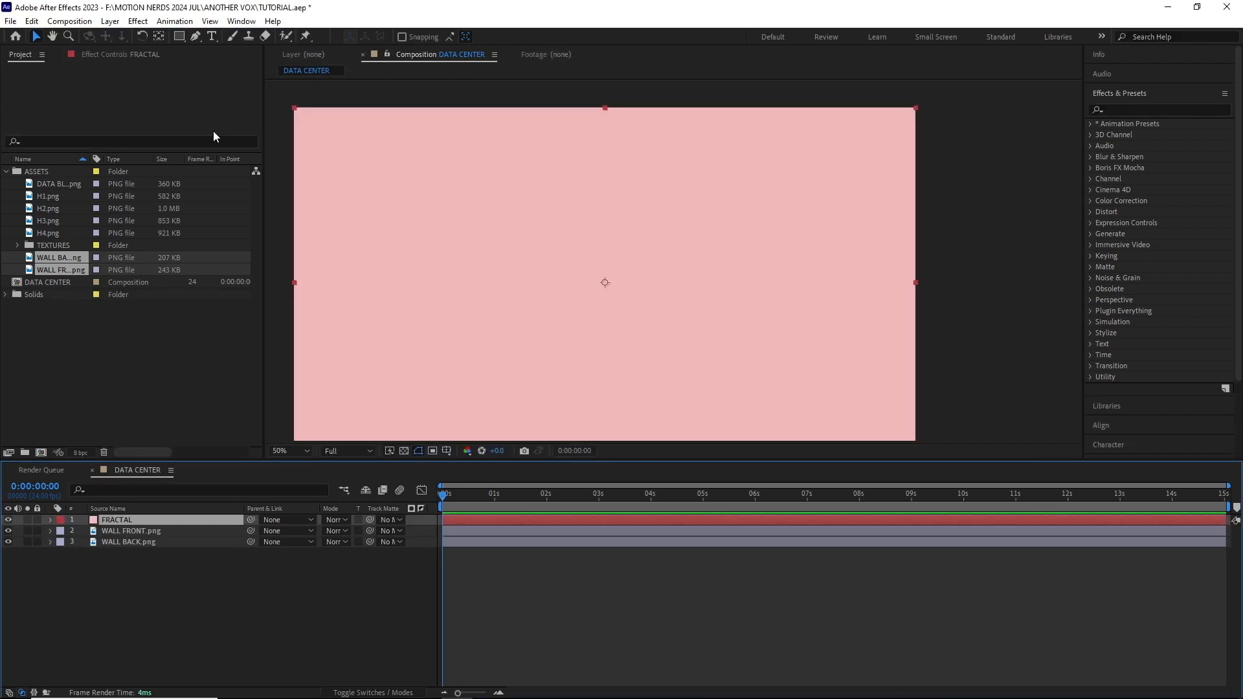
Apply Fractal Noise to the FRACTAL solid with fractal type Max and noise type Linear
click(140, 22)
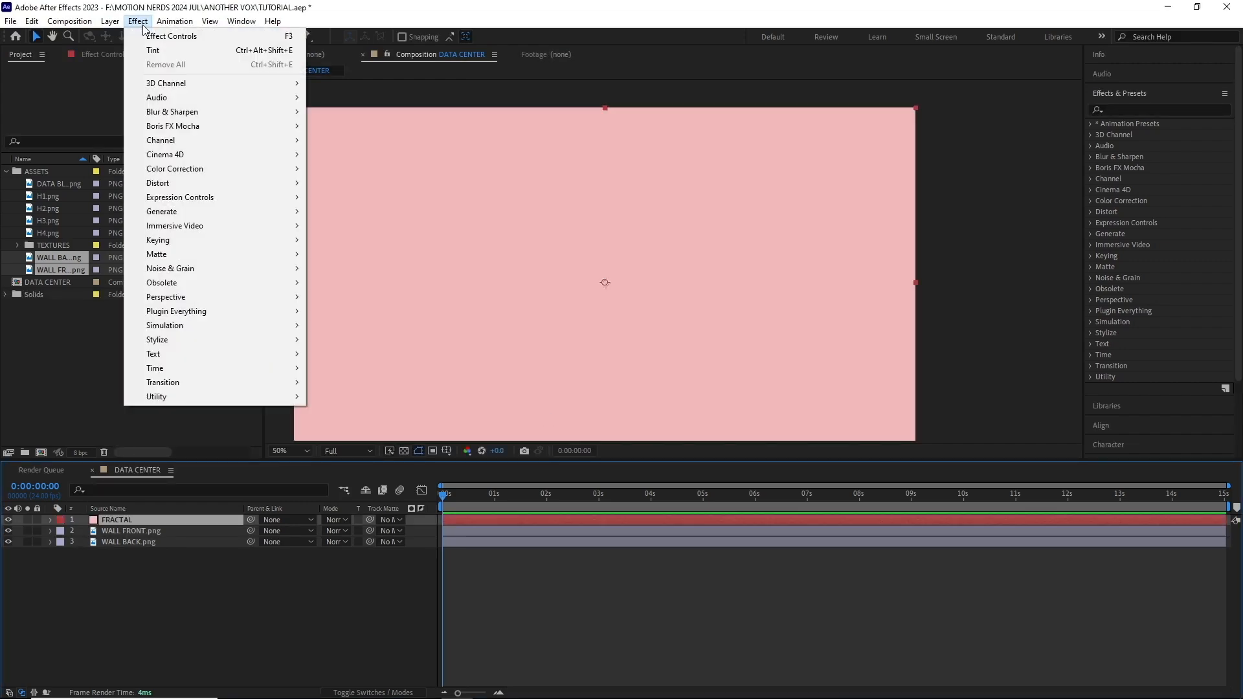
mouse_move(275, 268)
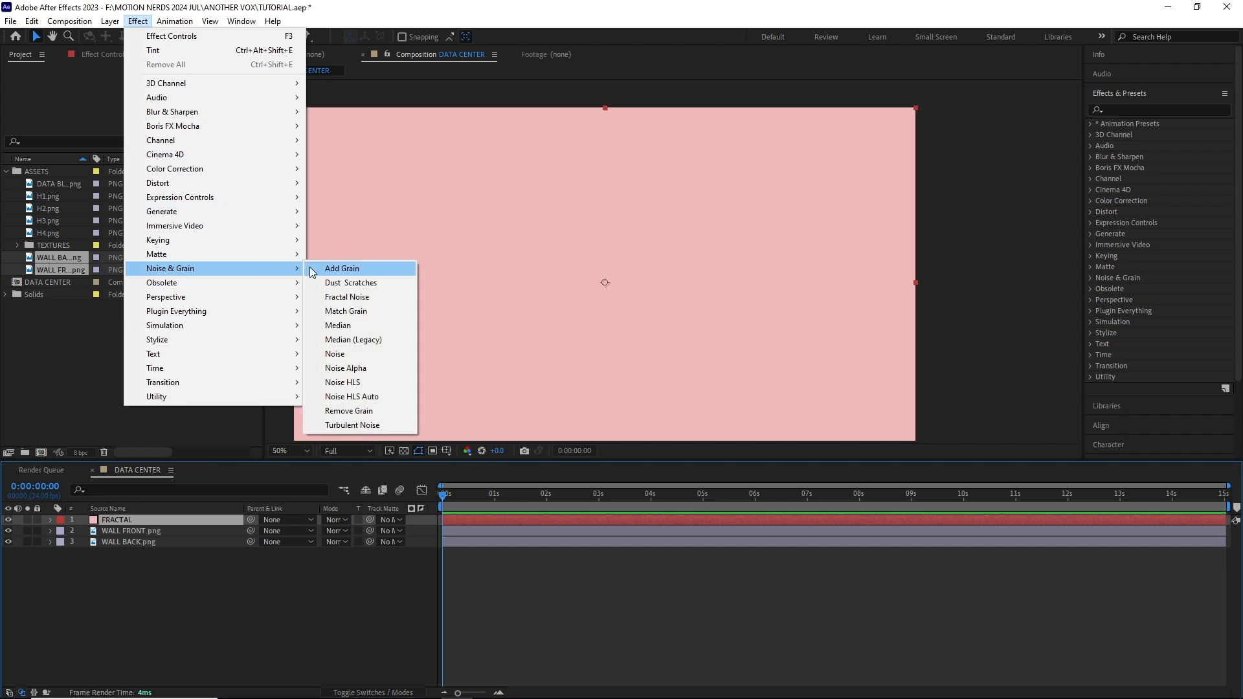
click(327, 298)
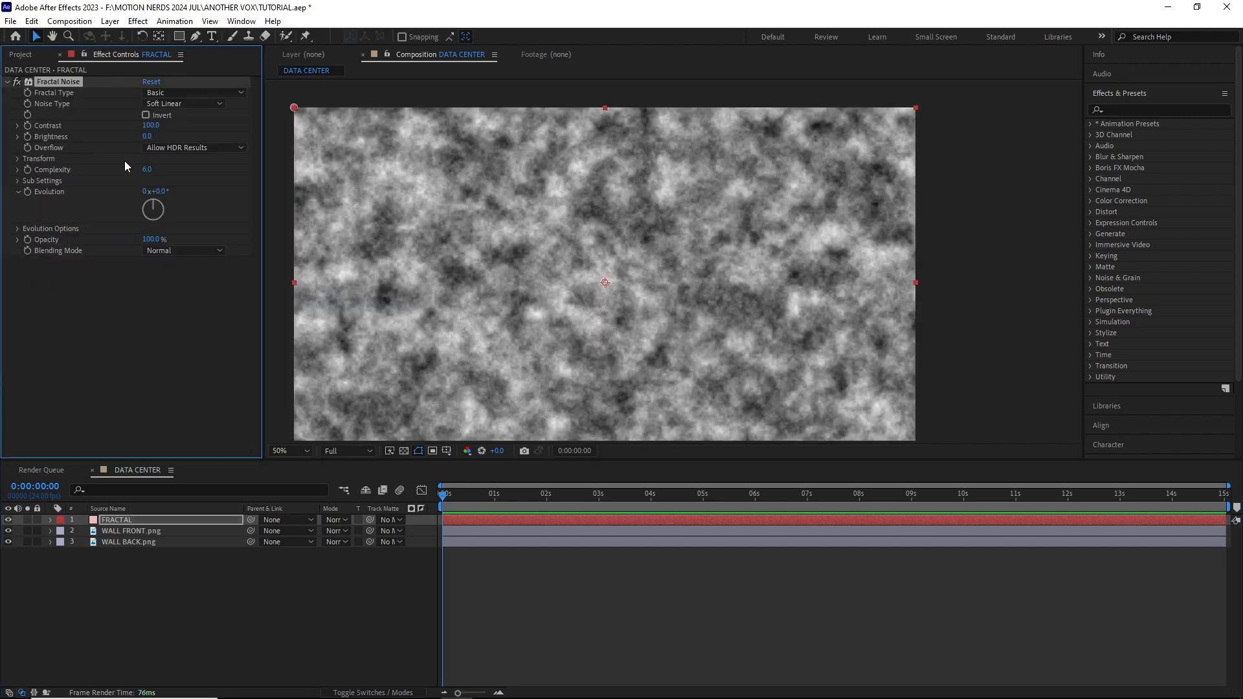
click(200, 93)
click(195, 215)
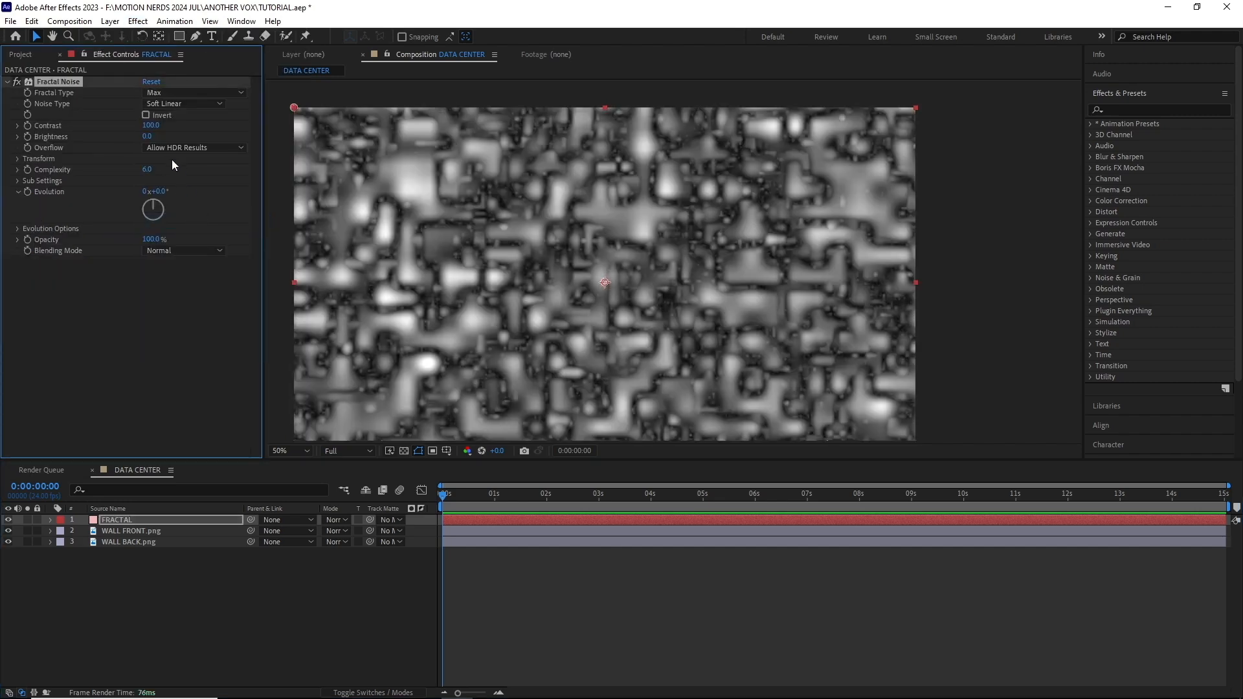
click(192, 106)
click(194, 133)
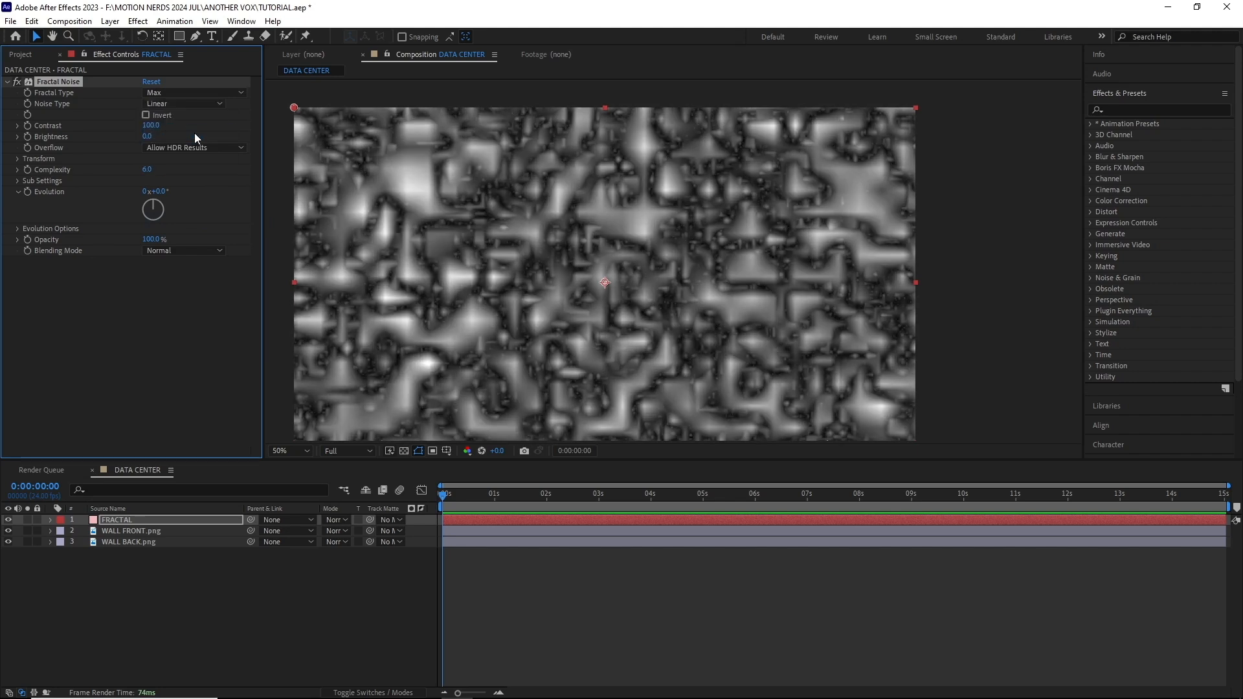
Set the noise complexity to 1, and stretch it with uniform scaling off and a scale height of 3600
click(148, 169)
text(1)
key(Return)
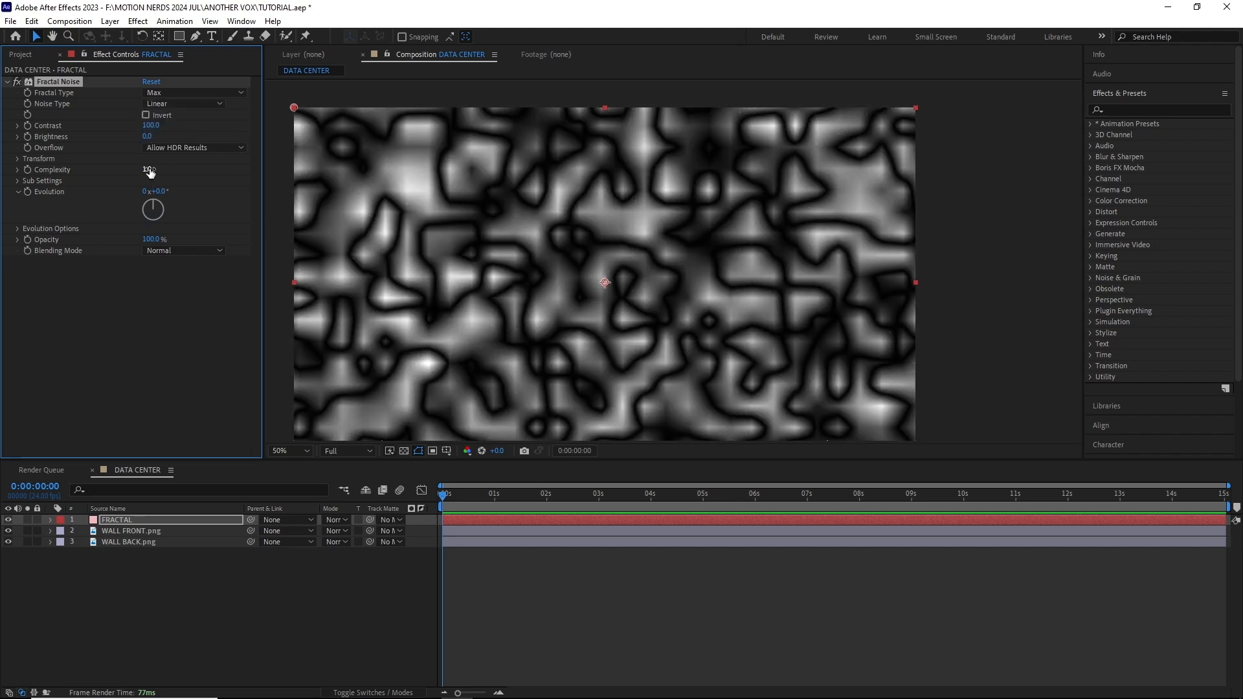
click(17, 159)
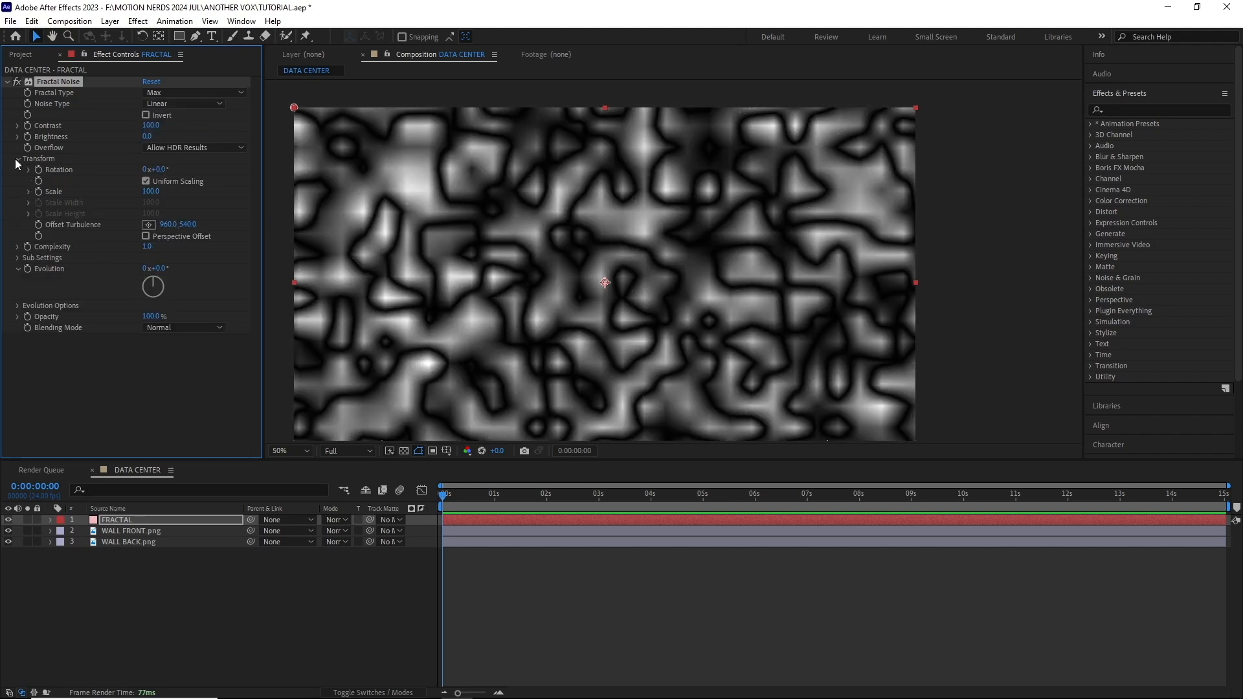
click(146, 181)
click(151, 231)
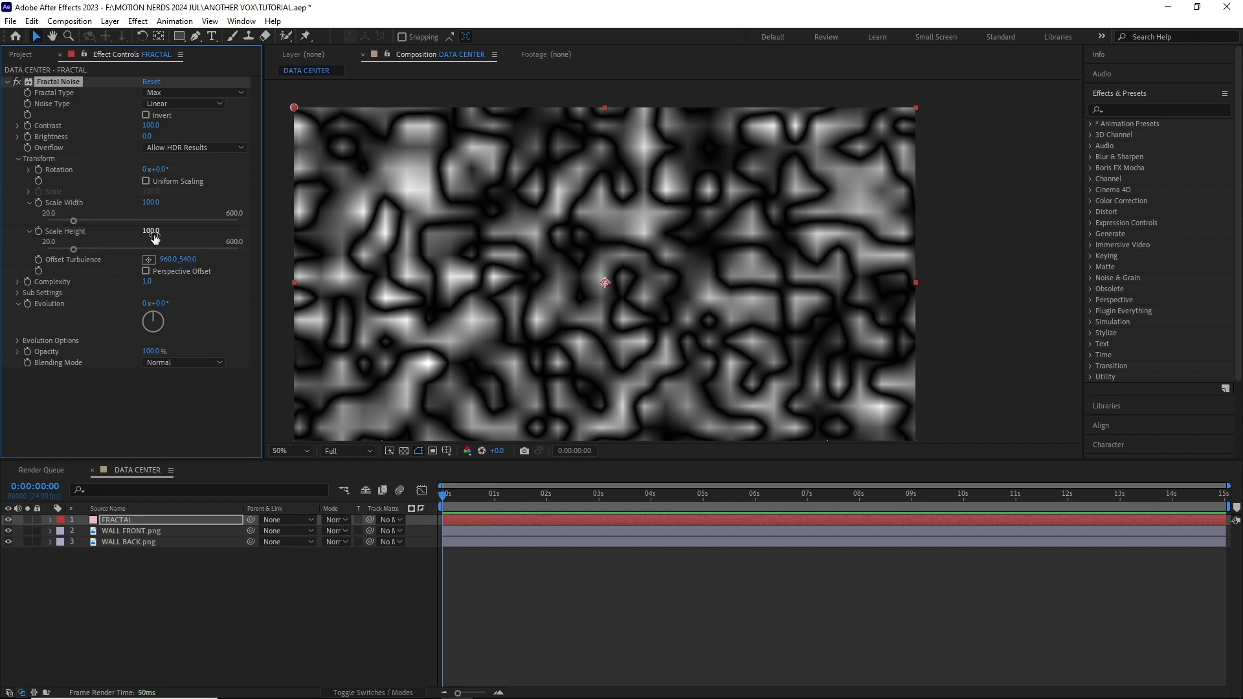
text(3600)
key(Return)
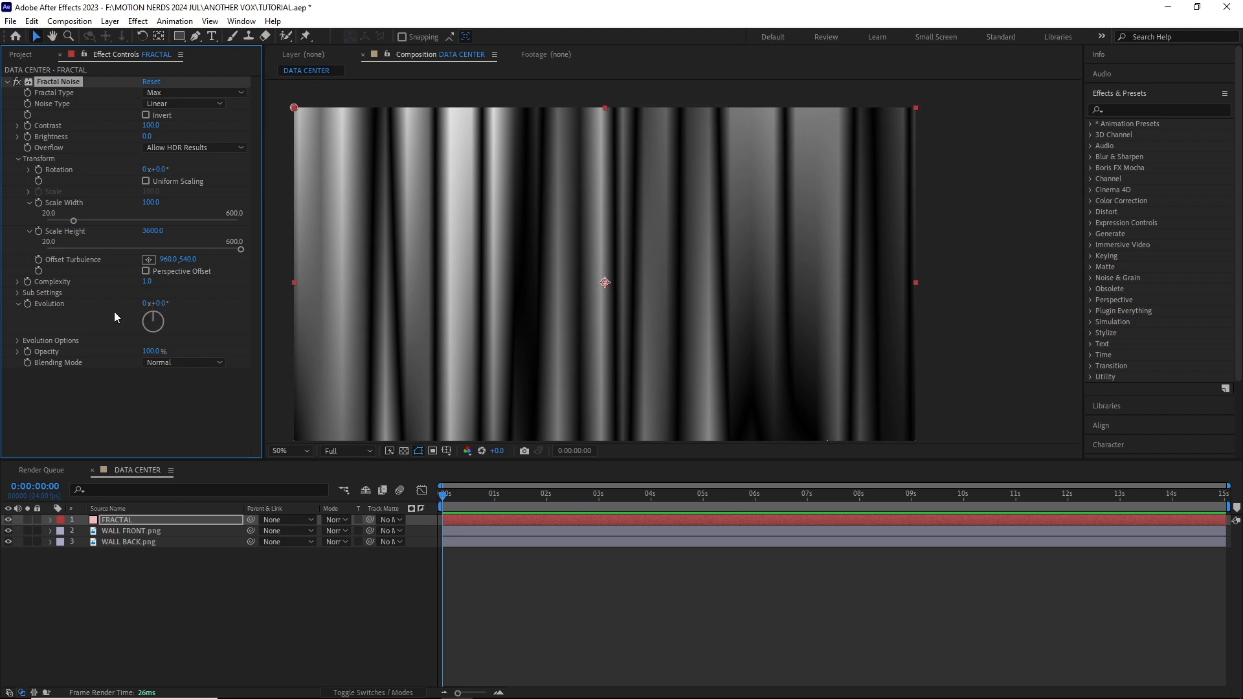
Drive the noise Evolution with the expression time*100 and preview the animation
alt+click(27, 306)
text(ti)
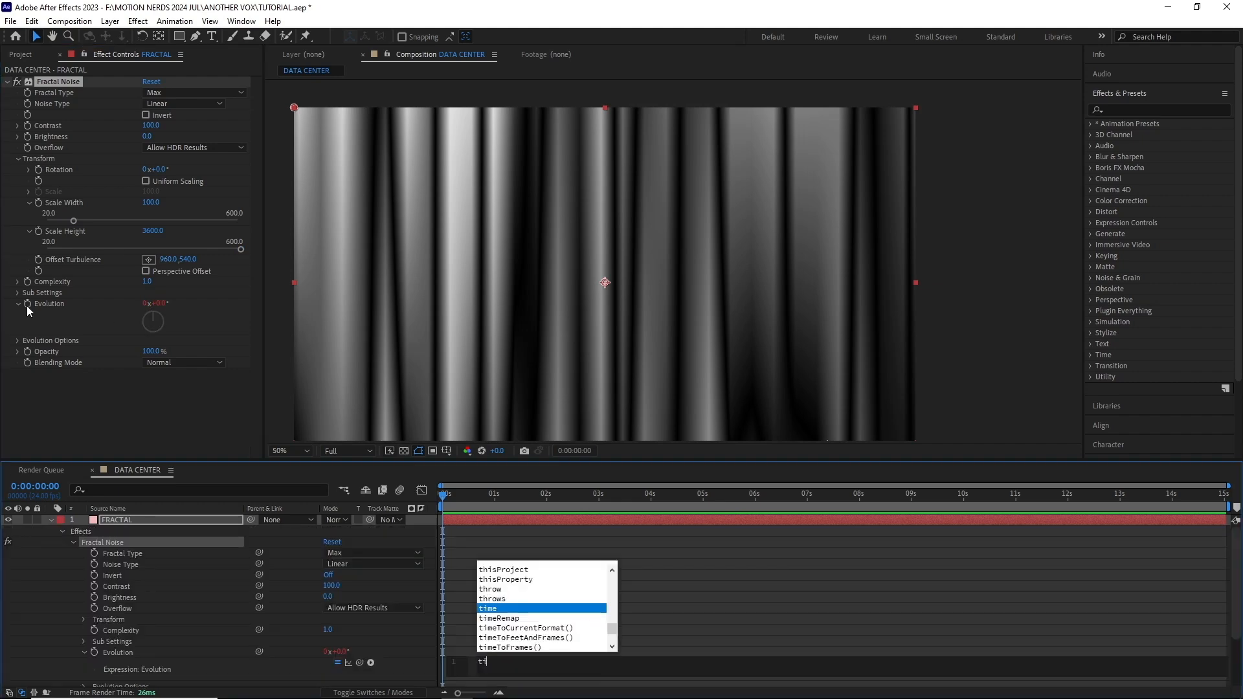
text(me*)
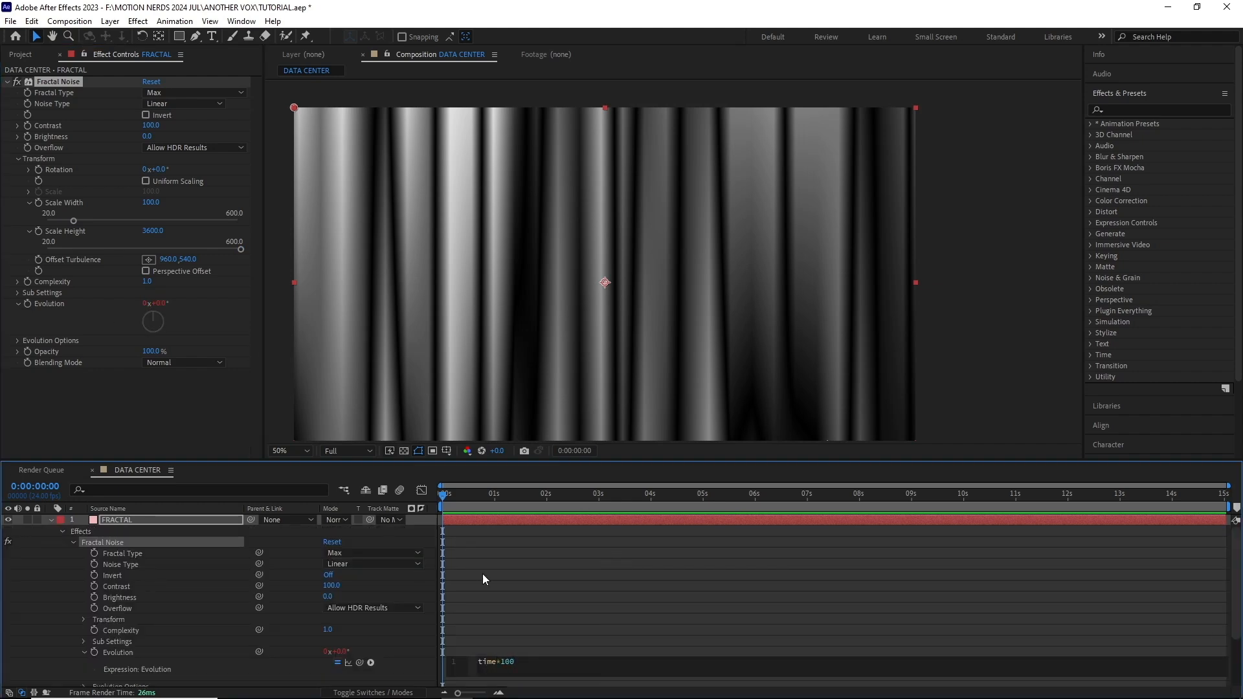
click(483, 574)
scroll(519, 386, down, 2)
scroll(511, 379, up, 2)
drag(519, 386, 589, 359)
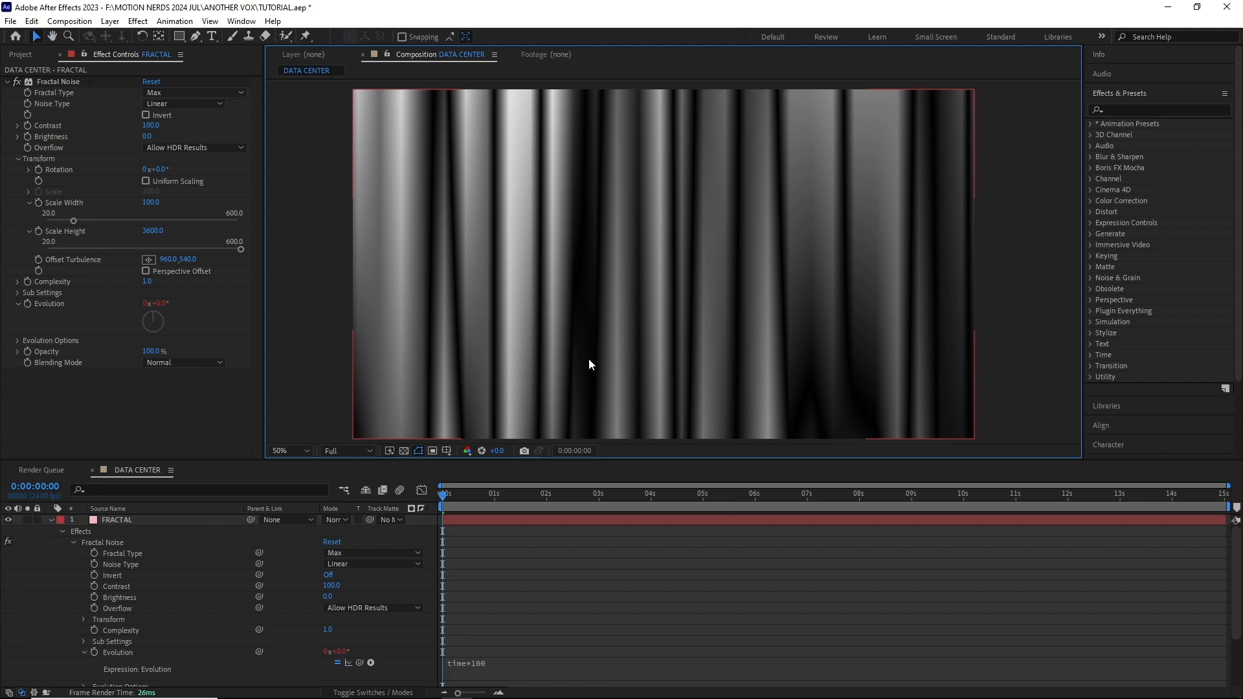
key(space)
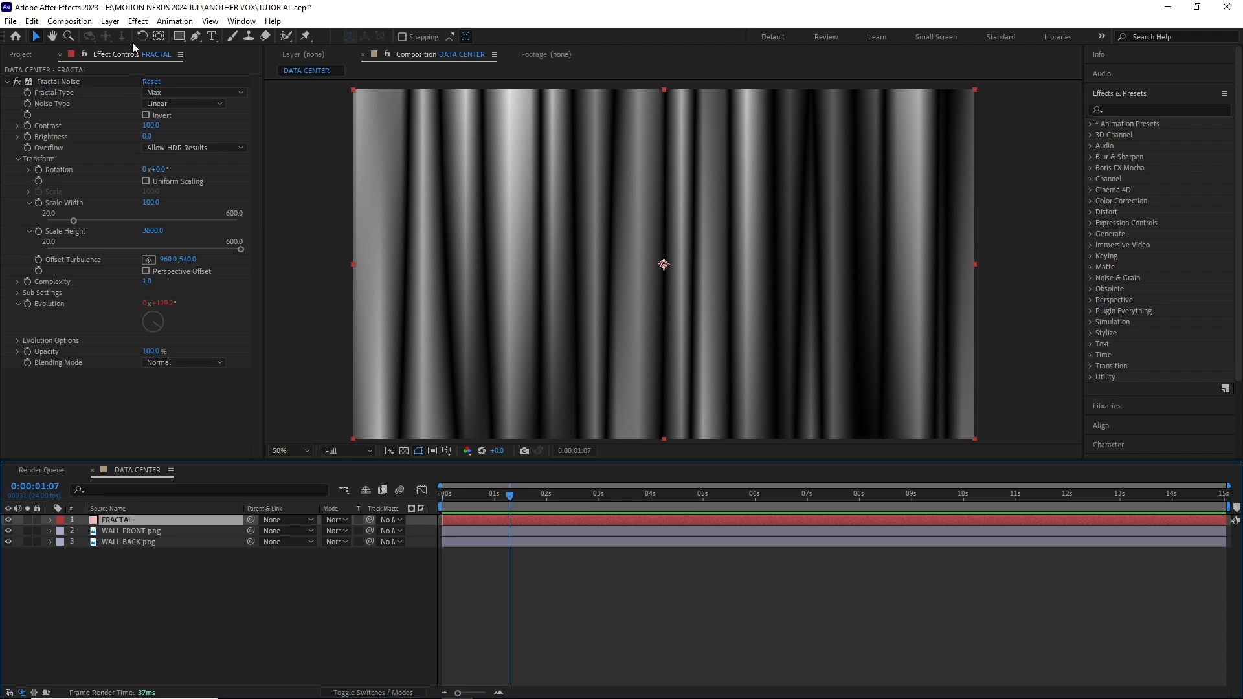
Apply Tritone to the FRACTAL layer and set its midtones to bright yellow
click(138, 21)
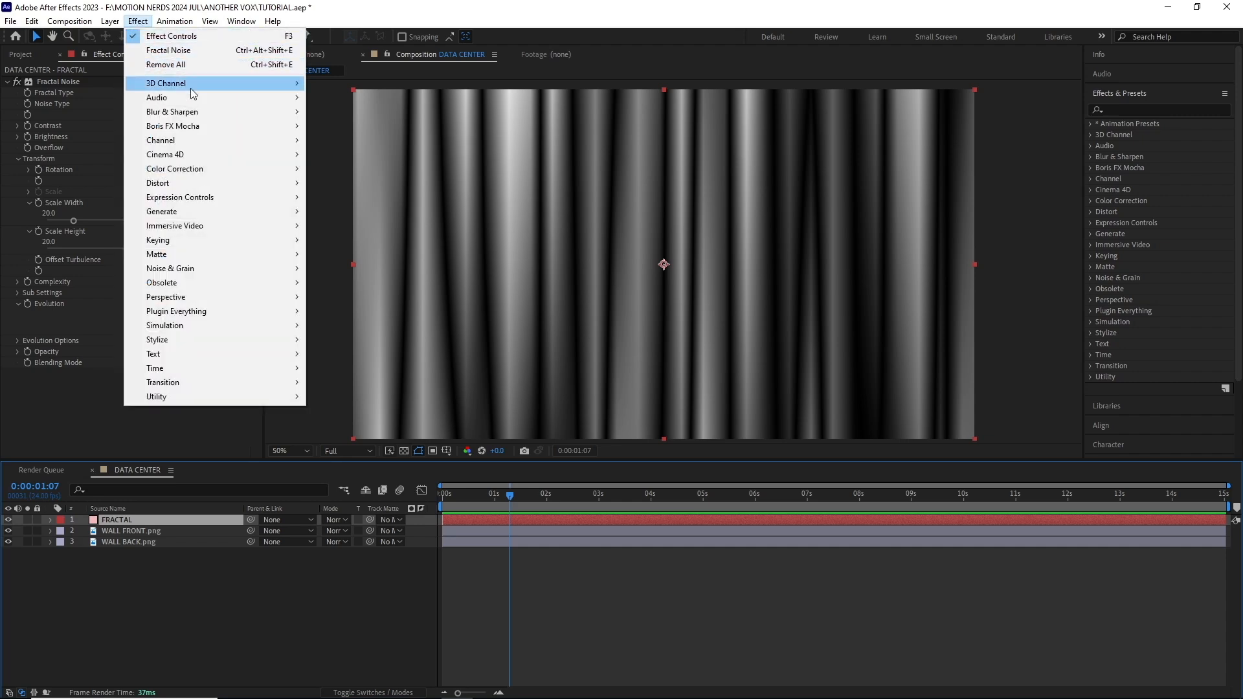
mouse_move(301, 169)
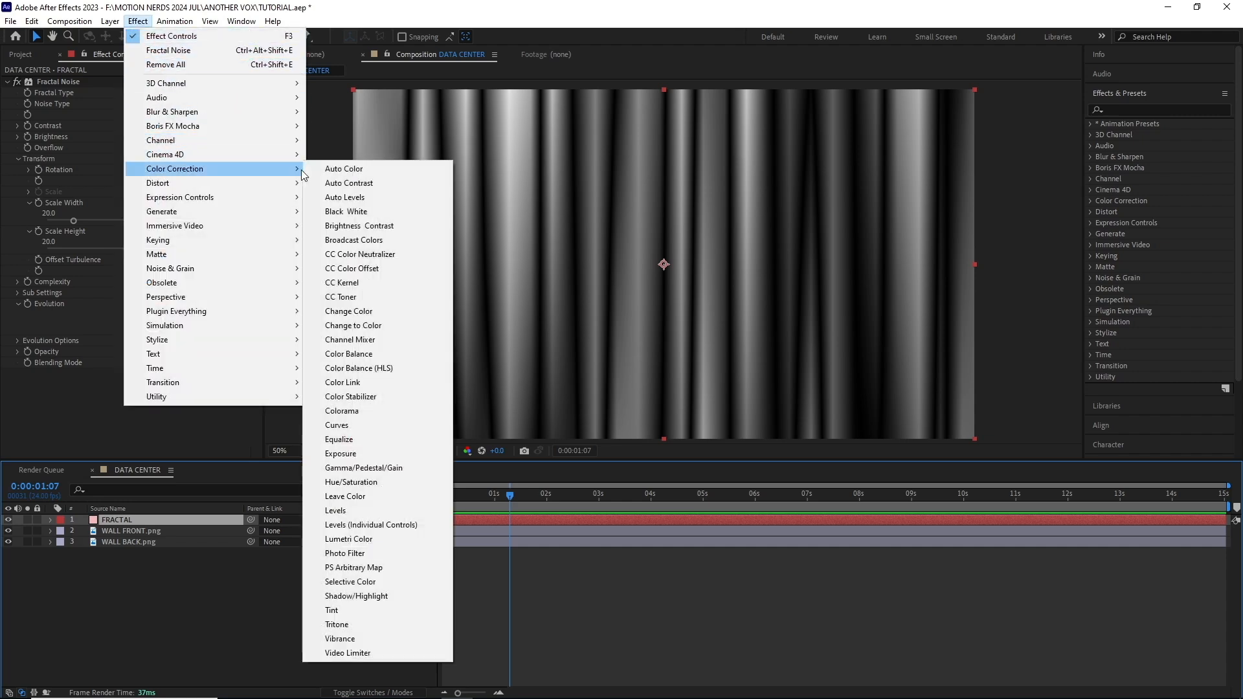
click(382, 627)
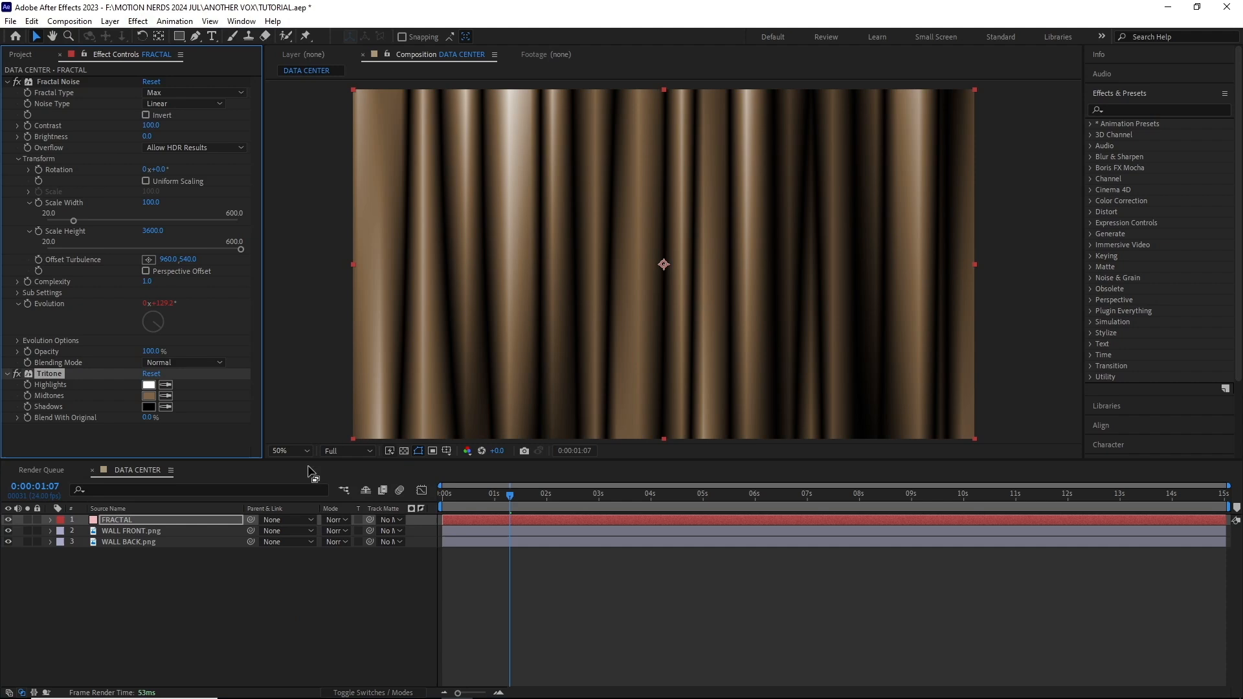
click(148, 396)
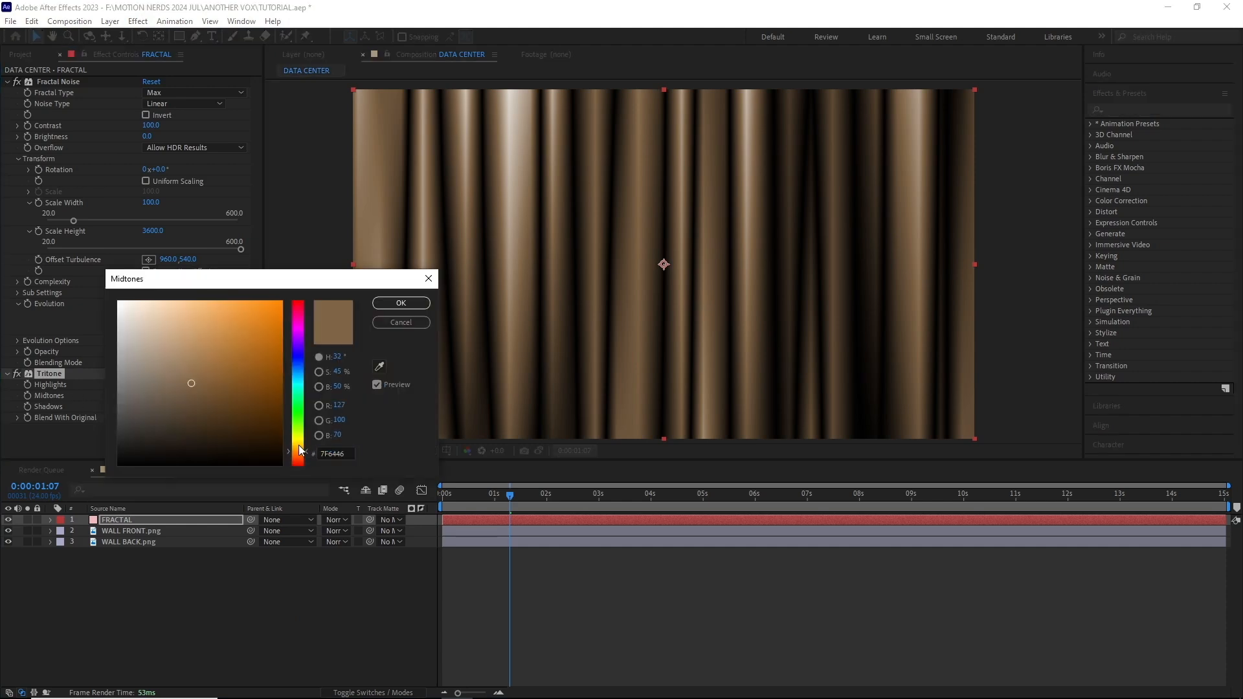
click(297, 438)
click(282, 303)
click(307, 438)
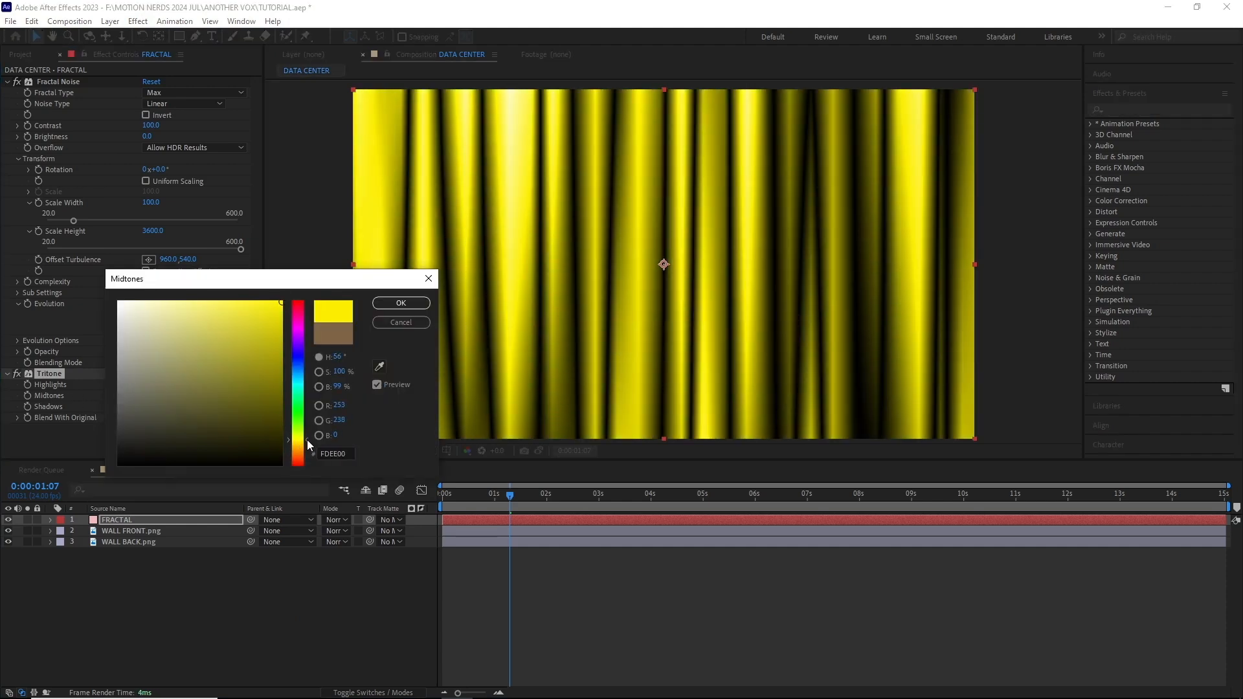
click(401, 302)
Set the Tritone highlights to a dark yellow and the shadows to a near-black yellow, 181801
click(149, 396)
click(148, 384)
drag(258, 424, 273, 453)
click(269, 418)
click(402, 303)
click(163, 407)
click(149, 396)
click(149, 406)
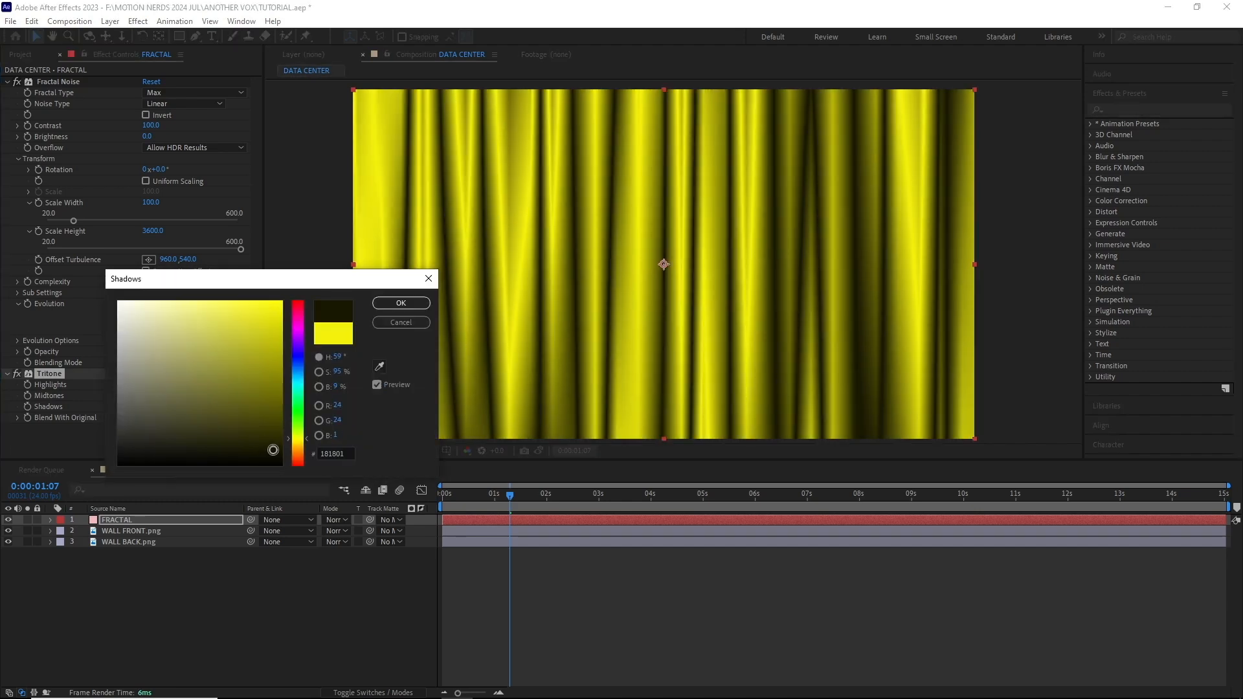
click(402, 303)
Apply Mosaic to the FRACTAL layer with 30 horizontal and 15 vertical blocks, and preview the animation
click(136, 22)
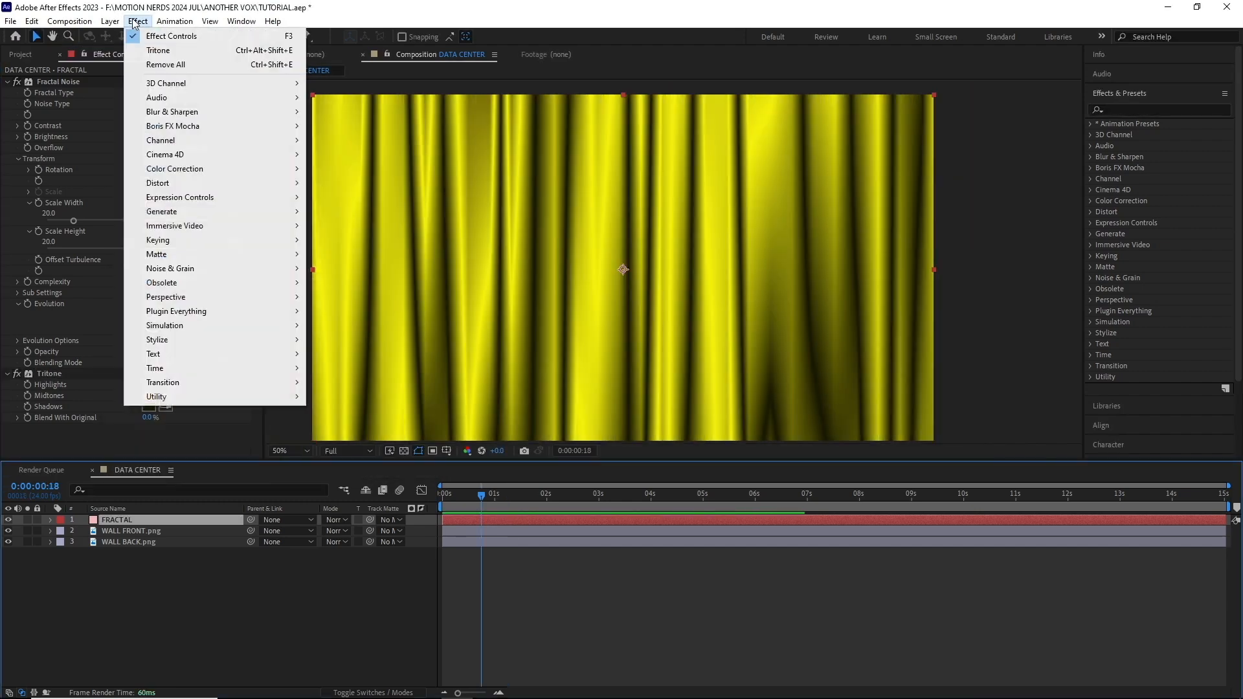
mouse_move(284, 343)
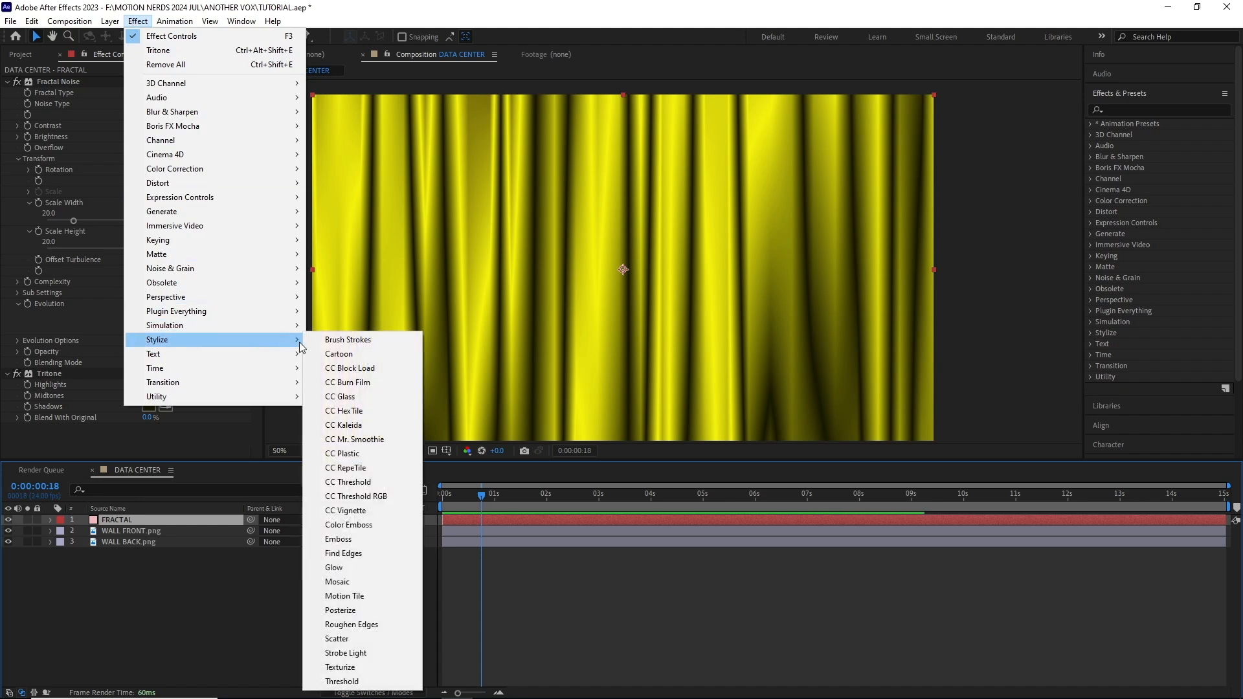
click(358, 580)
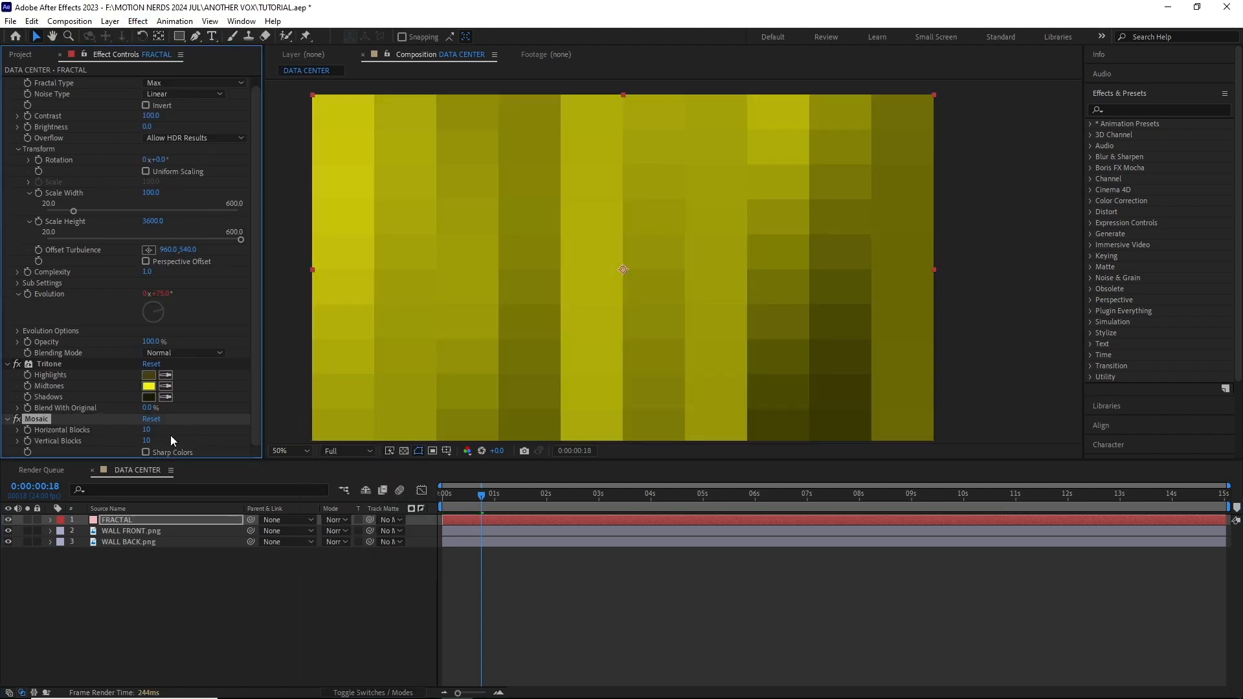
click(147, 430)
key(Tab)
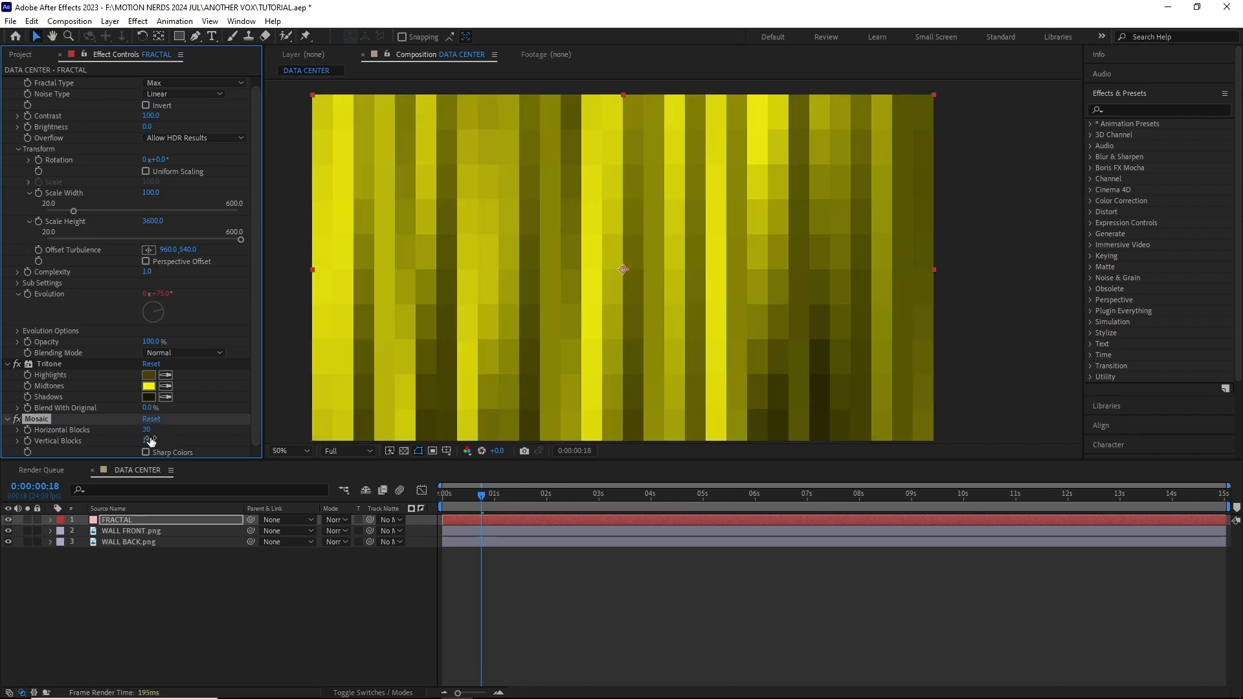
text(15)
key(Return)
scroll(496, 305, down, 2)
middle_click(509, 302)
scroll(511, 302, up, 2)
key(space)
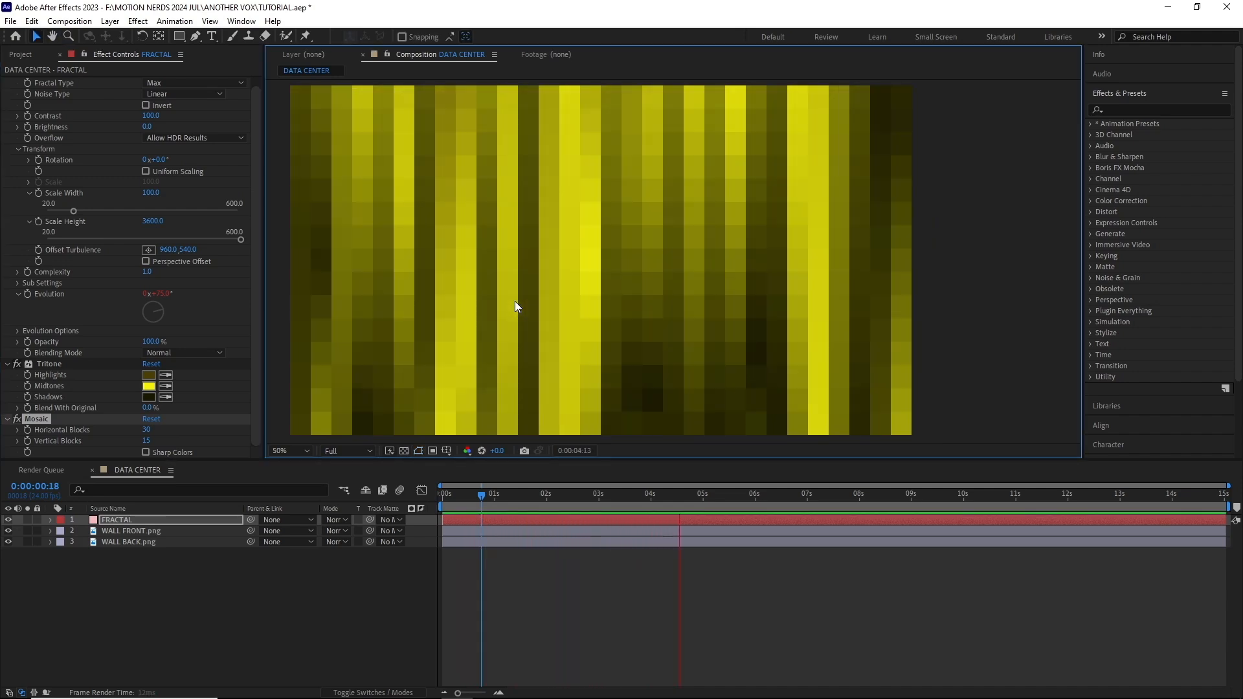
key(space)
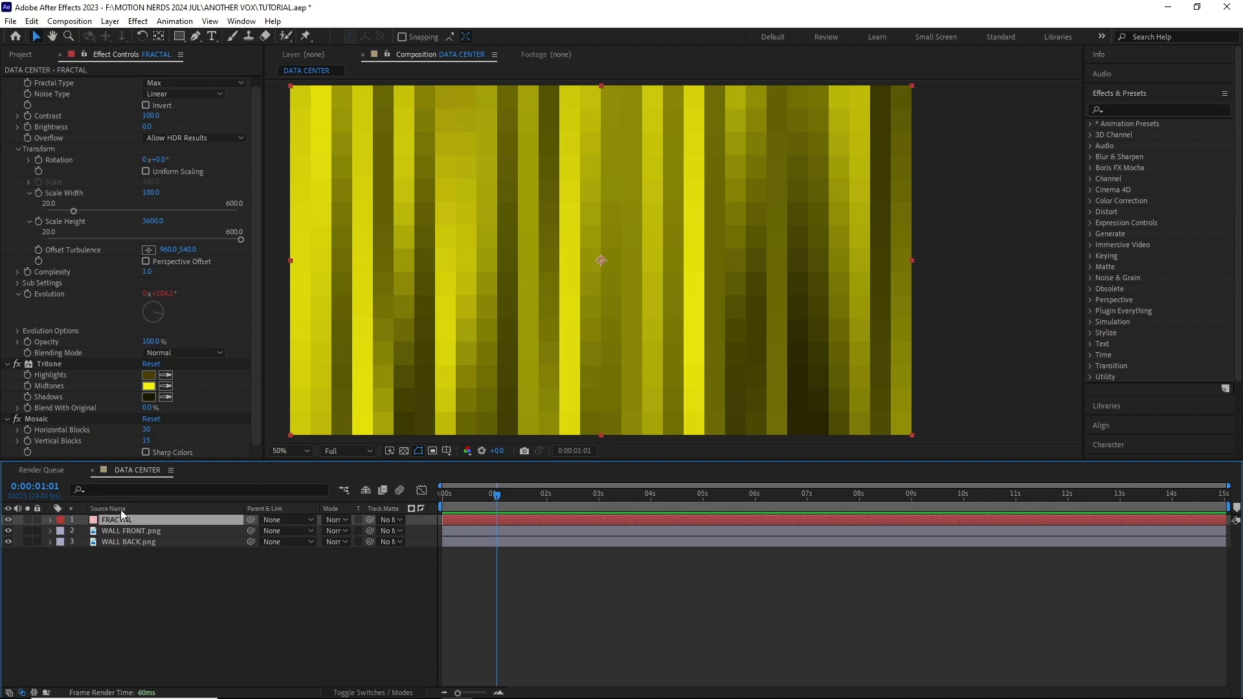
Hide the FRACTAL layer and place ruler guides on the front wall's upper outer corners
click(8, 521)
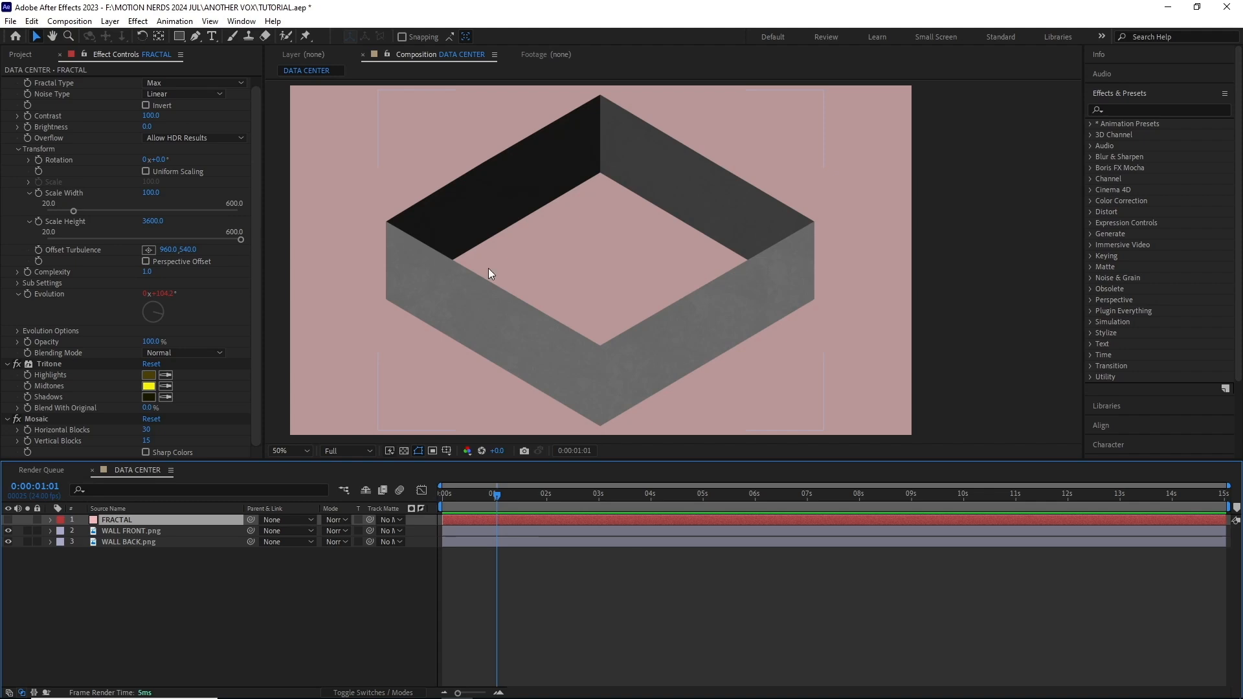
key(ctrl+r)
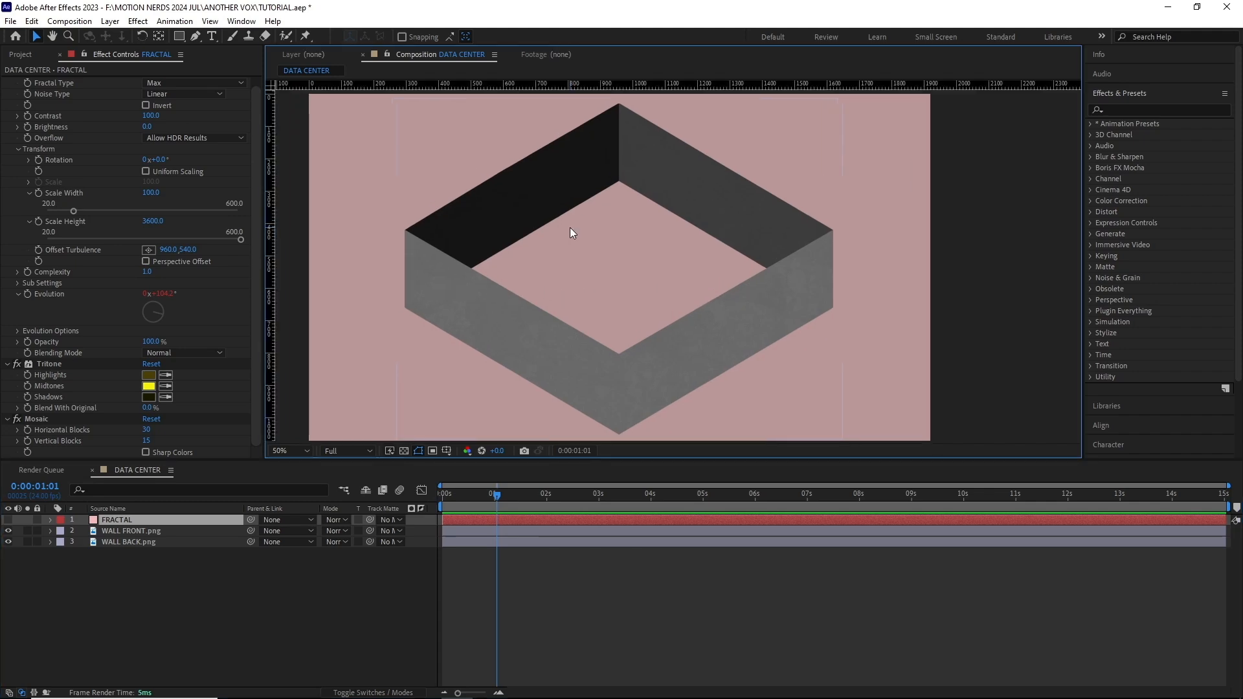
drag(456, 86, 529, 209)
scroll(408, 240, up, 1)
drag(272, 308, 494, 309)
drag(861, 269, 780, 214)
scroll(860, 193, up, 1)
scroll(702, 258, down, 1)
drag(648, 292, 979, 110)
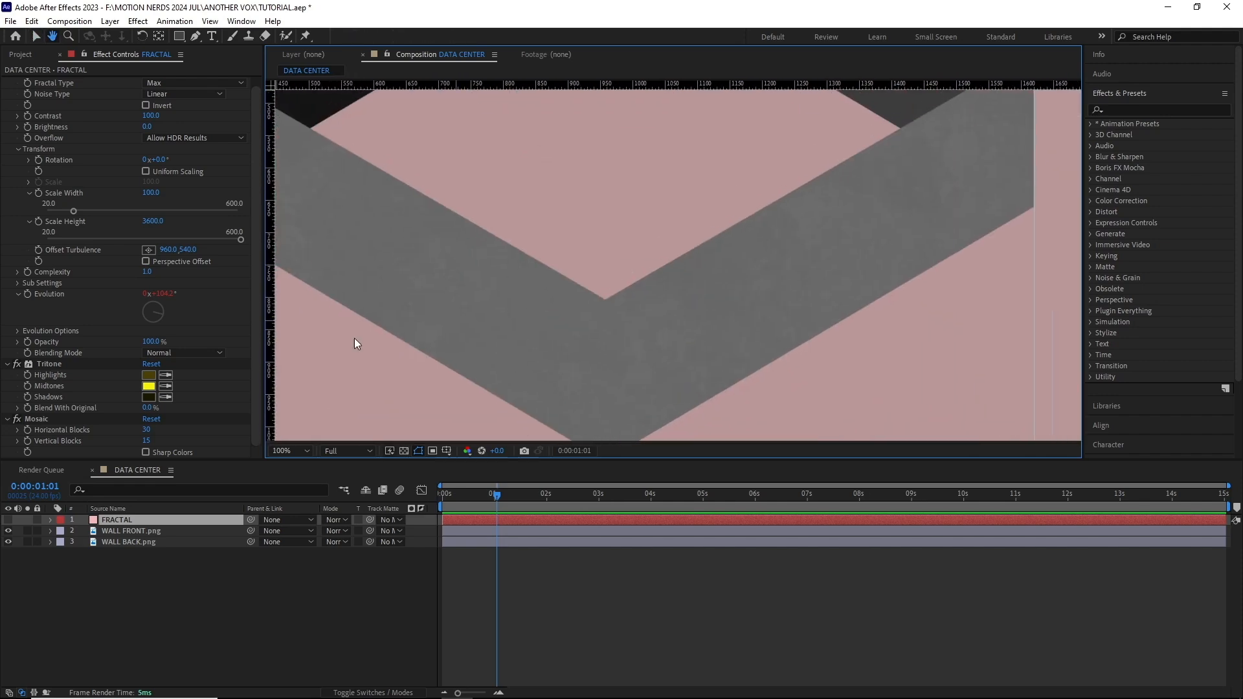
Place a vertical and a horizontal guide through the front wall's upper centre corner, where both faces meet
scroll(626, 280, up, 1)
drag(272, 338, 575, 296)
scroll(626, 280, down, 1)
scroll(611, 290, up, 1)
drag(611, 85, 622, 309)
scroll(632, 293, up, 1)
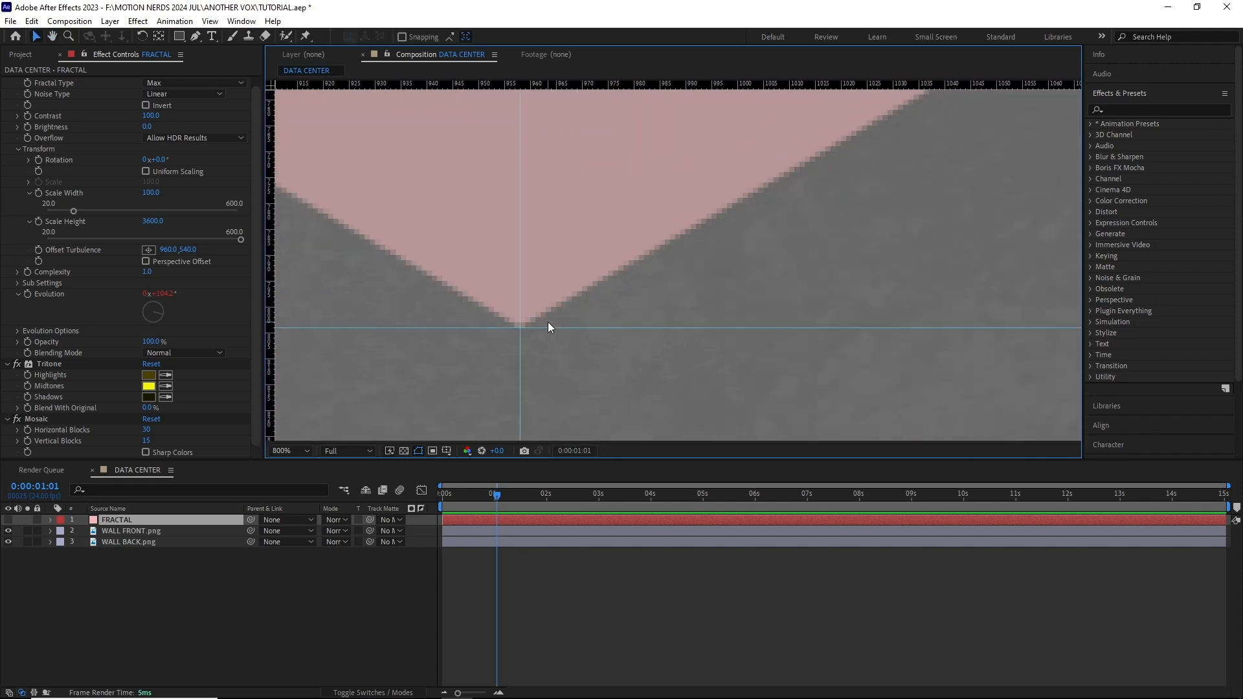
drag(548, 325, 548, 323)
Place horizontal guides at the front wall's lower outer corner and at its lowest centre corner
scroll(634, 252, down, 3)
scroll(652, 208, up, 1)
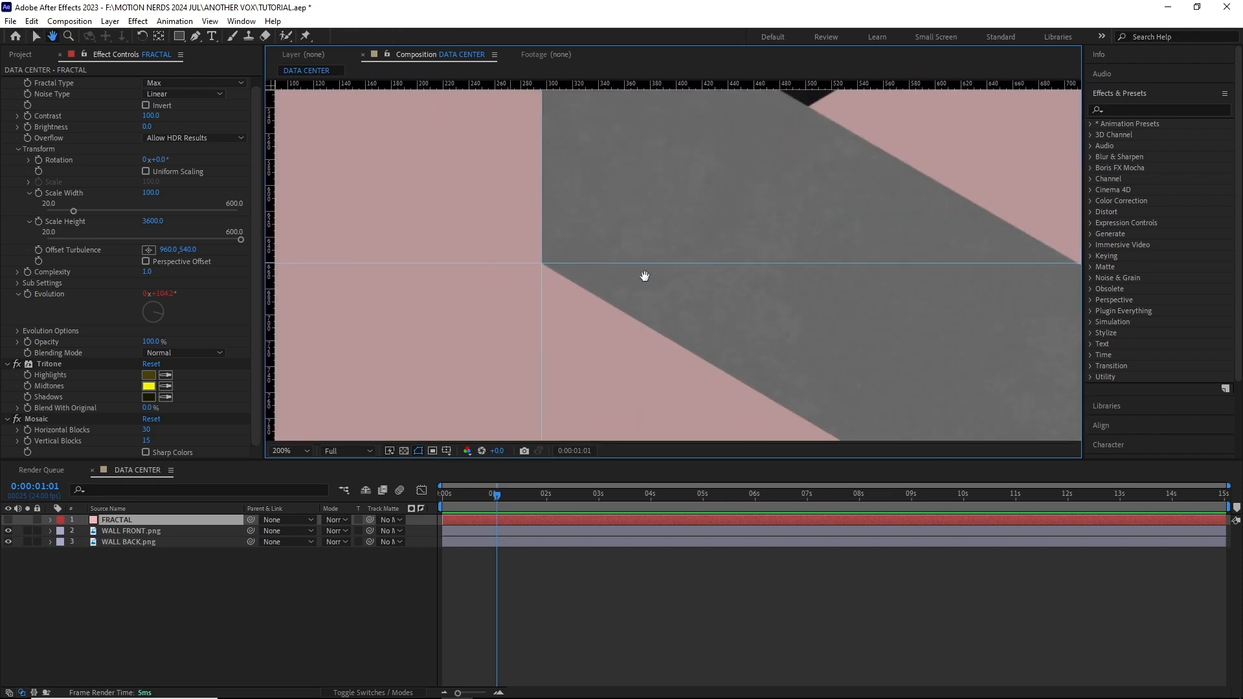
scroll(555, 250, down, 1)
scroll(615, 330, up, 1)
drag(615, 330, 611, 229)
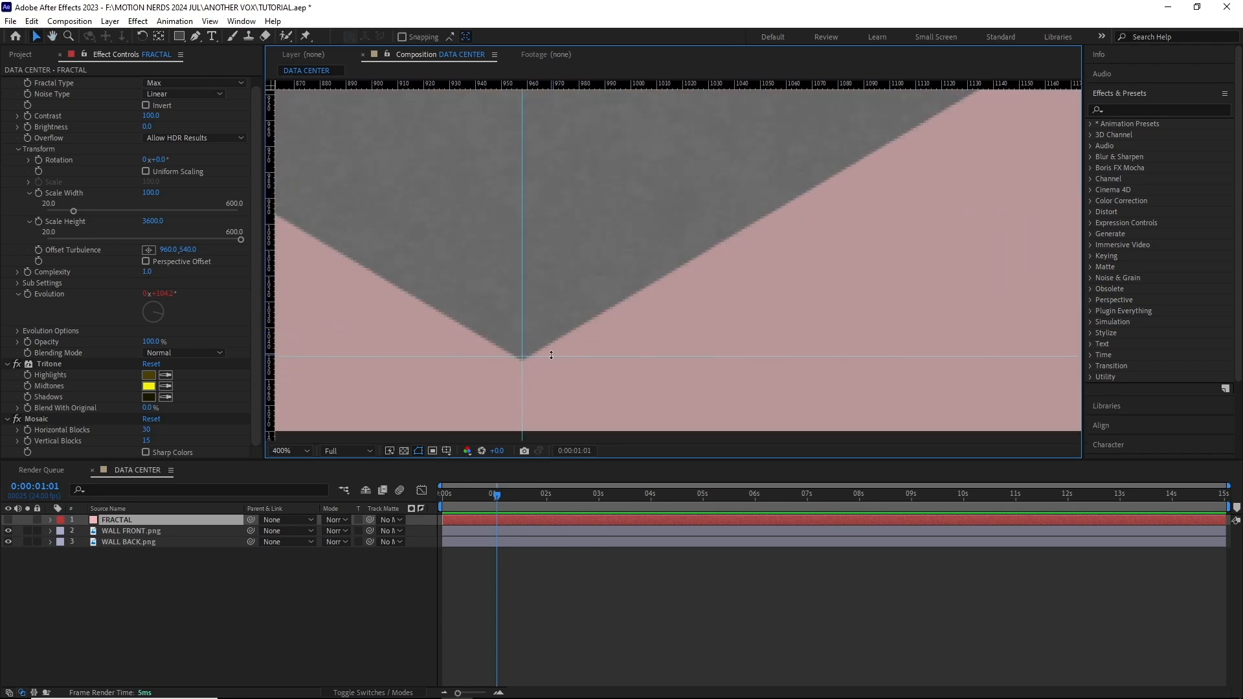
Show the FRACTAL layer again and lower its opacity to 47%
scroll(596, 316, down, 1)
click(8, 520)
click(108, 508)
key(t)
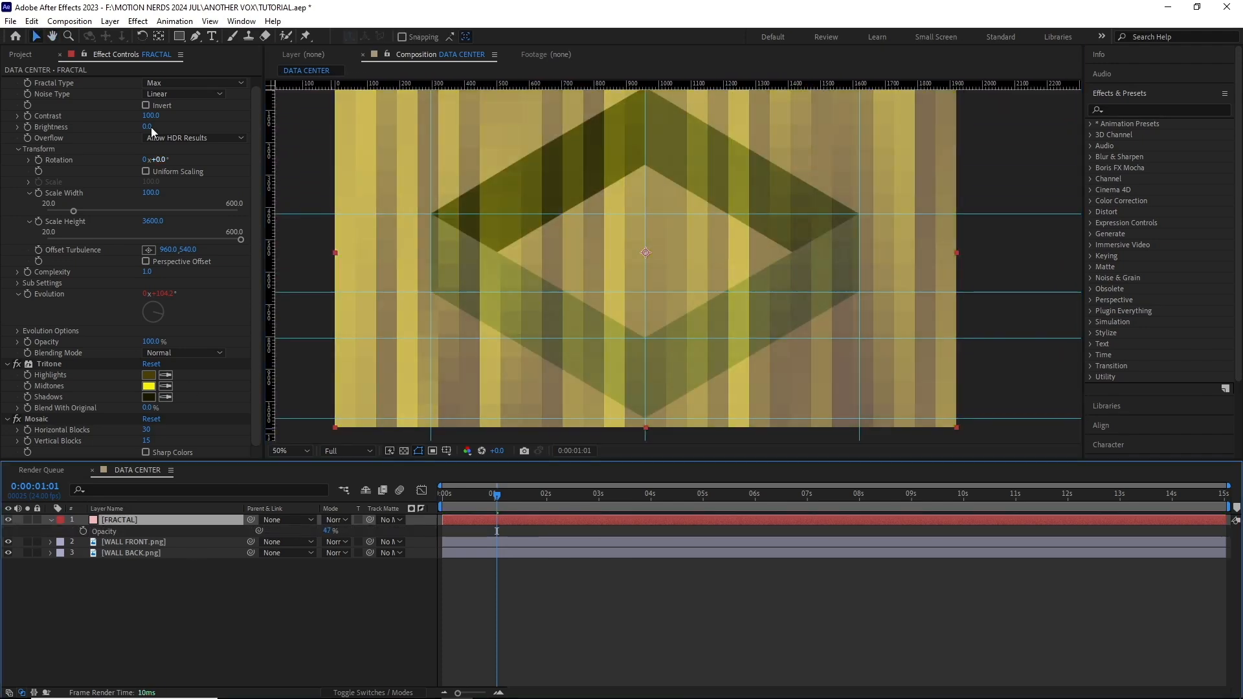
Apply CC Power Pin to the FRACTAL layer and pin its top-left corner to the front wall's left corner at 296, 420
click(138, 21)
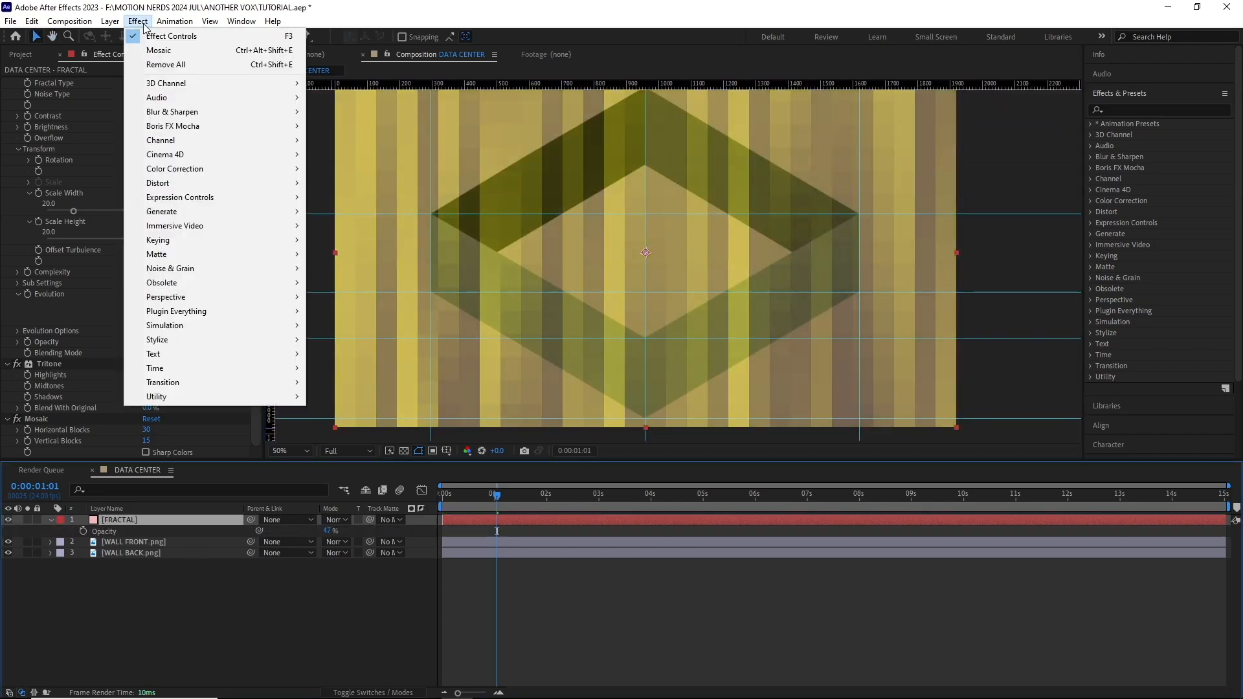
mouse_move(289, 184)
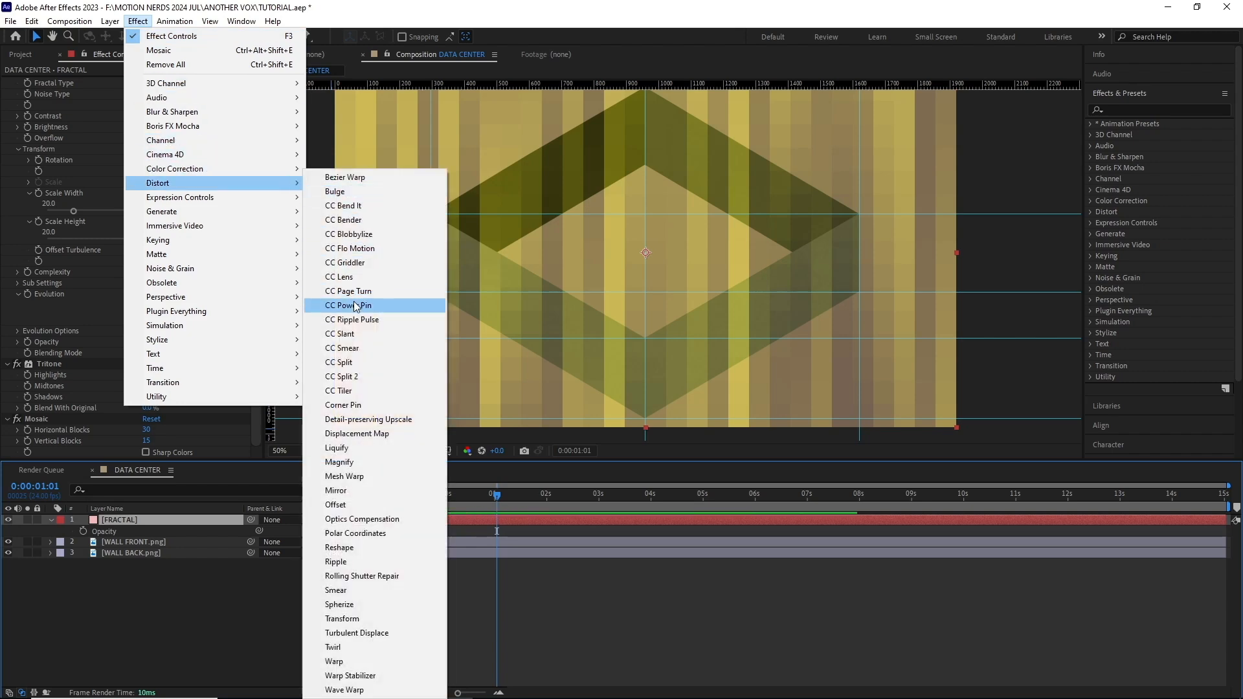
click(402, 303)
drag(391, 222, 412, 281)
drag(356, 136, 453, 272)
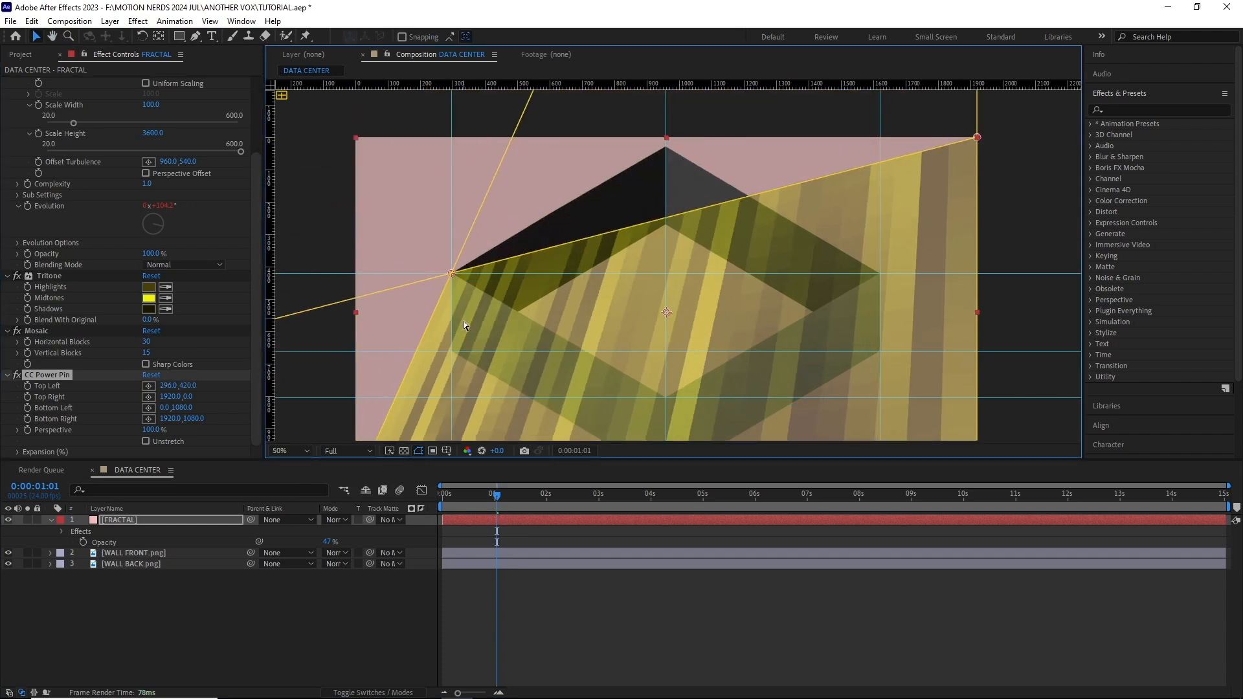
Pin the remaining corners to the left front face: bottom left 296, 661, bottom right 958, 1052, top right 958, 803
drag(464, 321, 465, 221)
drag(358, 385, 454, 250)
drag(466, 259, 358, 251)
drag(871, 377, 561, 367)
drag(583, 259, 561, 366)
drag(851, 133, 538, 393)
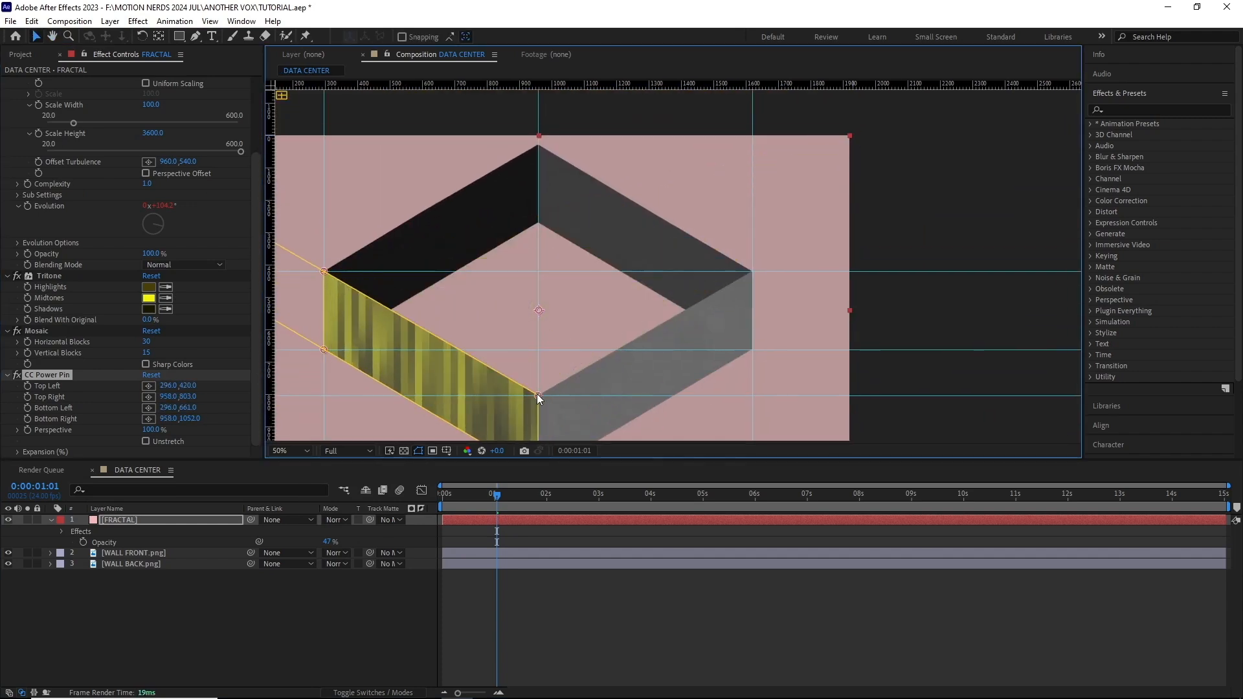
Duplicate the FRACTAL layer and reset CC Power Pin on the copy
drag(406, 423, 487, 366)
click(150, 522)
key(ctrl+d)
click(153, 360)
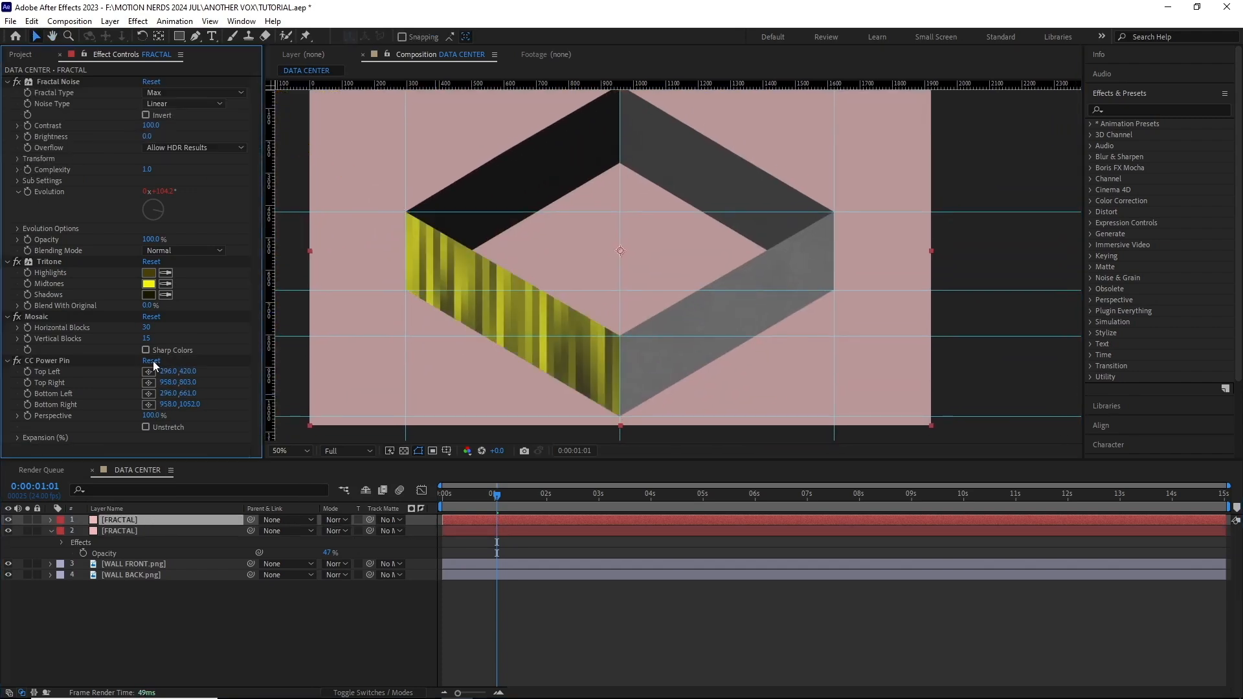
Pin the copy to the right front face: top corners 958, 803 and 1620, 420, bottom corners 958, 1052 and 1620, 661
drag(336, 108, 500, 170)
drag(283, 358, 593, 349)
drag(500, 170, 593, 269)
drag(722, 168, 568, 262)
drag(749, 103, 638, 157)
drag(735, 372, 639, 237)
drag(386, 299, 543, 335)
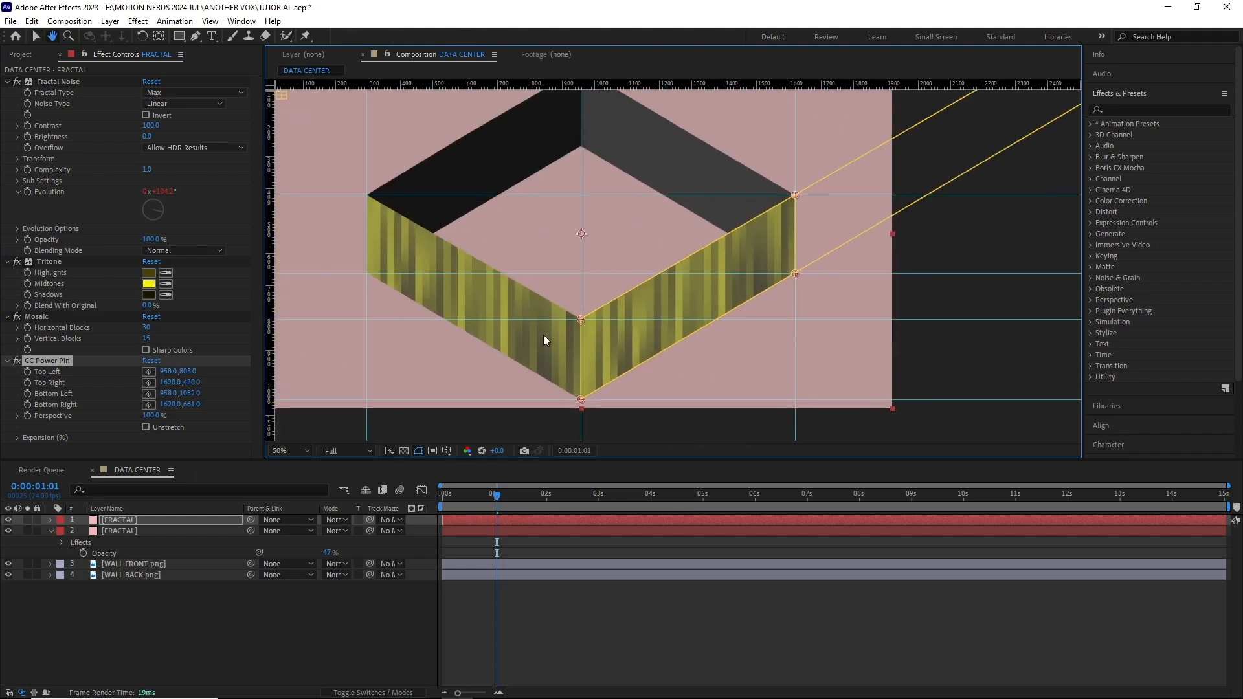
Set the opacity of both FRACTAL layers to 100%
shift+click(194, 531)
key(t)
drag(336, 545, 389, 545)
Remove all the guides from the composition and hide the rulers
scroll(507, 364, down, 1)
click(512, 386)
drag(516, 386, 272, 386)
drag(730, 375, 272, 376)
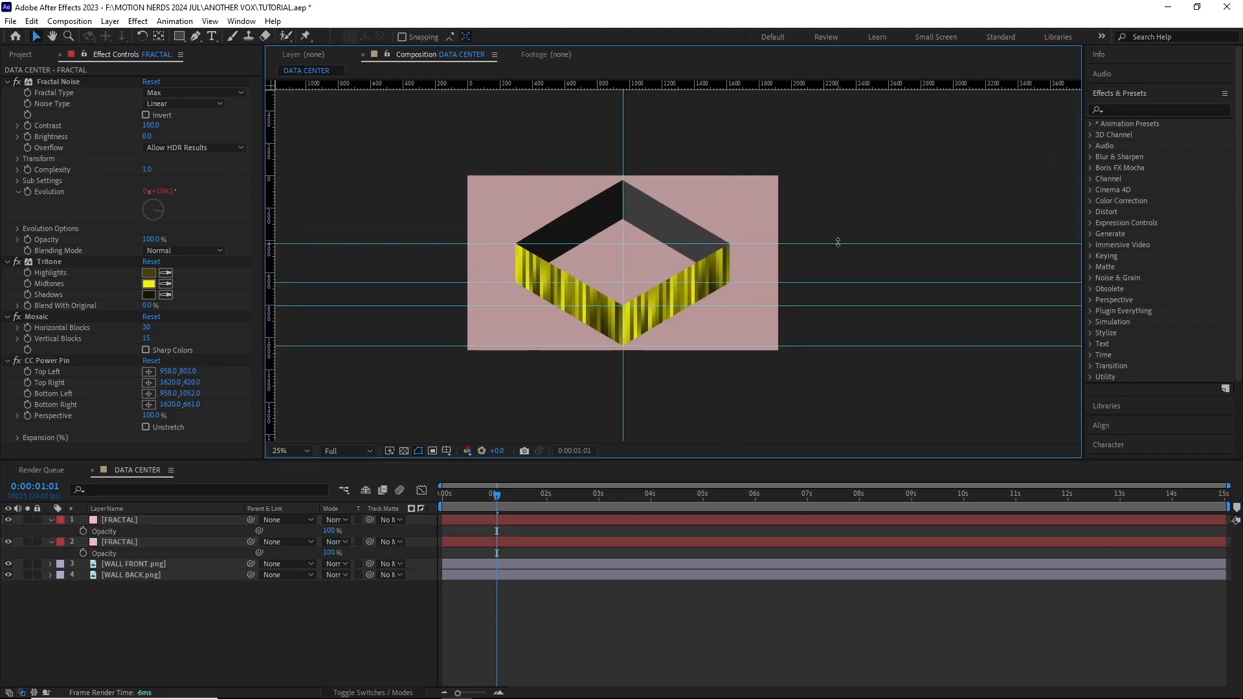
drag(838, 244, 712, 85)
drag(623, 129, 272, 130)
drag(394, 282, 394, 85)
drag(393, 305, 394, 84)
drag(393, 346, 394, 84)
key(ctrl+r)
Preview the animated front walls from the first frame
scroll(600, 360, up, 1)
drag(497, 494, 443, 493)
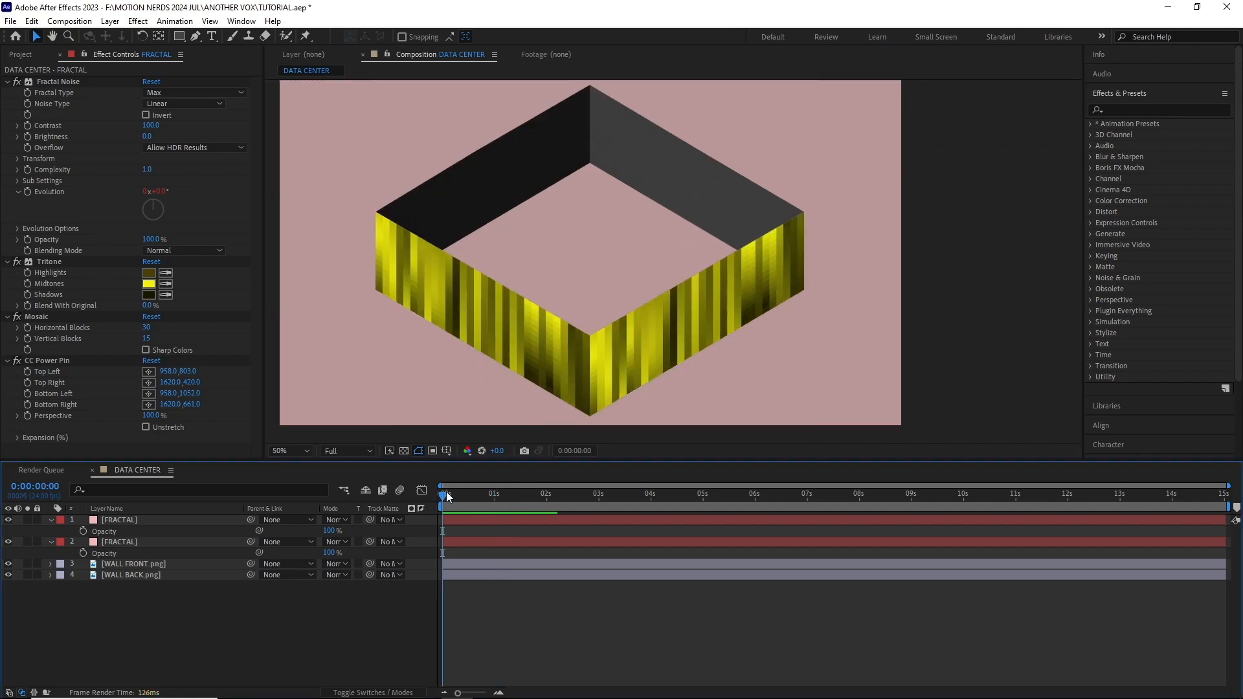
key(space)
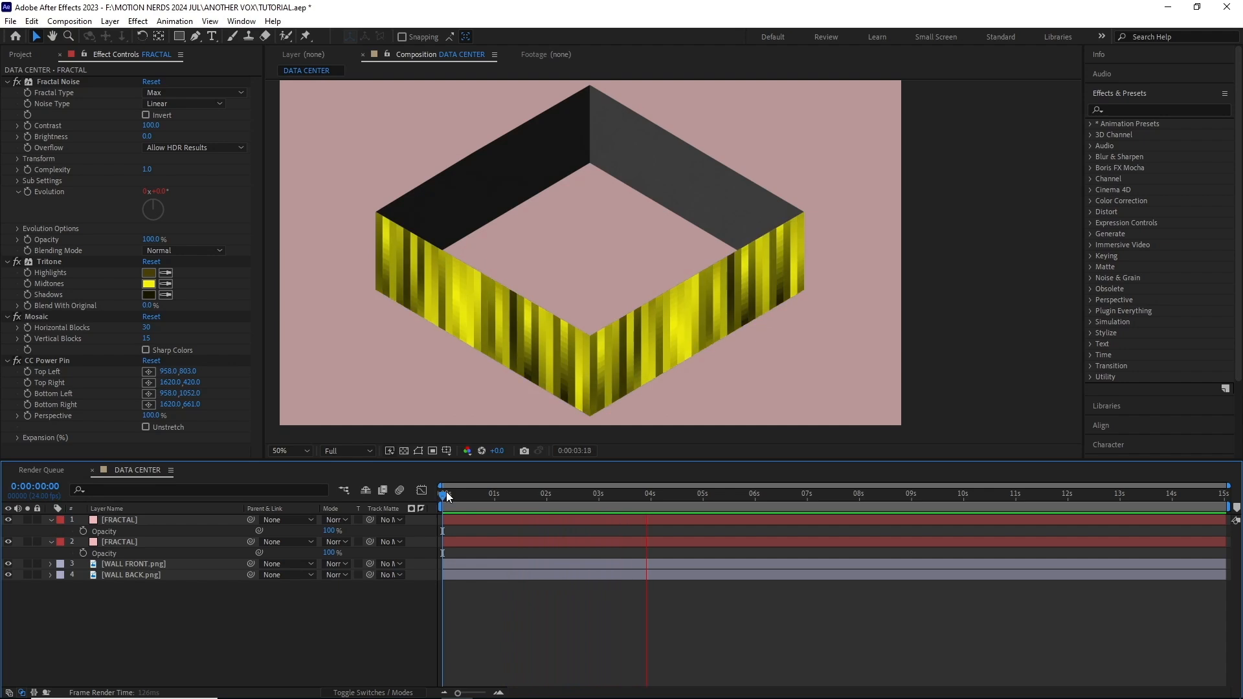
Add DATA BLOCK.png from the ASSETS folder as the topmost layer of the DATA CENTER composition
click(20, 54)
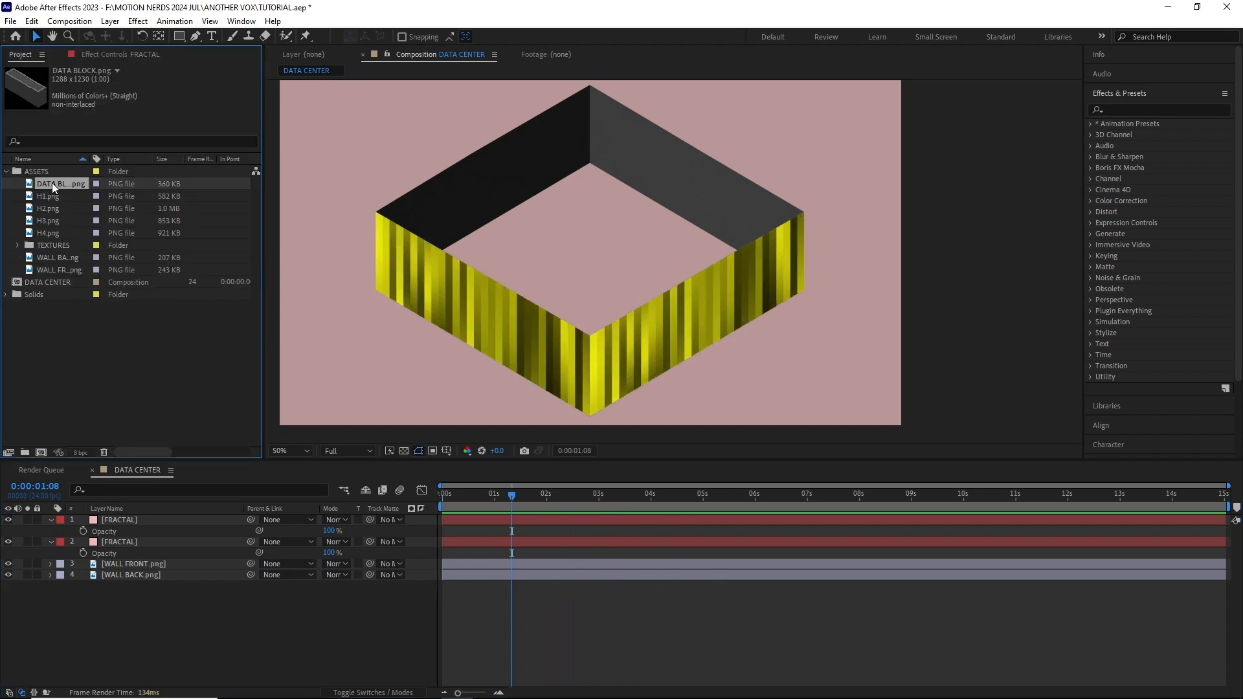
drag(52, 183, 209, 477)
mouse_move(523, 300)
mouse_down()
mouse_move(499, 292)
mouse_move(537, 284)
mouse_up()
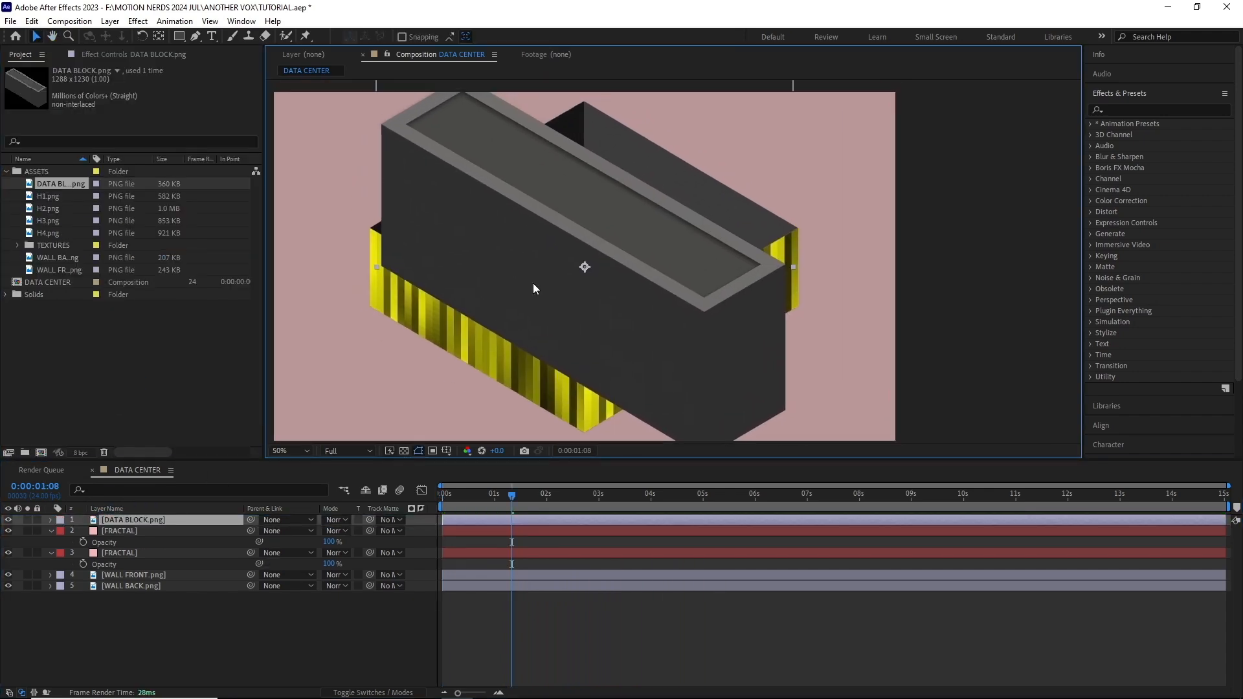
Pre-compose the DATA BLOCK.png layer as DATA BLOCK, moving all attributes into the new composition
click(109, 21)
click(214, 446)
drag(623, 261, 660, 300)
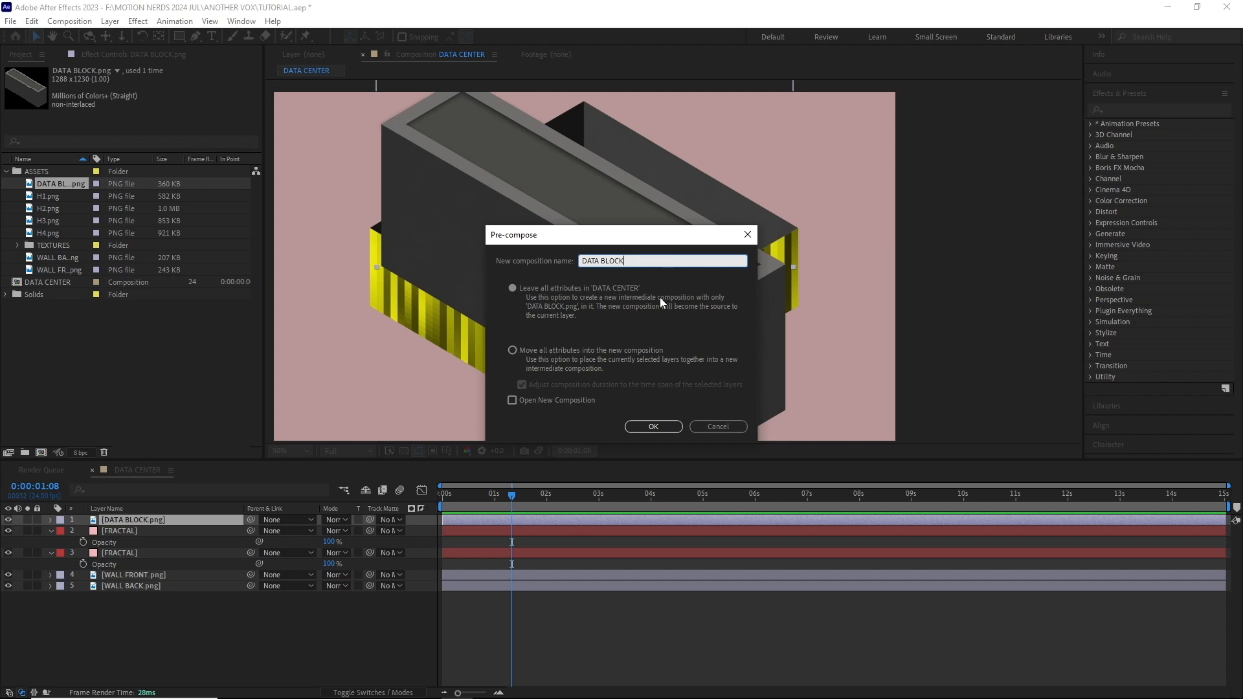
key(BackSpace)
click(655, 350)
click(653, 426)
Open the DATA BLOCK composition and scale the block image to 73%
double_click(176, 518)
key(s)
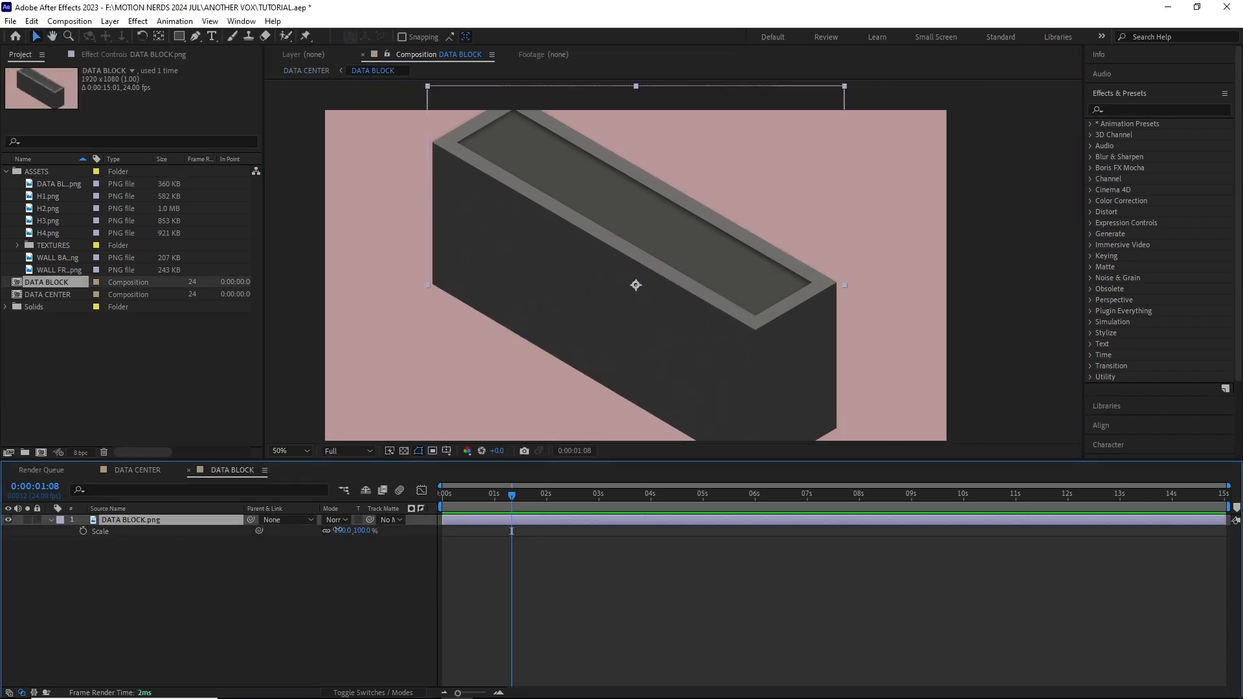
drag(341, 531, 325, 531)
click(453, 194)
Draw a straight line with a 15 px yellow stroke lengthwise along the block's recessed top using the Pen tool
scroll(505, 183, up, 1)
key(g)
click(388, 149)
click(812, 391)
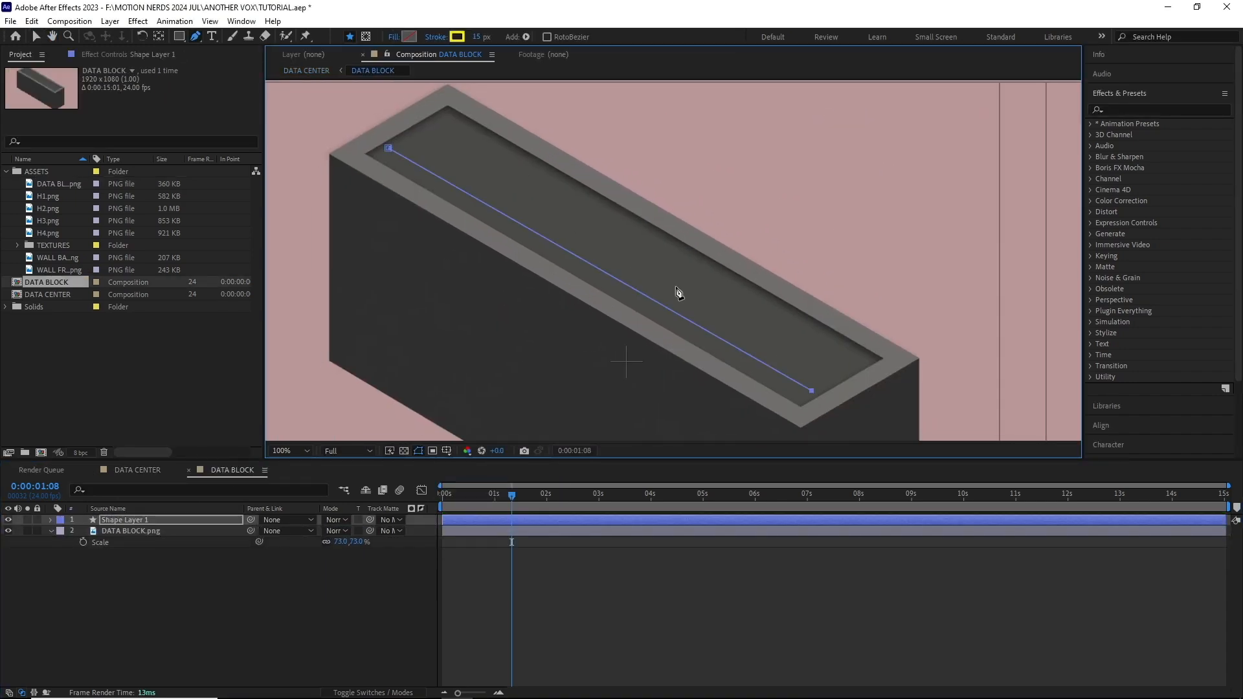
drag(677, 291, 711, 326)
click(36, 37)
Set the yellow line's stroke Line Cap to Round Cap
drag(527, 217, 478, 169)
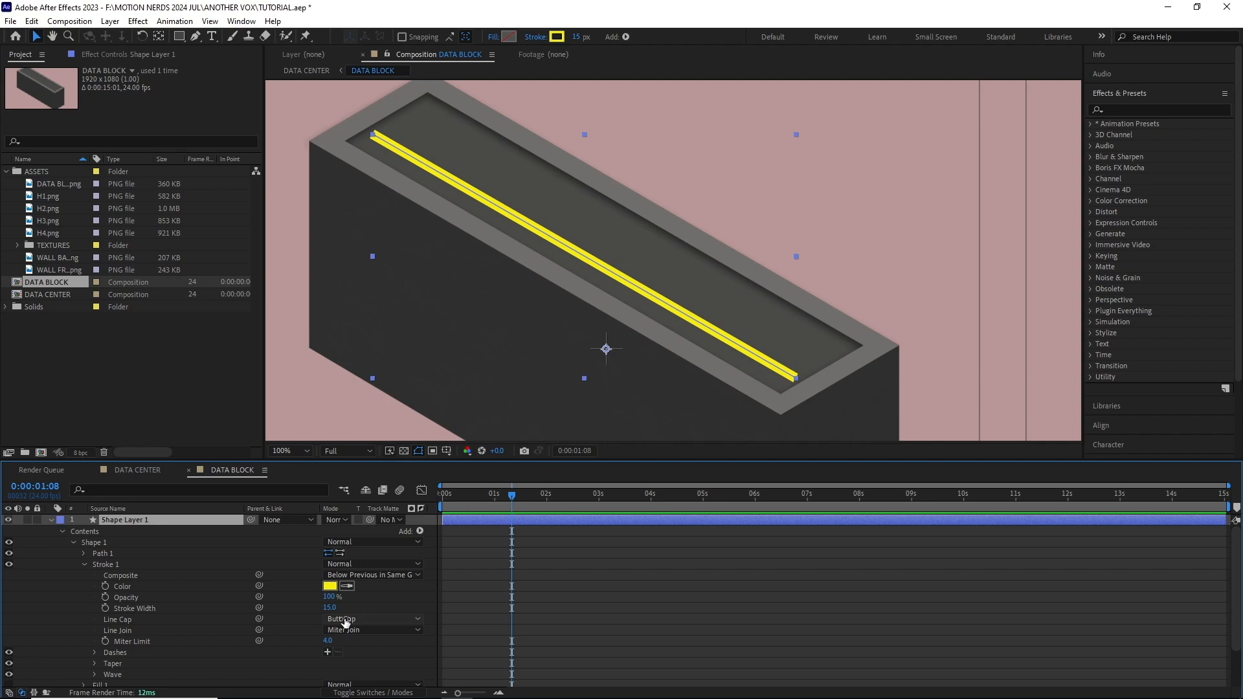
click(345, 621)
click(360, 644)
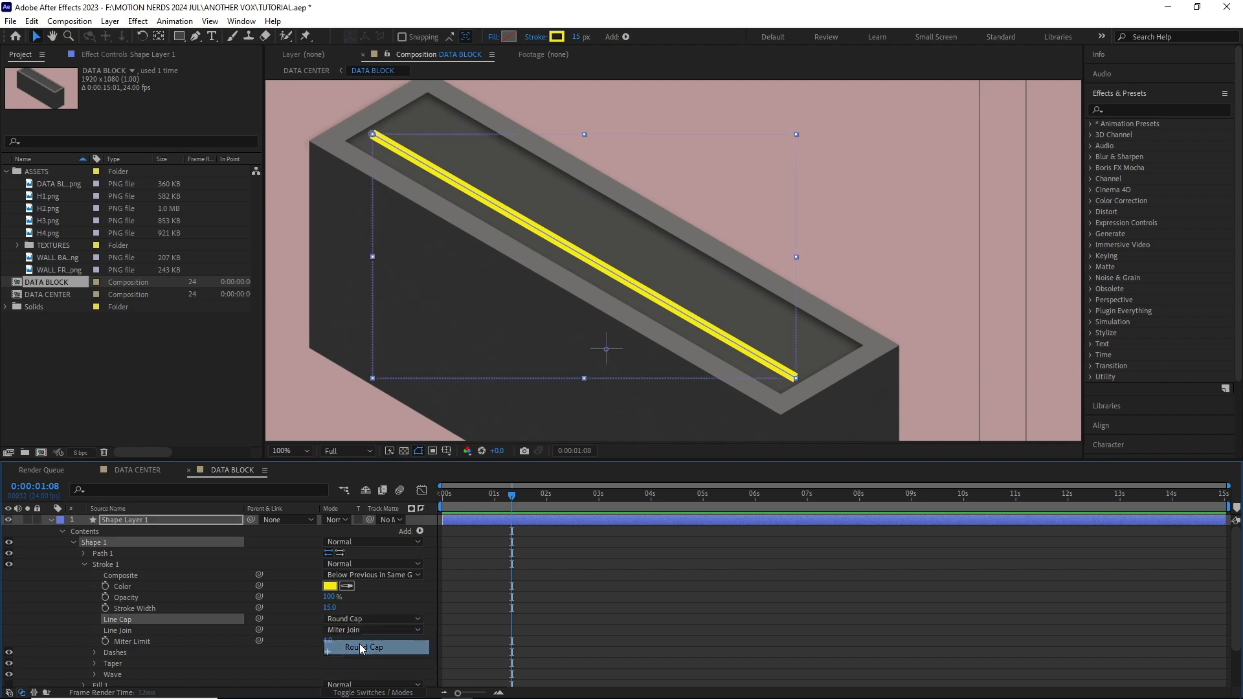
Add a dash and a gap to the line's stroke with Dash 0 and Gap 40, and preview the dotted line
scroll(372, 608, down, 1)
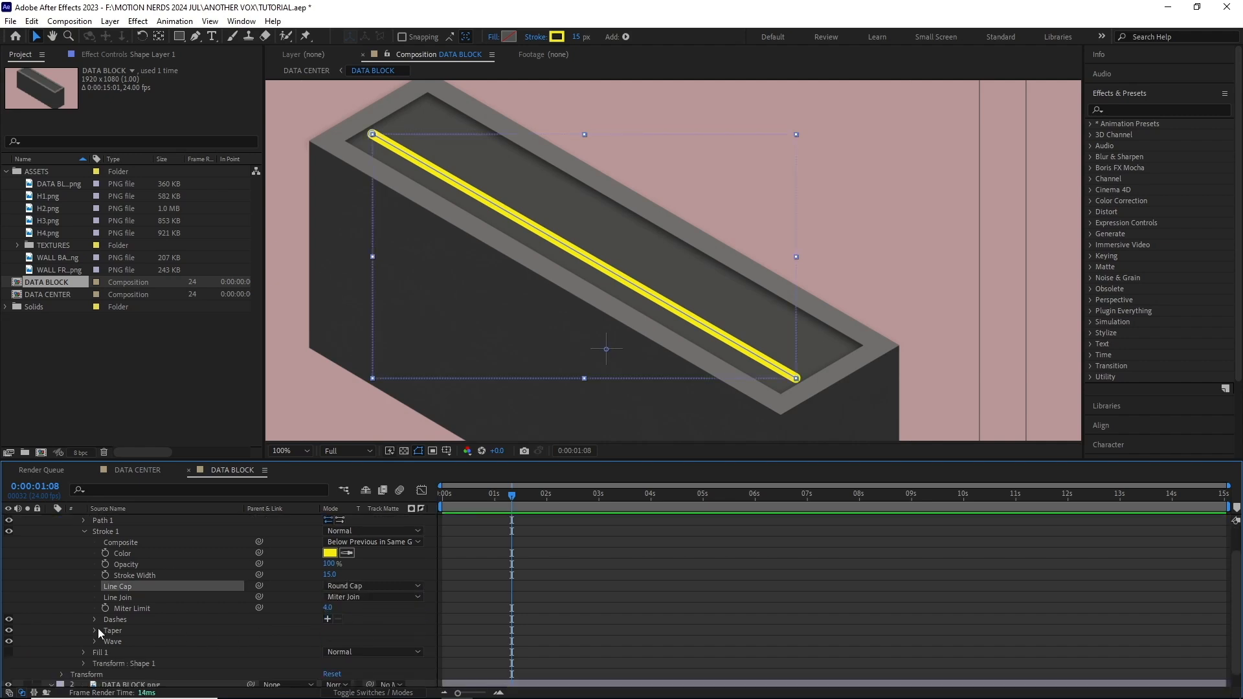
click(118, 620)
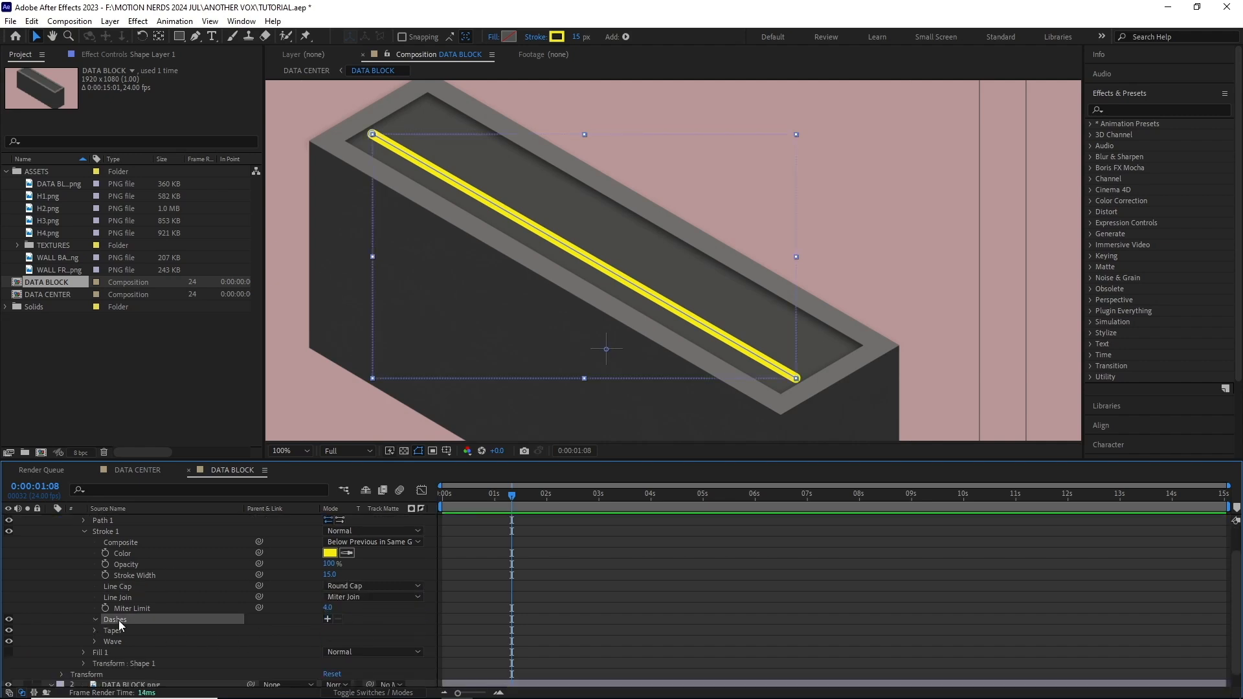
click(327, 619)
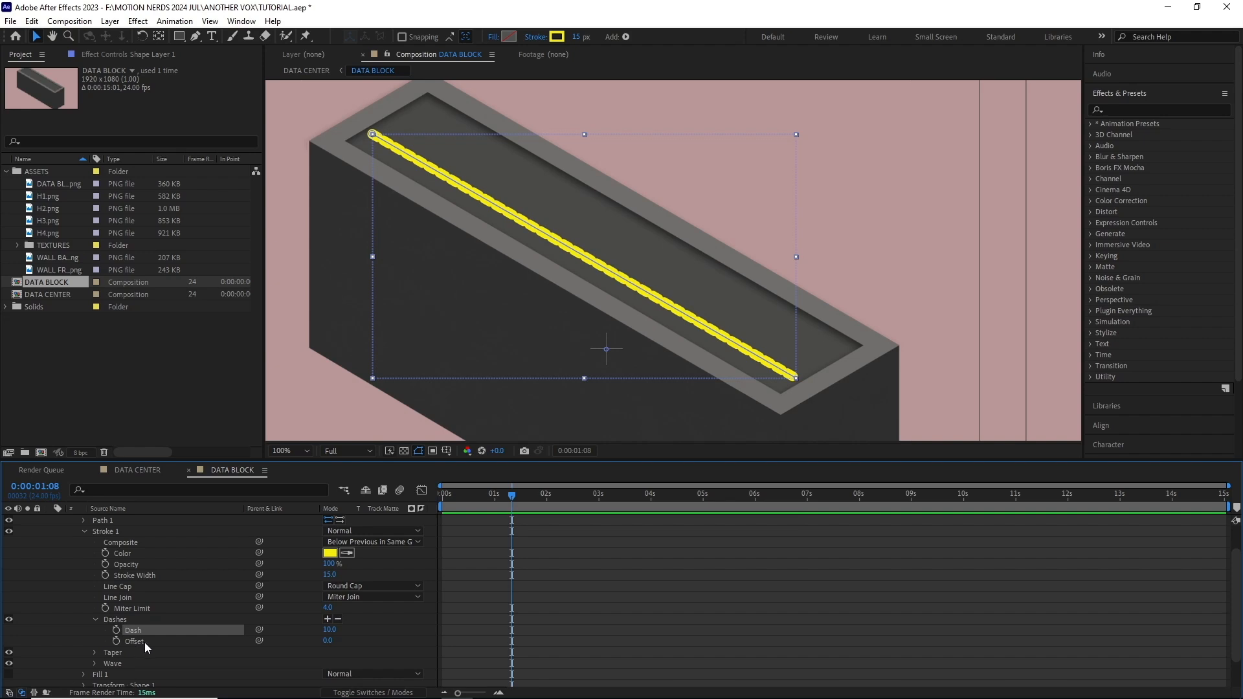
click(327, 619)
click(330, 629)
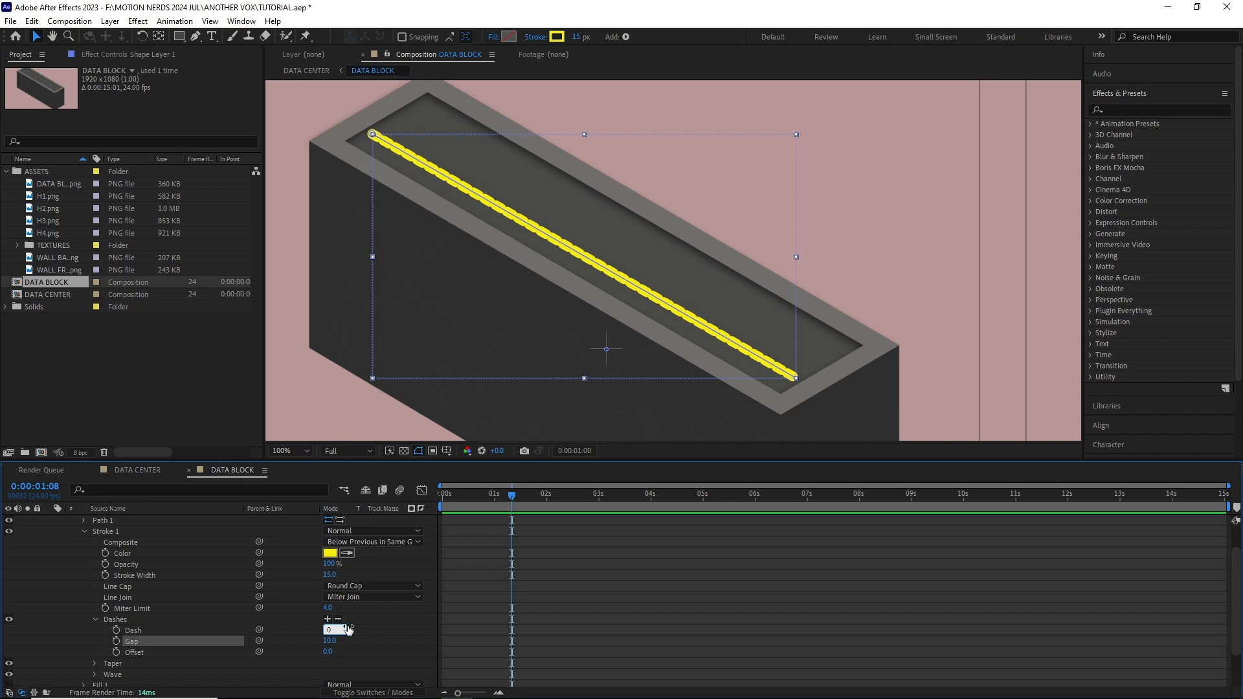
key(Return)
click(330, 641)
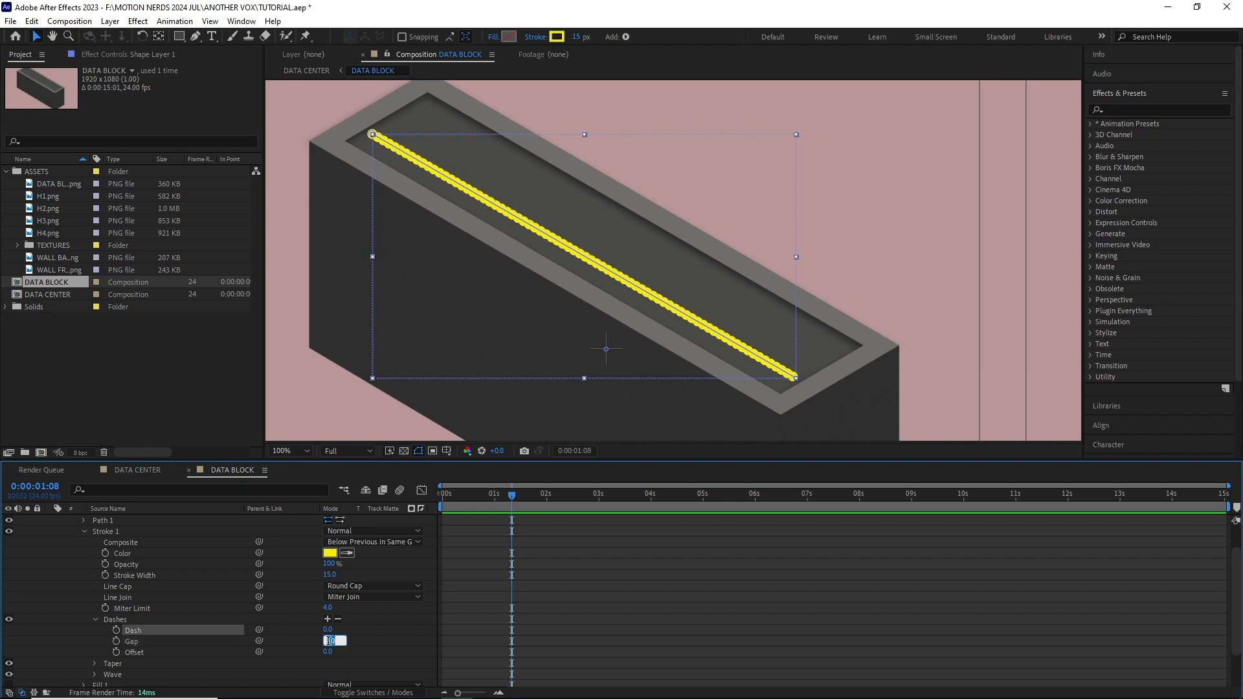
key(Return)
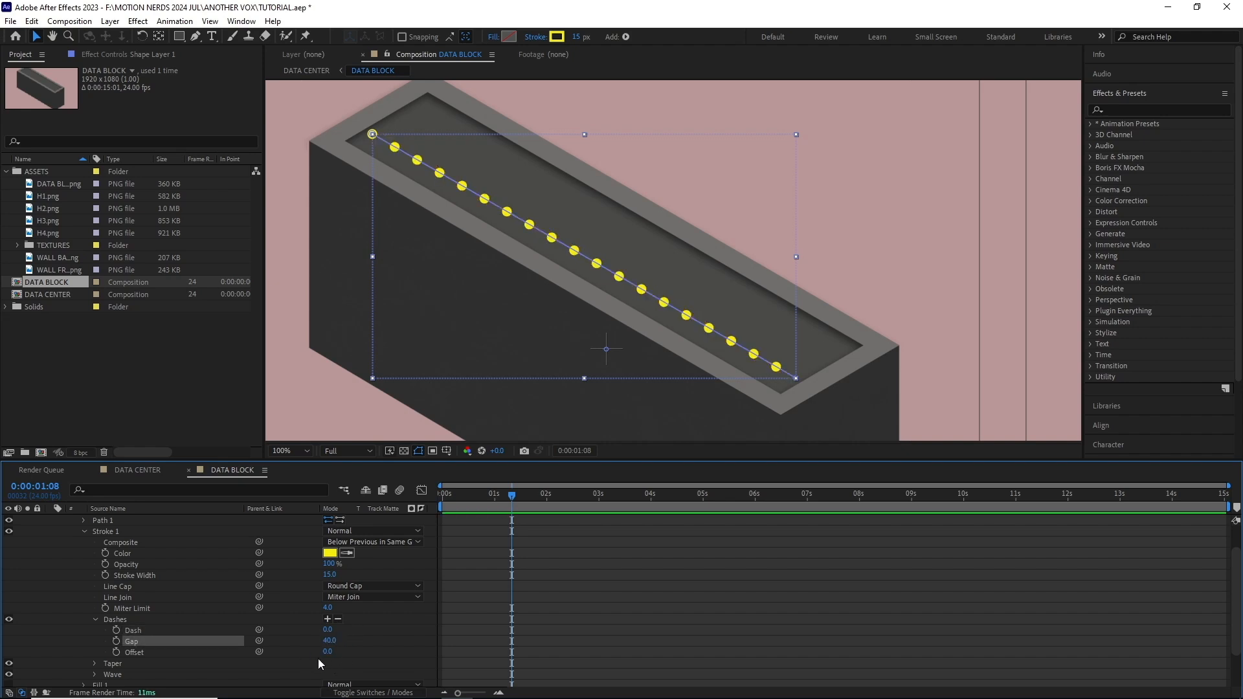
click(443, 505)
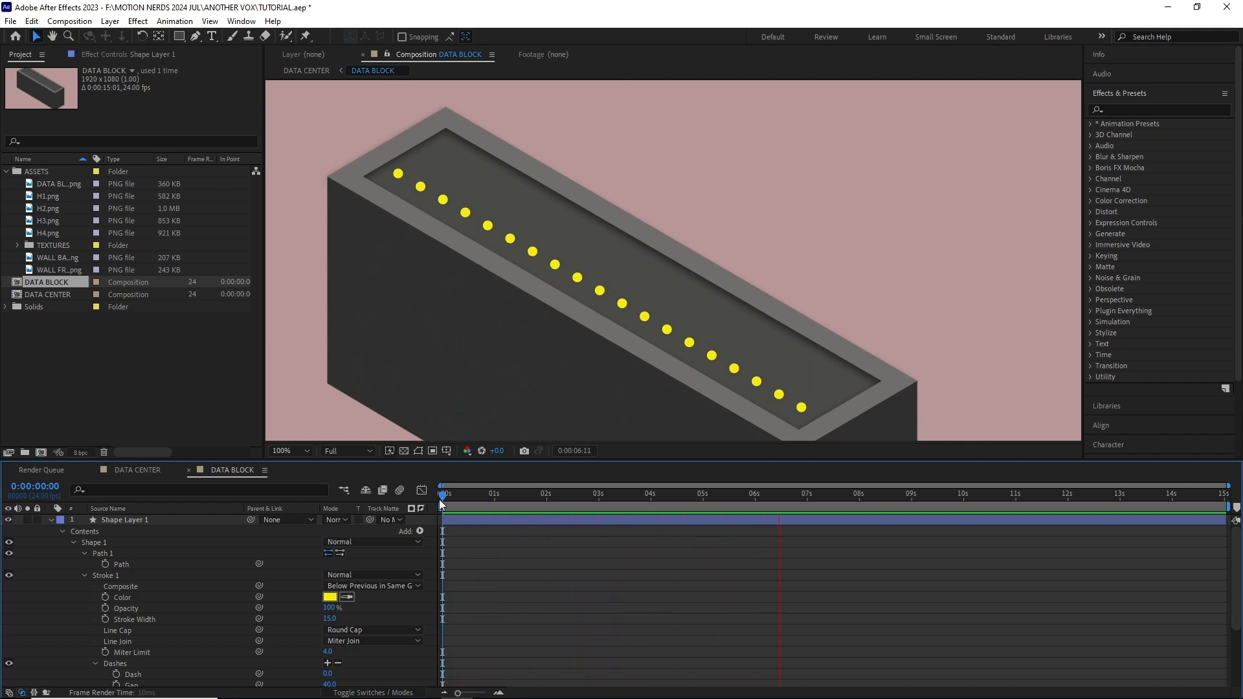
Add a Wiggle Paths operator to the dotted line's shape layer and expand its properties
click(140, 520)
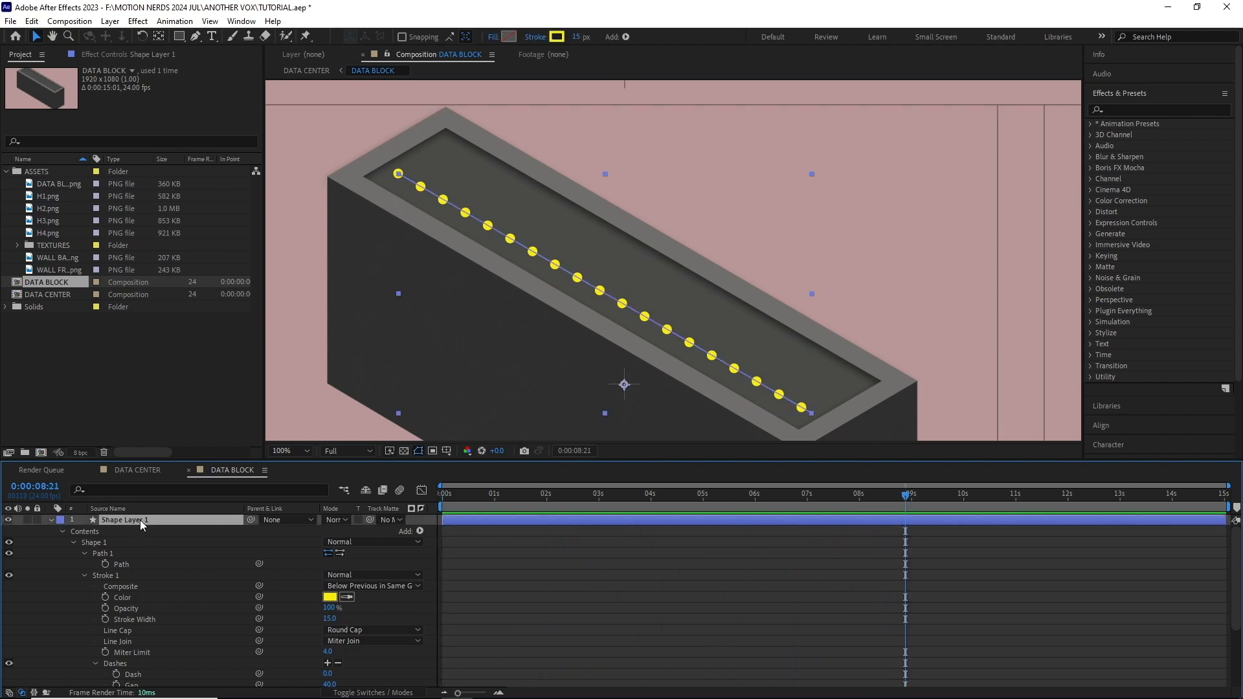
click(420, 531)
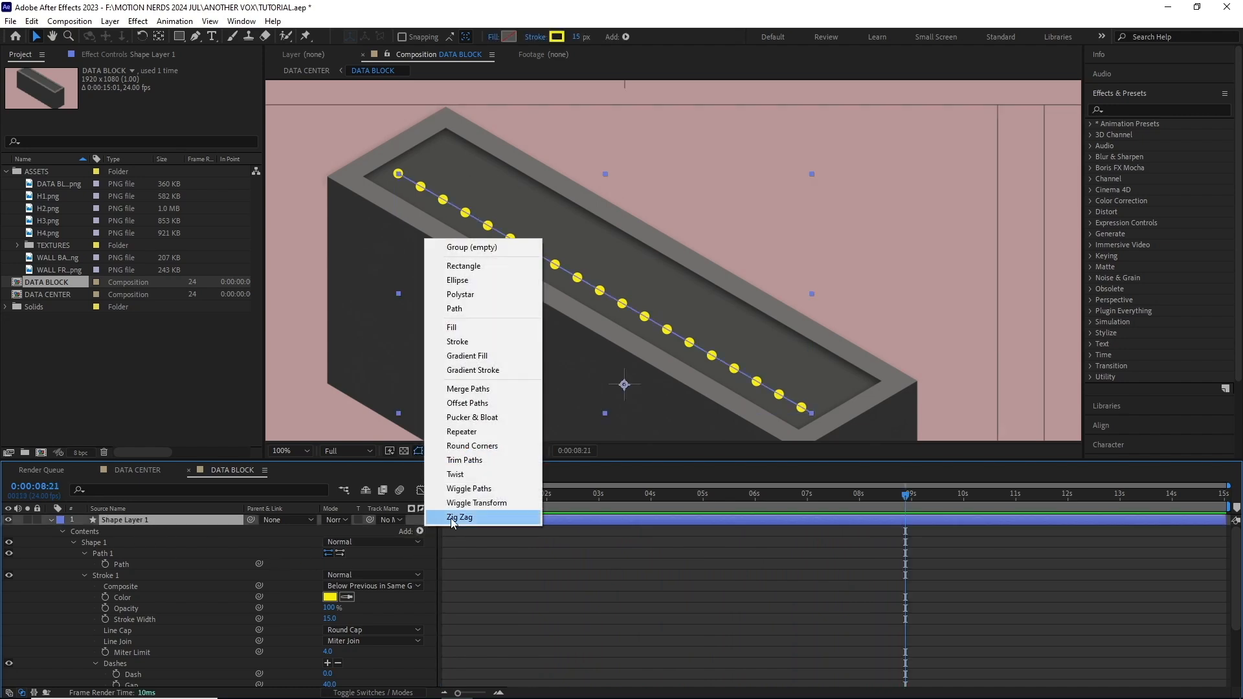
click(468, 489)
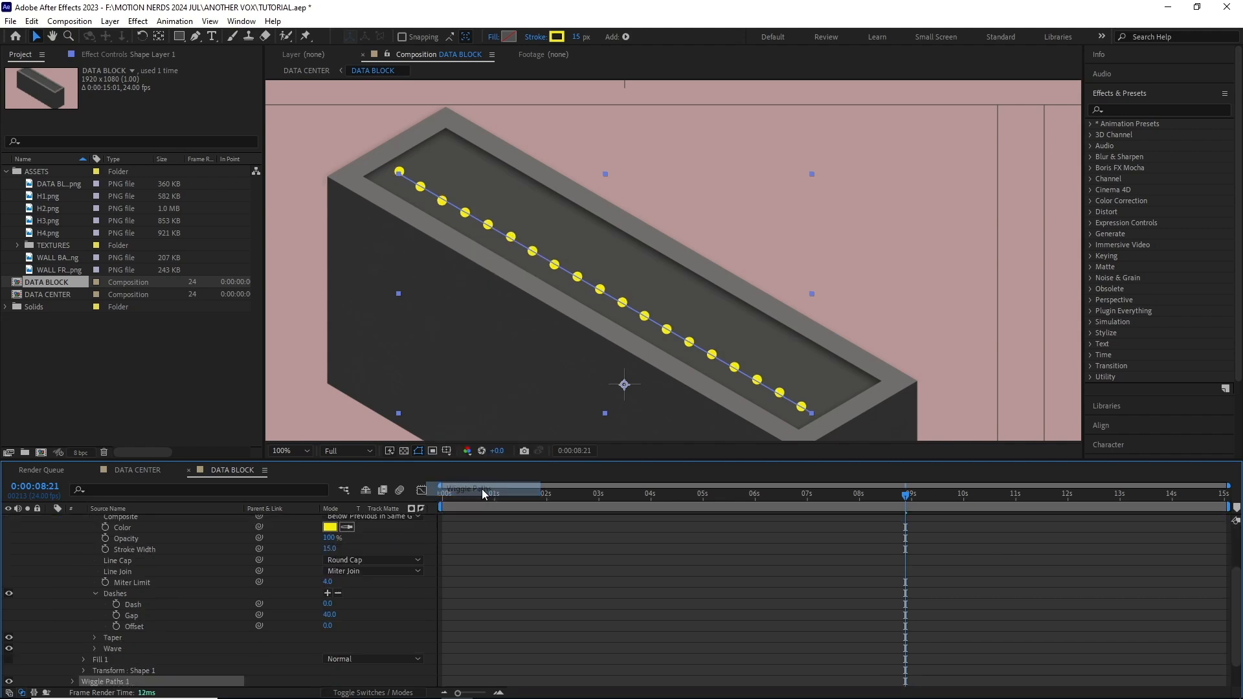
scroll(267, 584, down, 2)
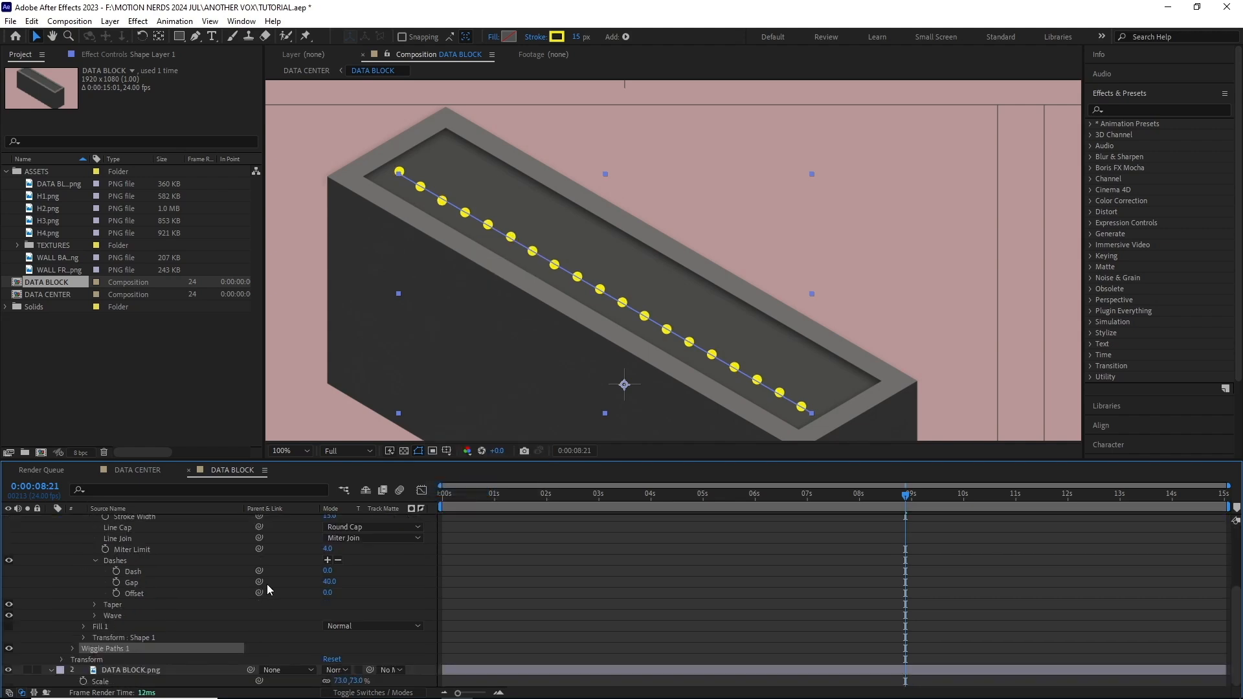
click(72, 649)
Set the Wiggle Paths Detail to 50 and Wiggles/Second to 10, and preview the dot movement from the start
click(330, 615)
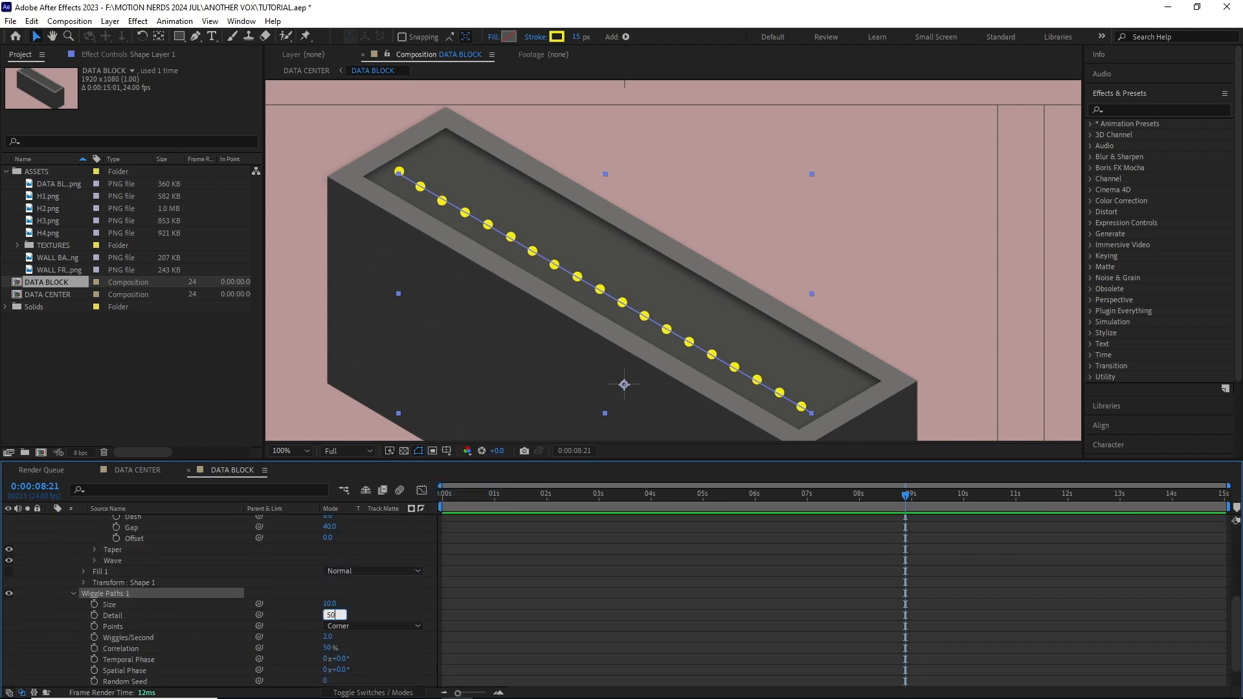
text(50)
key(Return)
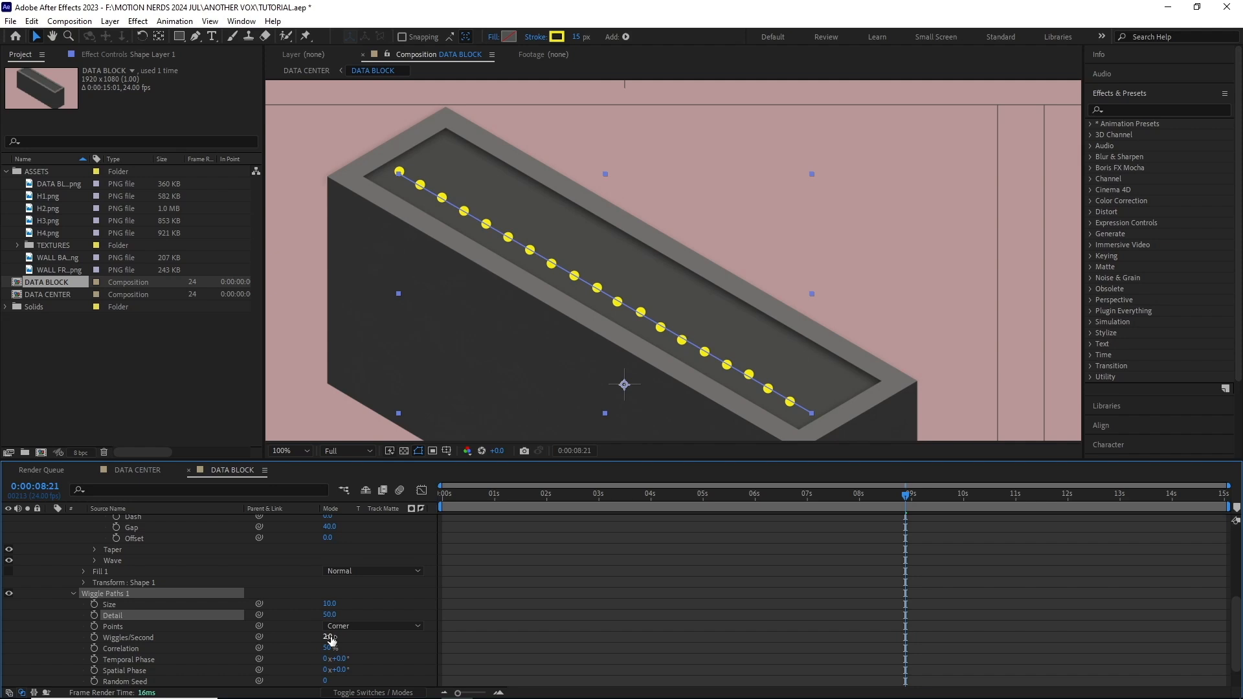
text(10)
key(Return)
click(438, 499)
key(space)
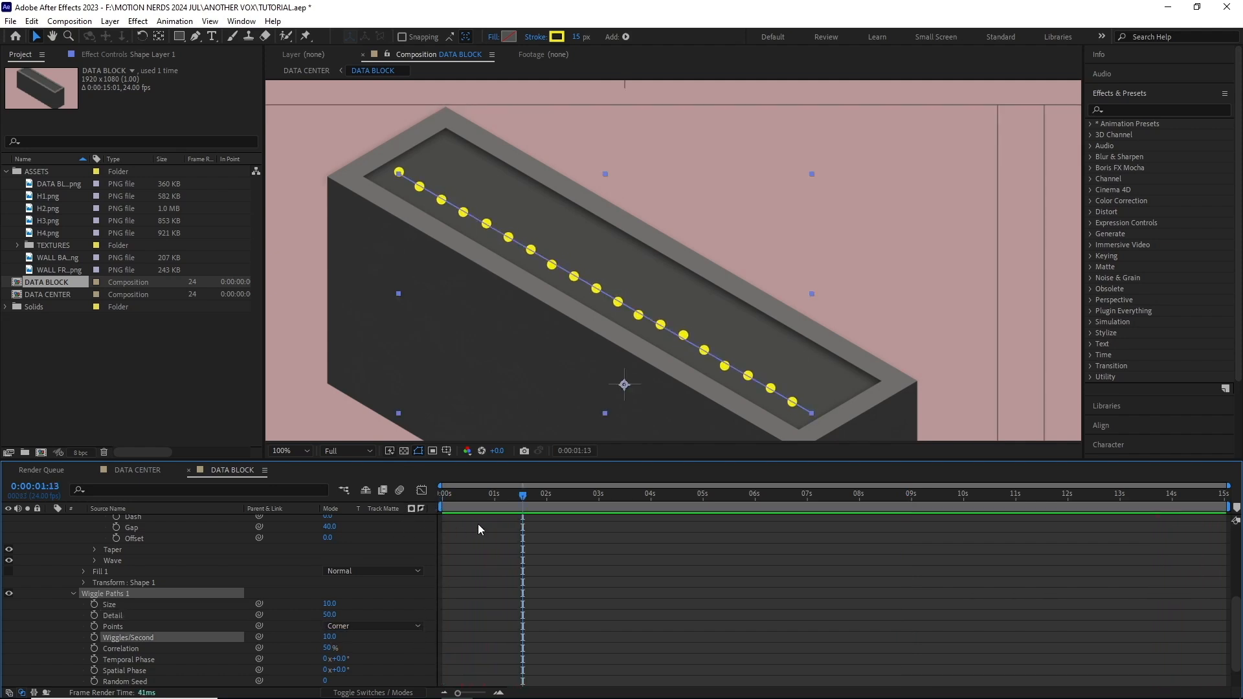
Duplicate the dotted line twice and move the copies' path endpoints to form three parallel rows across the block's recessed top
click(732, 392)
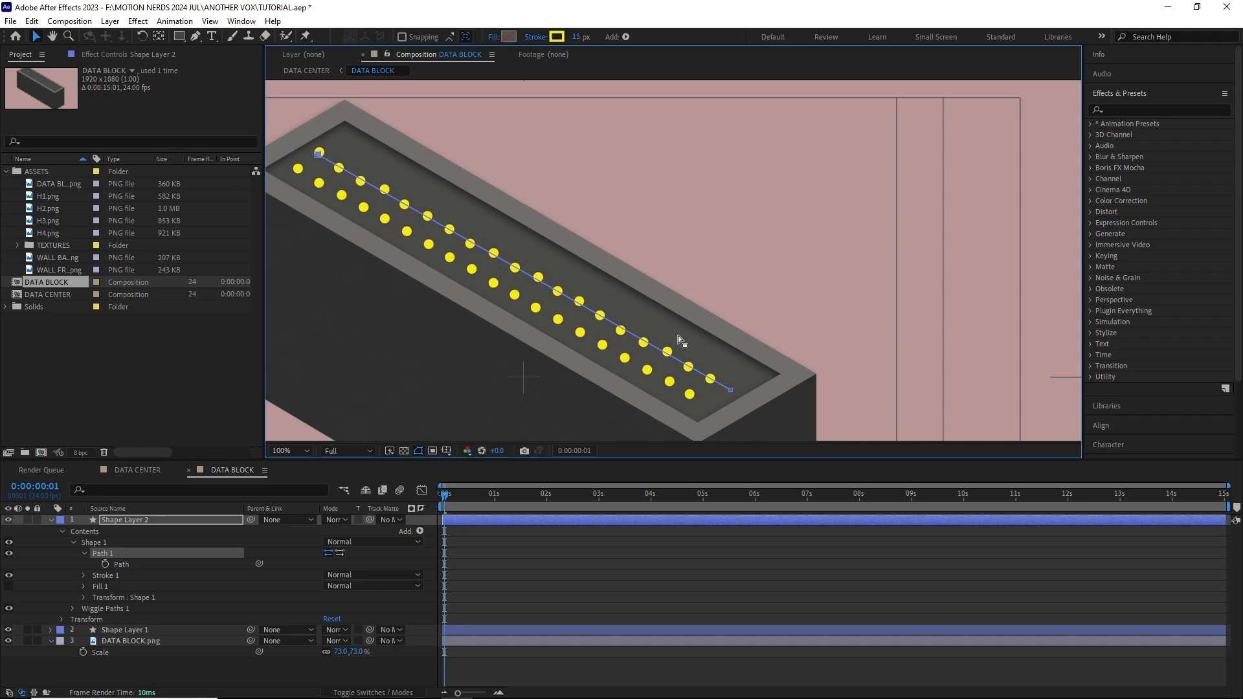
drag(730, 390, 731, 389)
click(152, 523)
key(ctrl+d)
click(52, 520)
click(84, 553)
drag(318, 155, 329, 182)
drag(329, 181, 355, 166)
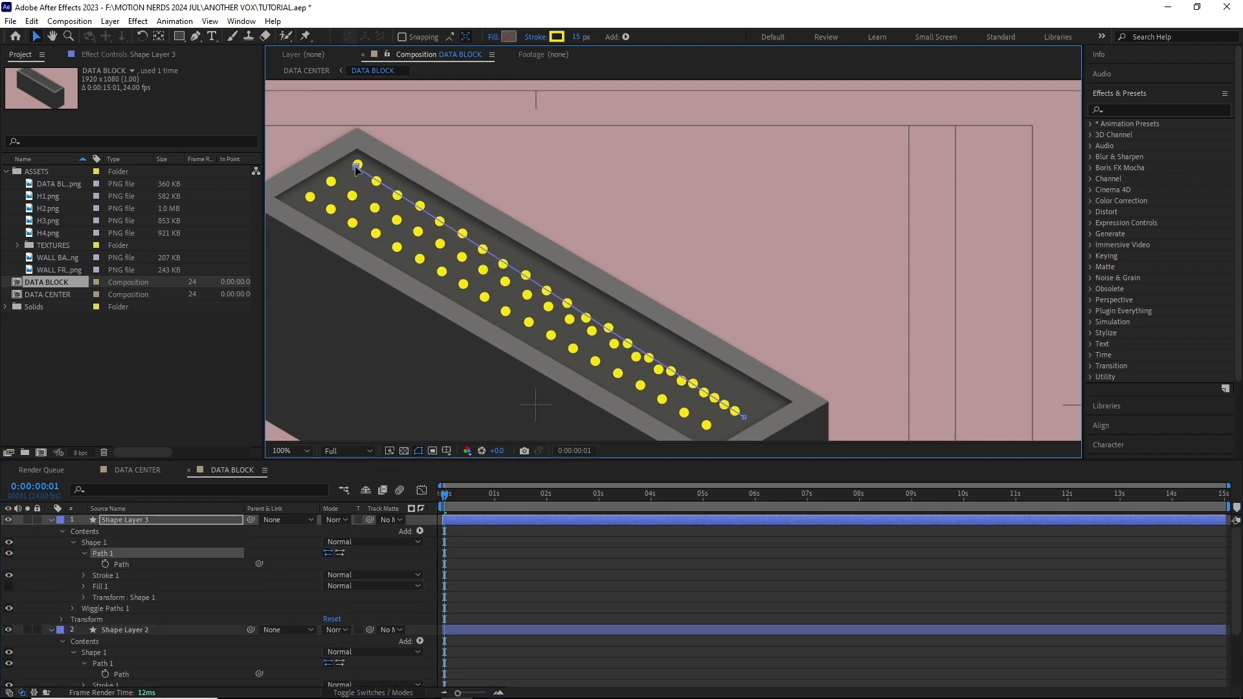
drag(743, 417, 684, 374)
drag(684, 373, 708, 366)
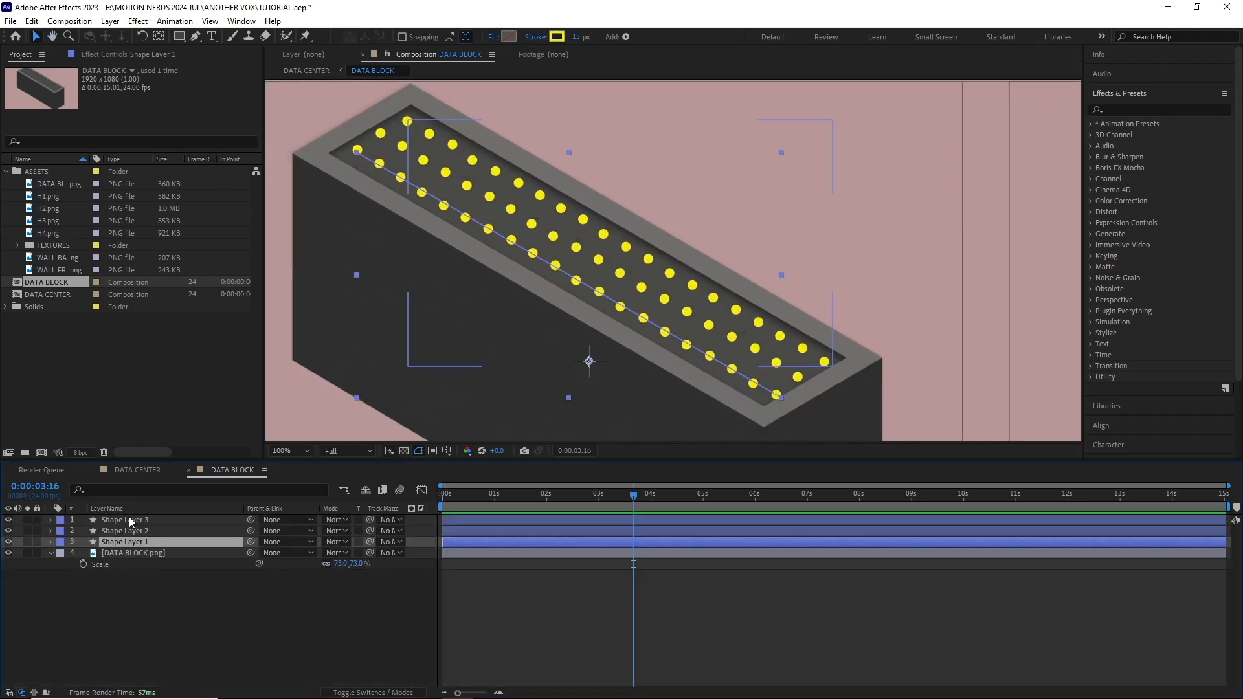
Reduce the stroke width of all three dotted-line shape layers together
shift+click(129, 517)
drag(583, 38, 577, 37)
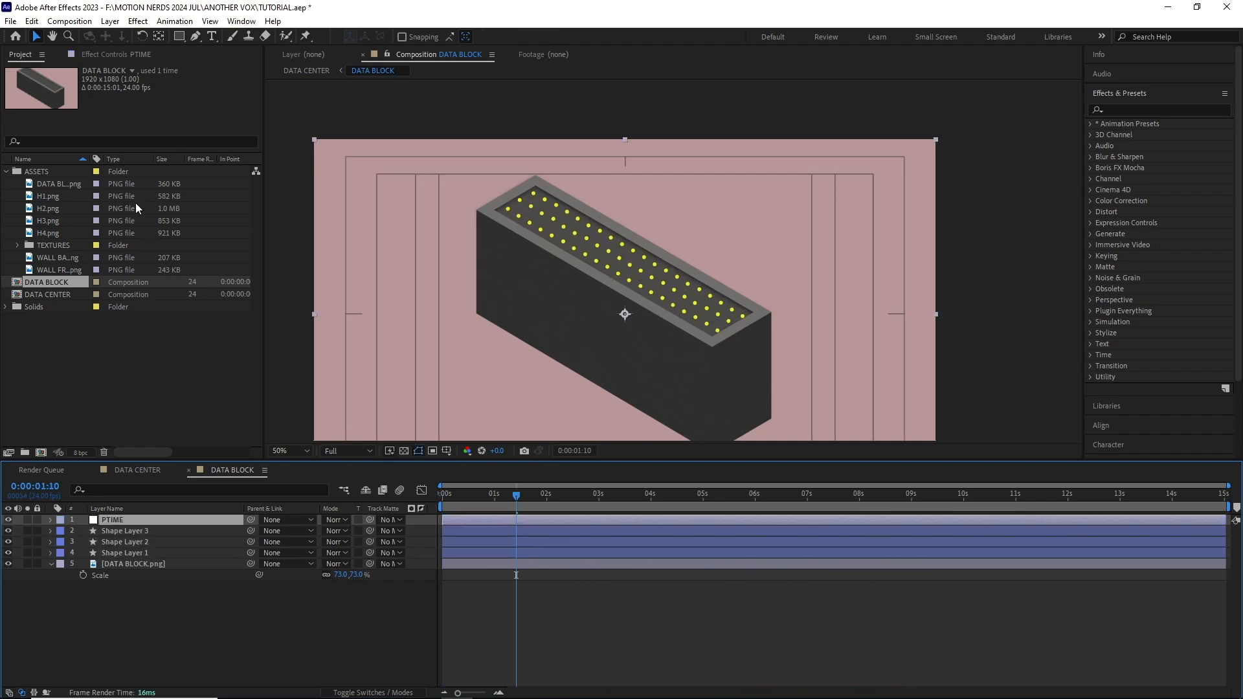
Apply Posterize Time to the PTIME layer with a Frame Rate of 6, and preview the animation
click(138, 21)
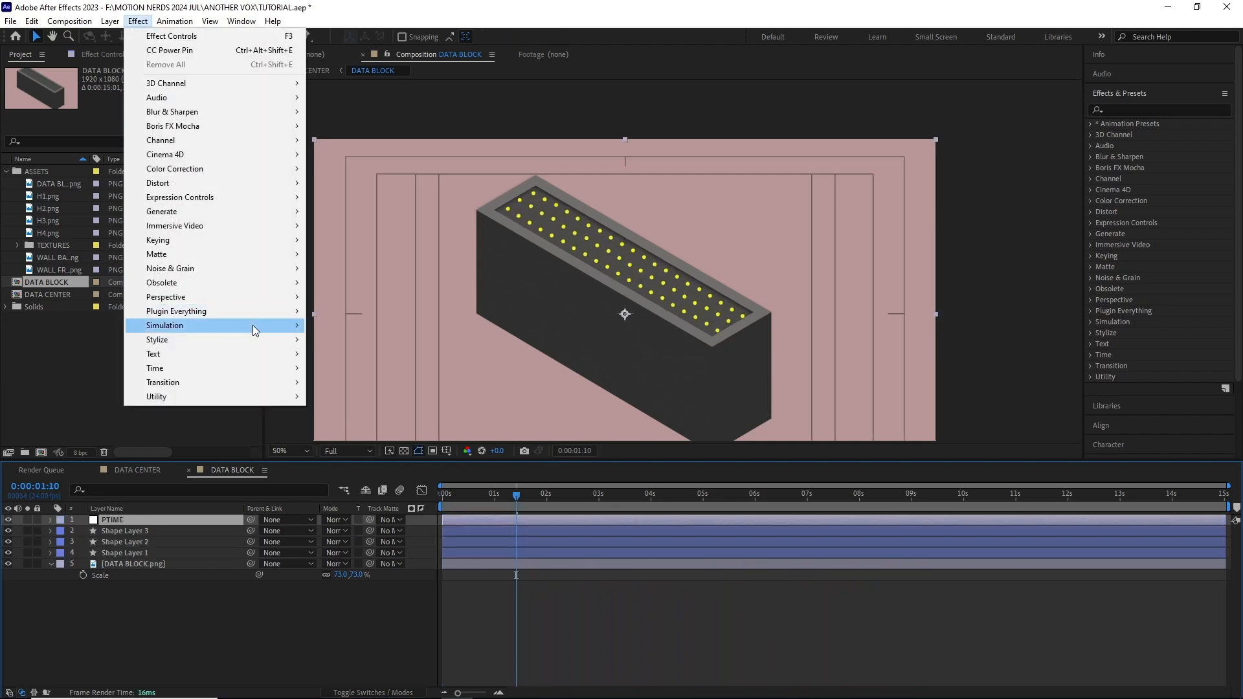
mouse_move(285, 366)
click(357, 425)
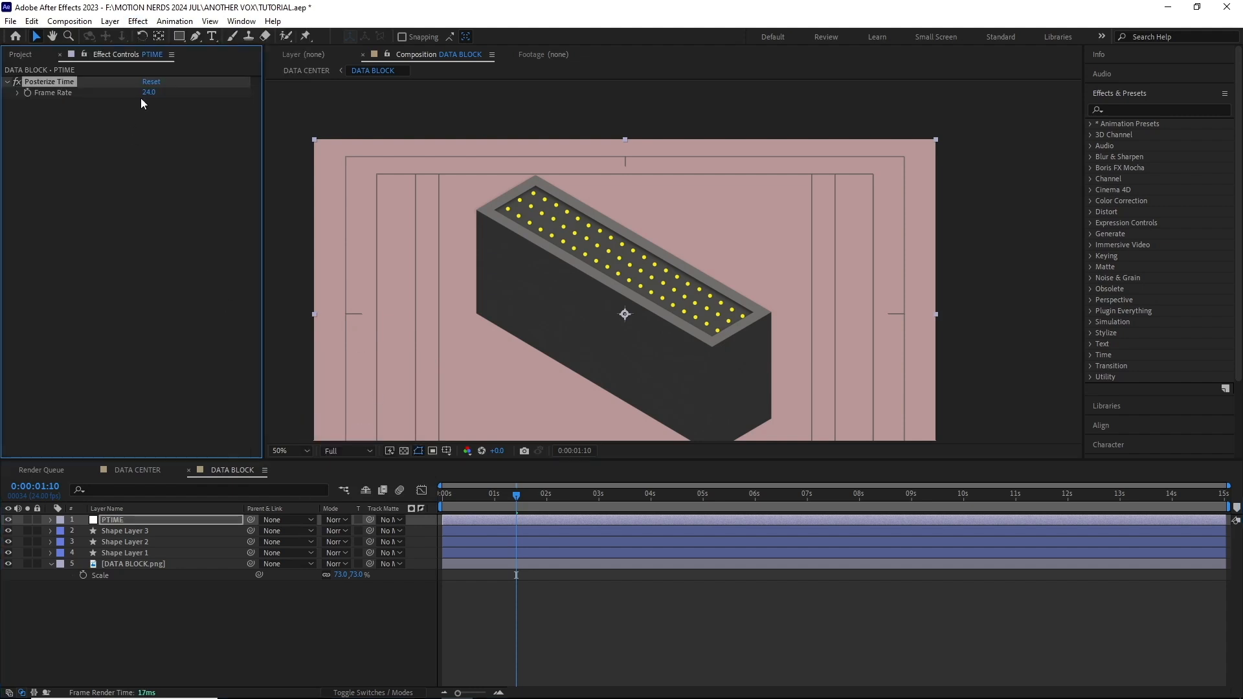
text(6)
key(Return)
click(444, 495)
key(space)
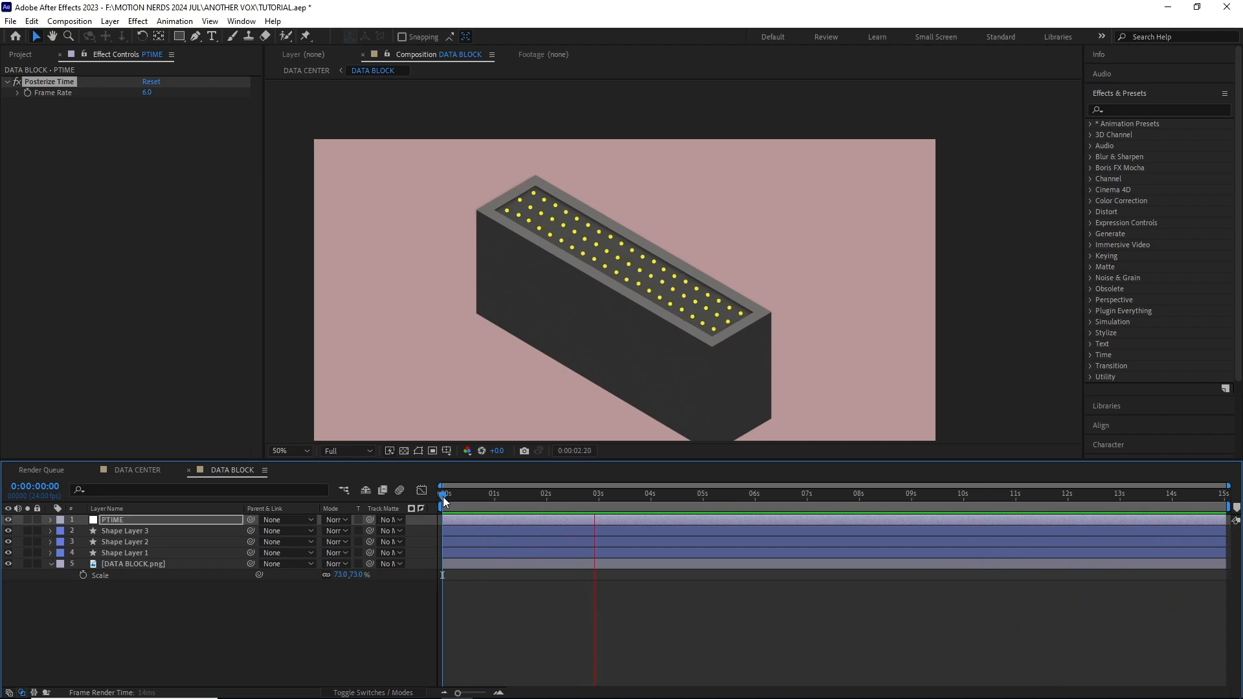
In the DATA CENTER composition, scale the DATA BLOCK layer to 65% and place it directly below WALL FRONT.png
click(155, 472)
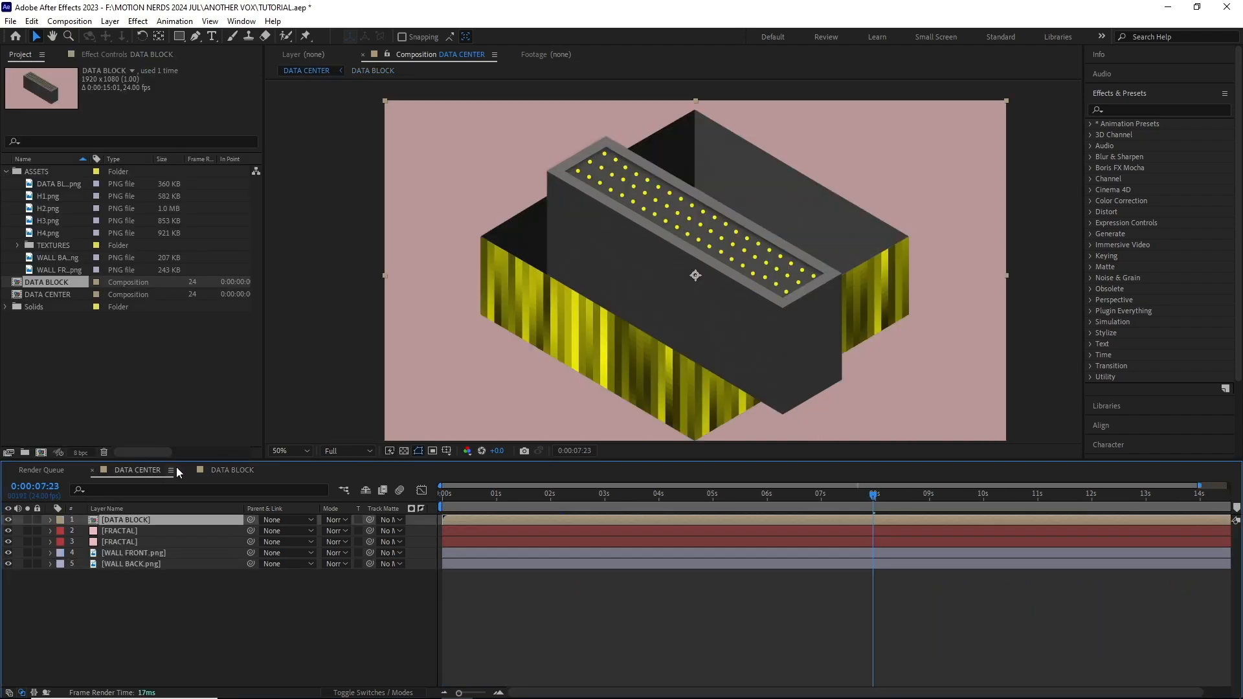
drag(693, 505, 798, 498)
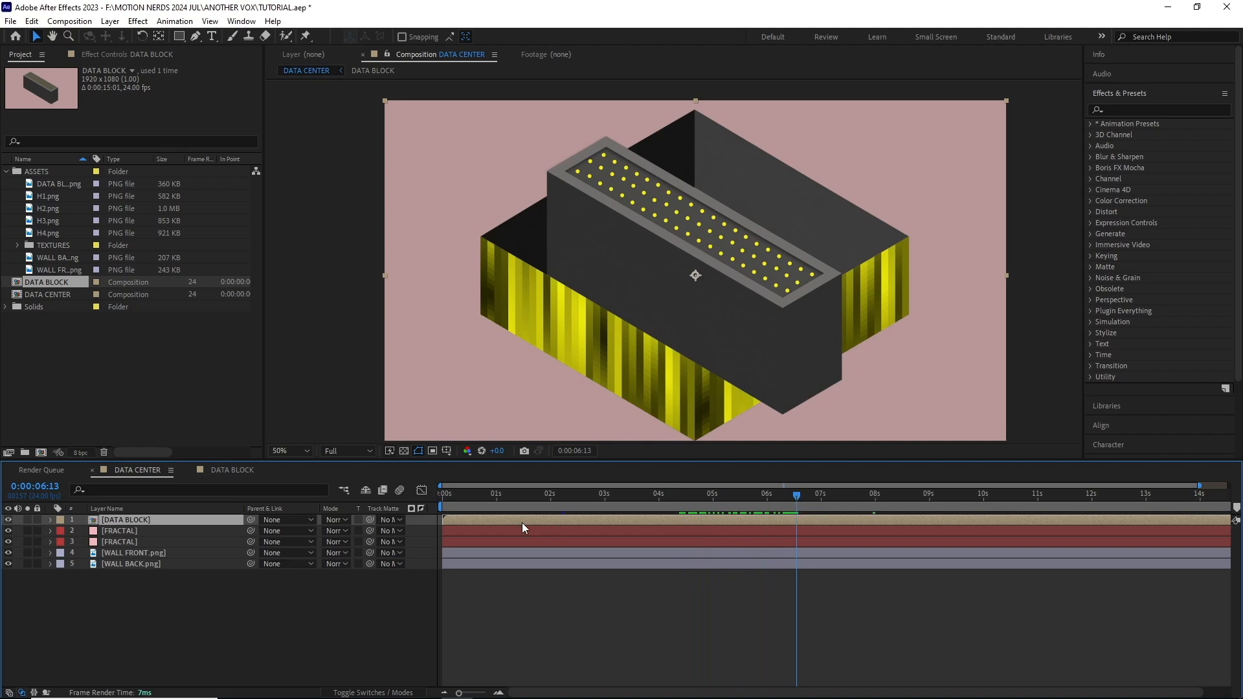
key(s)
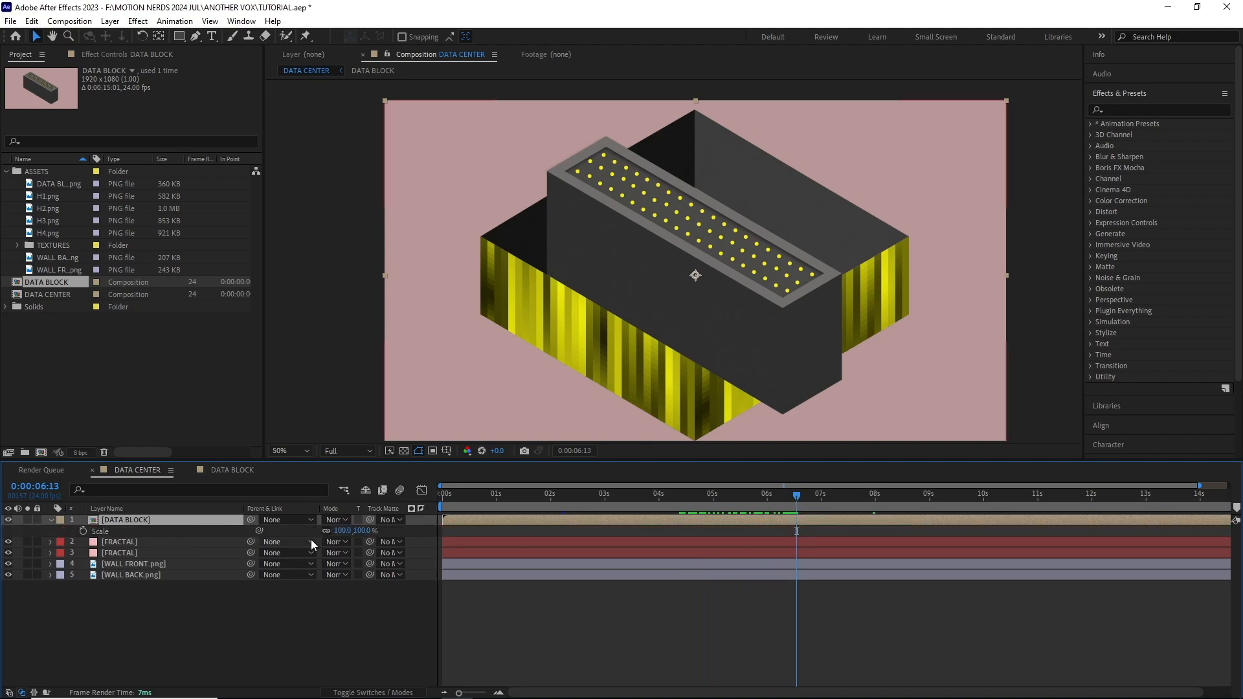
click(341, 531)
text(65)
key(Return)
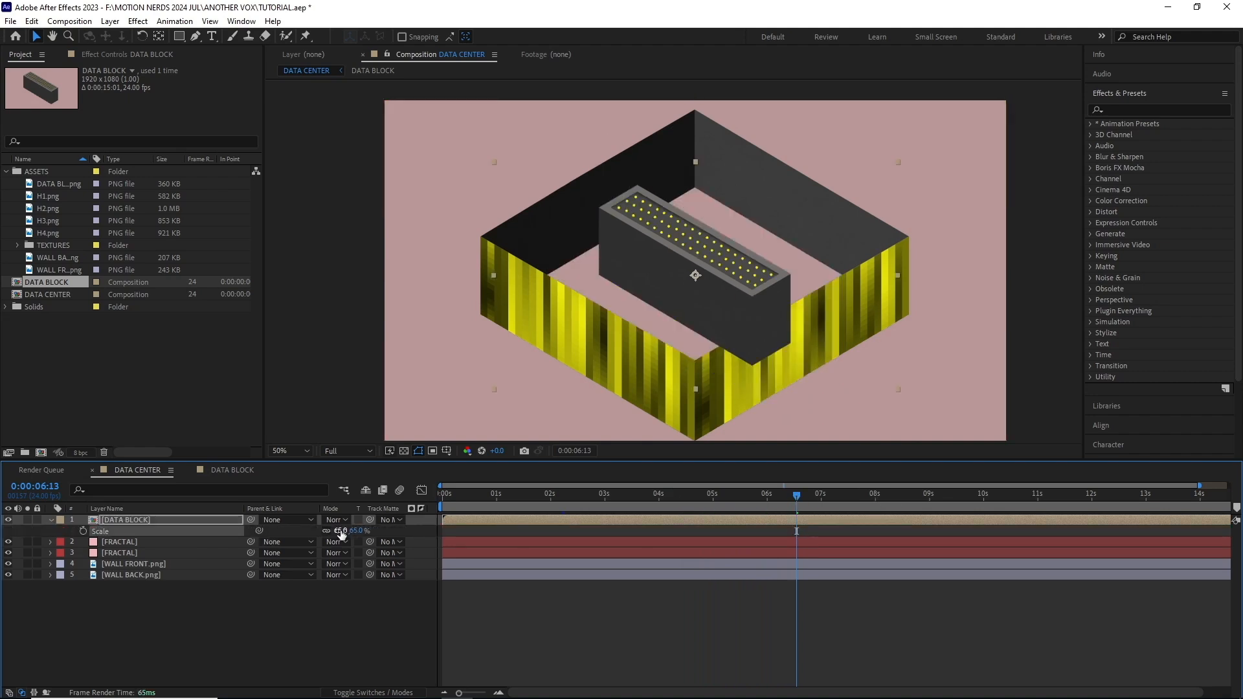
drag(152, 520, 151, 563)
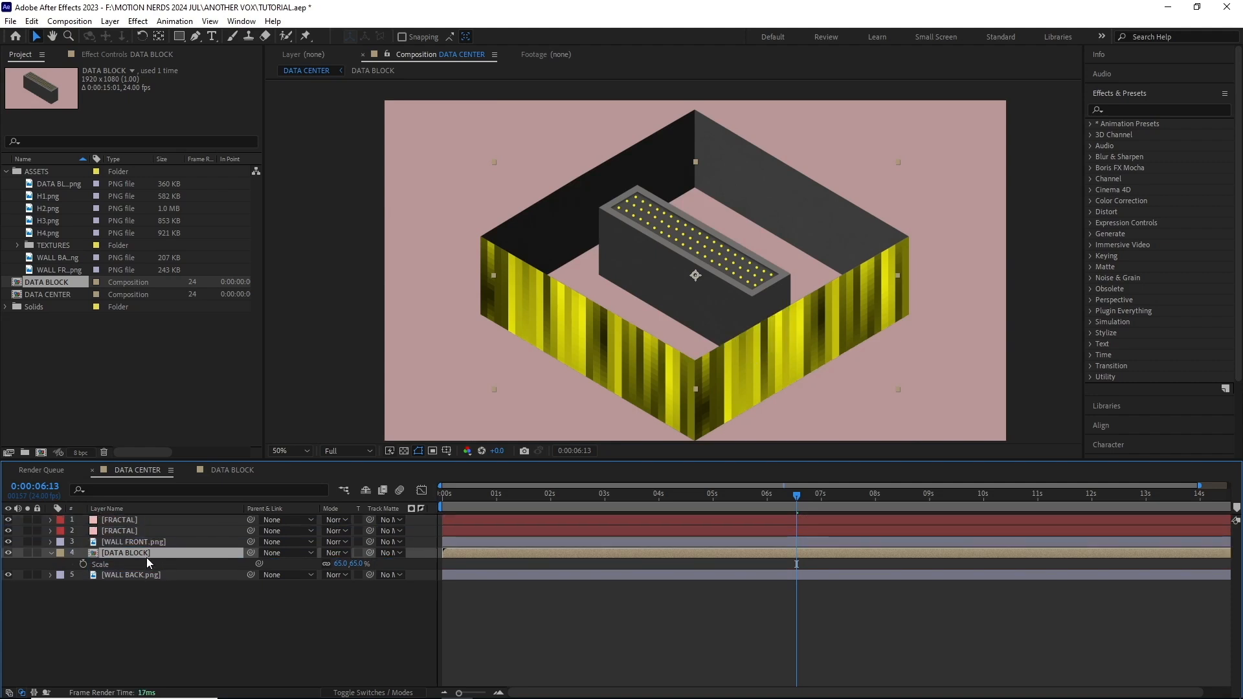
With no layer selected, draw a straight magenta guide line along the data block's short upper back edge using the Pen tool
key(F2)
scroll(478, 177, up, 1)
drag(478, 177, 511, 261)
key(g)
click(350, 380)
drag(622, 202, 633, 228)
click(837, 83)
drag(568, 302, 566, 318)
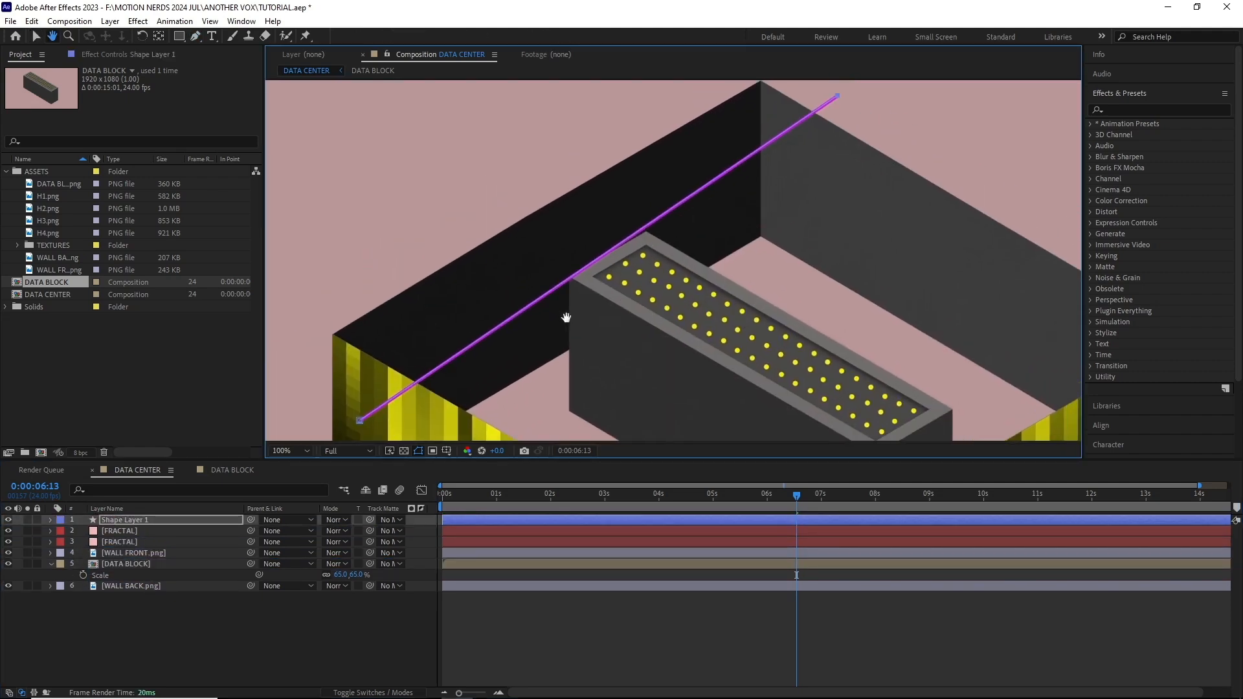
Adjust the endpoints of the magenta guide line's path until it runs exactly along the data block's short upper edge
click(51, 520)
click(73, 542)
click(84, 554)
drag(479, 349, 515, 318)
drag(396, 389, 395, 384)
drag(779, 183, 657, 265)
drag(752, 145, 755, 150)
drag(671, 192, 788, 114)
drag(390, 384, 382, 382)
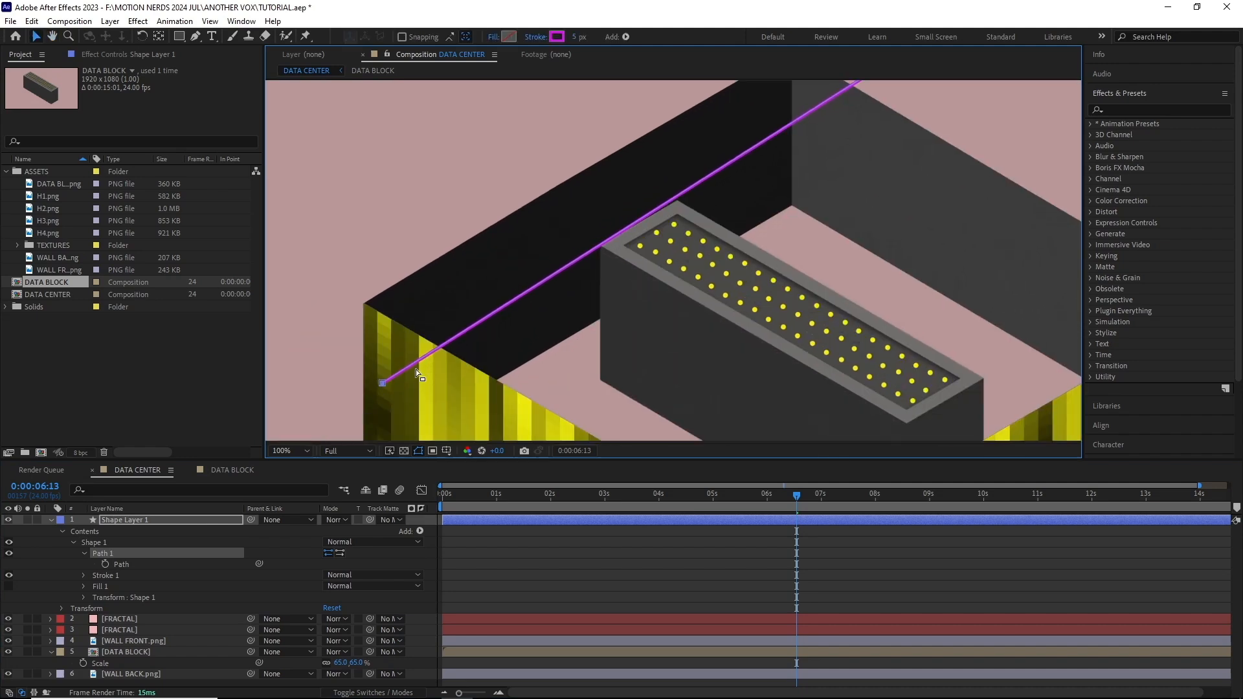
drag(609, 246, 513, 316)
drag(774, 146, 780, 147)
drag(515, 284, 608, 215)
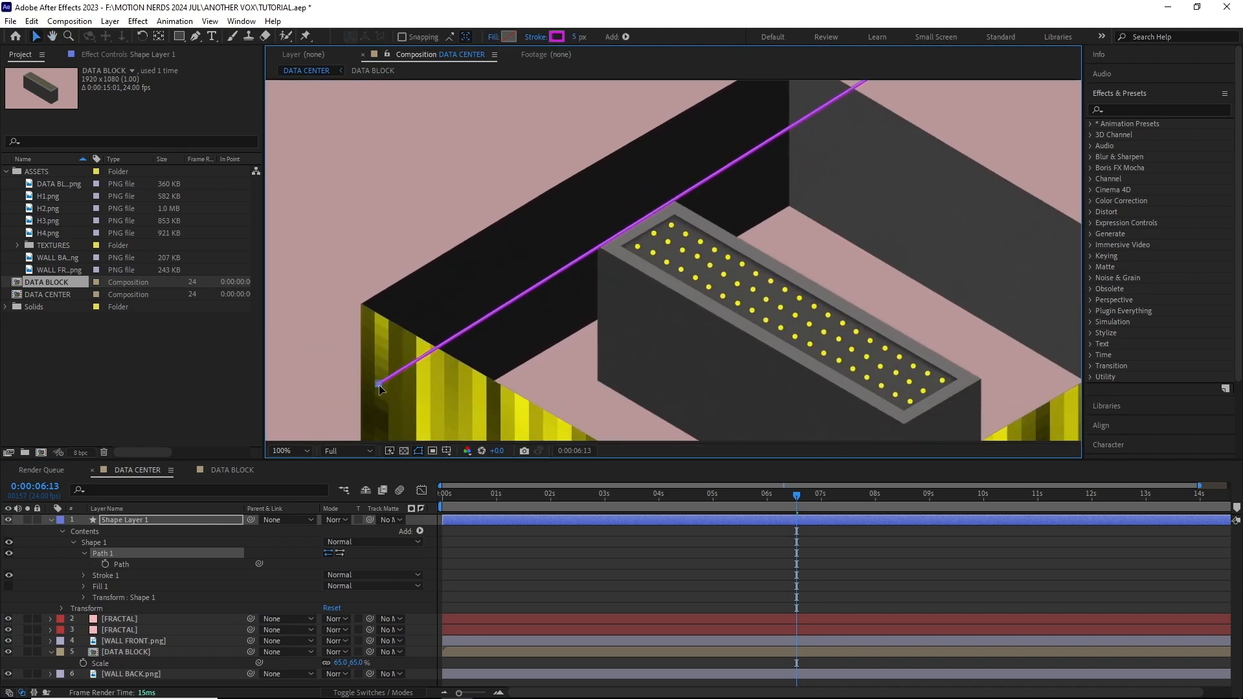
drag(379, 384, 380, 383)
drag(767, 142, 708, 207)
drag(806, 142, 807, 144)
scroll(652, 234, down, 1)
scroll(660, 258, up, 1)
drag(660, 259, 663, 274)
drag(801, 136, 814, 130)
drag(441, 327, 522, 283)
drag(395, 395, 393, 391)
scroll(573, 308, up, 1)
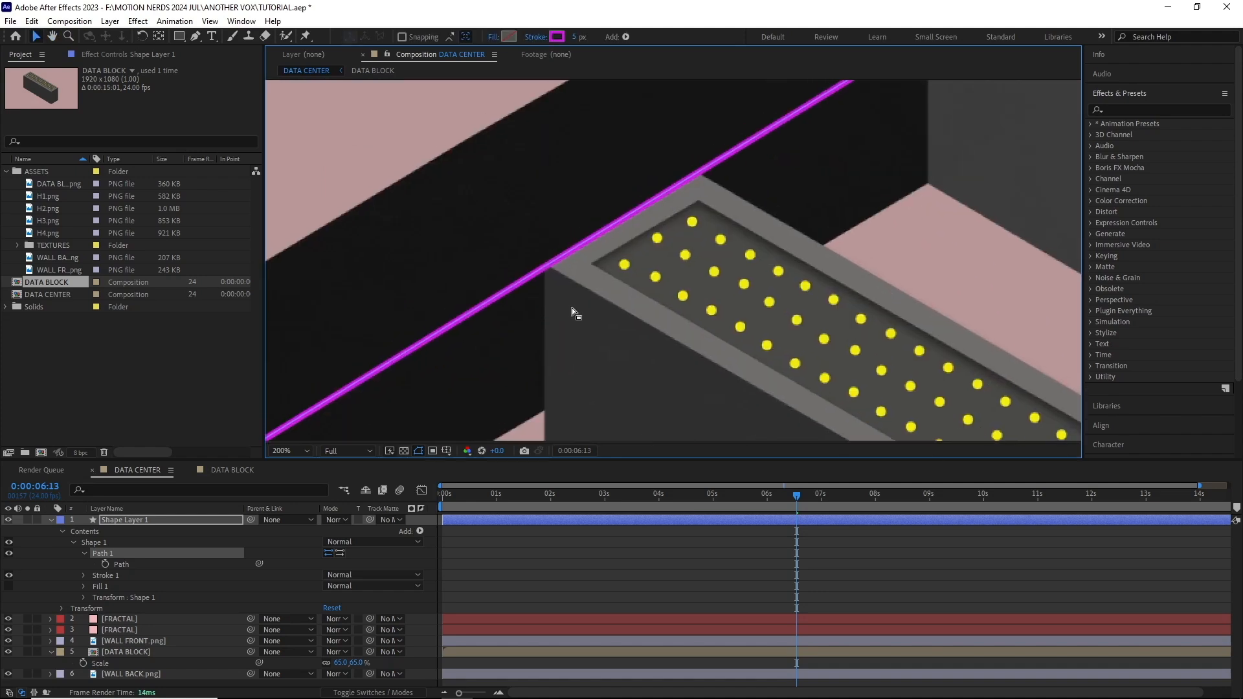
scroll(572, 308, down, 1)
Lock the magenta guide line's shape layer and collapse its properties
click(37, 520)
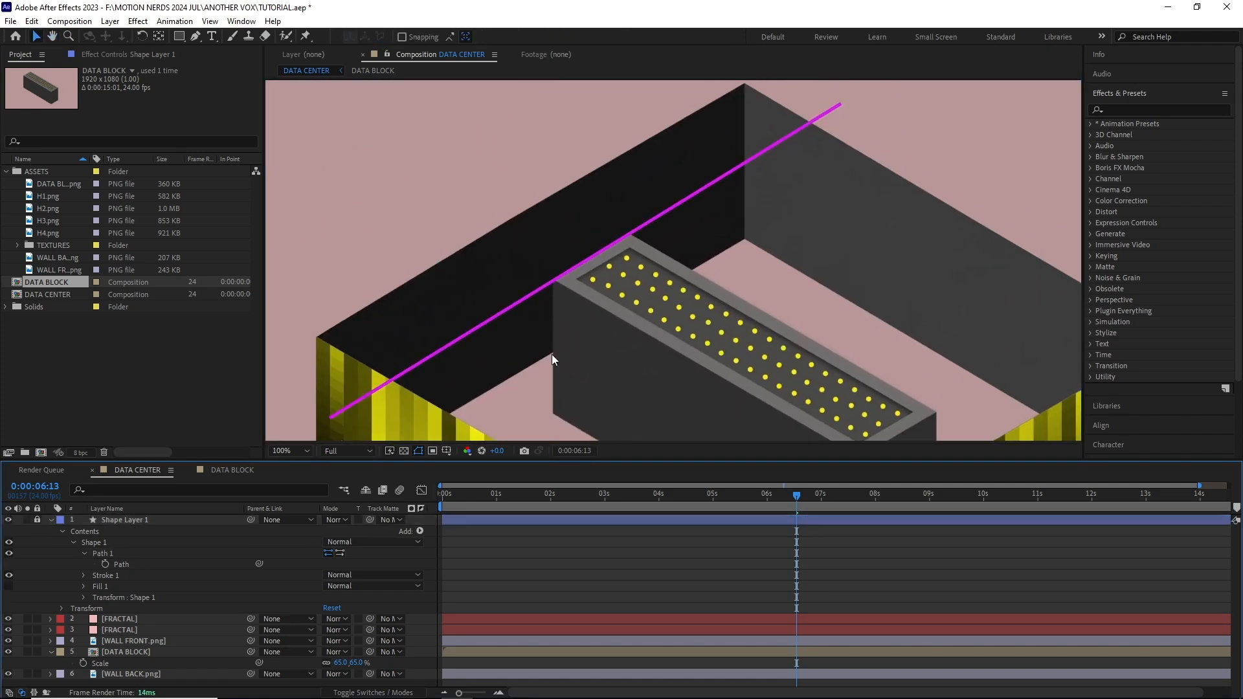
scroll(551, 355, down, 1)
click(51, 520)
Parent both FRACTAL layers, WALL FRONT.png and DATA BLOCK to the WALL BACK.png layer
click(111, 531)
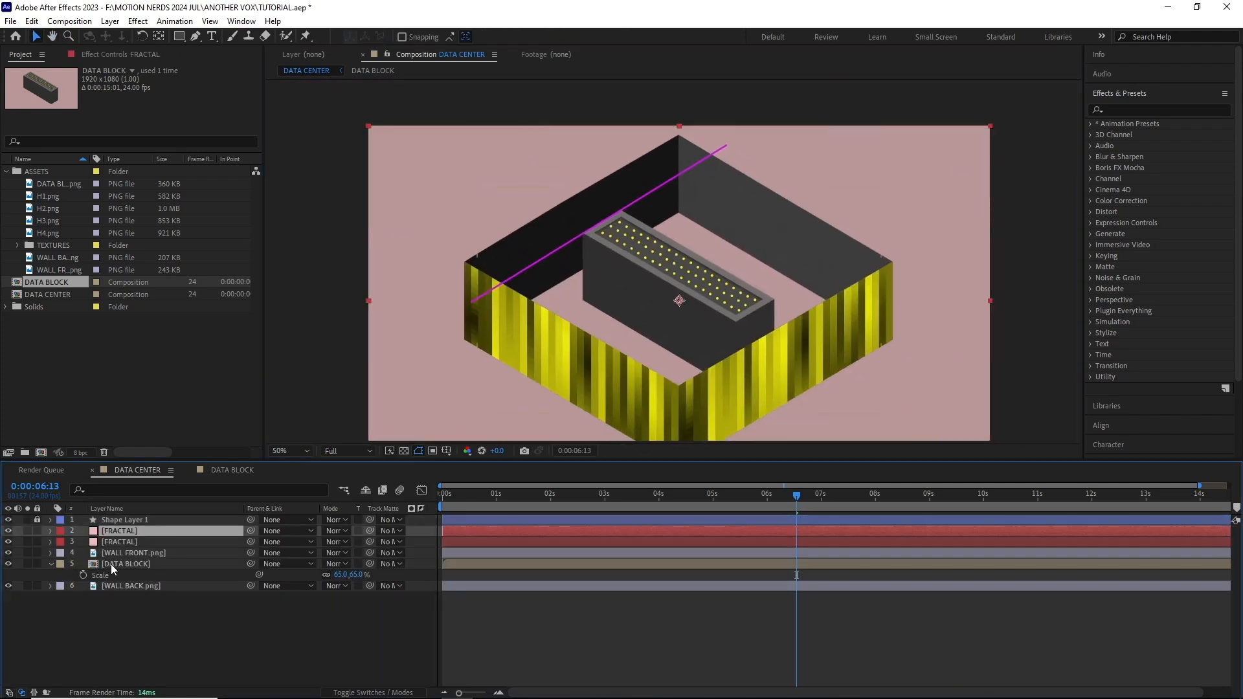
shift+click(110, 565)
drag(250, 563, 173, 588)
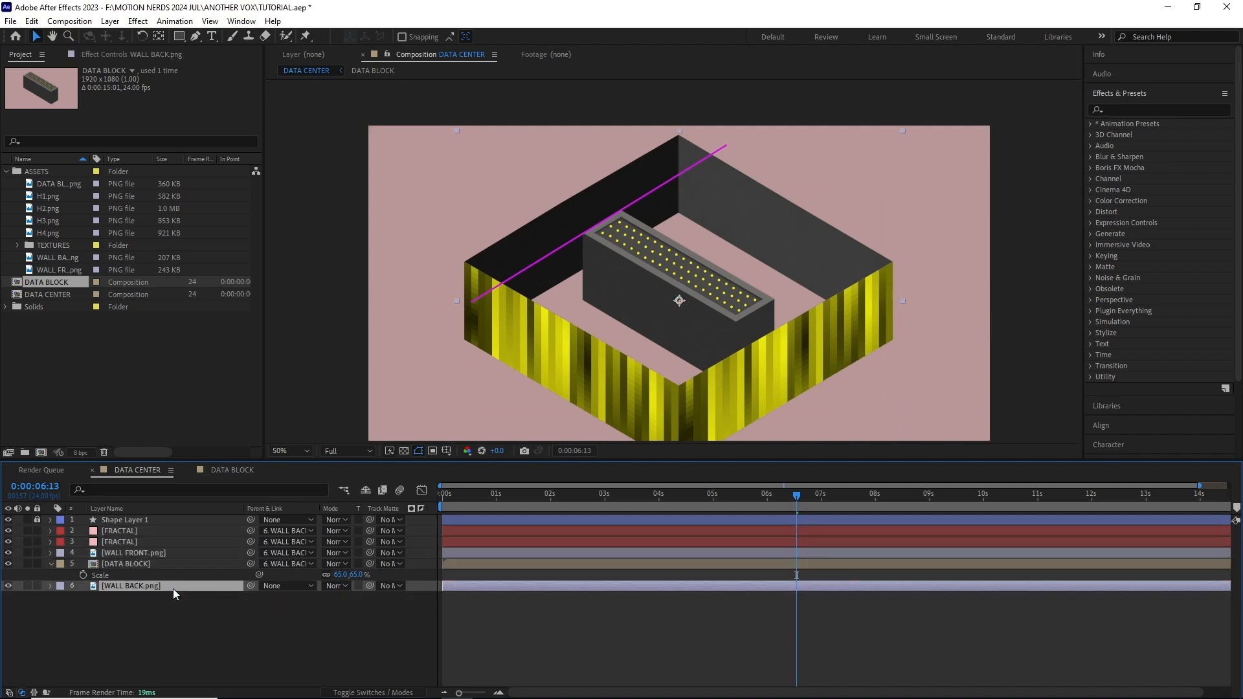
Animate the Scale of WALL BACK.png from 0% at the first frame to 100% at 1 second
key(Home)
key(s)
click(344, 596)
text(0)
key(Return)
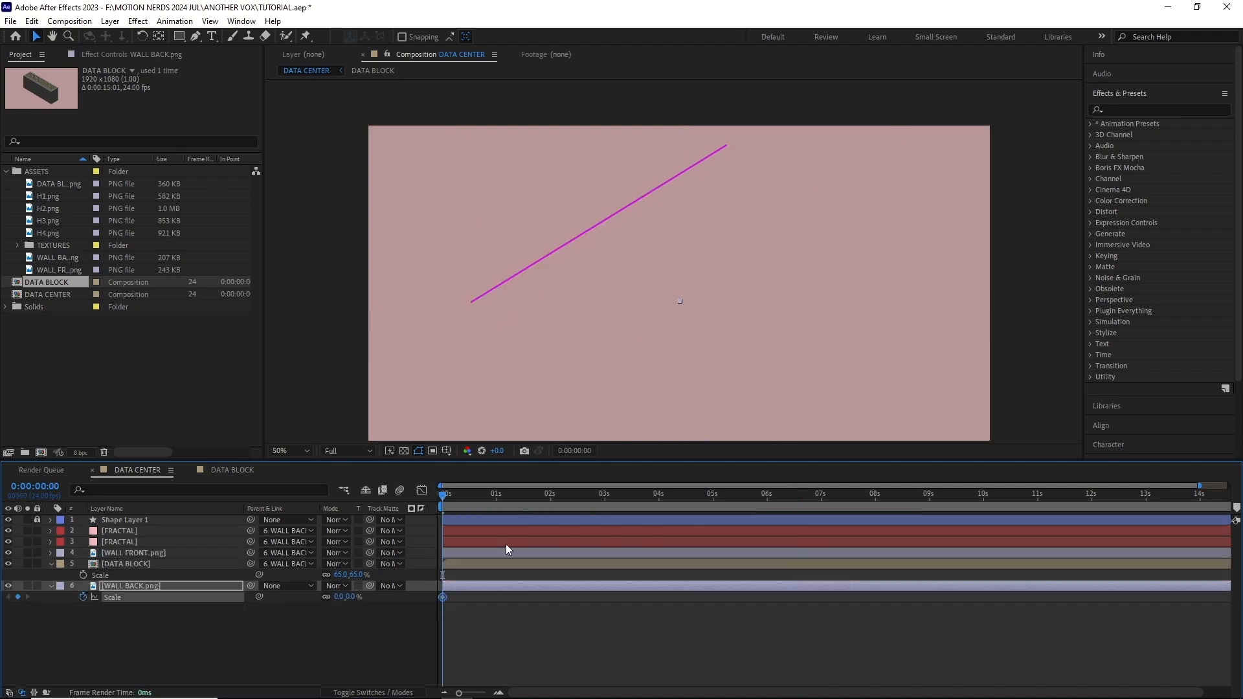
key(Return)
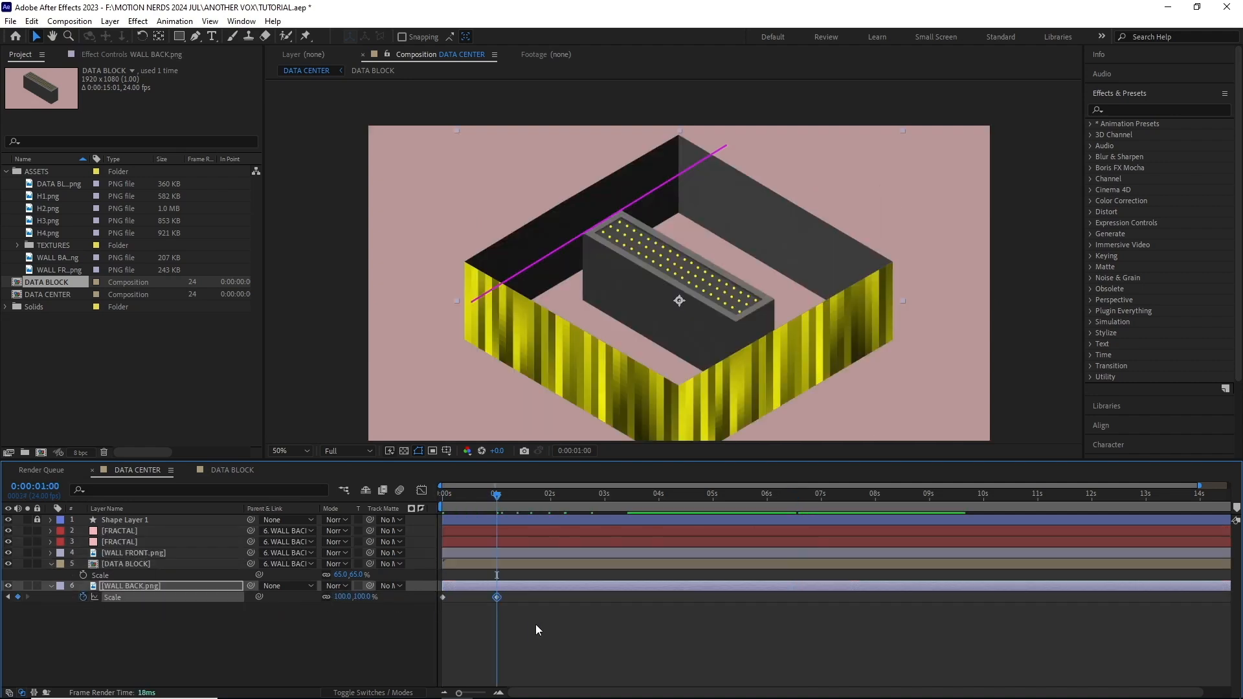
Ease the WALL BACK.png Scale animation by lengthening the final keyframe's incoming influence in the speed graph
click(421, 490)
click(496, 636)
drag(488, 636, 478, 637)
drag(461, 499, 499, 509)
click(422, 490)
click(471, 624)
Duplicate the DATA BLOCK layer twice and parent the two lower DATA BLOCK layers to the uppermost one
click(155, 564)
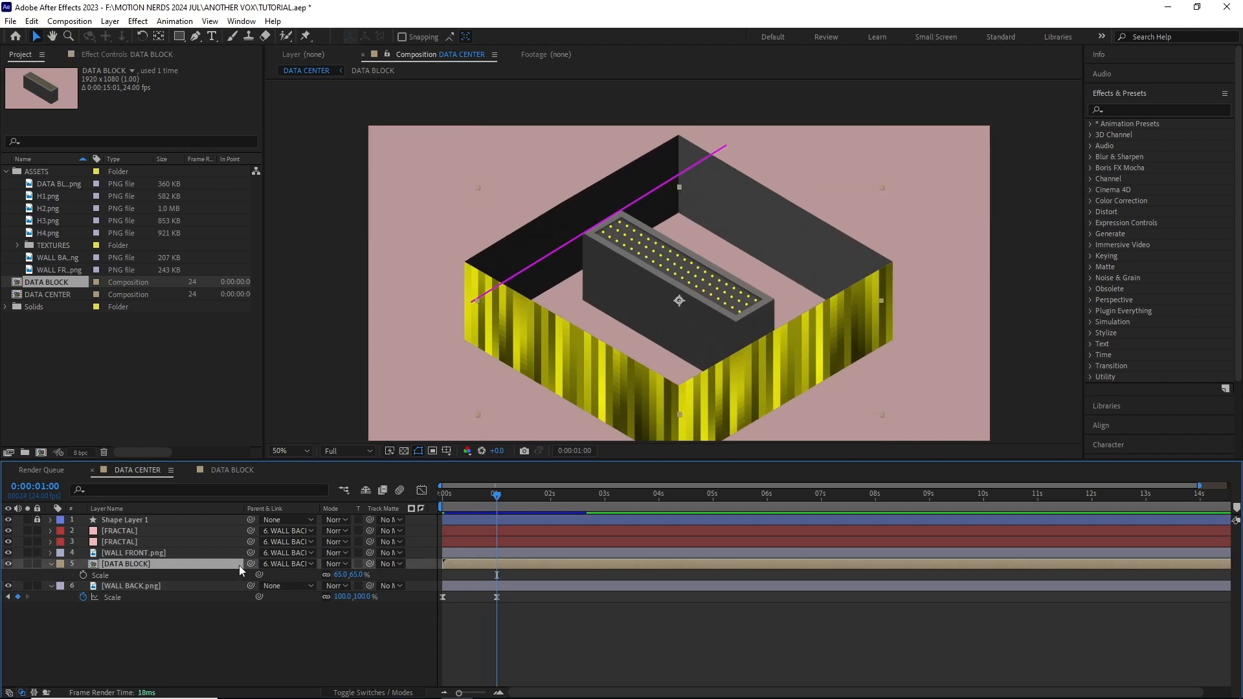
key(ctrl+d)
key(ctrl+d)
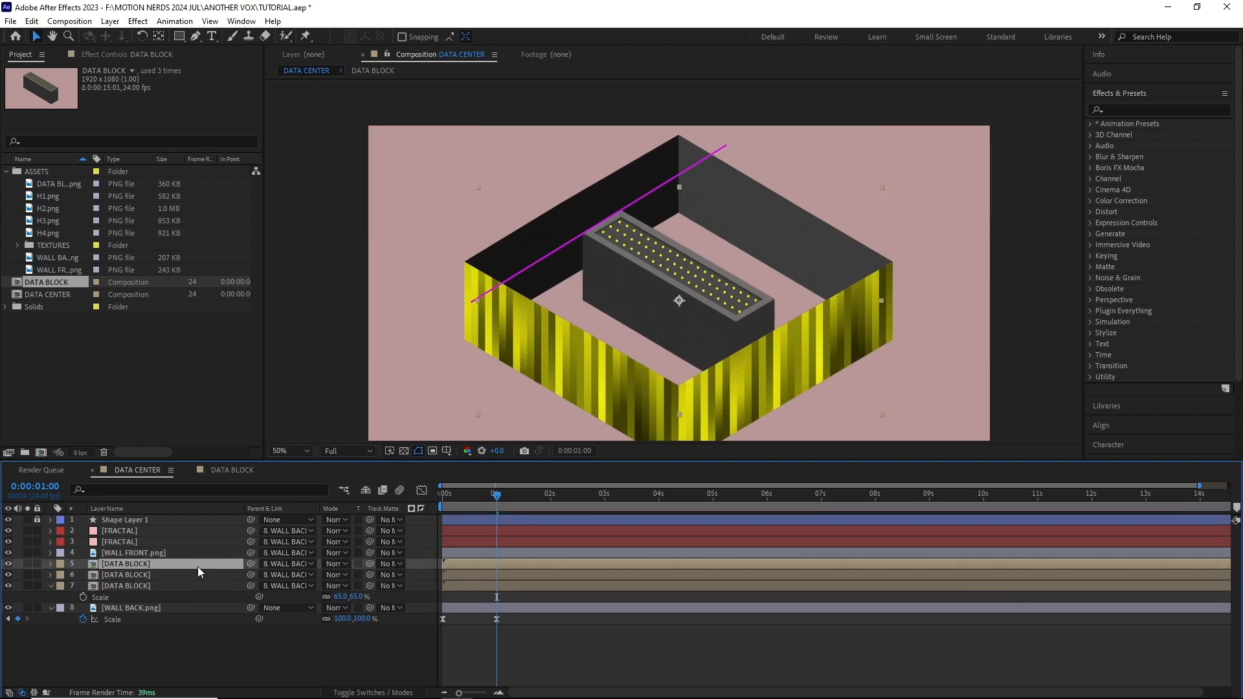
ctrl+click(180, 578)
ctrl+click(174, 589)
drag(251, 575, 142, 562)
Add Position keyframes to all three DATA BLOCK layers at 1 second
click(141, 562)
shift+click(142, 586)
key(alt+shift+p)
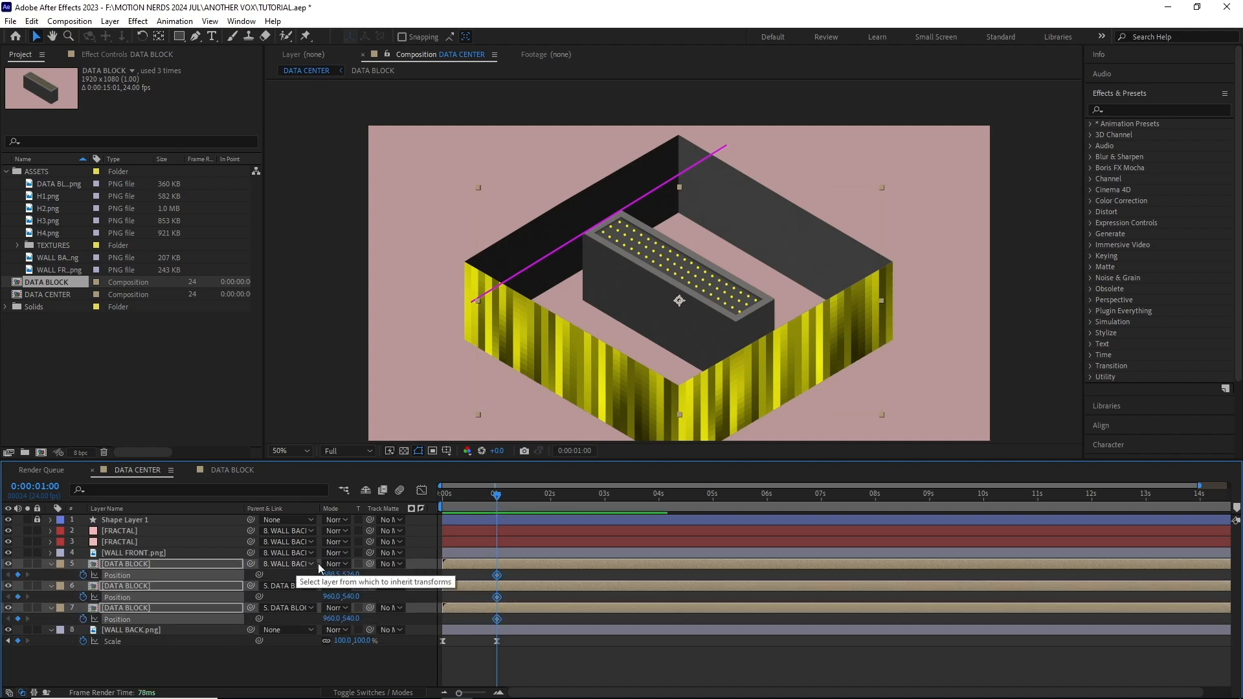
At 0:00:01:12, set the parent DATA BLOCK's Position to 527.5, 626 and the middle DATA BLOCK layer's to 1283, 340.2
drag(496, 494, 523, 494)
click(141, 564)
drag(331, 575, 227, 575)
scroll(620, 292, up, 1)
drag(568, 343, 567, 406)
drag(330, 597, 346, 597)
Set the lowest DATA BLOCK layer's Position to 1555, 171 at 0:00:01:12, aligning its upper edge with the guide line
drag(330, 618, 643, 618)
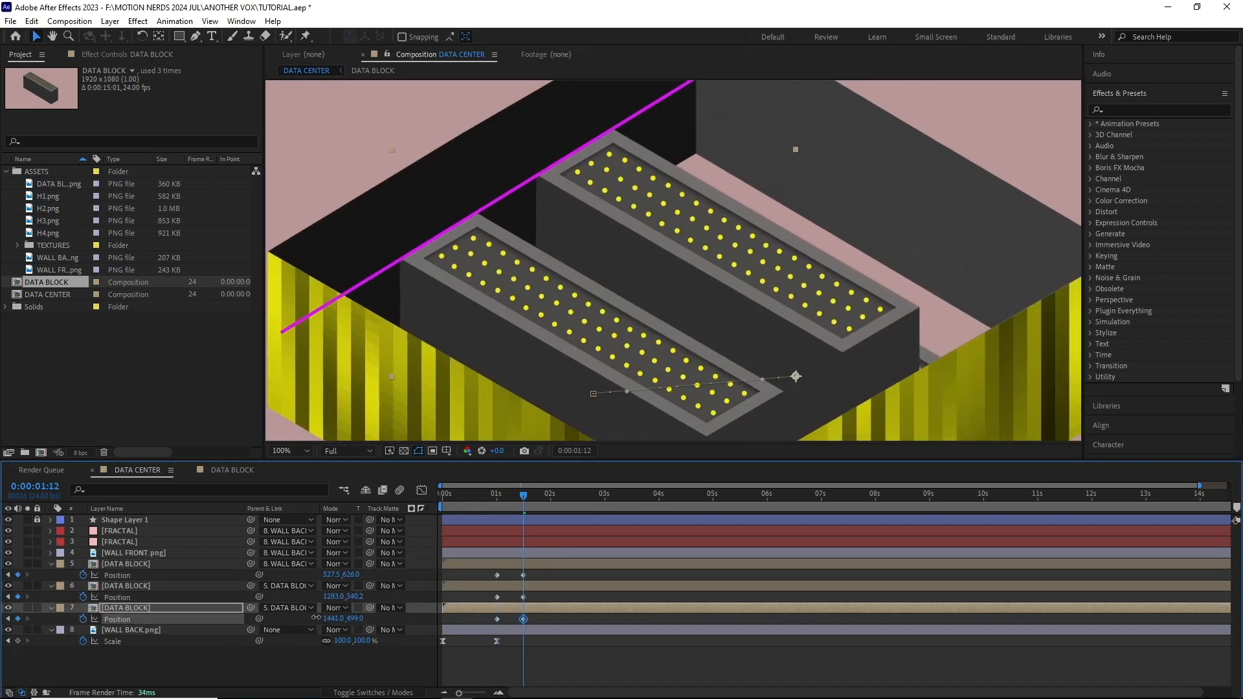
drag(713, 259, 630, 300)
mouse_move(353, 619)
mouse_down()
mouse_move(166, 619)
mouse_move(373, 619)
mouse_up()
drag(358, 619, 311, 618)
drag(337, 619, 294, 619)
drag(355, 619, 377, 618)
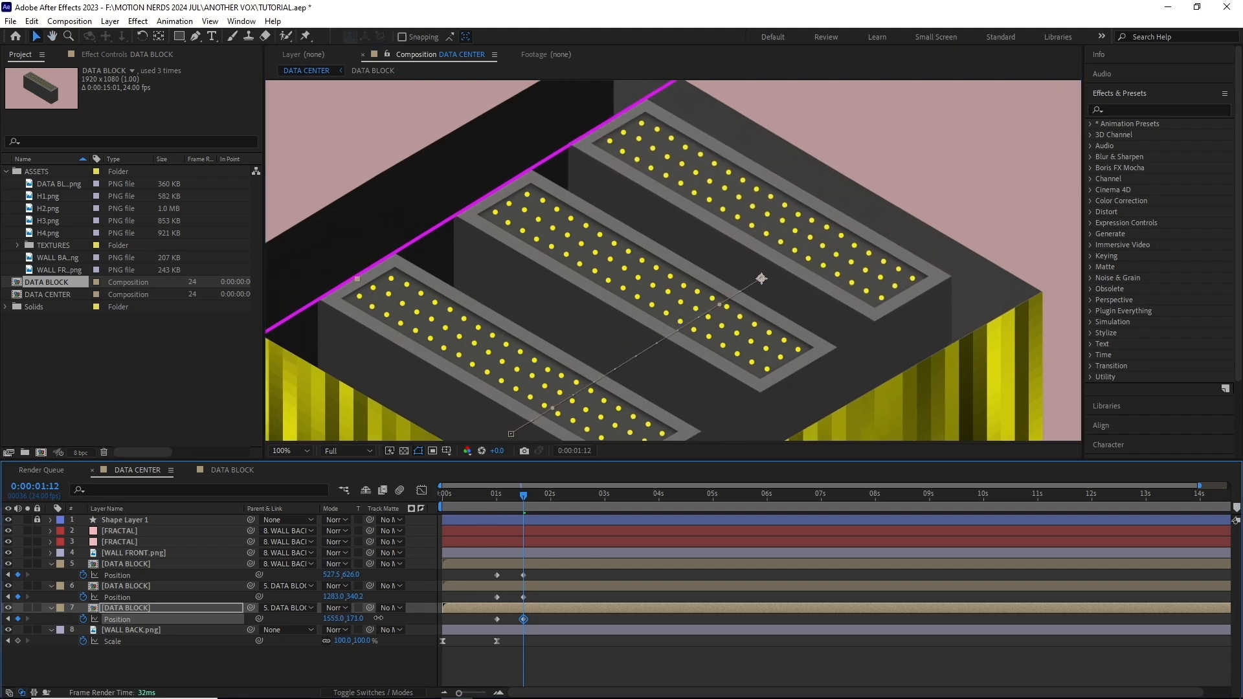
Even out the block spacing by setting the parent DATA BLOCK's Position to 509.5, 637 and the middle one's to 1255.3, 357.2
click(524, 575)
drag(331, 576, 318, 575)
drag(352, 575, 317, 597)
drag(353, 597, 364, 597)
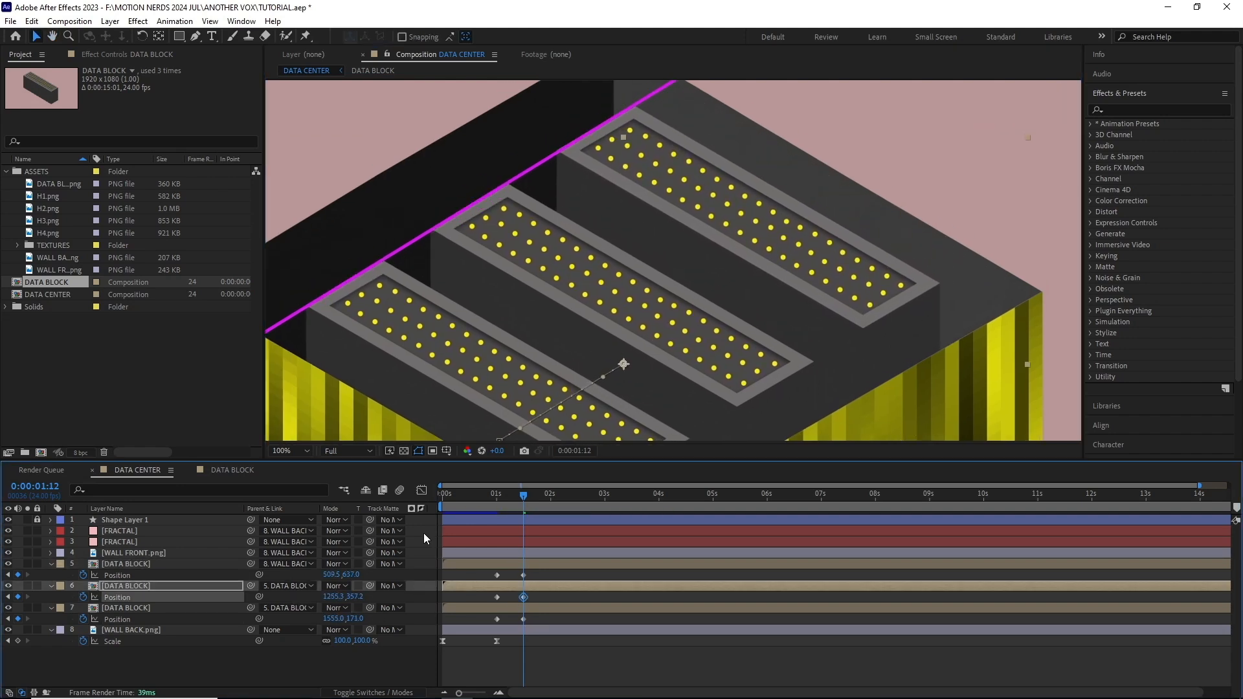
Apply Easy Ease to all DATA BLOCK Position keyframes and reshape their speed curves for a quick start and slow finish
scroll(653, 267, down, 1)
drag(523, 495, 497, 507)
drag(543, 572, 482, 625)
key(F9)
click(421, 490)
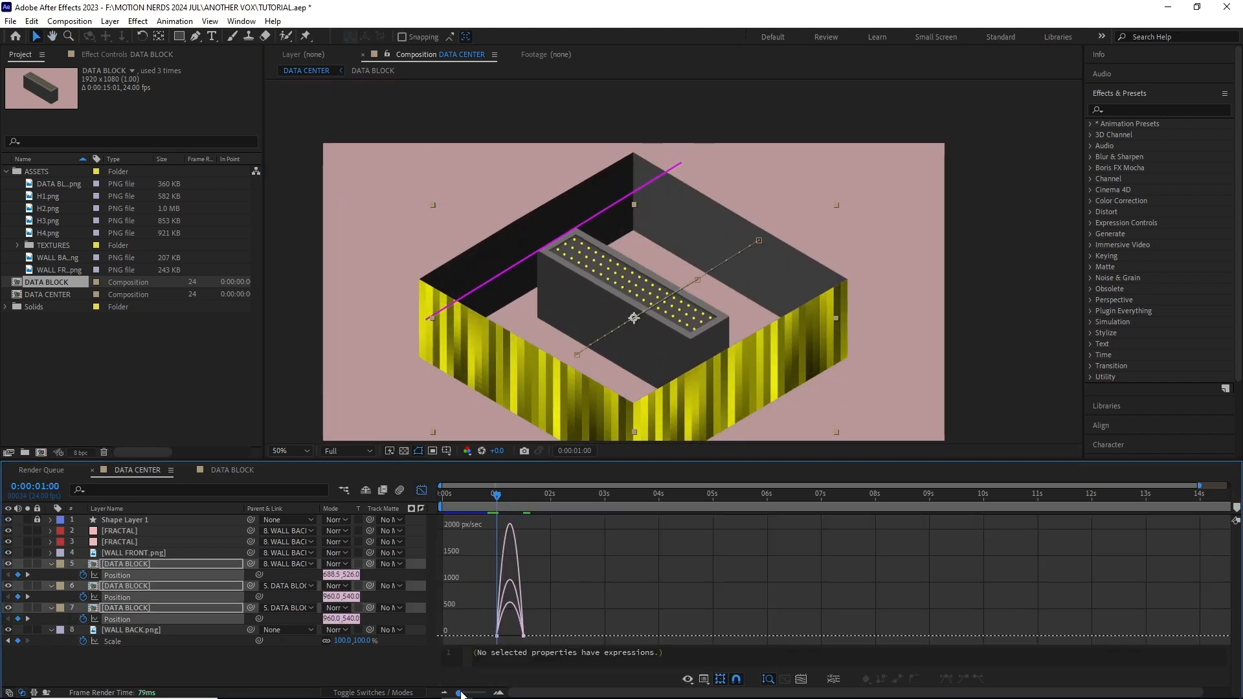
drag(459, 693, 480, 693)
drag(703, 632, 684, 632)
drag(717, 506, 626, 500)
key(shift+F3)
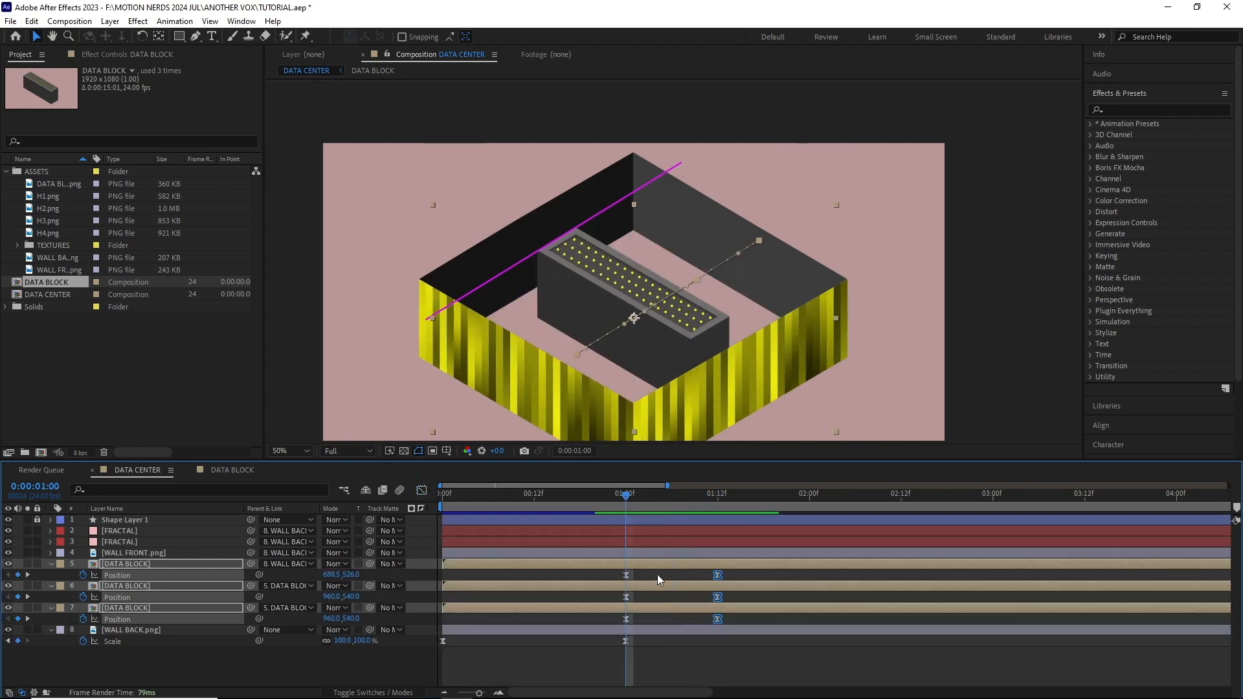
Offset the middle DATA BLOCK layer's Position keyframes by three frames so they start at 0:00:01:03
click(651, 567)
key(Page_Down)
key(Page_Down)
key(Page_Down)
drag(729, 595, 620, 601)
drag(625, 597, 649, 599)
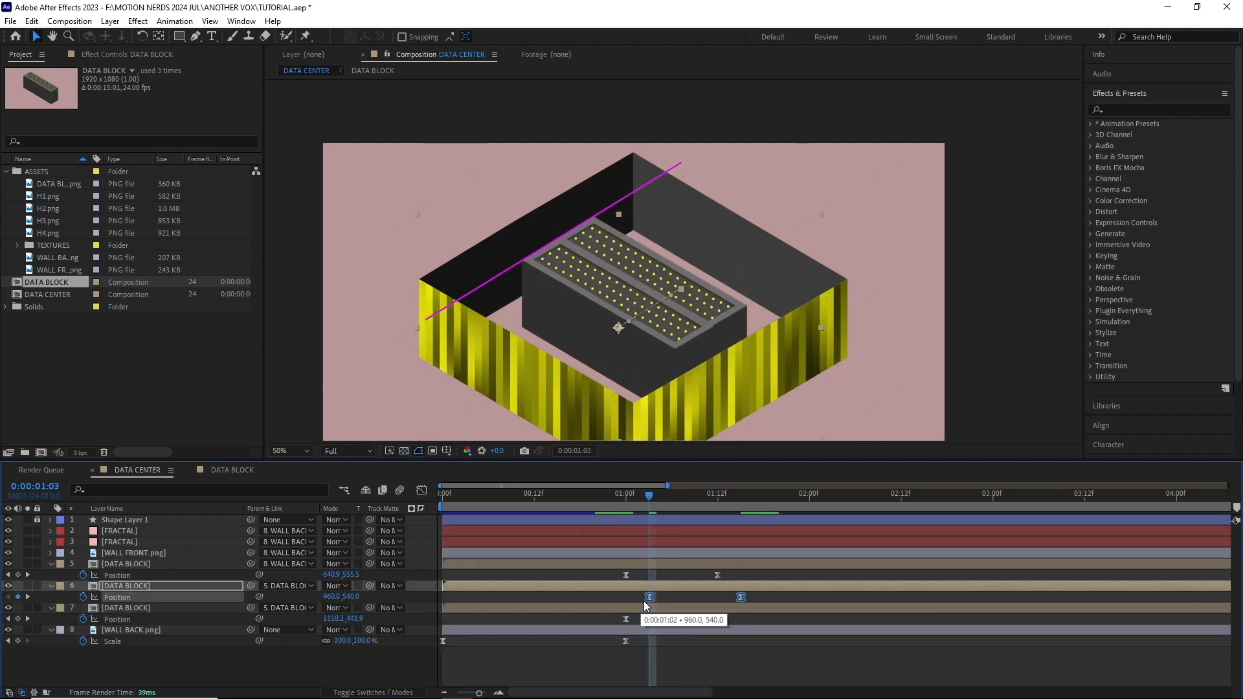
Offset the lowest DATA BLOCK layer's Position keyframes three frames further than the middle block's, and hide the Shape Layer 1 guide line
key(Page_Down)
key(Page_Down)
key(Page_Down)
drag(734, 623, 619, 615)
drag(626, 619, 672, 619)
drag(673, 500, 1228, 486)
click(7, 520)
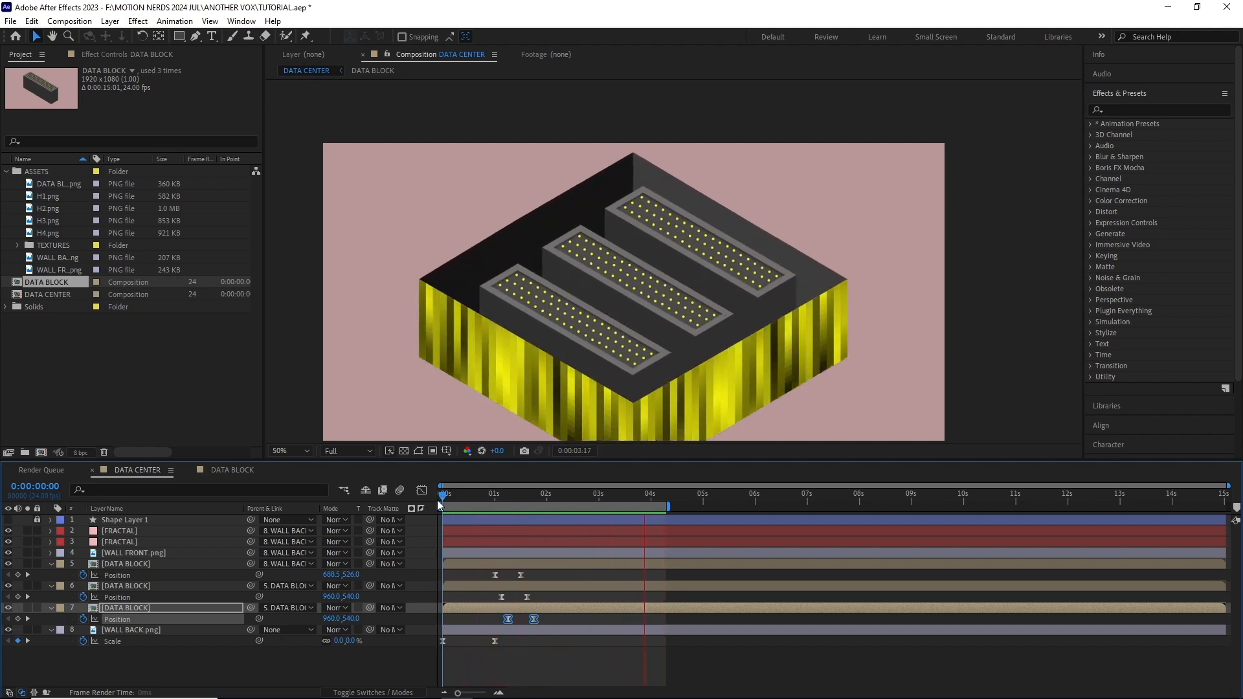
Create a composition named BASE and add the DATA CENTER composition to it
key(ctrl+n)
click(464, 494)
drag(81, 308, 598, 259)
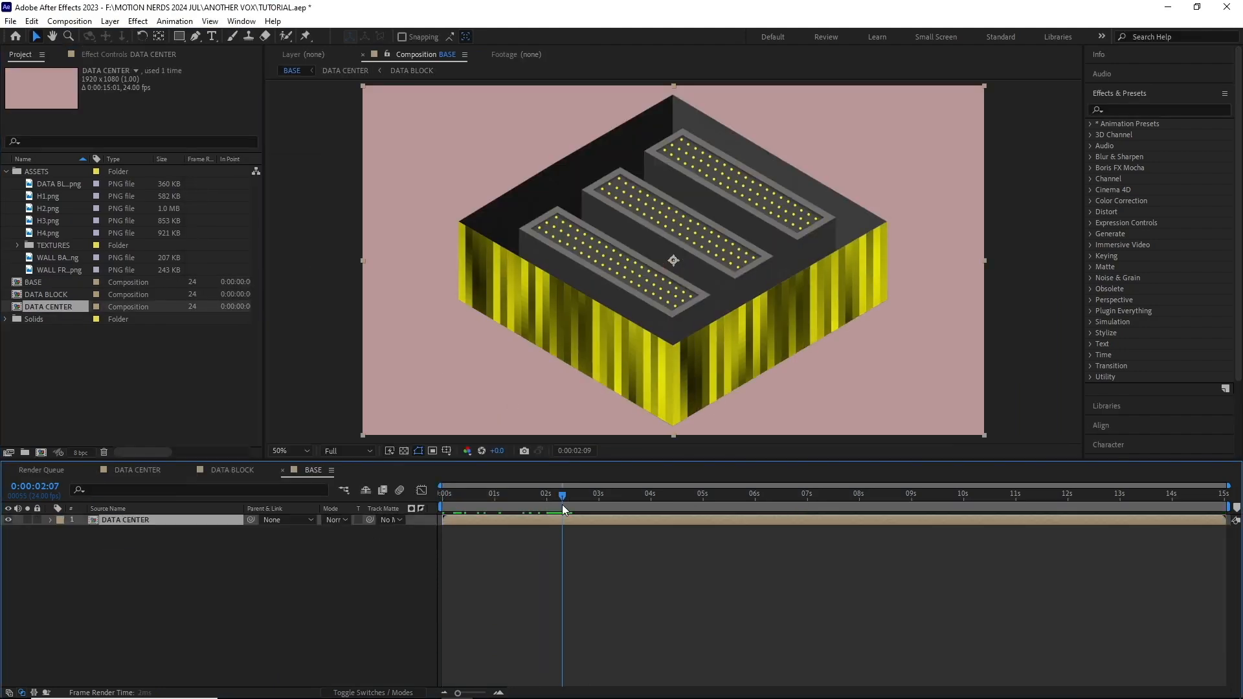
Trace the data center's diamond-shaped upper outline as a closed four-point path with the Pen tool
scroll(638, 123, up, 4)
click(620, 167)
scroll(619, 194, down, 2)
drag(492, 182, 590, 245)
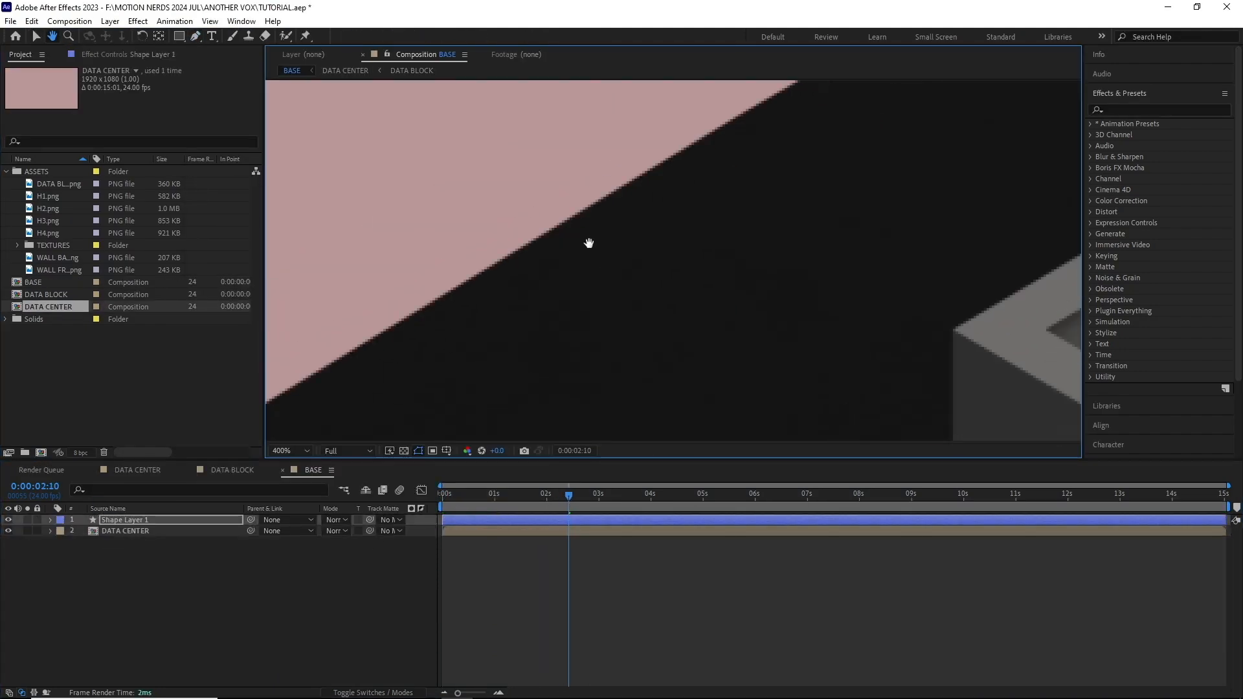
scroll(555, 299, up, 2)
click(544, 301)
scroll(555, 300, down, 2)
scroll(667, 287, up, 2)
click(667, 283)
scroll(667, 287, down, 1)
click(737, 146)
scroll(699, 314, down, 4)
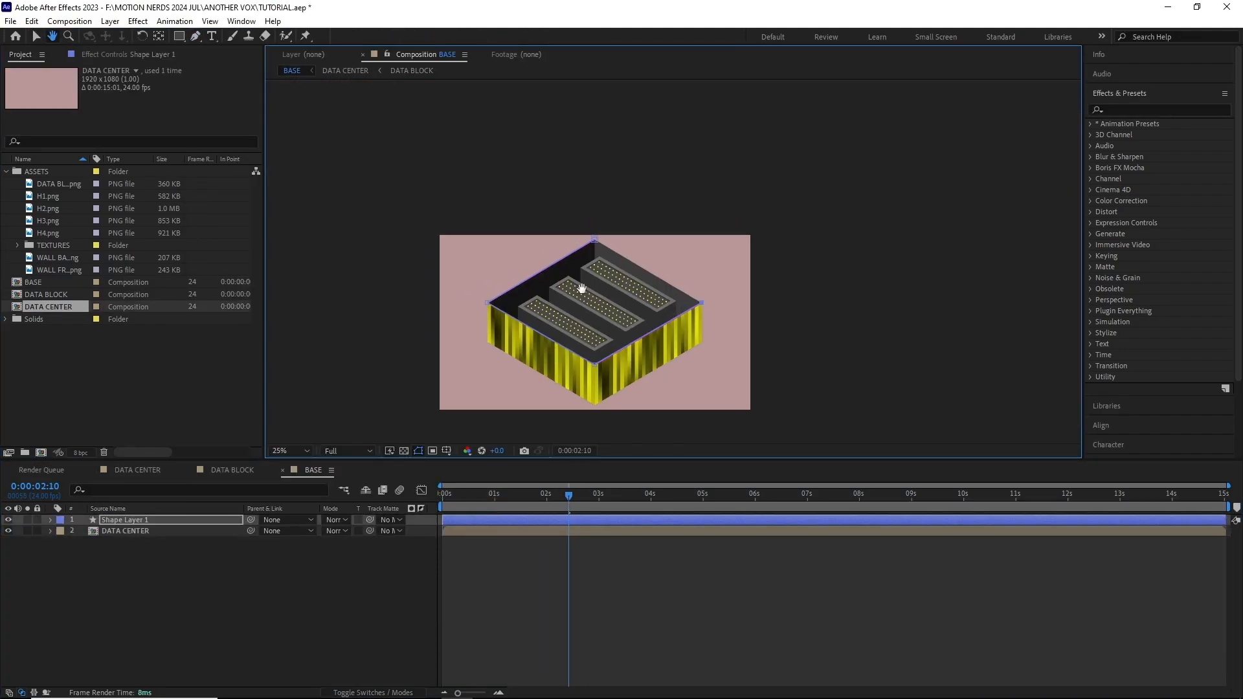
scroll(570, 301, up, 1)
mouse_move(570, 301)
mouse_down()
mouse_move(643, 292)
mouse_move(584, 295)
mouse_up()
Remove the diamond shape's stroke and give it a pale yellow solid fill
click(436, 36)
click(555, 307)
click(600, 381)
click(409, 37)
click(156, 306)
click(401, 302)
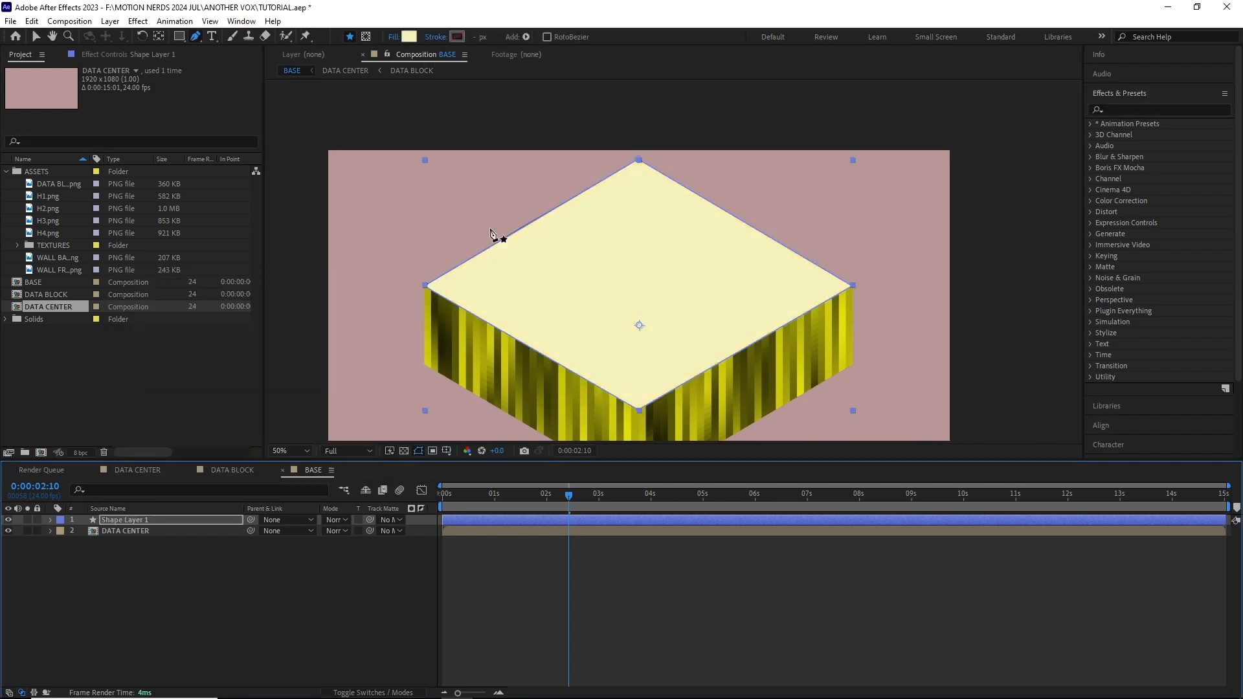
Center the anchor point within the diamond shape and delete the DATA CENTER reference layer from BASE
ctrl+double_click(158, 37)
drag(417, 206, 390, 163)
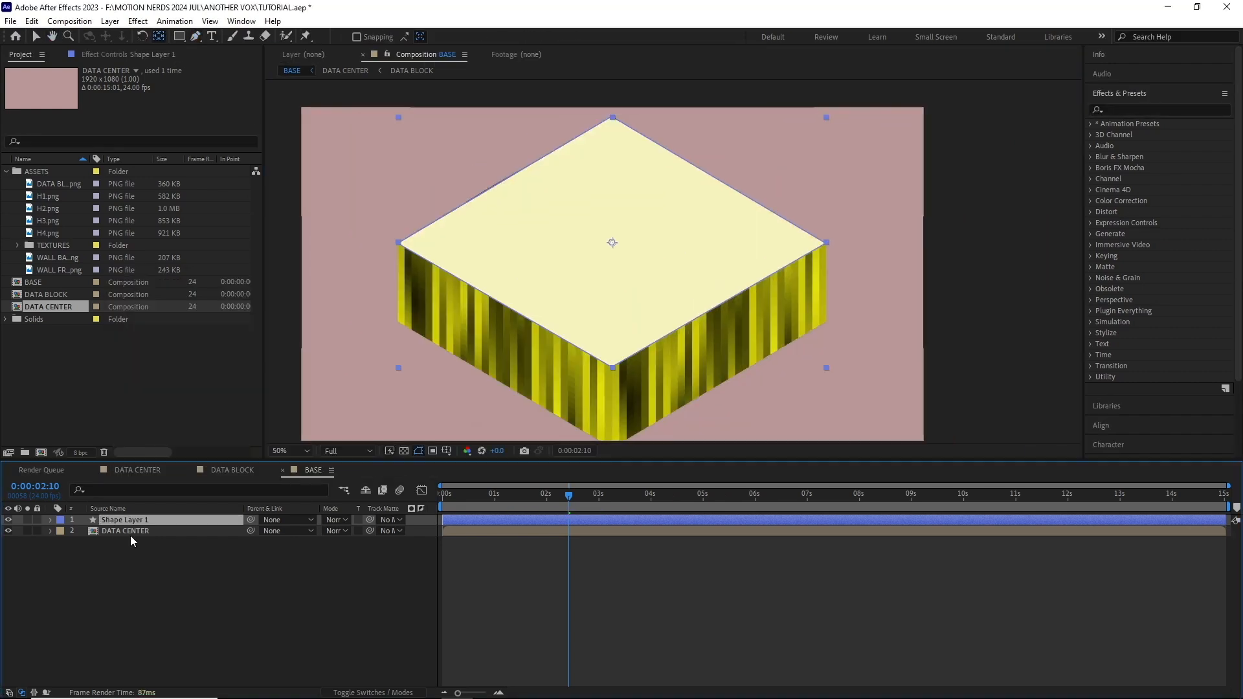
click(130, 531)
key(Delete)
Align the diamond shape vertically to the center of the composition
click(162, 520)
click(1103, 426)
click(1185, 163)
drag(636, 278, 589, 264)
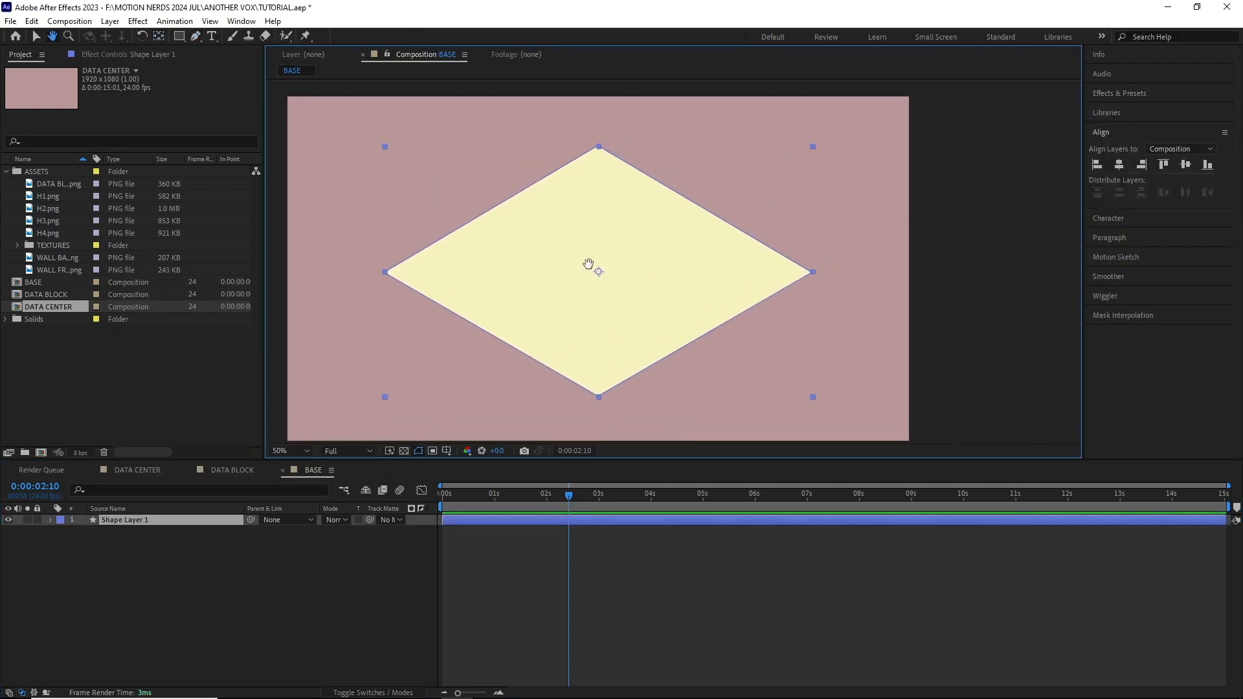
Place NEWSPAPER.png above the diamond shape at 69% scale, preserving underlying transparency so it fills only the diamond
click(18, 247)
drag(61, 270, 143, 516)
key(comma)
key(comma)
key(s)
drag(342, 531, 364, 543)
scroll(564, 300, up, 2)
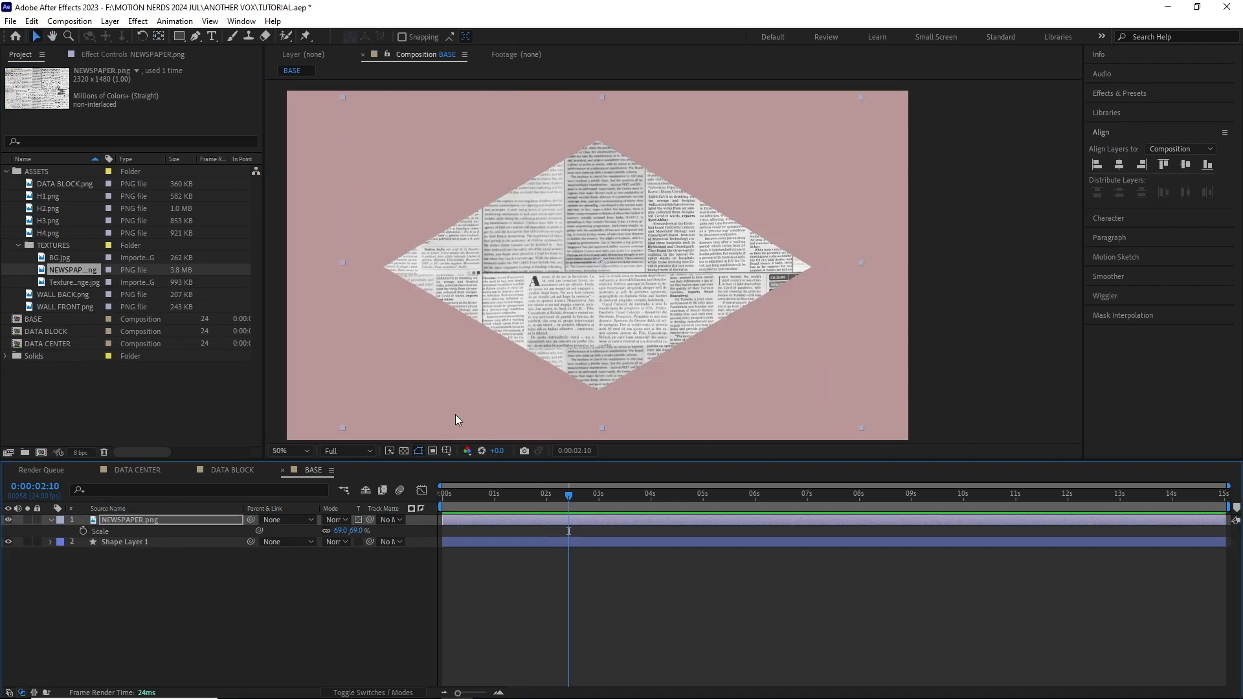
Add the expression time*2 to the newspaper layer's Rotation and preview the slow spin
key(Home)
key(r)
alt+click(84, 531)
text(t)
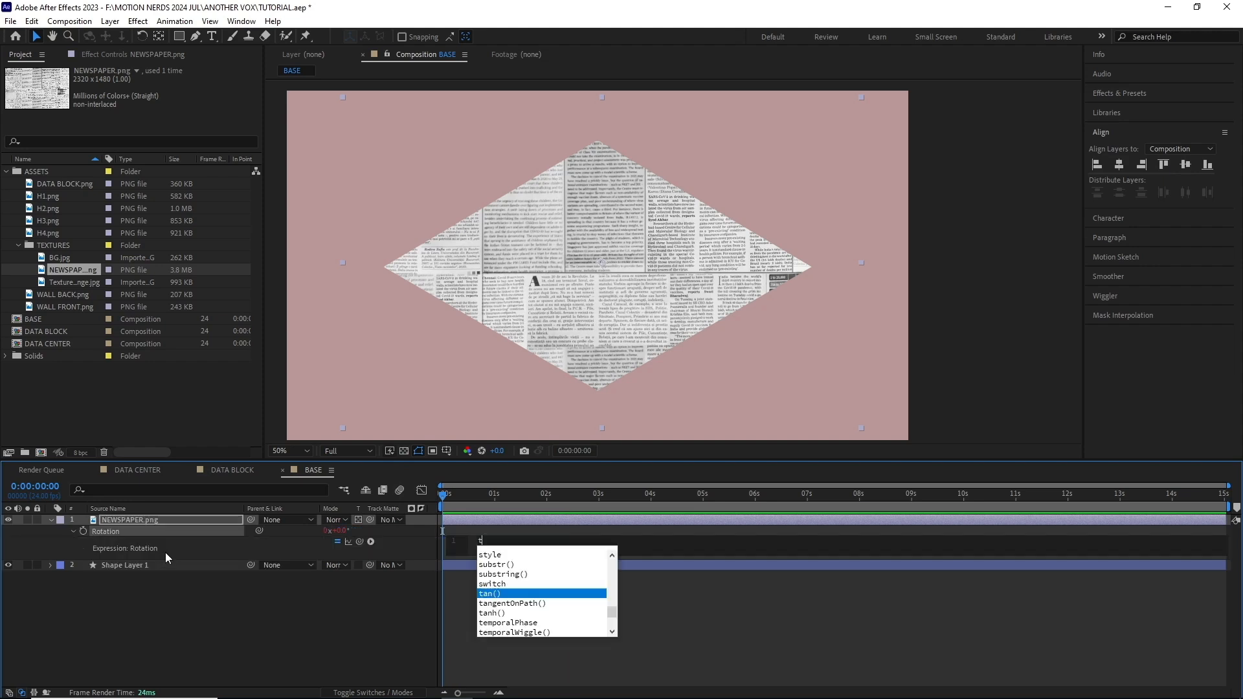
text(ime*2)
click(232, 649)
key(space)
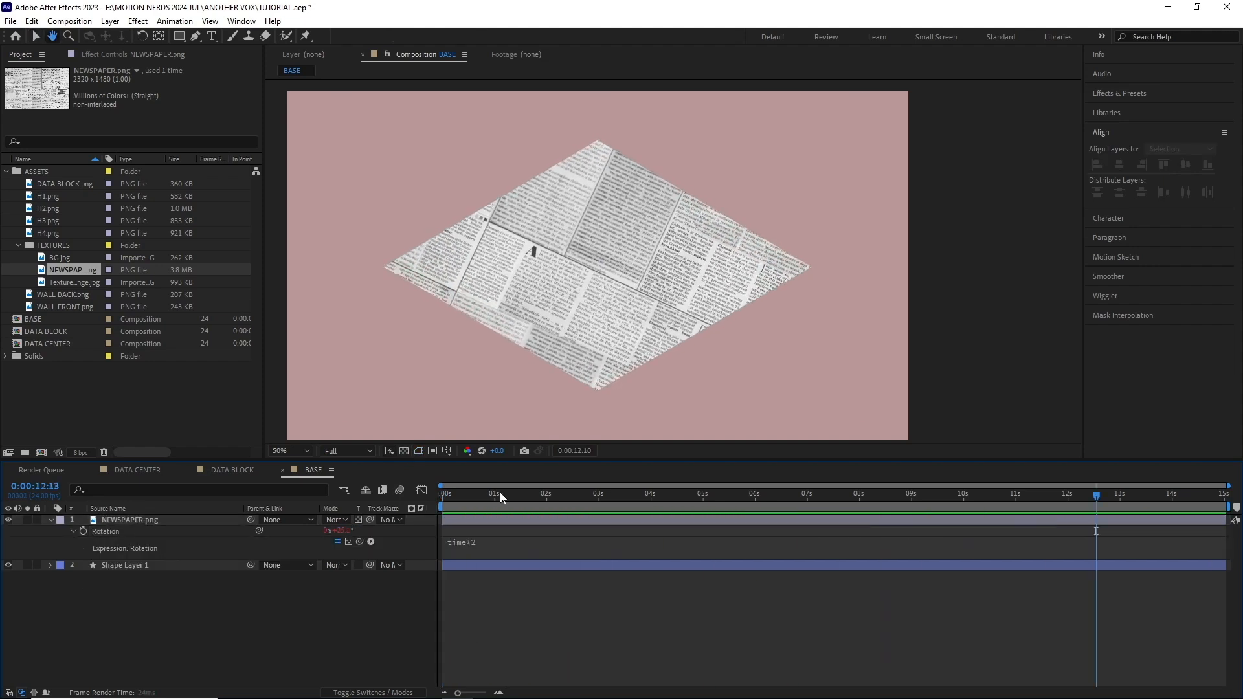
Apply the Tint effect to NEWSPAPER.png and map white to yellow
click(184, 526)
click(138, 20)
mouse_move(277, 170)
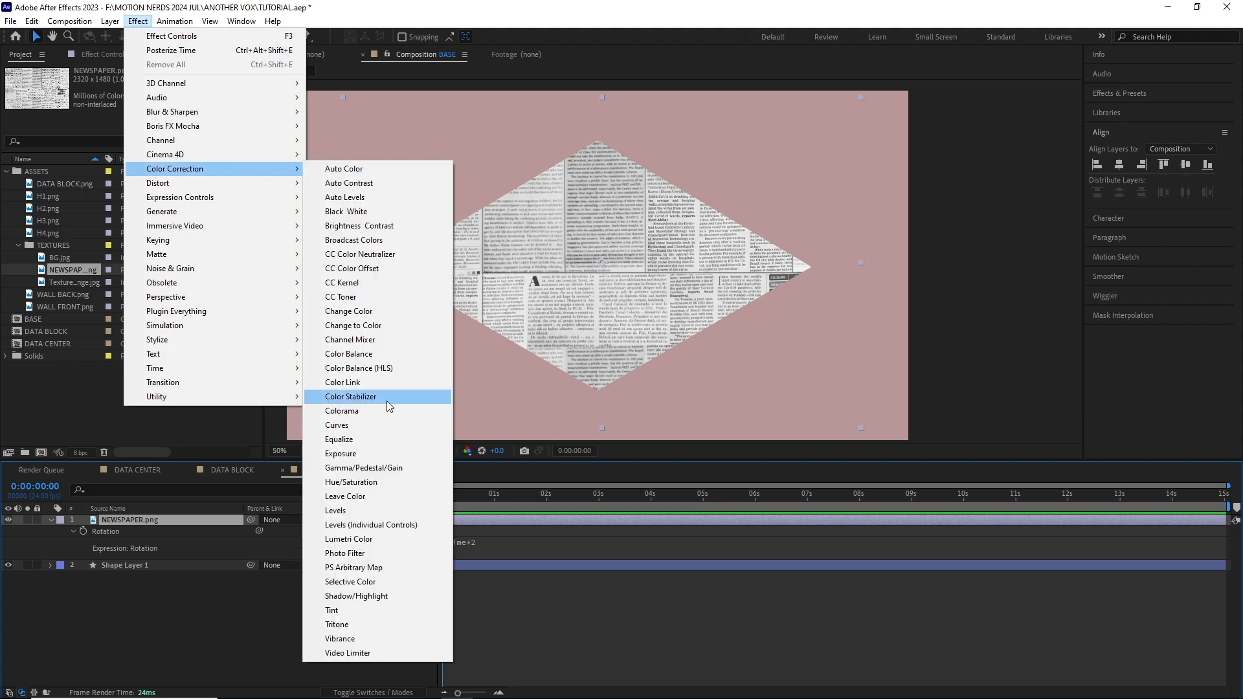
click(363, 611)
click(148, 103)
click(301, 440)
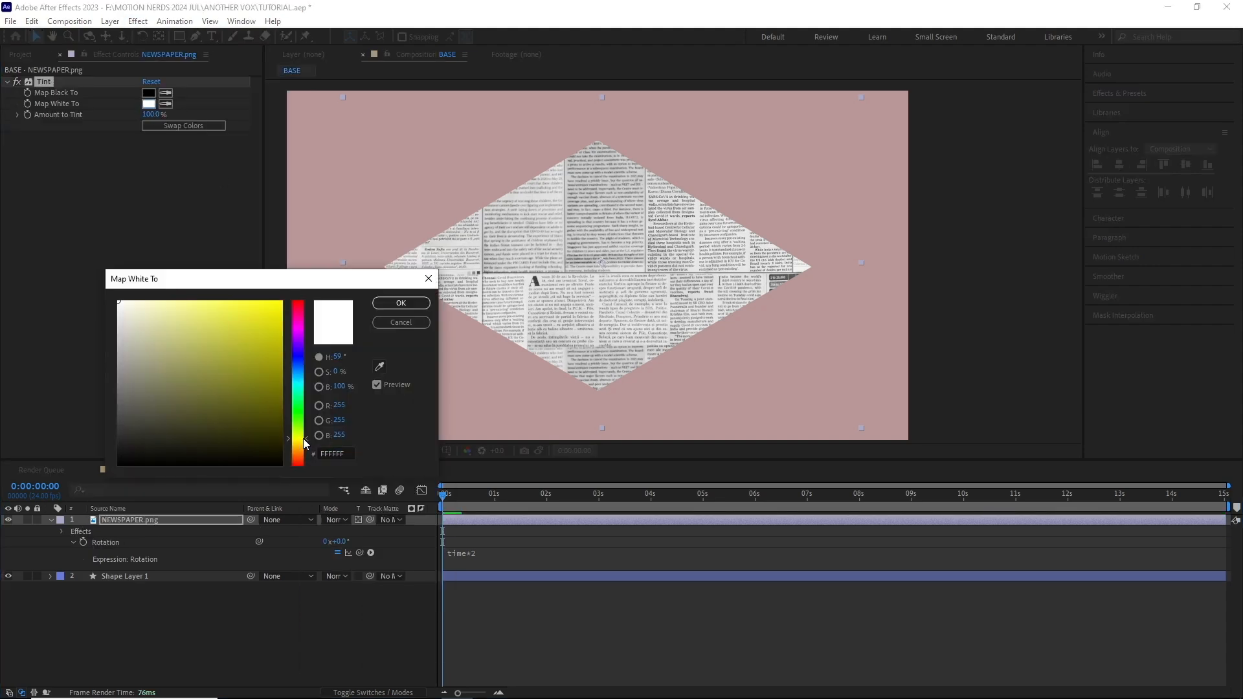
click(240, 305)
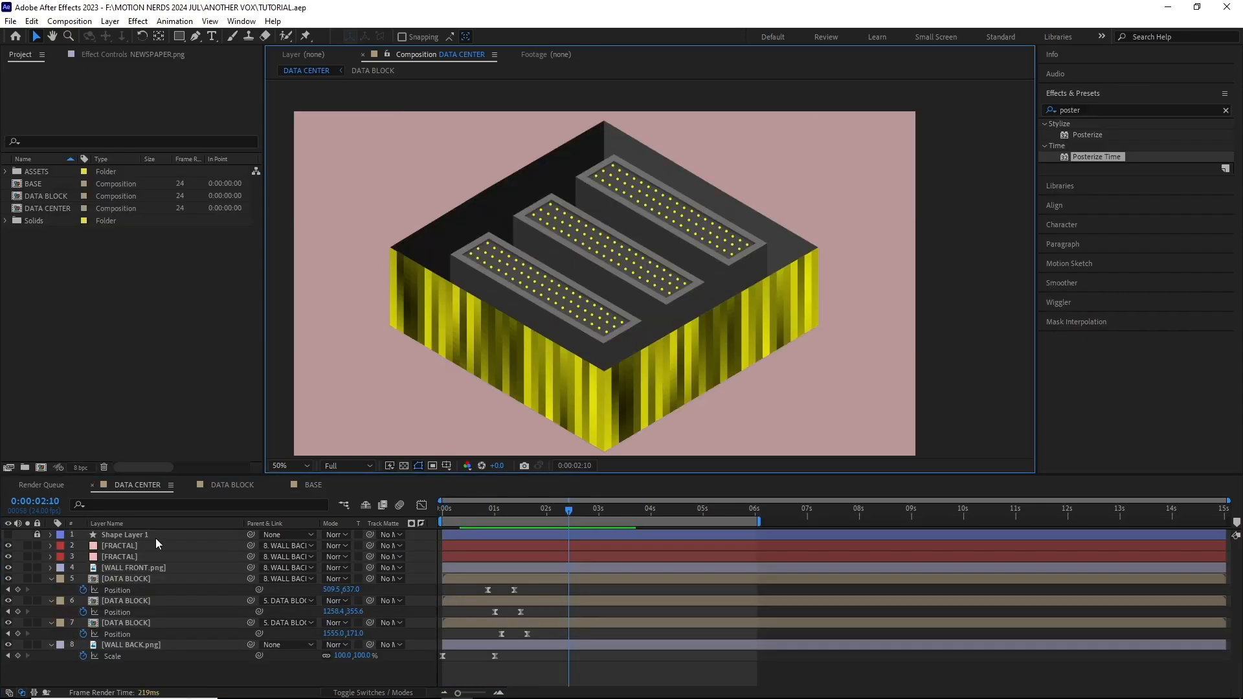
Apply Curves to the upper FRACTAL layer in DATA CENTER and lower the curve to darken one front wall
click(135, 545)
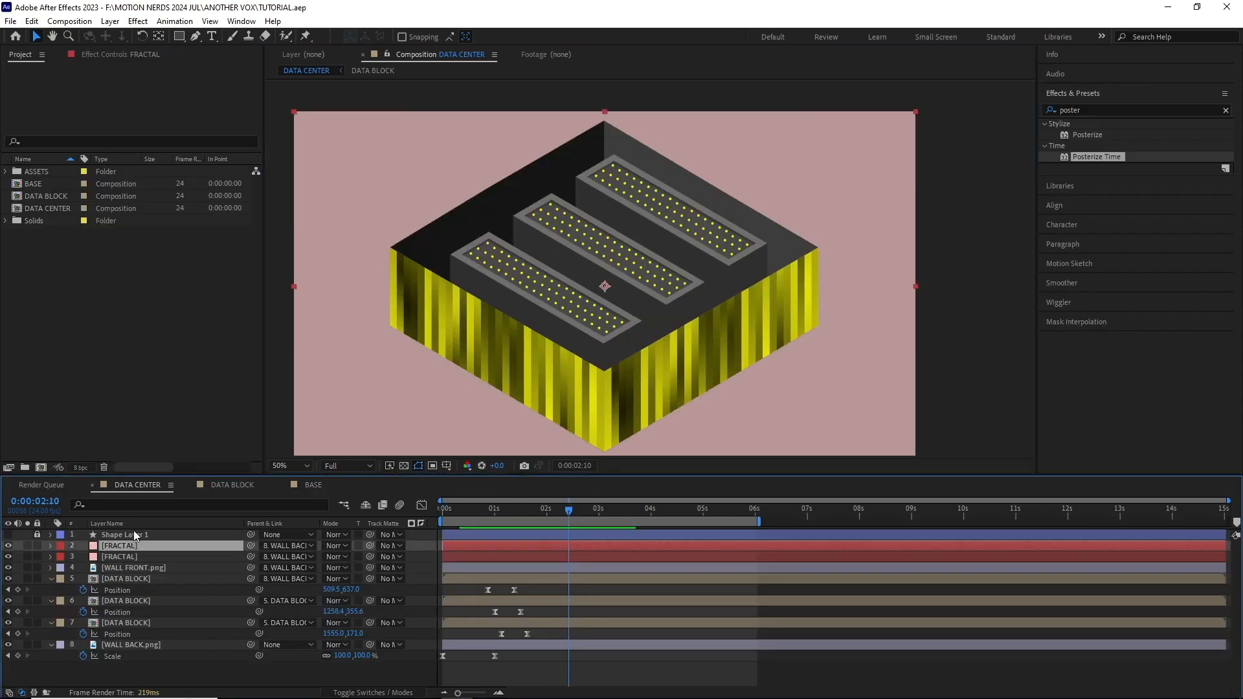
click(138, 21)
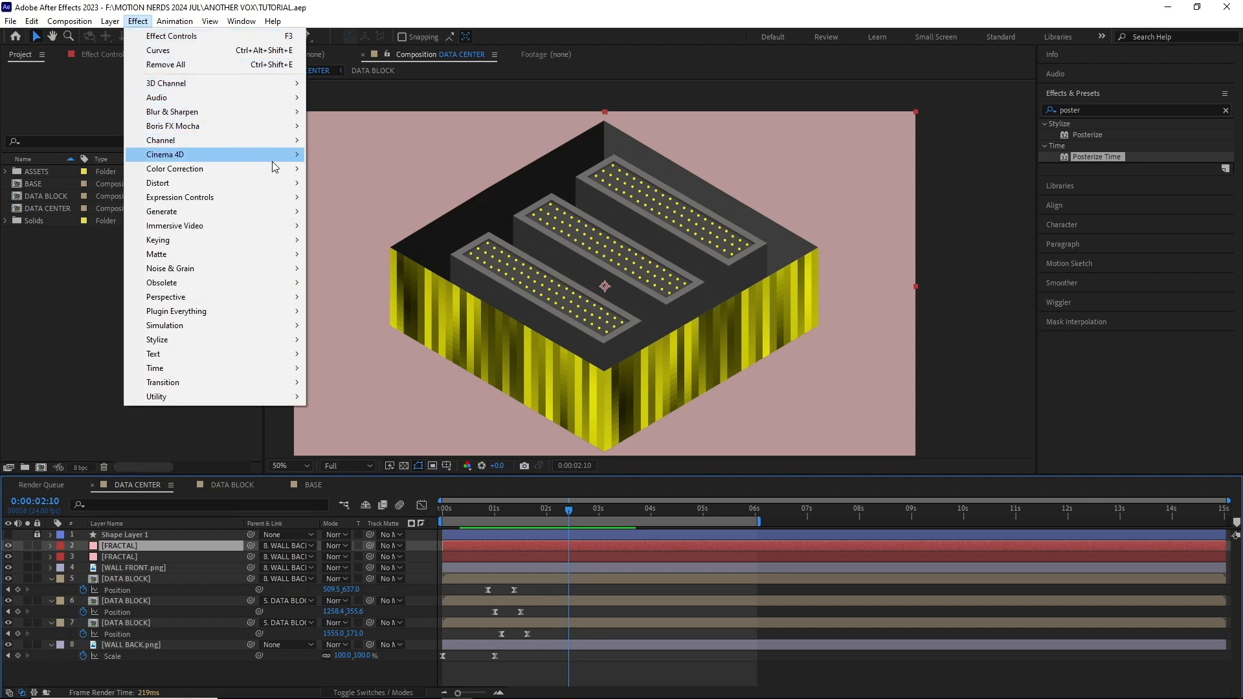
mouse_move(286, 172)
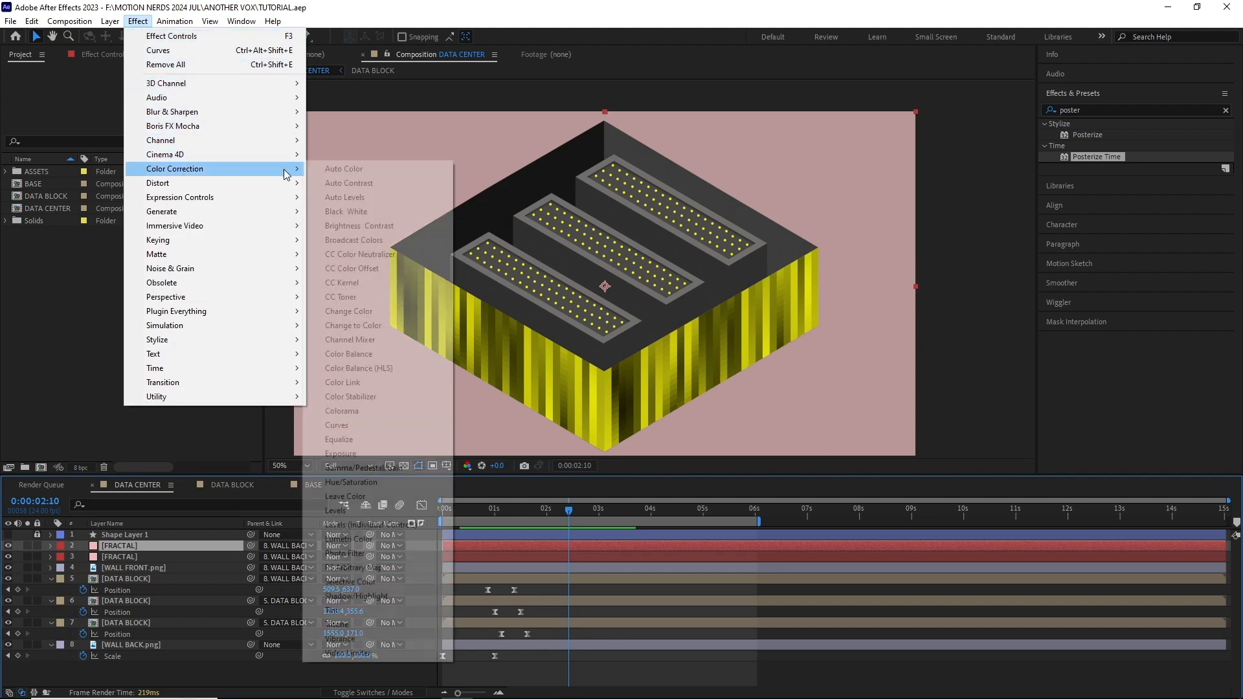
click(355, 422)
drag(181, 276, 187, 385)
drag(111, 406, 122, 410)
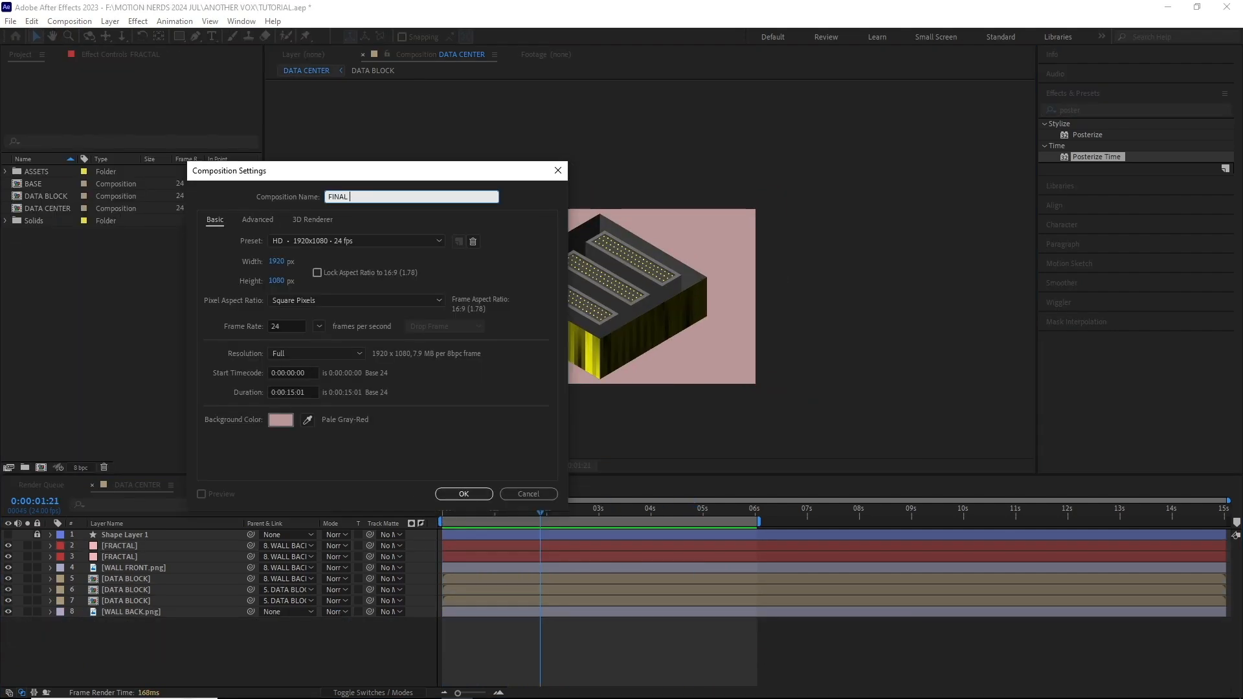
Create the FINAL BUILD composition and place DATA CENTER above BASE in it
key(Return)
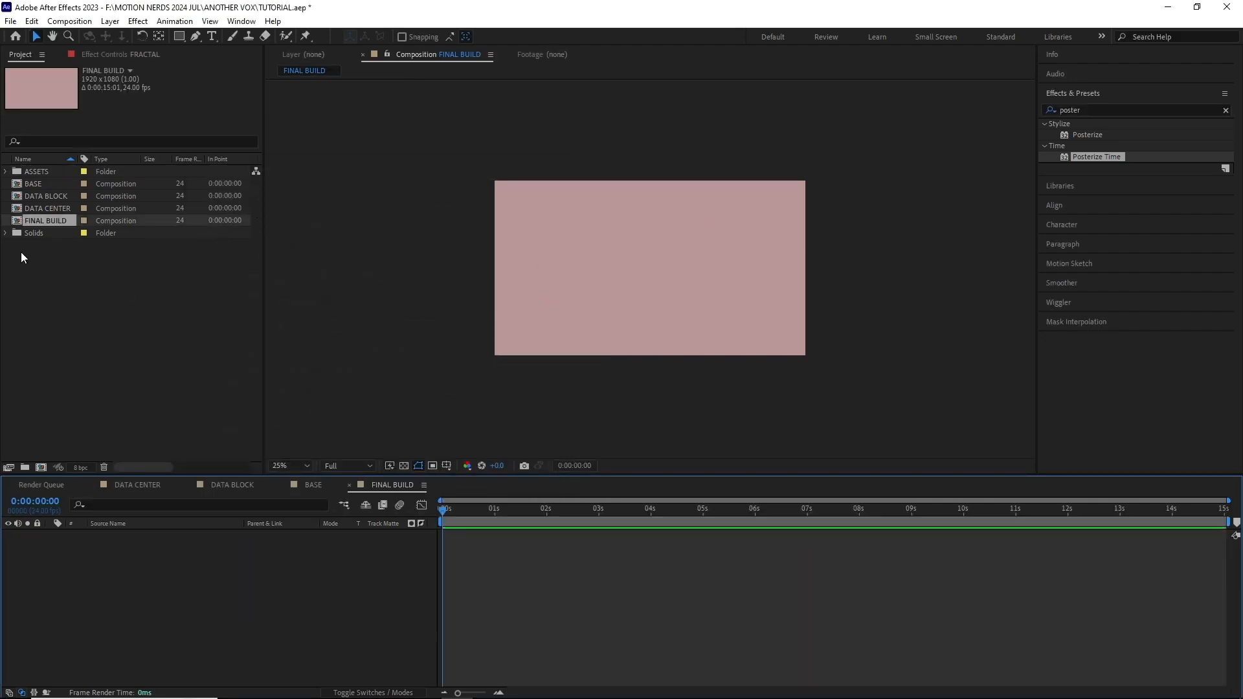
drag(39, 208, 185, 572)
drag(36, 185, 156, 563)
drag(447, 520, 498, 512)
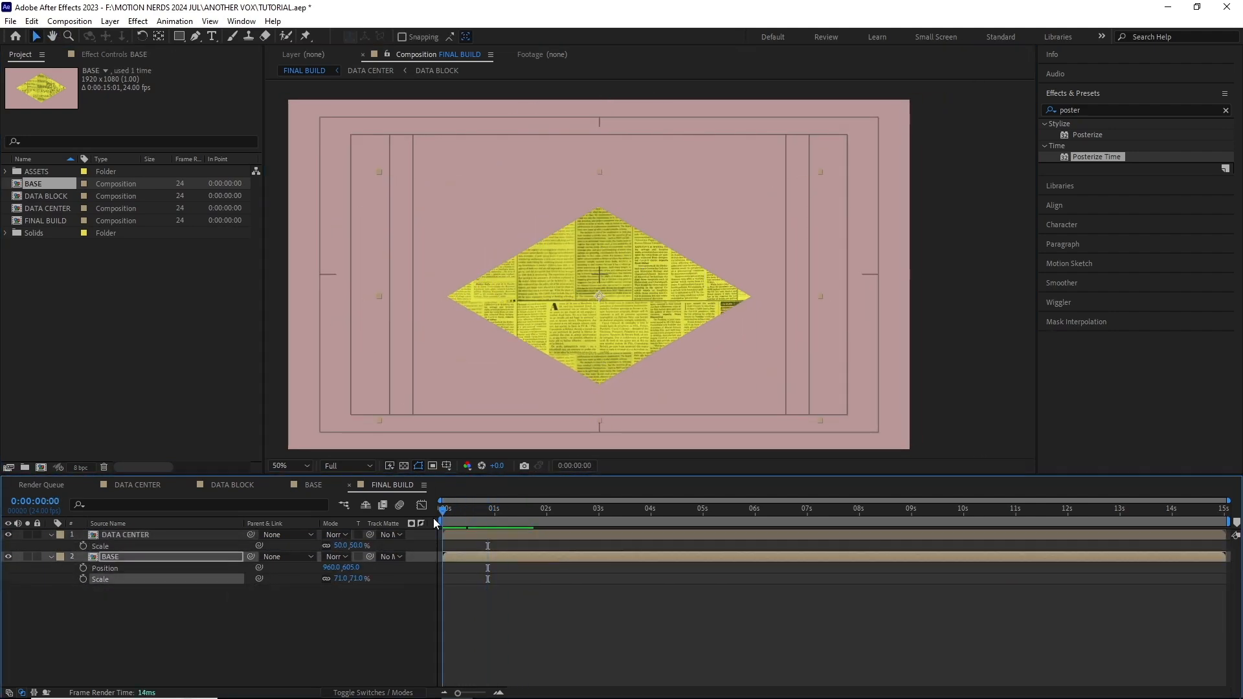
Keyframe BASE's Scale from 0% at 0:00:00:00 to 71% at 0:00:00:12
drag(447, 511, 472, 516)
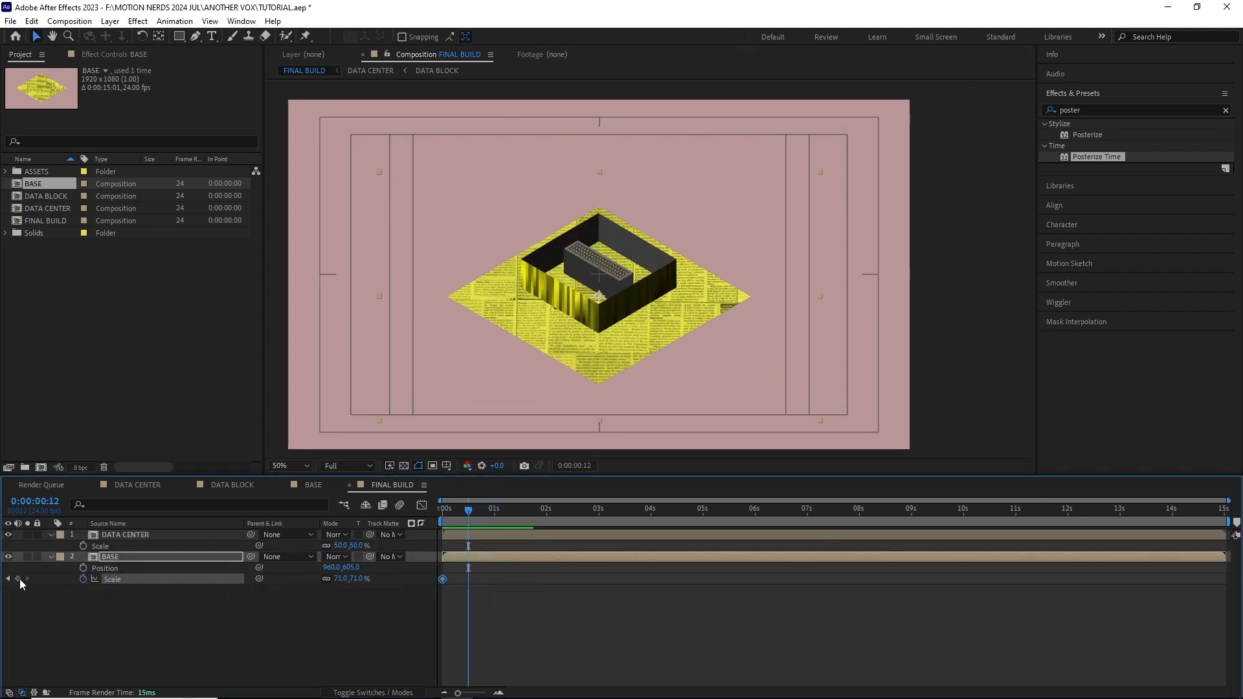
click(19, 580)
mouse_move(466, 516)
mouse_down()
mouse_move(449, 516)
mouse_move(472, 516)
mouse_up()
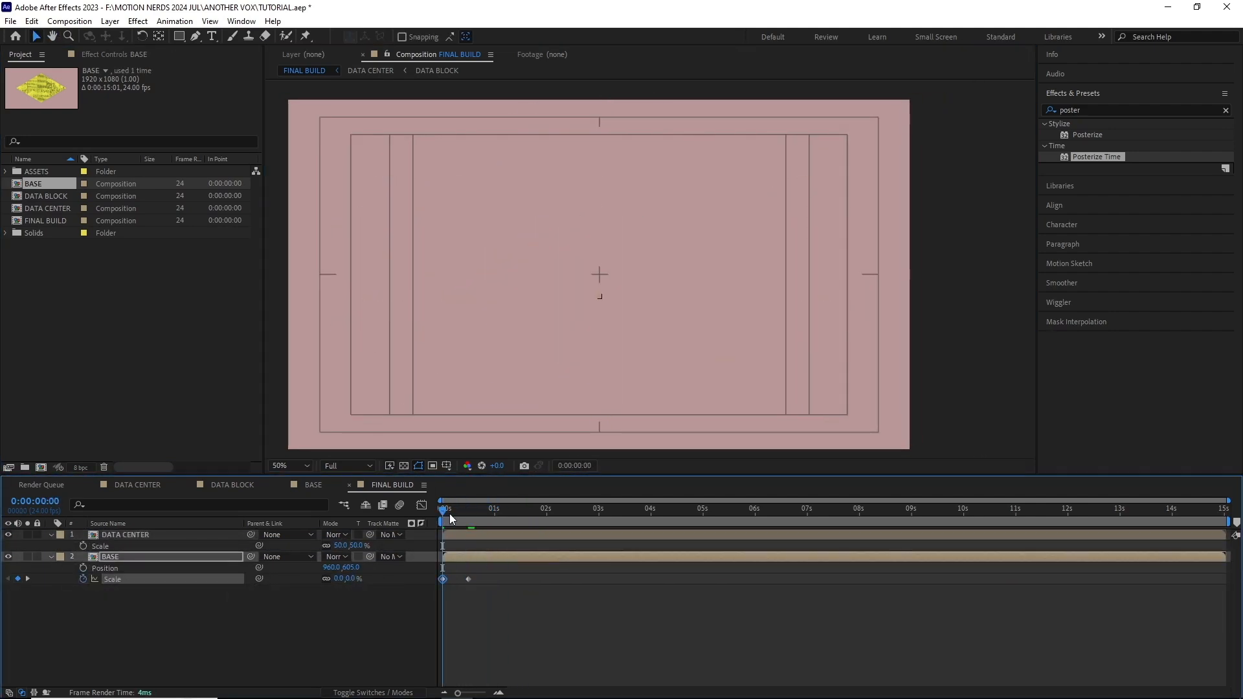
Apply Easy Ease to BASE's Scale keyframes and reshape the speed curve to peak early and settle slowly
drag(491, 604, 438, 573)
key(F9)
click(421, 505)
drag(458, 693, 469, 693)
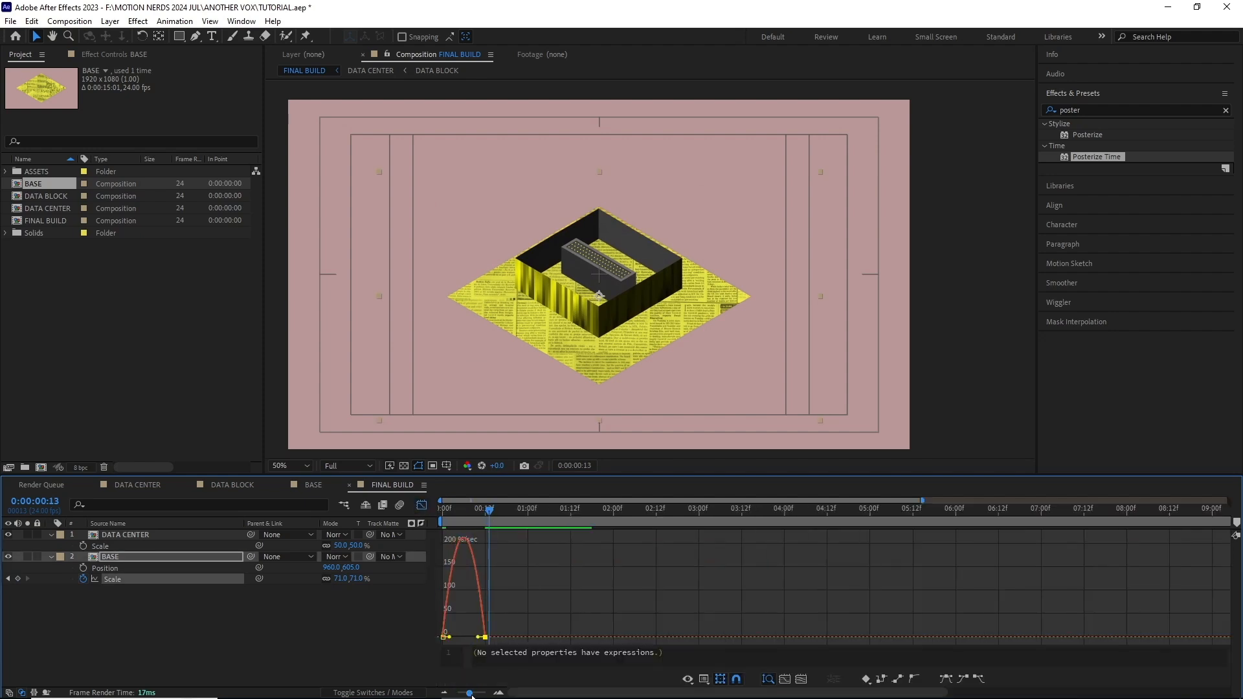
drag(529, 517, 562, 522)
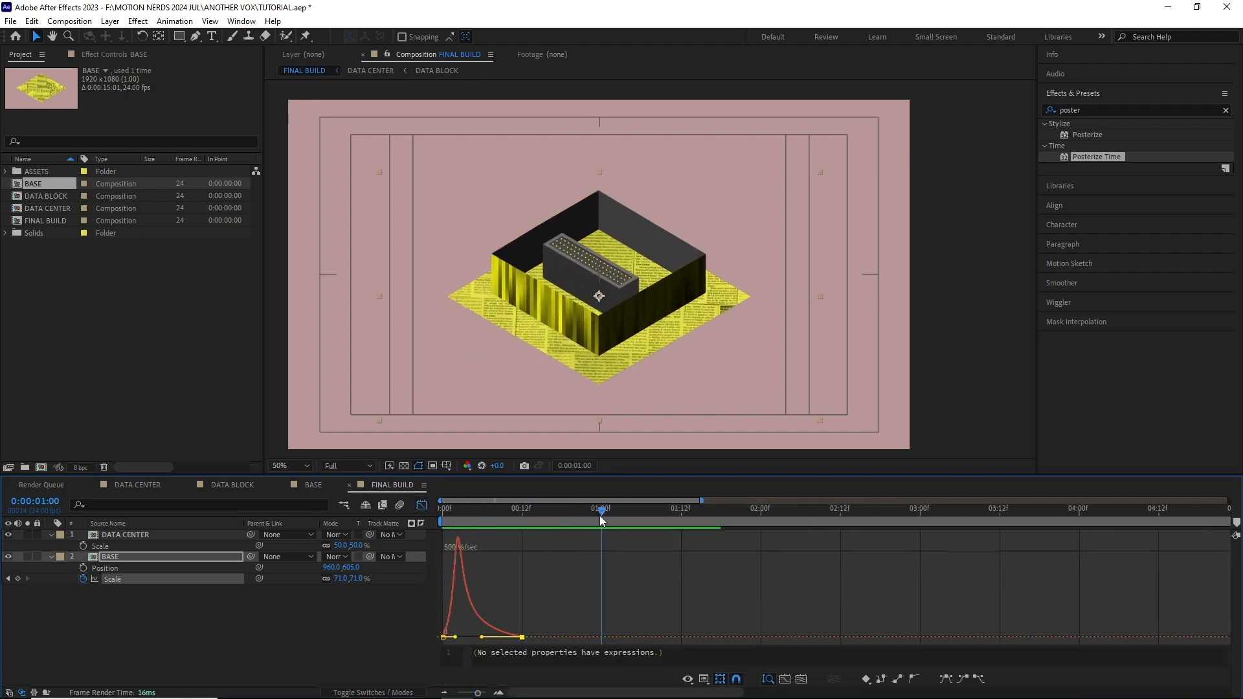
key(shift+F3)
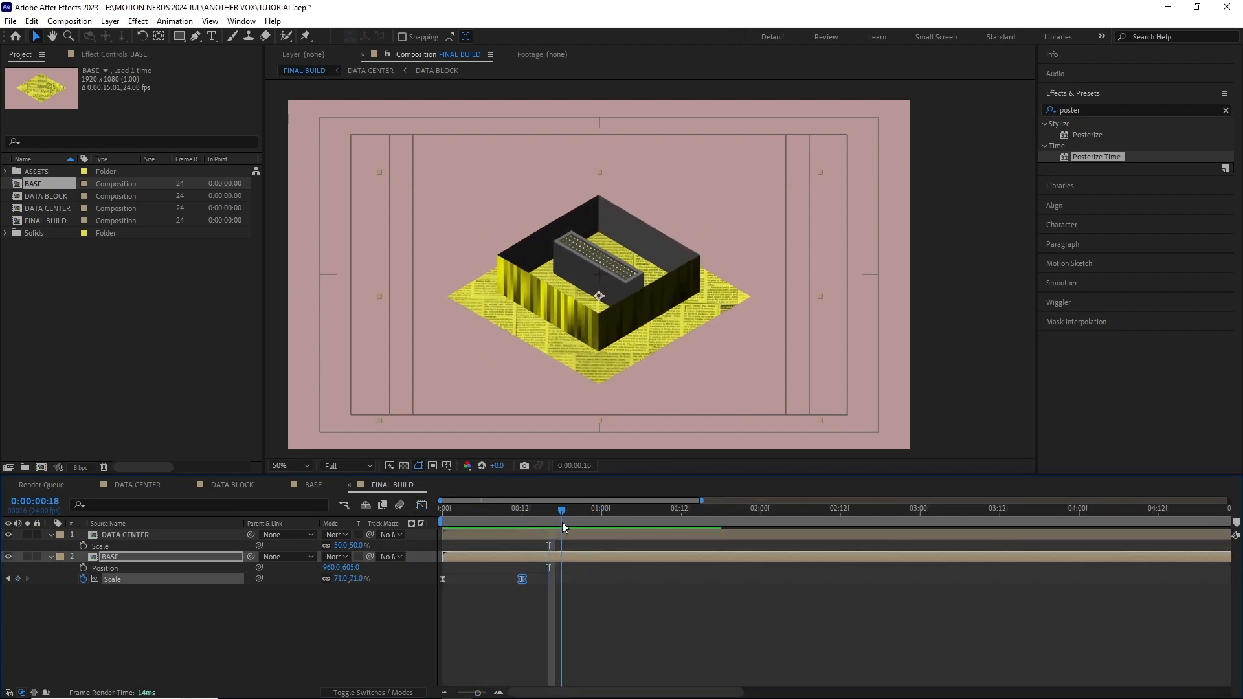
Move BASE's ending Scale keyframe to 0:00:00:18, start the DATA CENTER layer at 0:00:00:04, and preview
drag(522, 579, 562, 582)
drag(558, 516, 469, 517)
click(462, 537)
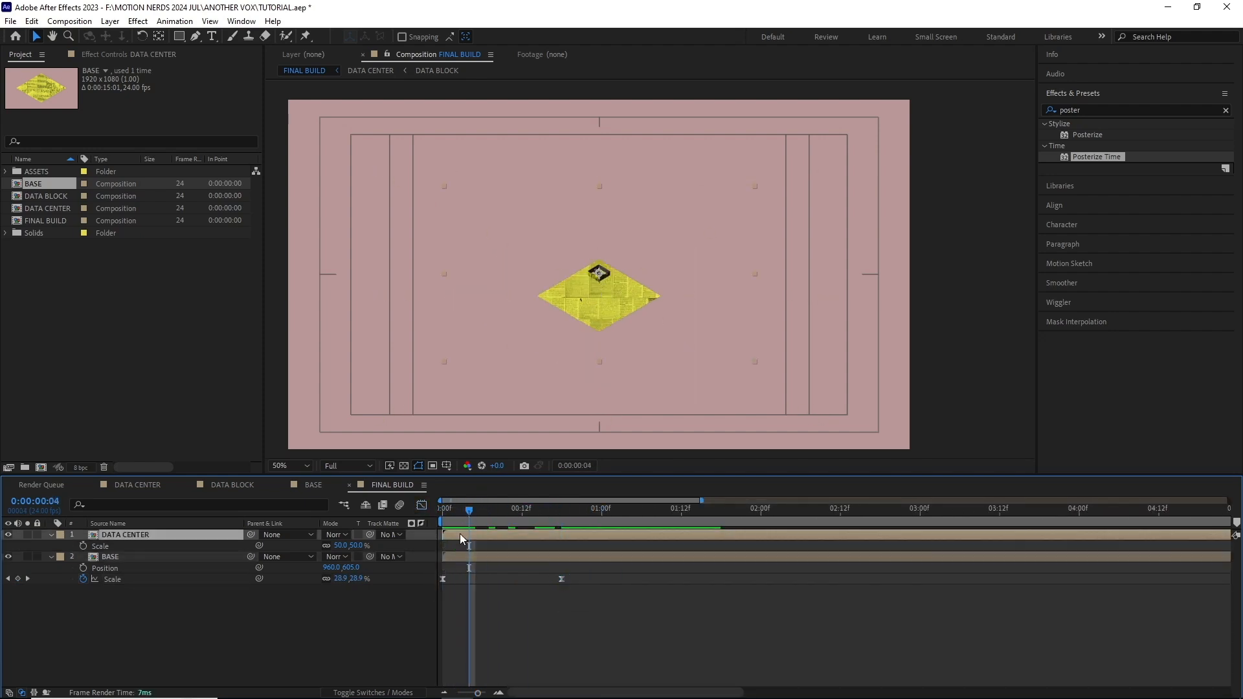
key(space)
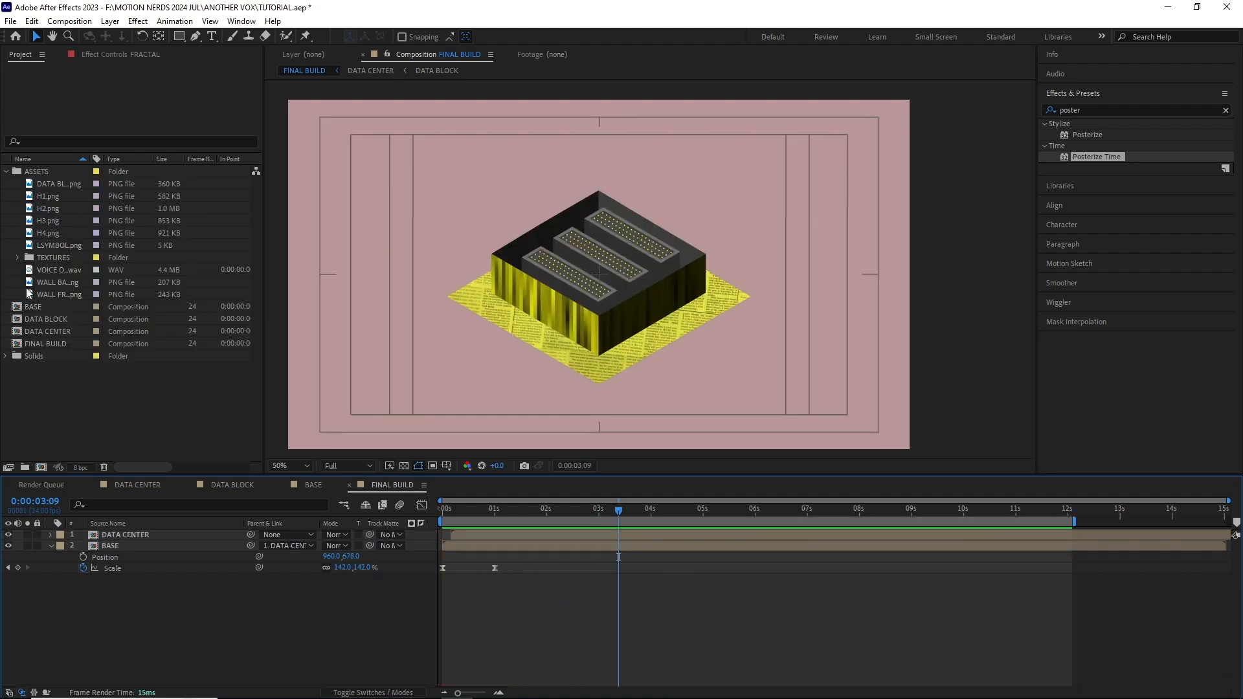
Add VOICE OVER.wav beneath the other layers in FINAL BUILD and reveal its waveform
drag(60, 270, 238, 605)
key(l)
key(l)
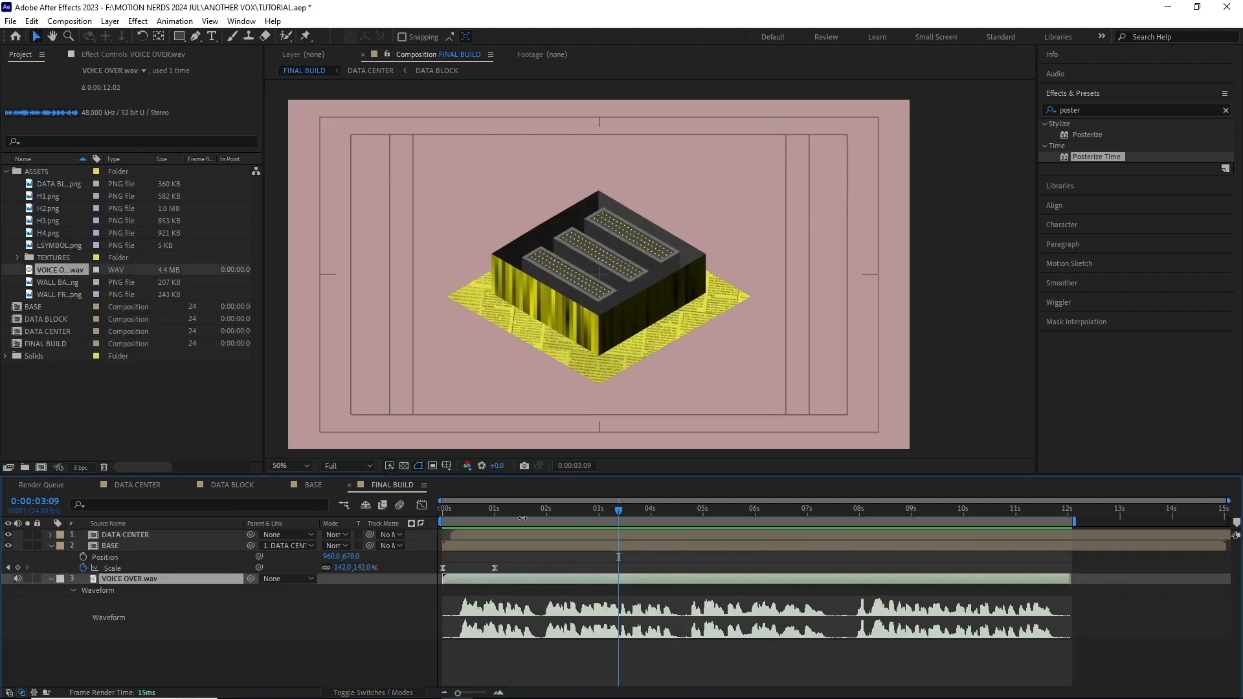
Keyframe DATA CENTER's Scale from 50% at 0:00:02:00 to 40% at 0:00:03:00
mouse_move(523, 519)
mouse_down()
mouse_move(426, 521)
mouse_move(562, 513)
mouse_move(546, 518)
mouse_up()
click(553, 535)
key(s)
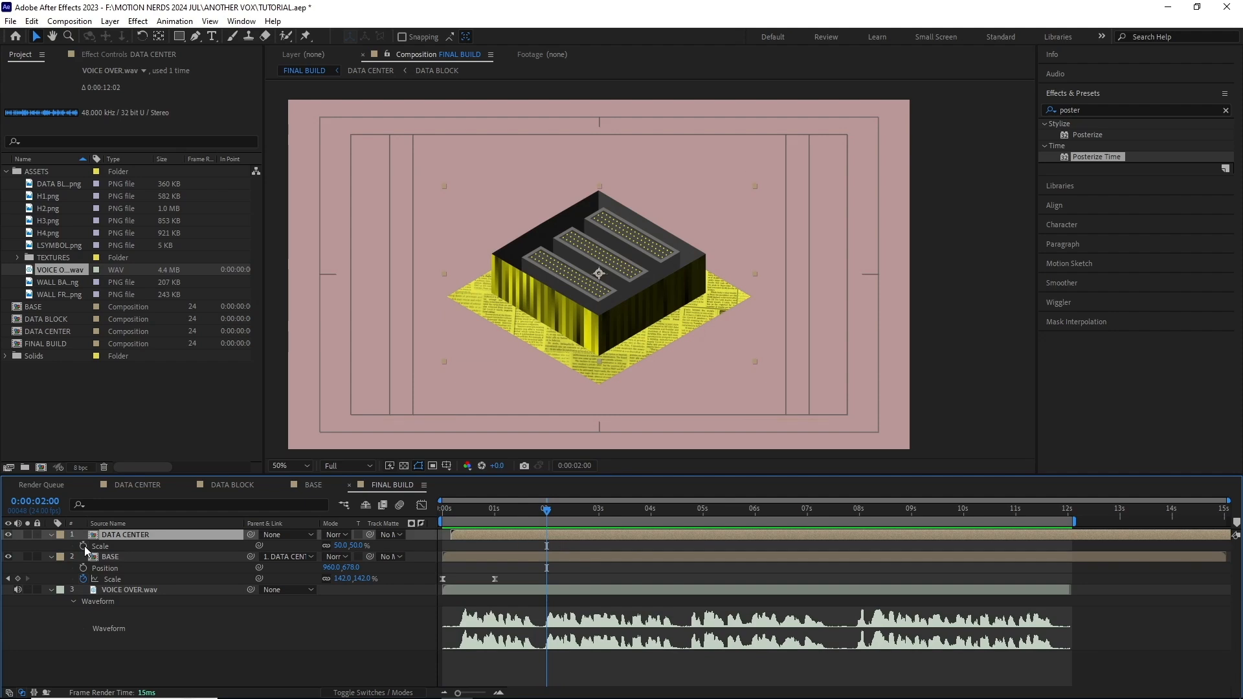
click(599, 512)
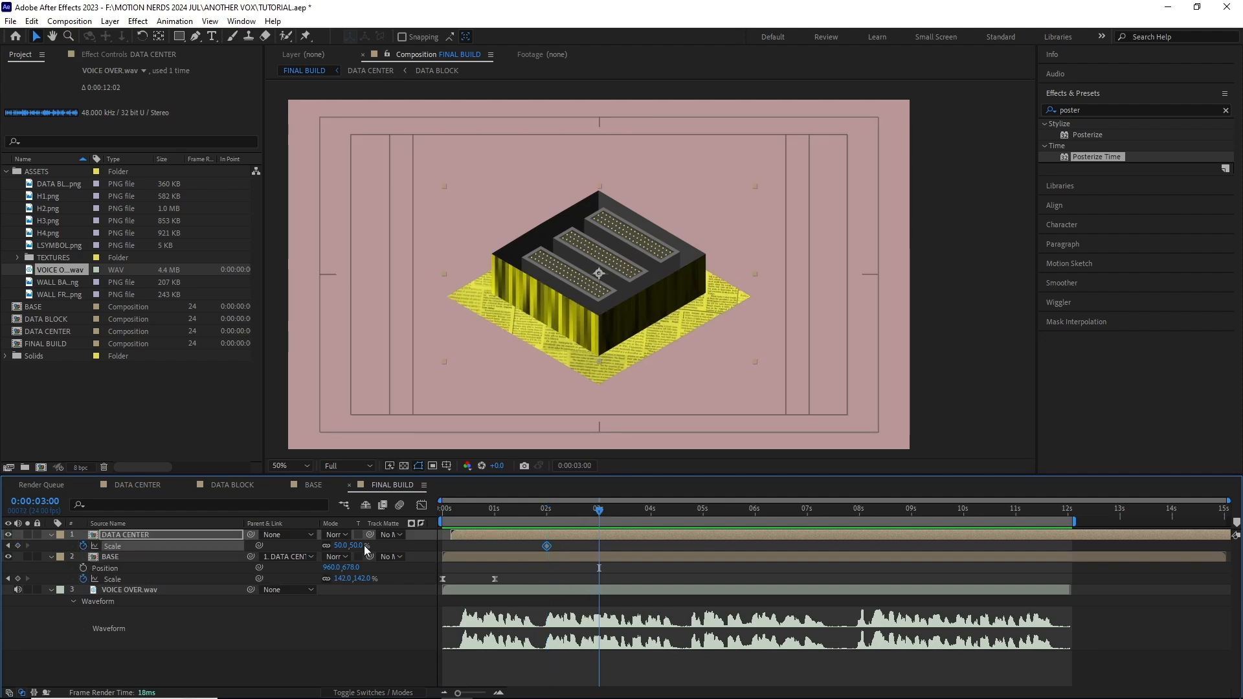
text(40)
key(Return)
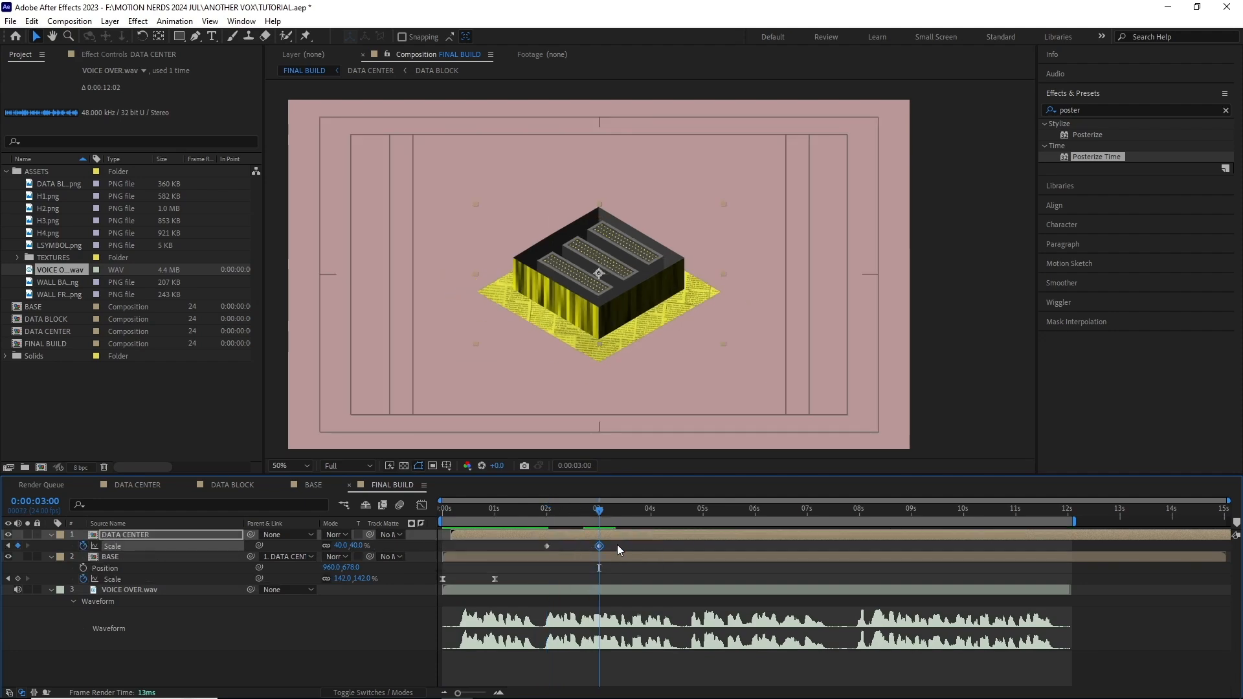
Ease DATA CENTER's Scale keyframes, reshape the speed curve to peak early, and preview the shrink from about 2 seconds
key(shift+F3)
drag(630, 555, 579, 535)
drag(590, 538, 573, 538)
click(545, 511)
key(space)
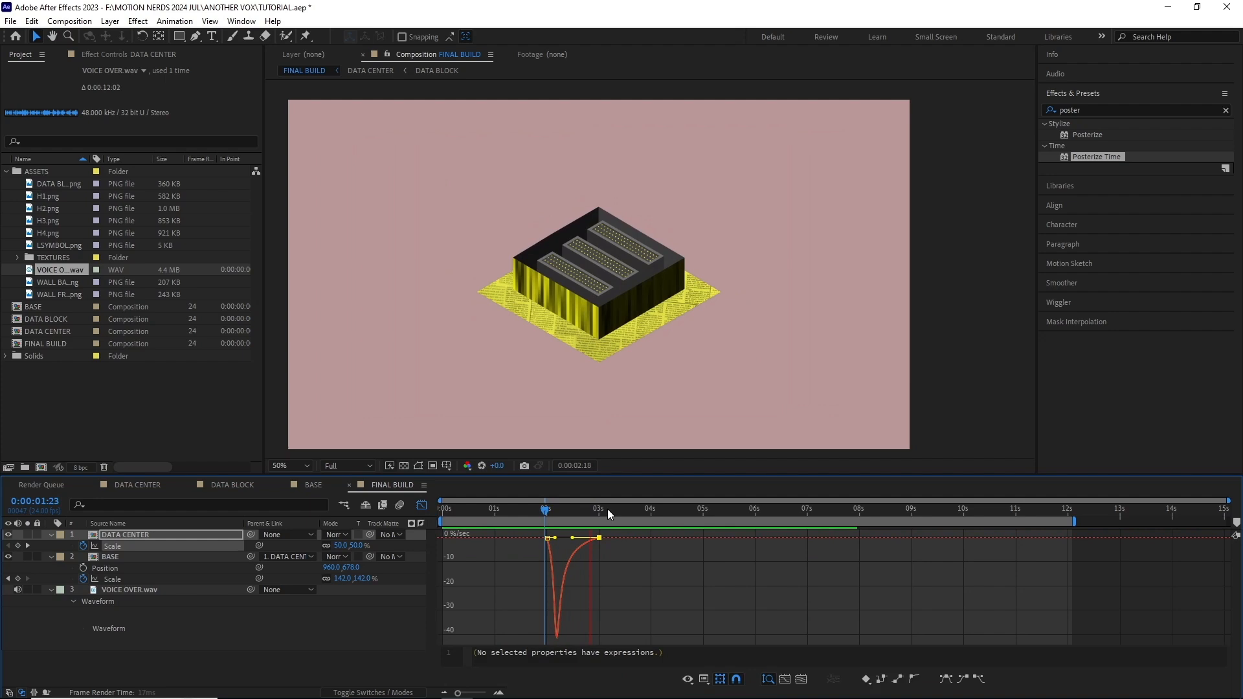
click(549, 512)
key(space)
key(shift+F3)
Add H1.png through H4.png above DATA CENTER in FINAL BUILD and scale all four to 25%
click(590, 512)
click(49, 195)
shift+click(49, 232)
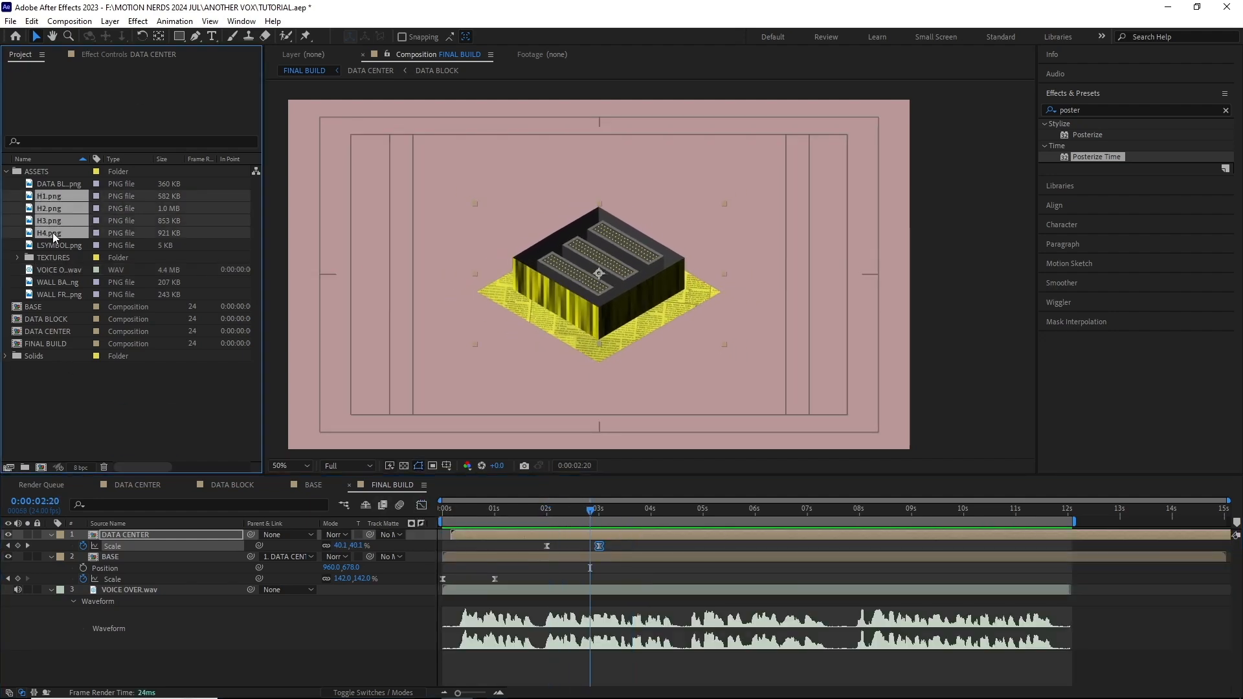
drag(49, 233, 220, 557)
key(s)
drag(340, 546, 295, 548)
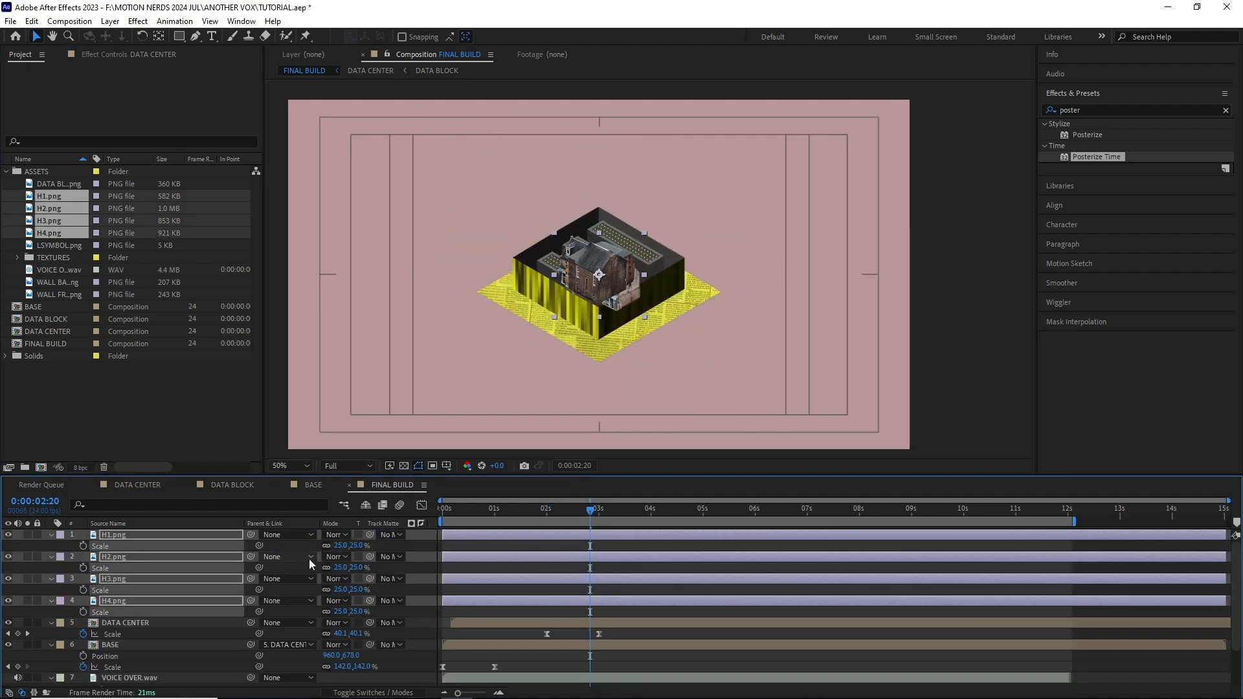
Move the H1 house off the data center to the open background beside the base's left corner
click(497, 569)
click(149, 536)
scroll(548, 280, up, 1)
drag(544, 278, 317, 363)
drag(336, 353, 480, 319)
Apply Tint and Curves to H1.png, and raise the RGB curve to brighten the black-and-white house
click(126, 535)
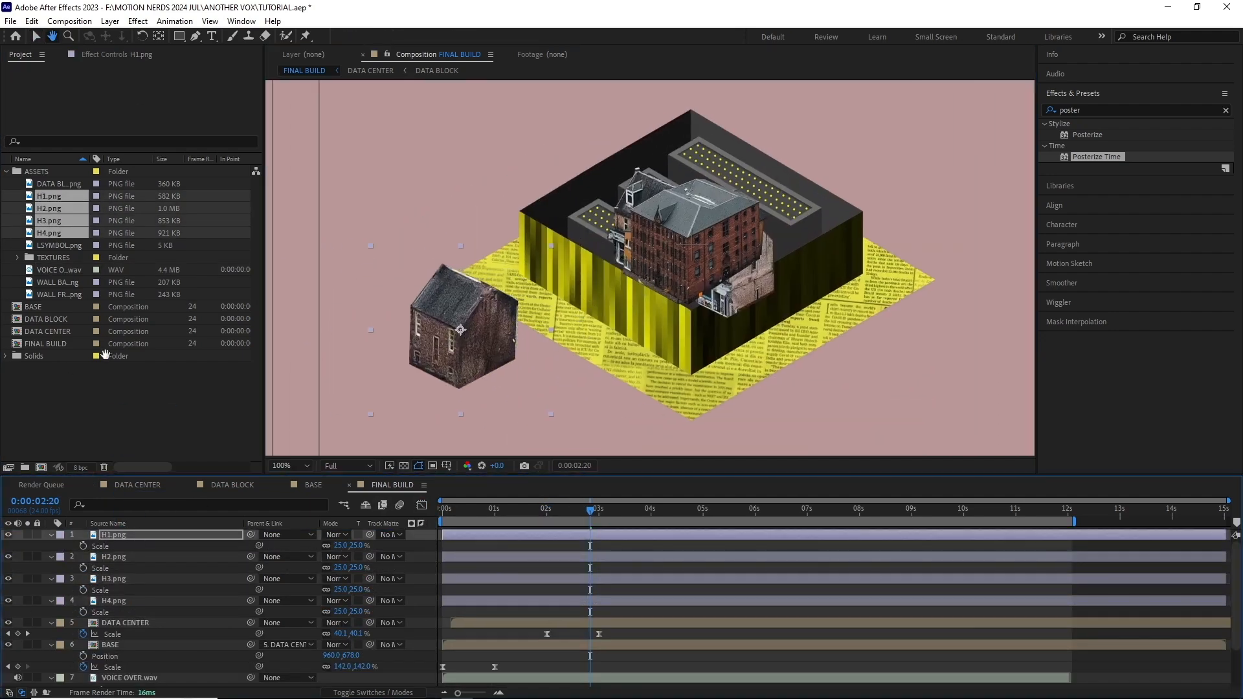
click(137, 21)
mouse_move(284, 169)
click(337, 609)
click(137, 22)
mouse_move(213, 168)
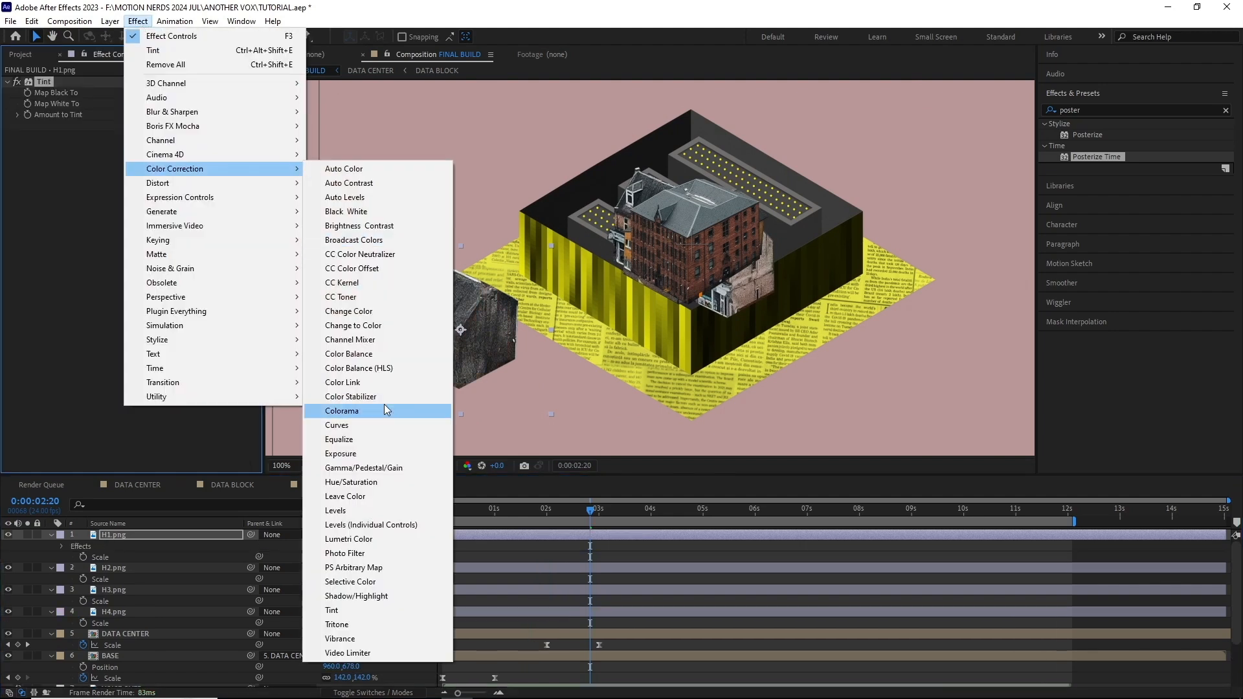
click(378, 425)
drag(110, 268, 134, 221)
drag(59, 310, 63, 299)
Copy H1's Tint and Curves effects onto H2, H3 and H4, and spread the houses to both sides of the data center
click(44, 81)
click(114, 570)
key(ctrl+v)
click(122, 601)
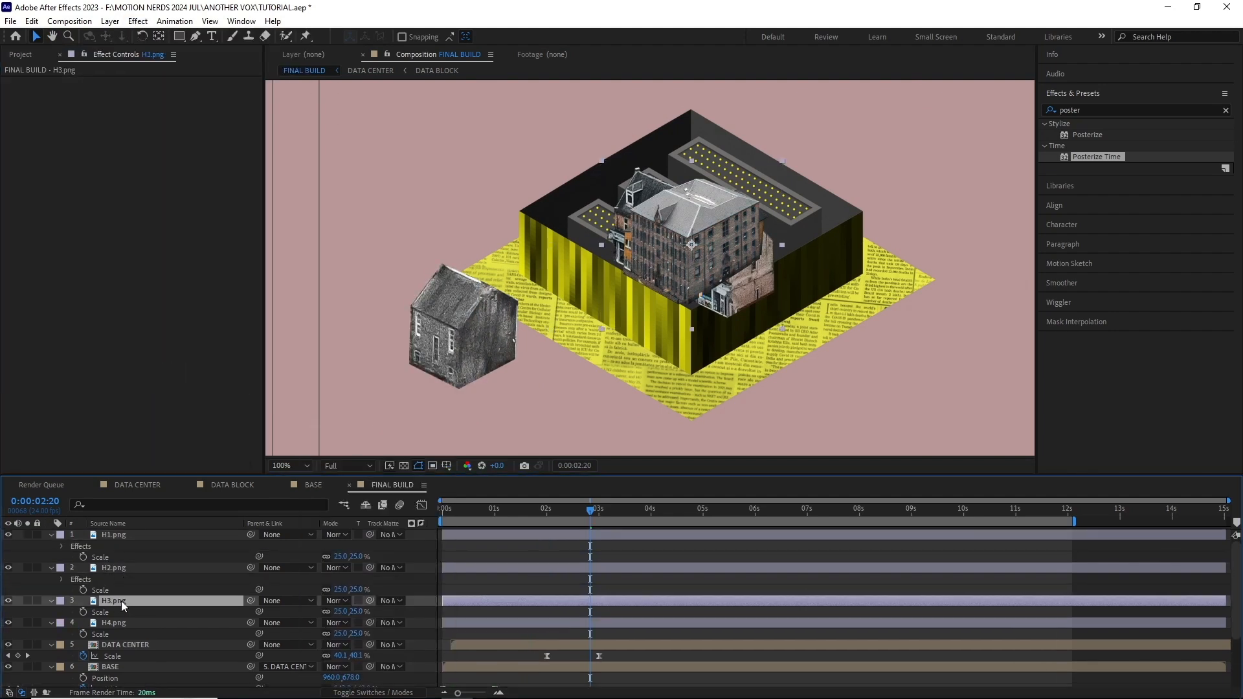
key(ctrl+v)
click(122, 633)
key(ctrl+v)
drag(624, 240, 408, 211)
drag(679, 246, 908, 253)
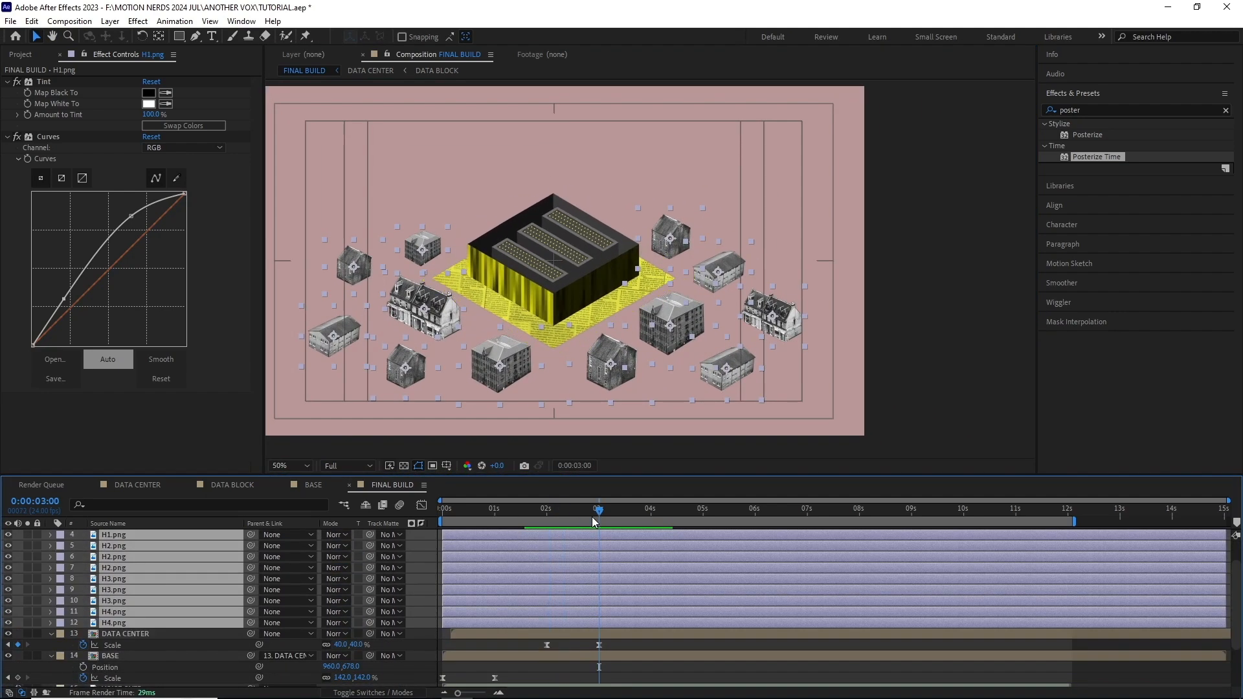
Keyframe all house layers' Position at 0:00:03:00, and move each house outside the frame at 0:00:02:03
key(alt+shift+p)
drag(570, 514, 552, 514)
scroll(552, 515, down, 3)
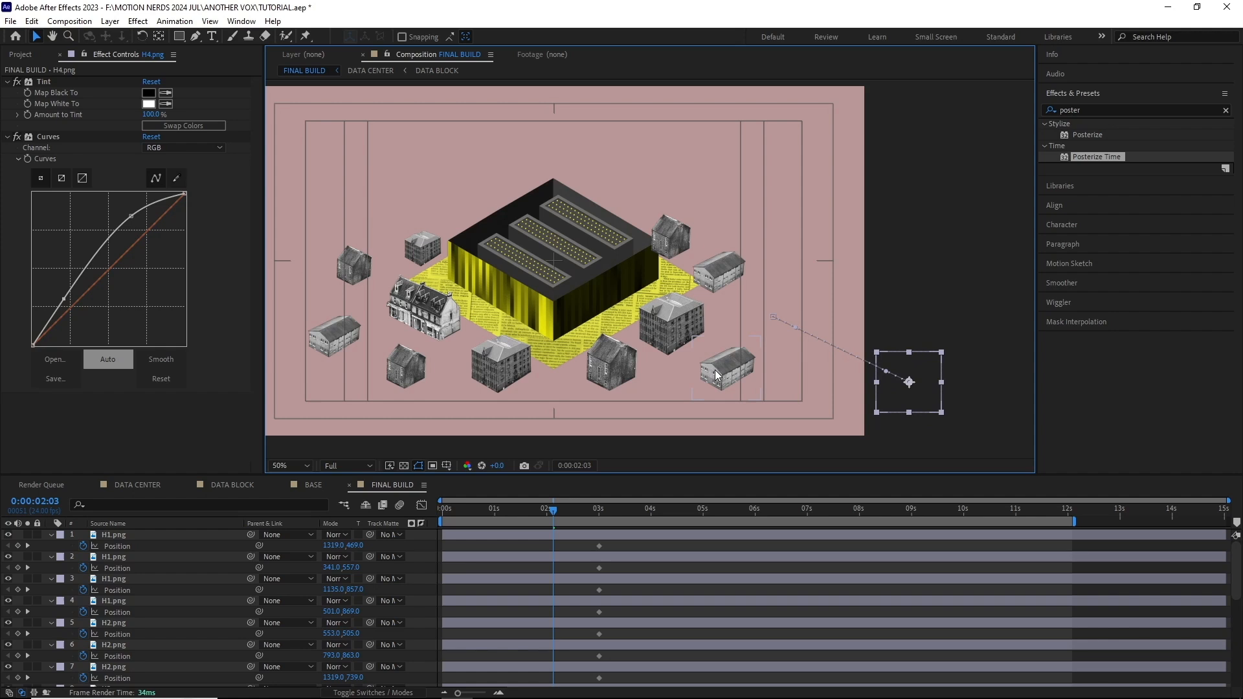
drag(682, 356, 650, 374)
drag(688, 291, 808, 250)
drag(583, 318, 816, 186)
drag(612, 420, 634, 282)
drag(634, 282, 727, 347)
drag(831, 386, 835, 384)
drag(543, 308, 880, 387)
drag(459, 299, 591, 283)
drag(591, 283, 486, 356)
drag(492, 293, 340, 394)
drag(438, 250, 500, 310)
drag(499, 310, 571, 272)
drag(641, 244, 412, 350)
drag(518, 213, 518, 325)
drag(570, 313, 426, 231)
drag(684, 336, 474, 208)
Easy Ease all the house Position keyframes and reshape their speed curves to peak early
scroll(584, 543, down, 5)
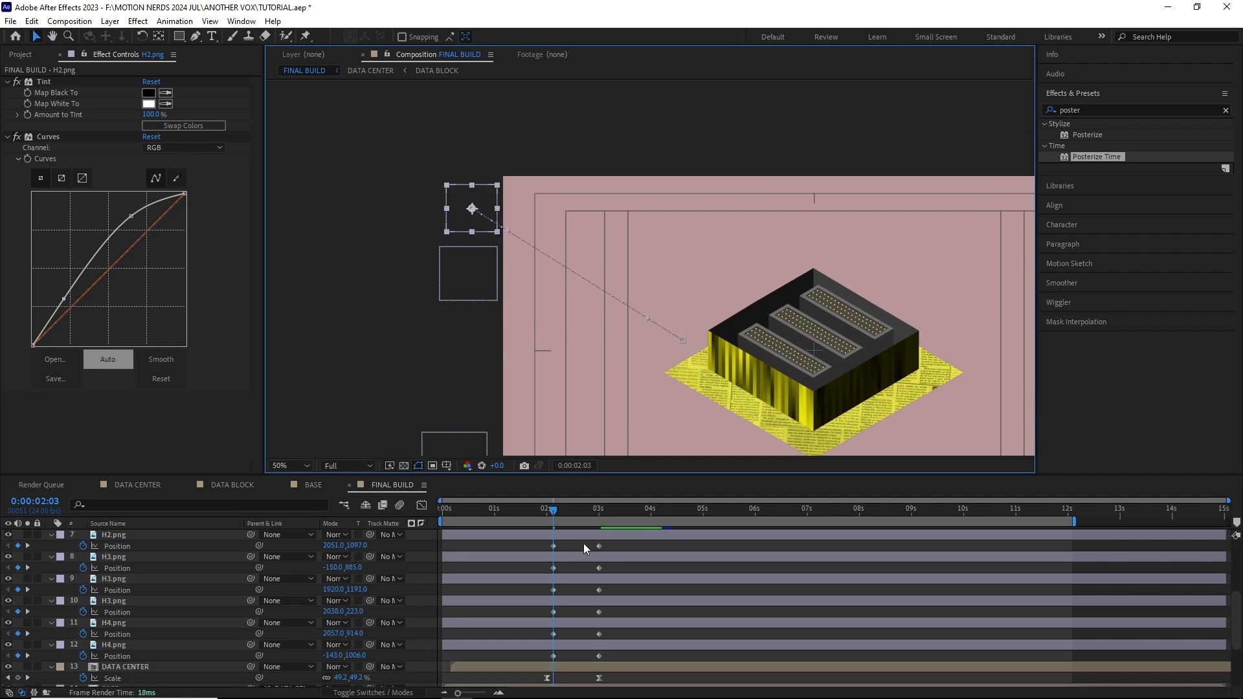
drag(618, 625, 537, 513)
key(F9)
key(shift+F3)
key(=)
key(=)
drag(802, 632, 759, 634)
drag(712, 512, 820, 515)
scroll(602, 305, down, 2)
drag(602, 304, 537, 296)
key(shift+F3)
Trim the house layers to start at 0:00:02:03 and preview their entrance up to about 5 seconds
drag(732, 511, 675, 511)
key(alt+[)
key(b)
click(1049, 510)
key(n)
key(-)
key(-)
key(space)
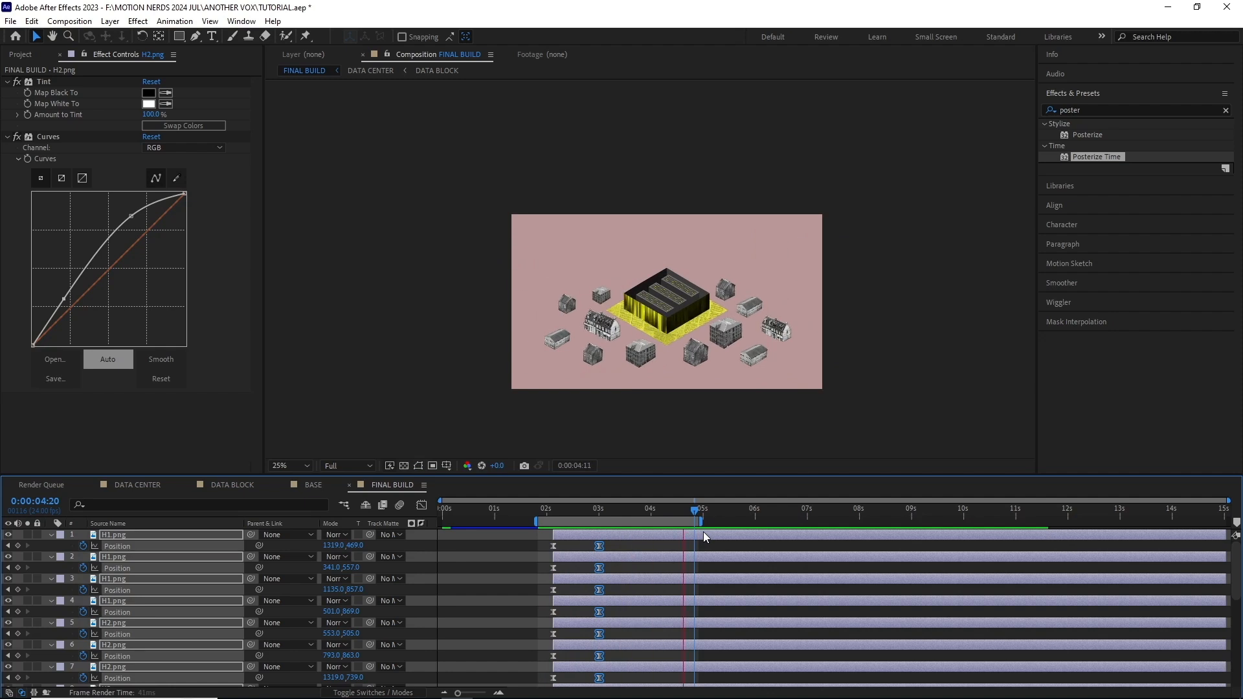
key(space)
Stagger the house layers by a few frames each so their entrances start at slightly different times
key(ctrl+a)
click(52, 536)
click(536, 573)
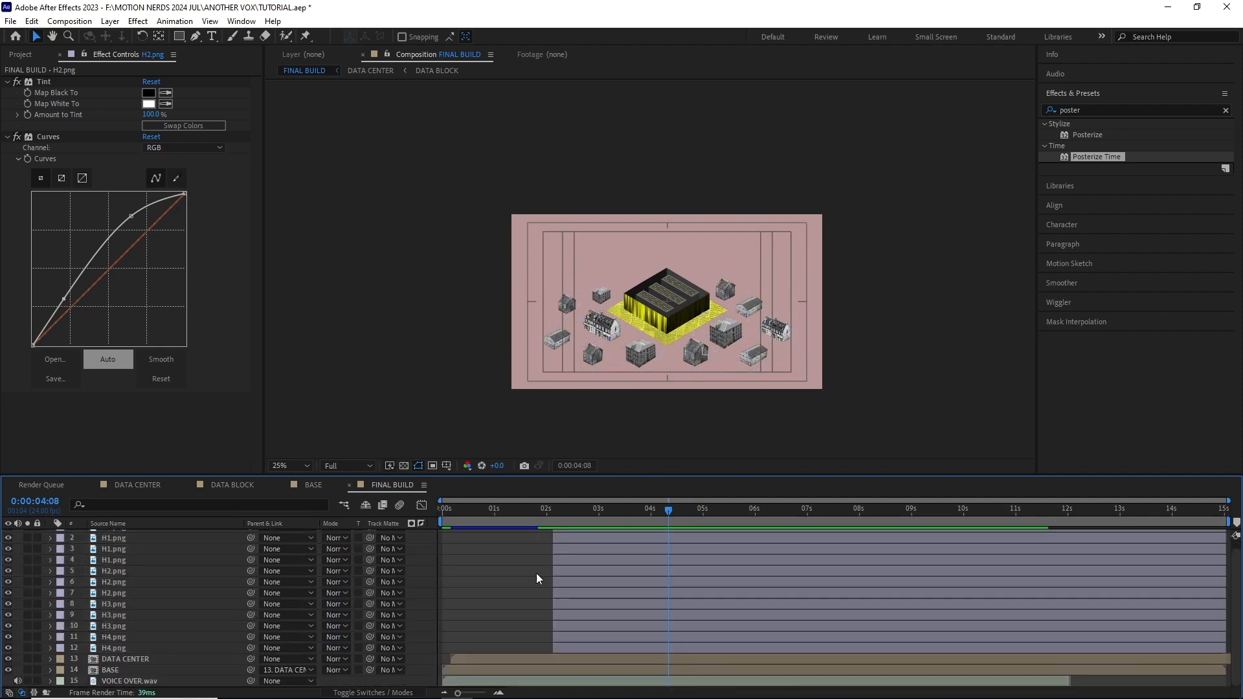
click(554, 515)
key(u)
scroll(583, 558, up, 2)
drag(554, 516, 580, 535)
click(555, 518)
drag(583, 556, 588, 556)
drag(595, 578, 609, 600)
drag(593, 622, 598, 622)
drag(577, 643, 598, 634)
scroll(588, 638, down, 2)
scroll(586, 627, down, 1)
drag(585, 623, 591, 623)
drag(576, 645, 589, 645)
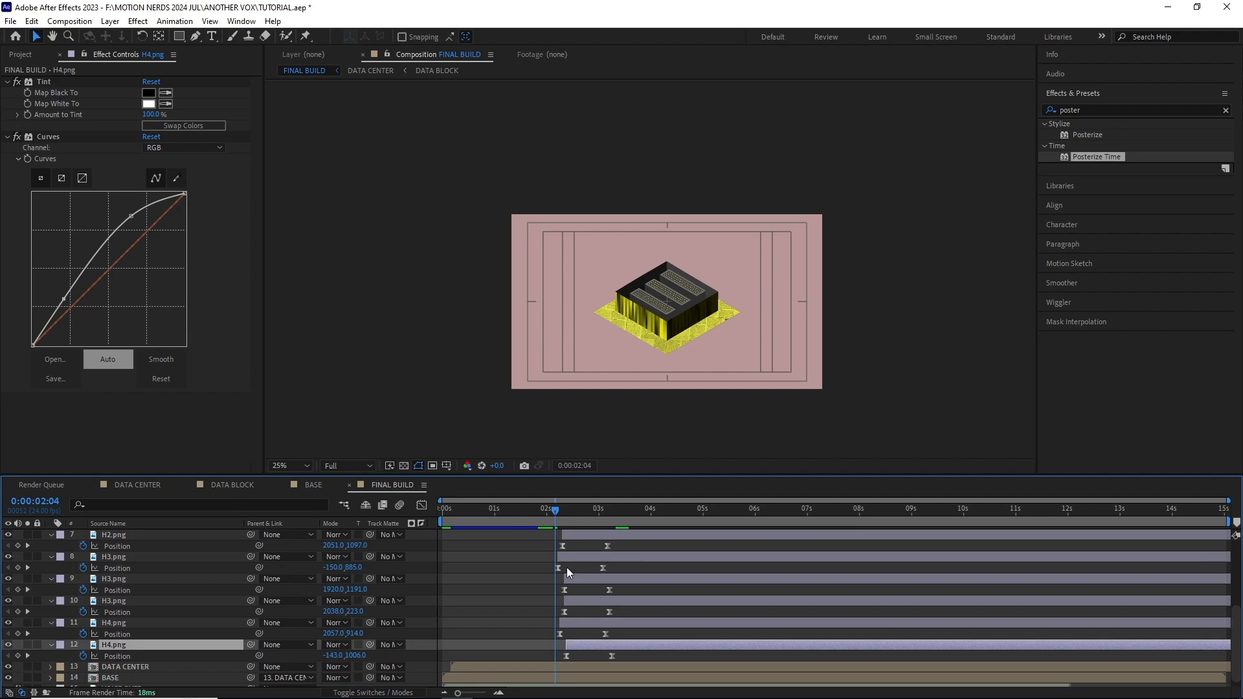
Limit the work area to roughly 2 to 5 seconds and preview the staggered house entrances
drag(441, 522, 538, 522)
drag(1228, 522, 689, 522)
key(space)
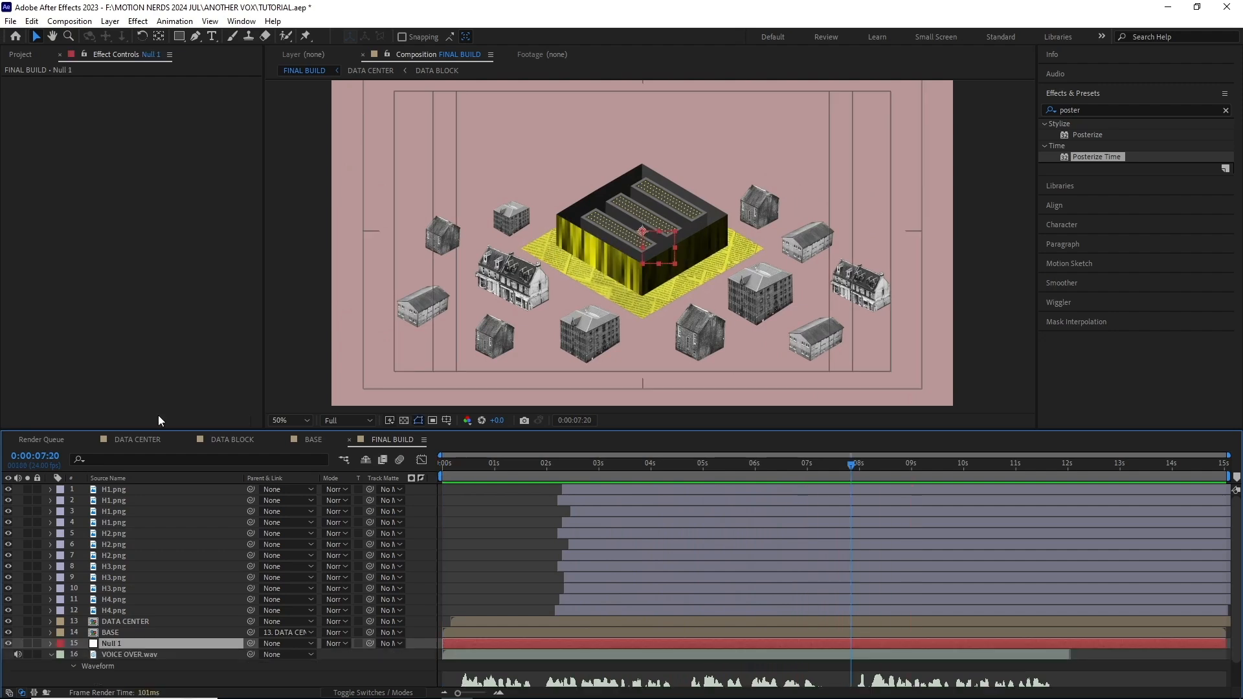
Rename the null layer HCONTROLL and parent all twelve house layers to it
right_click(140, 491)
click(168, 450)
text(HCONTROLL)
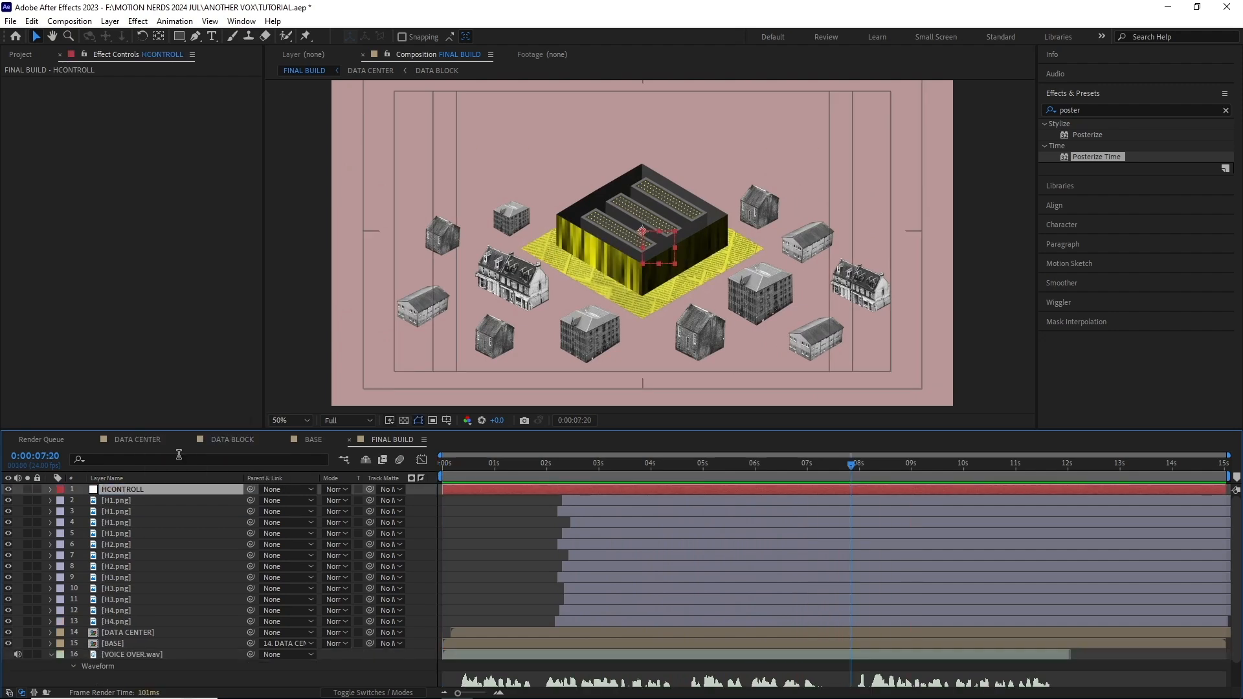
click(177, 501)
shift+click(194, 621)
Trim HCONTROLL to start at 0:00:08:00 and set a Position keyframe there at 960, 540
click(820, 490)
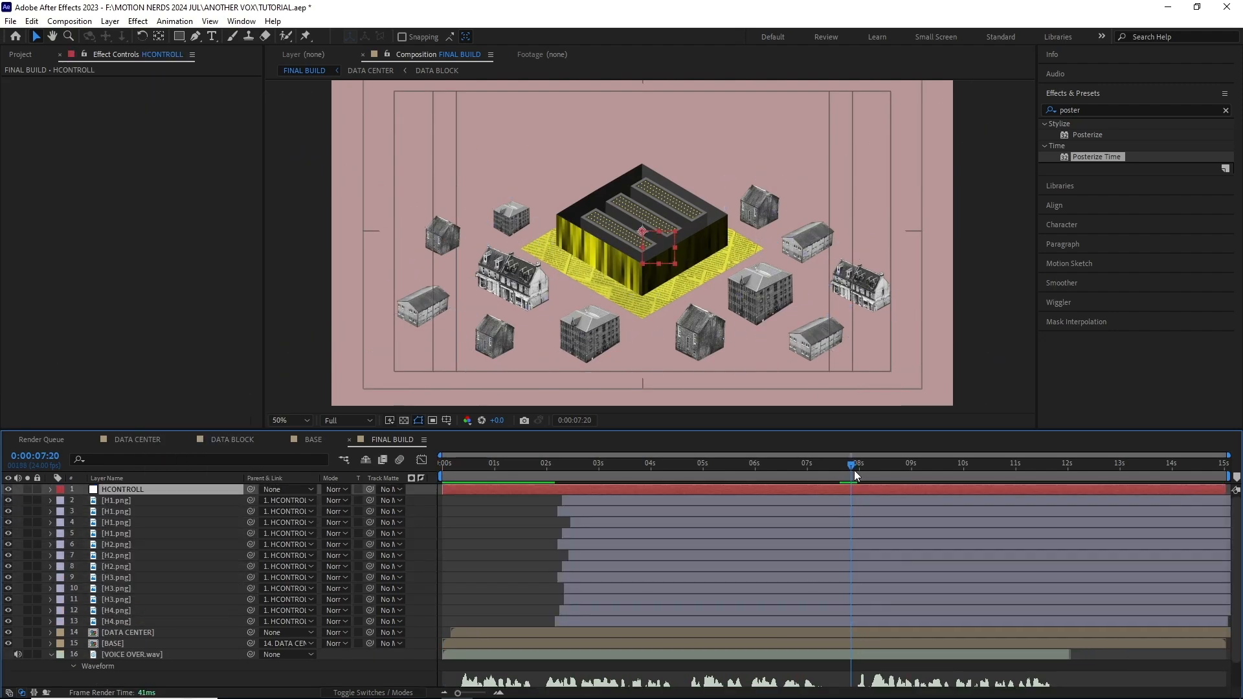
key(alt+bracketleft)
click(864, 465)
key(p)
click(853, 465)
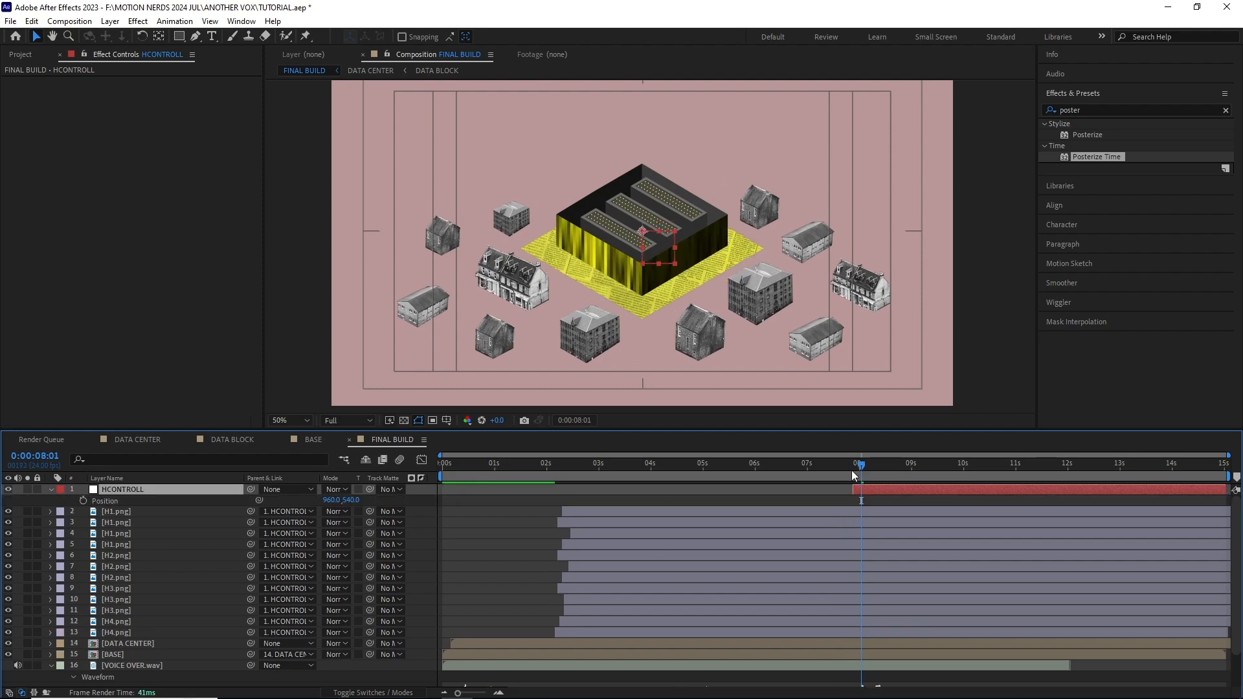
key(apostrophe)
key(apostrophe)
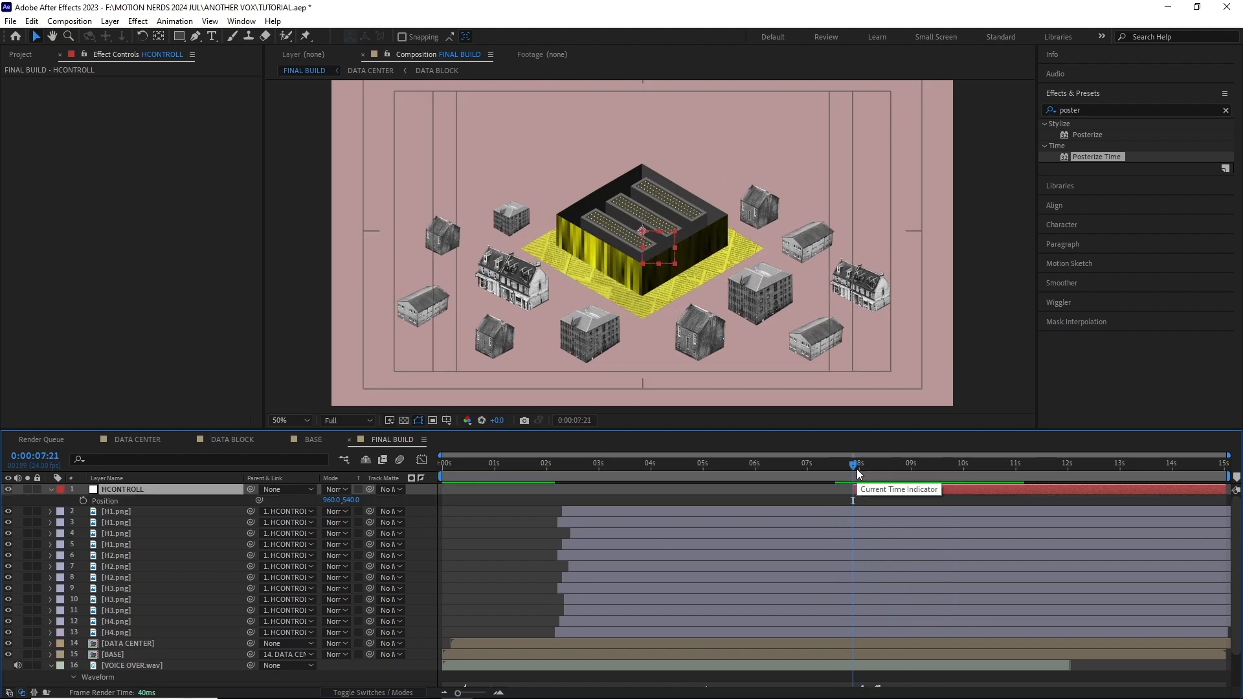
click(858, 465)
key(alt+shift+p)
Set HCONTROLL's Position to 960, 1240 at 0:00:09:00, then ease both keyframes with an early speed peak
click(912, 468)
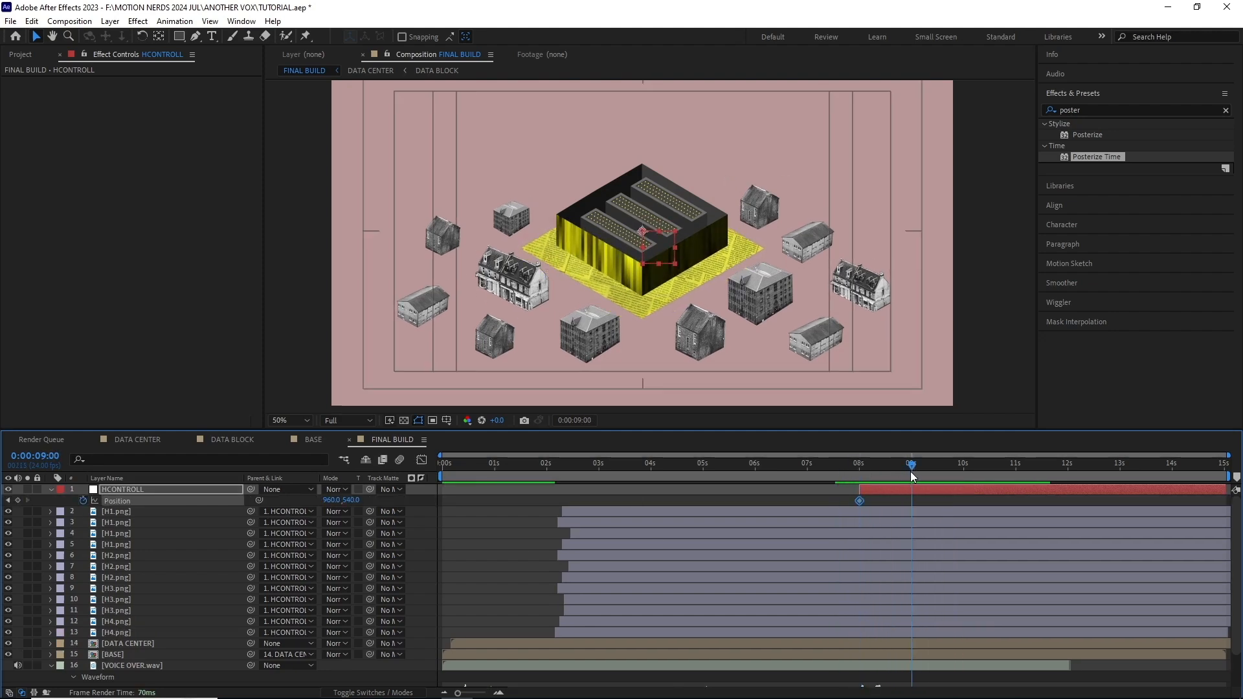
drag(350, 500, 851, 506)
key(F9)
key(shift+F3)
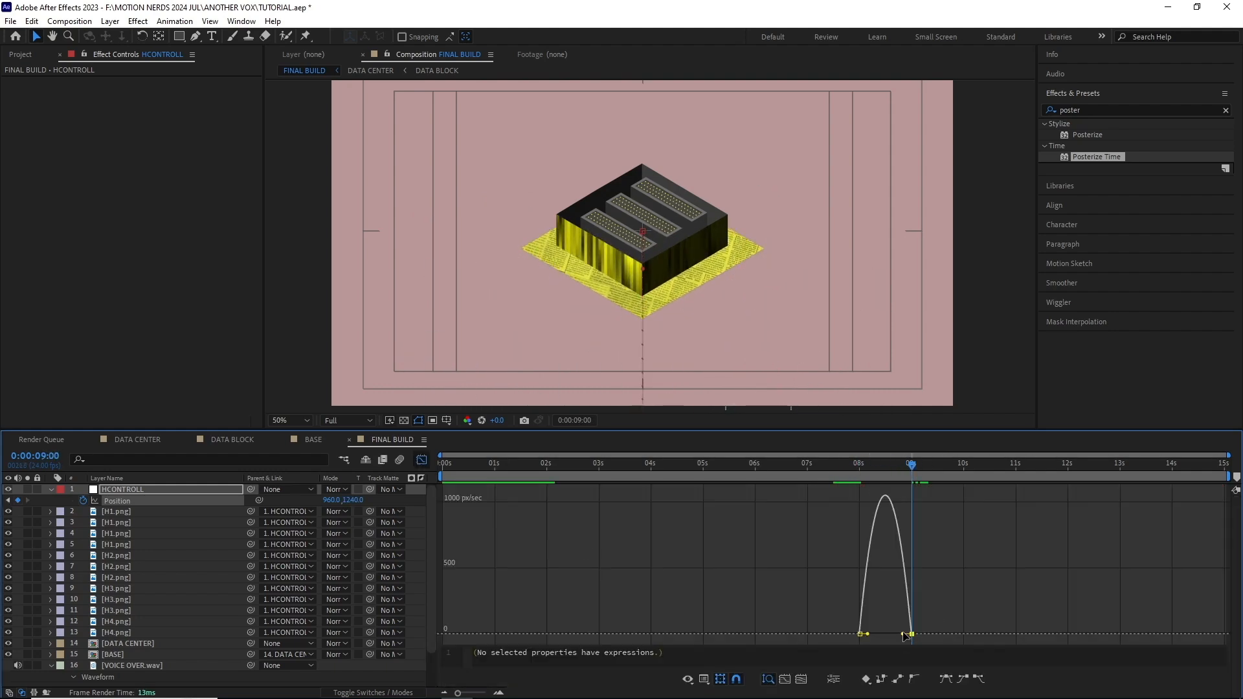
drag(903, 634, 861, 634)
drag(885, 465, 875, 512)
Keyframe DATA CENTER's Position at 0:00:08:00 and move it to 476, 536 at 0:00:09:00
click(570, 259)
key(shift+F3)
key(j)
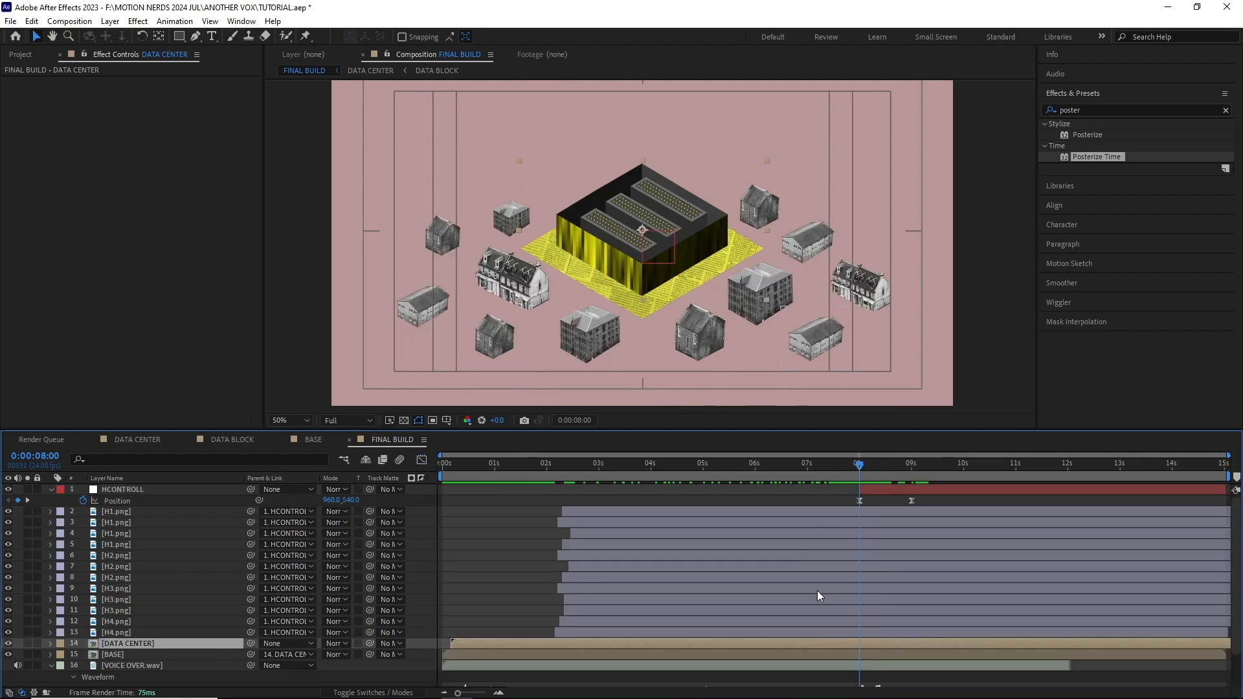
key(p)
click(82, 654)
click(894, 467)
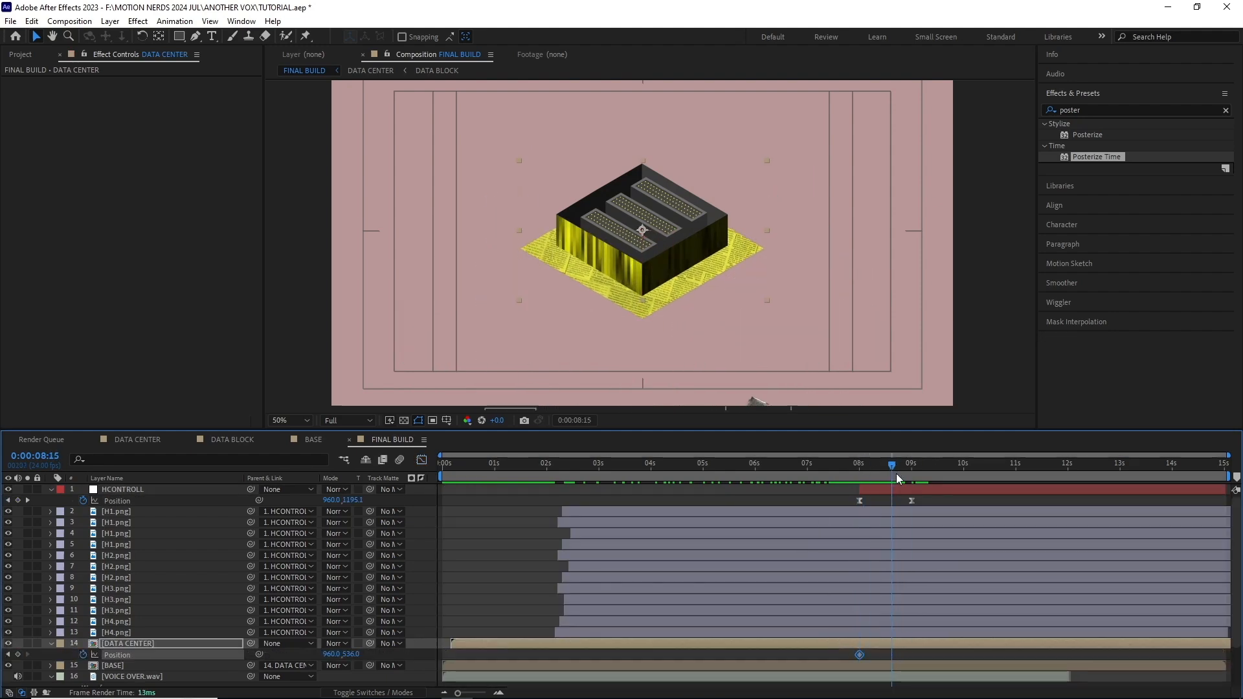
click(907, 472)
drag(332, 654, 306, 653)
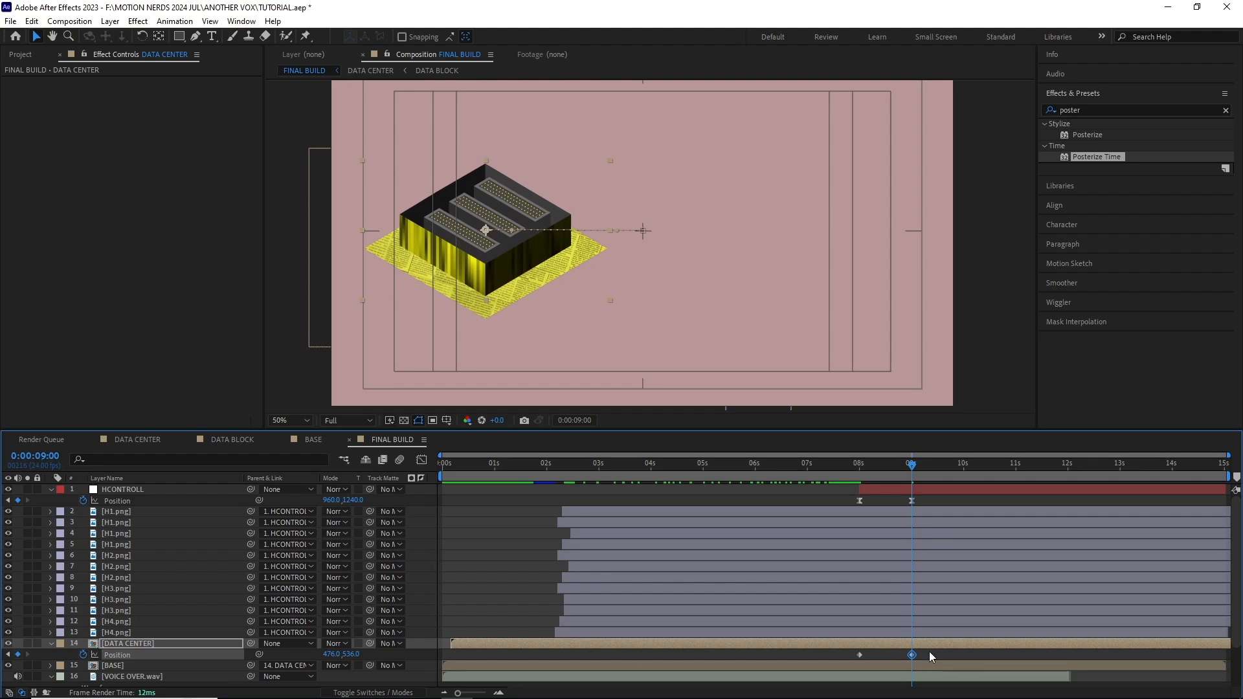
Ease DATA CENTER's Position keyframes, reshape the speed curve to peak early, and scrub through the move
drag(930, 656, 851, 659)
key(shift+F3)
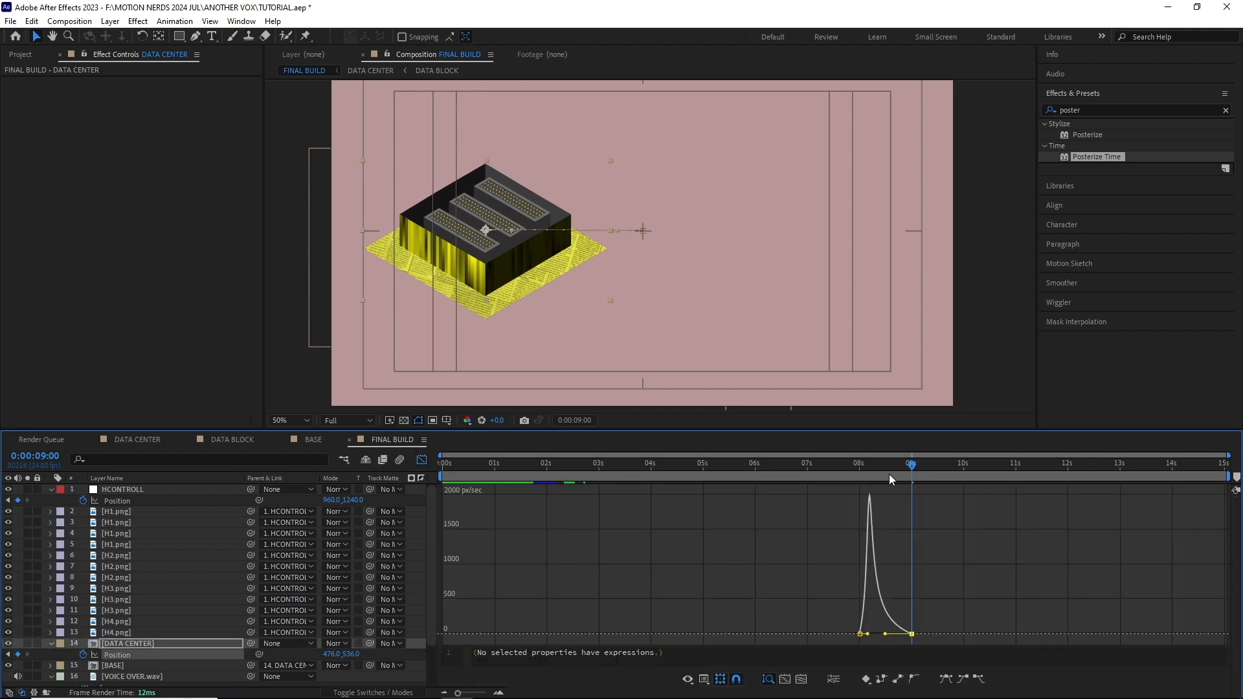
drag(890, 478, 868, 476)
click(421, 460)
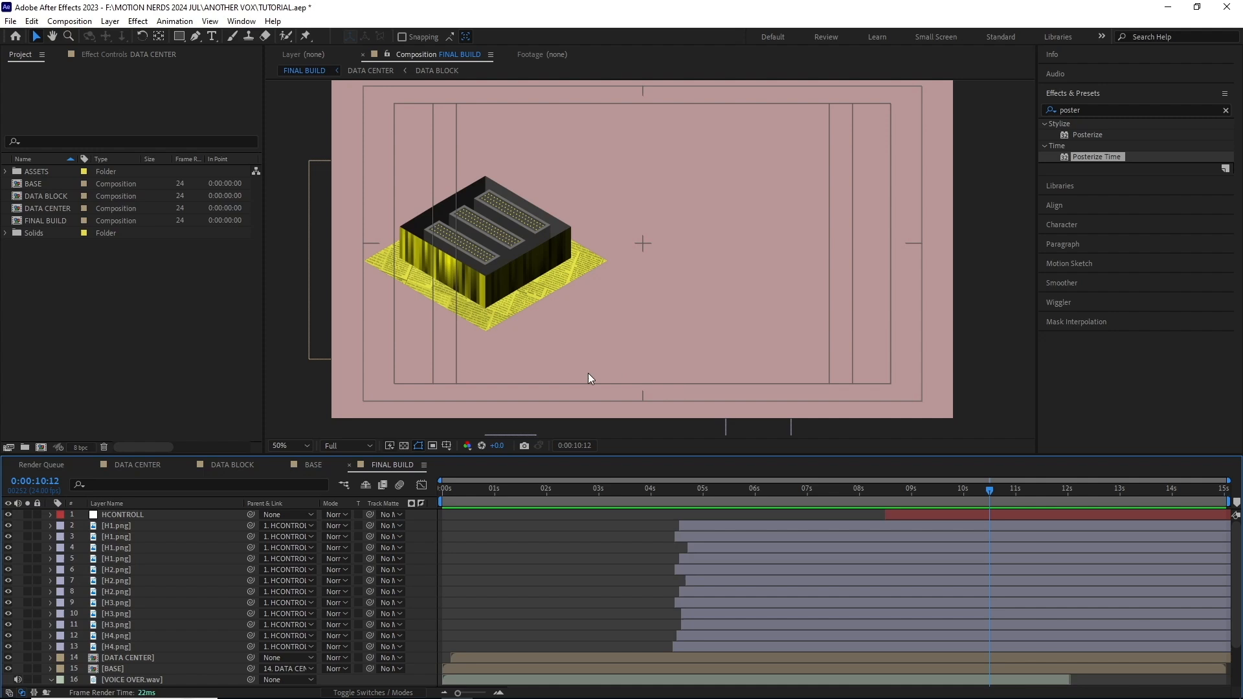
Create an 800 x 400 px composition named DATA CENTERS
click(70, 21)
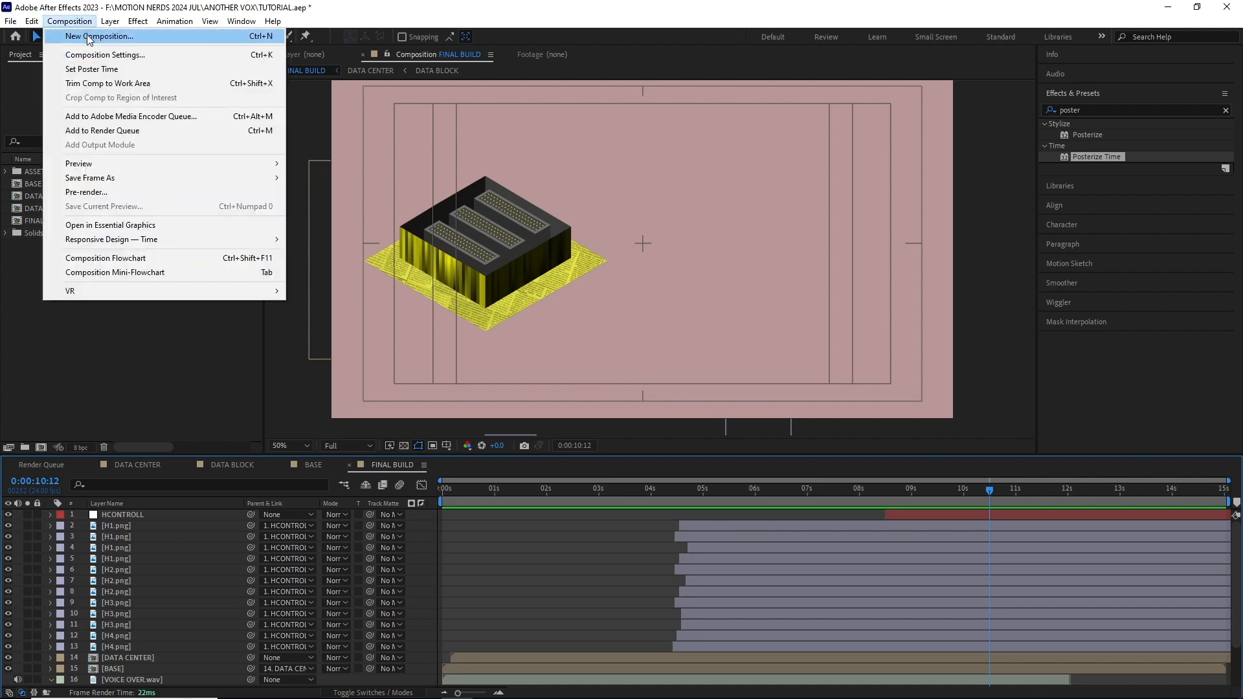
click(87, 36)
click(280, 261)
text(8)
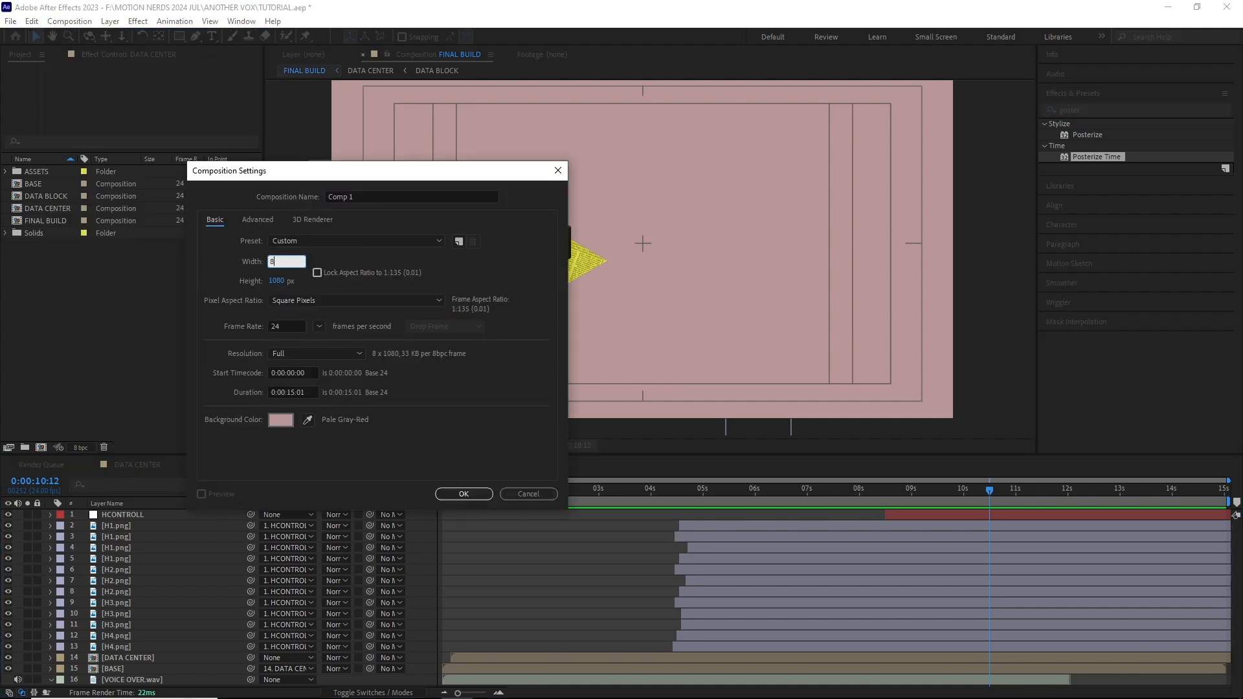
text(00400)
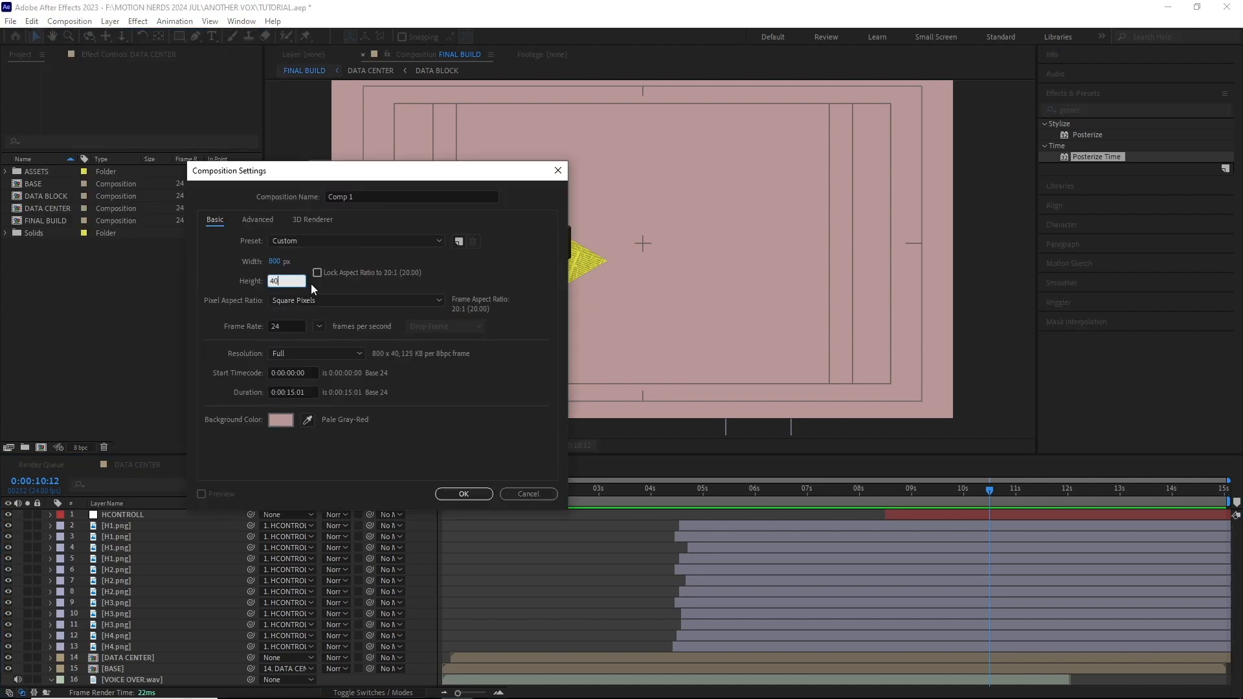
click(412, 196)
text(DATA CENTERS)
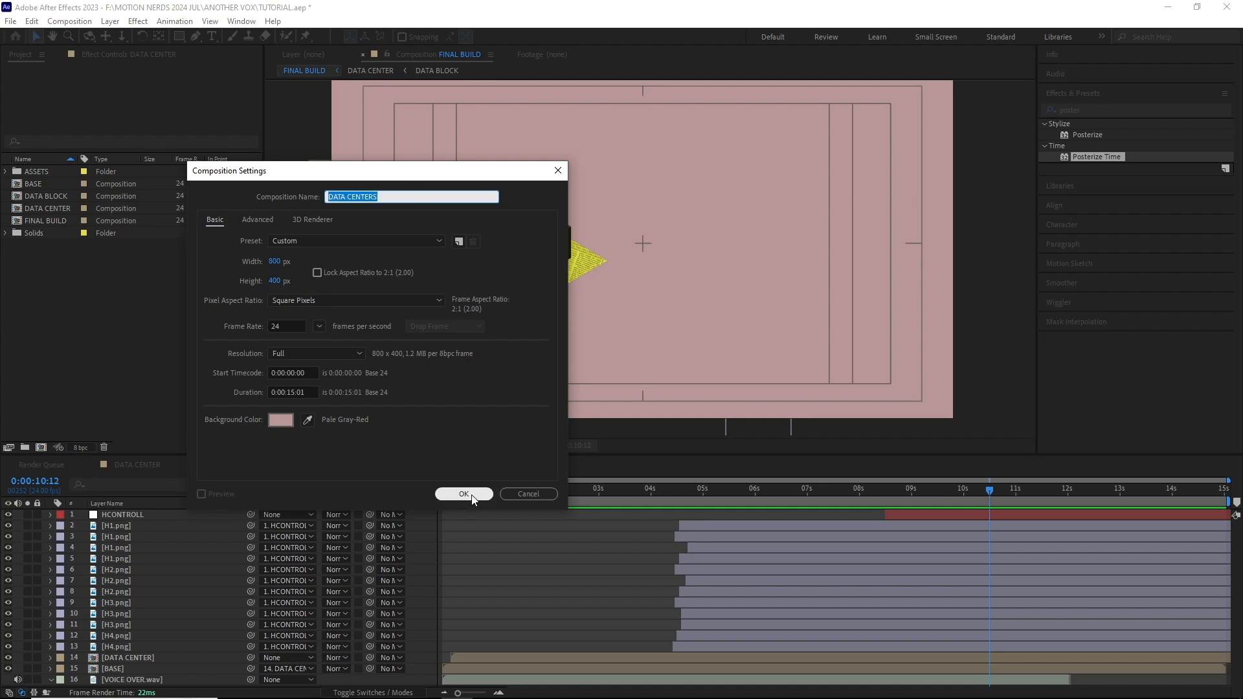
click(466, 495)
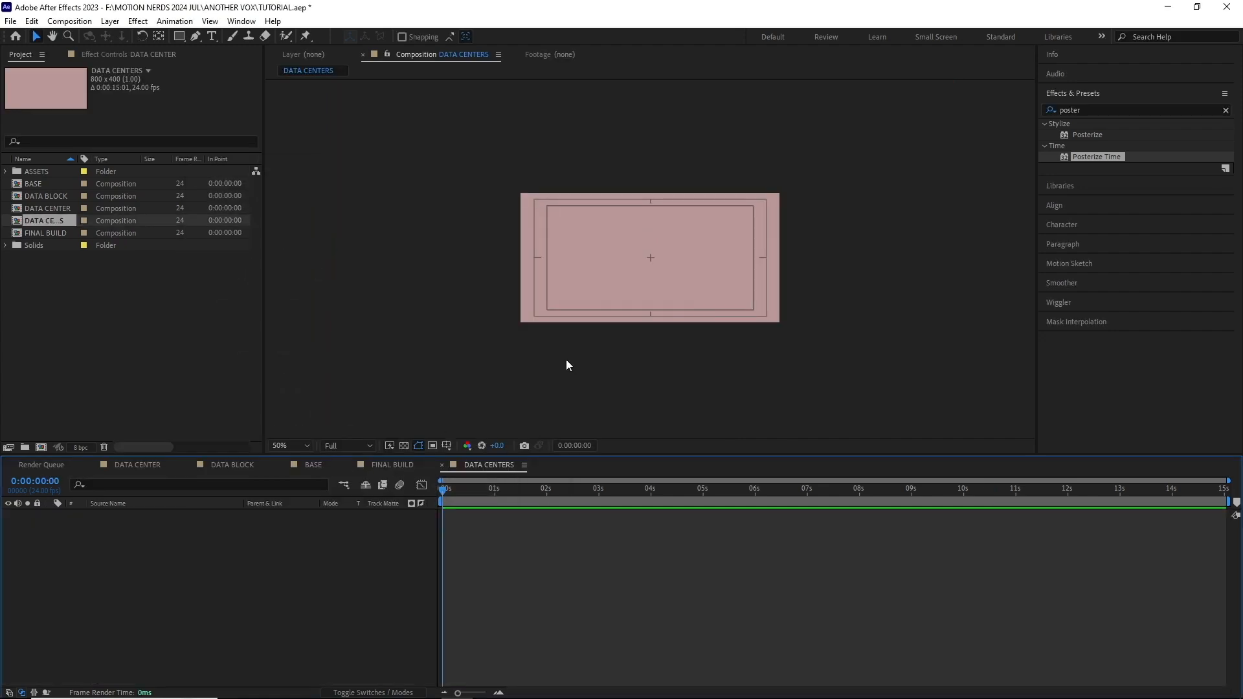
Add the text DATA CENTERS in Impact at 122 px and center it horizontally and vertically in the composition
key(ctrl+t)
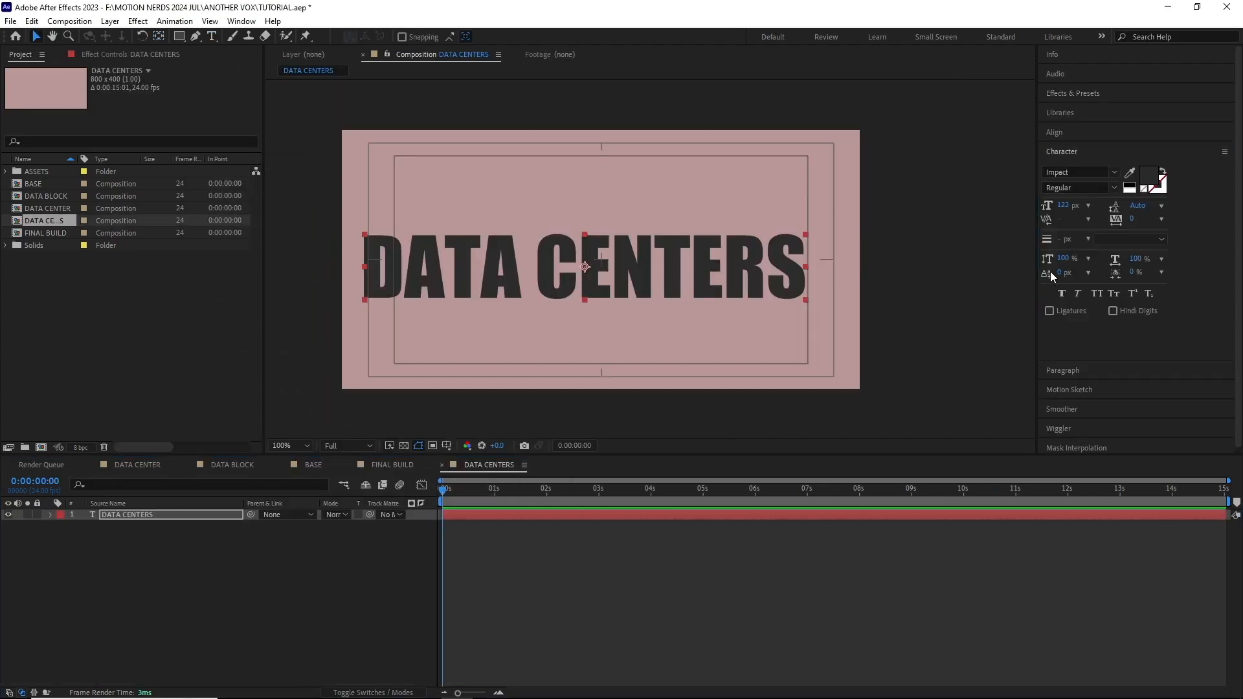
click(1056, 132)
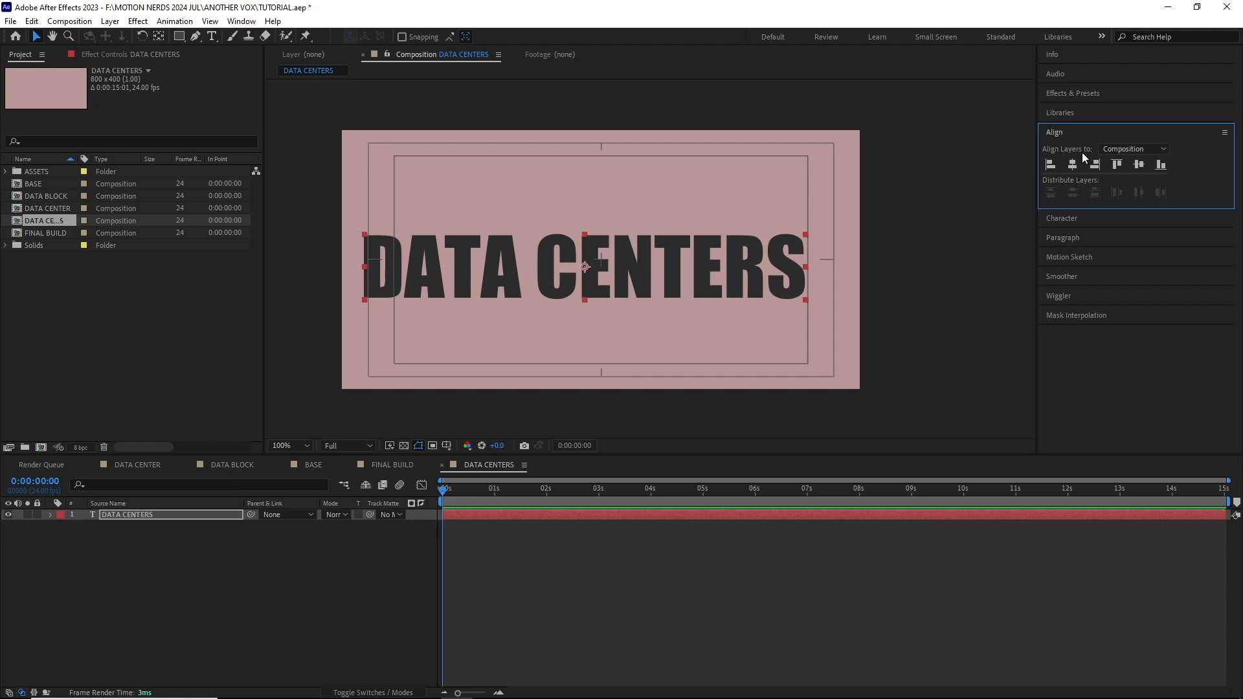
click(1073, 165)
click(1139, 165)
Place Texture grunge.jpg above the text at 34% scale and preserve underlying transparency to confine it to the letters
drag(509, 493, 453, 495)
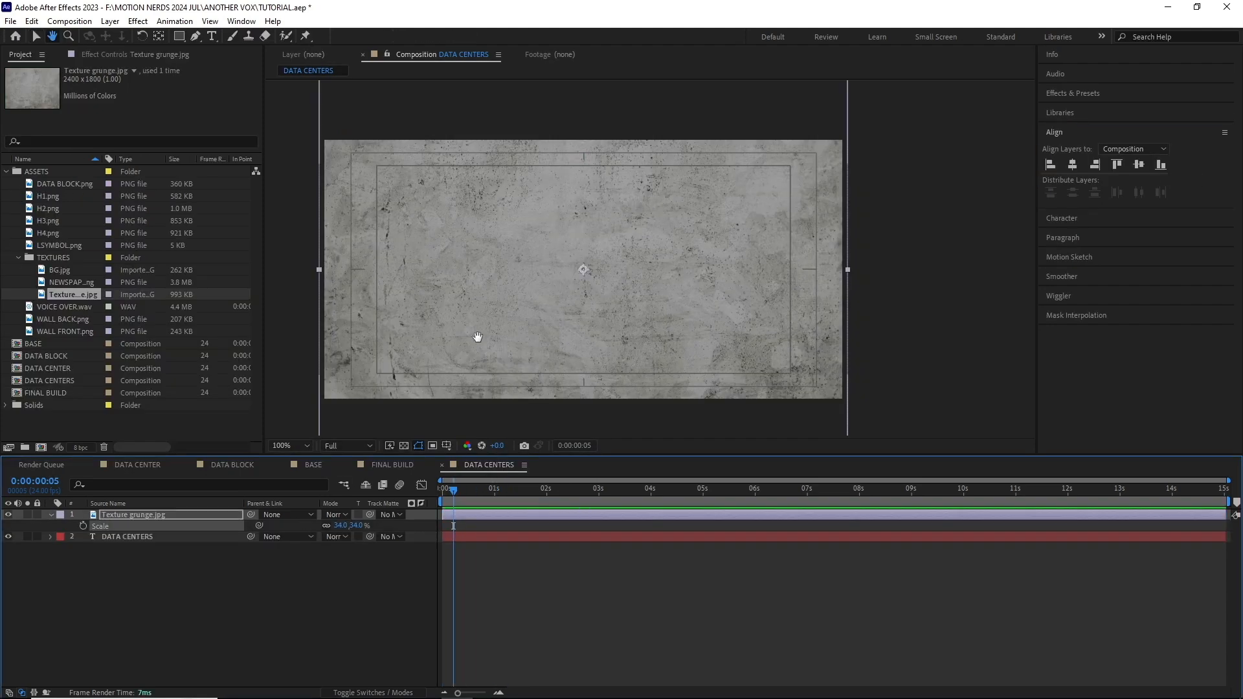
drag(478, 337, 481, 352)
click(357, 515)
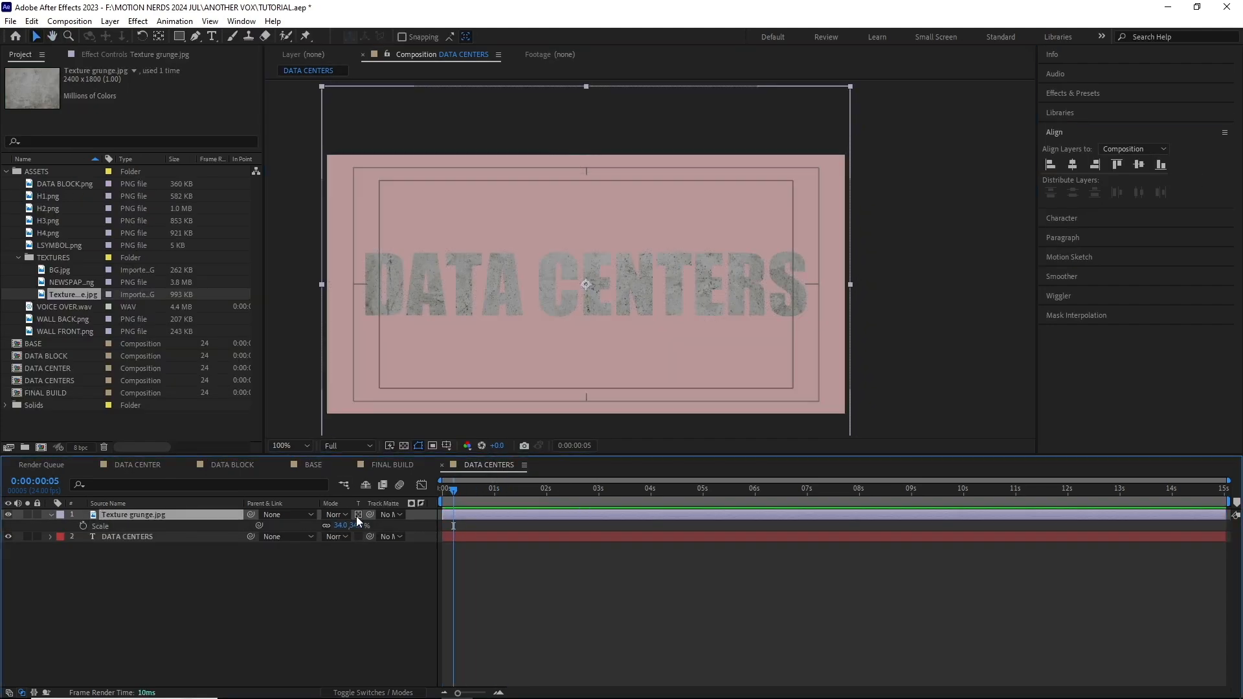
Apply Tint with black mapped to white and white to black plus Curves to the grunge texture, lowering the curve to darken it
scroll(574, 344, up, 1)
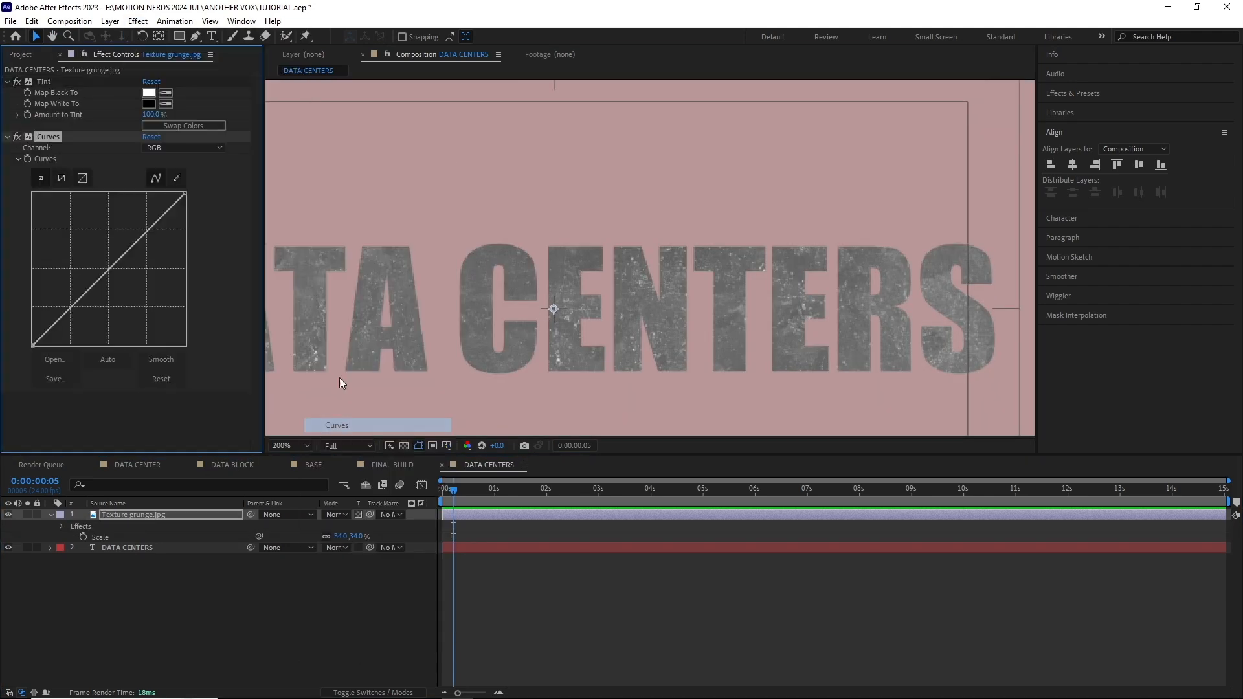
drag(91, 285, 88, 330)
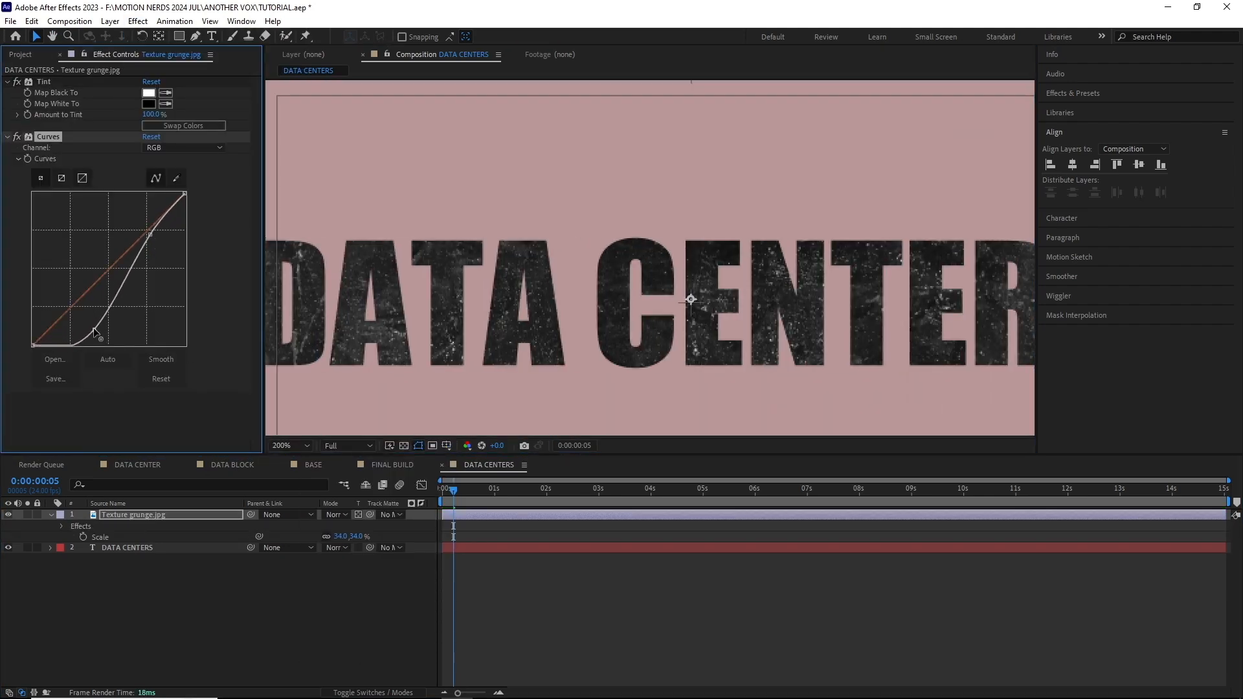
drag(165, 230, 170, 241)
scroll(416, 337, down, 1)
drag(506, 337, 477, 311)
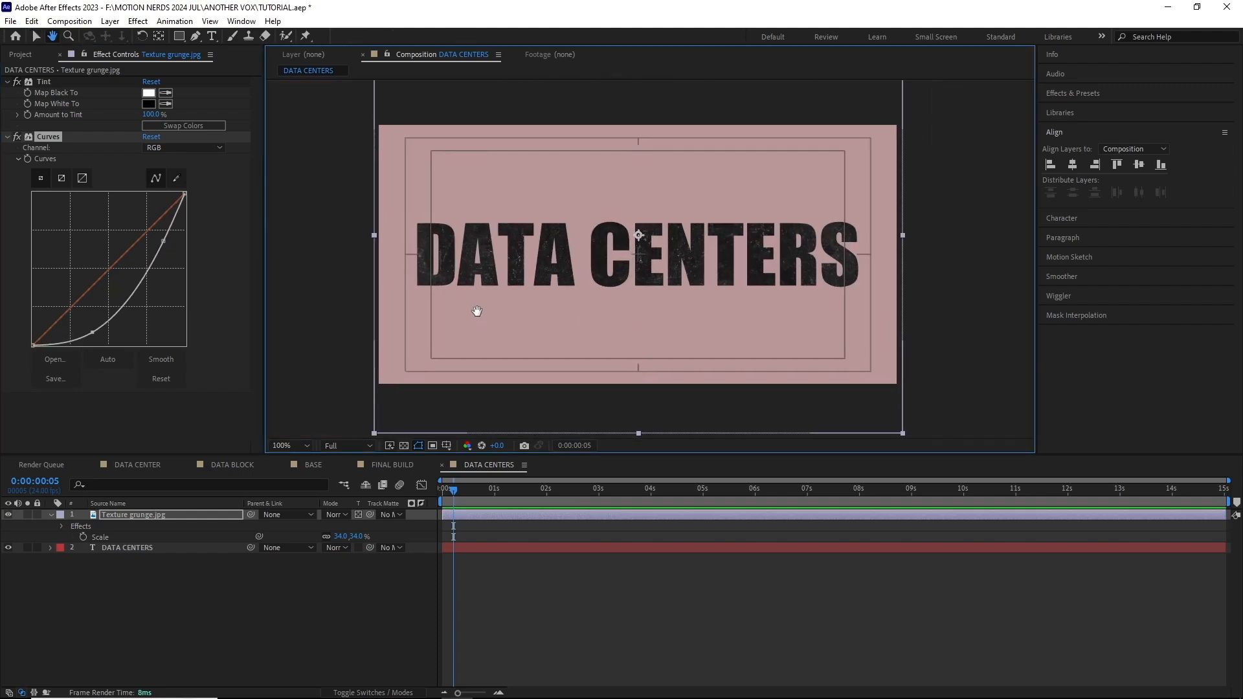
Keyframe the grunge texture's position from the first frame, shifting the layer to a different spot every few frames
click(204, 514)
key(p)
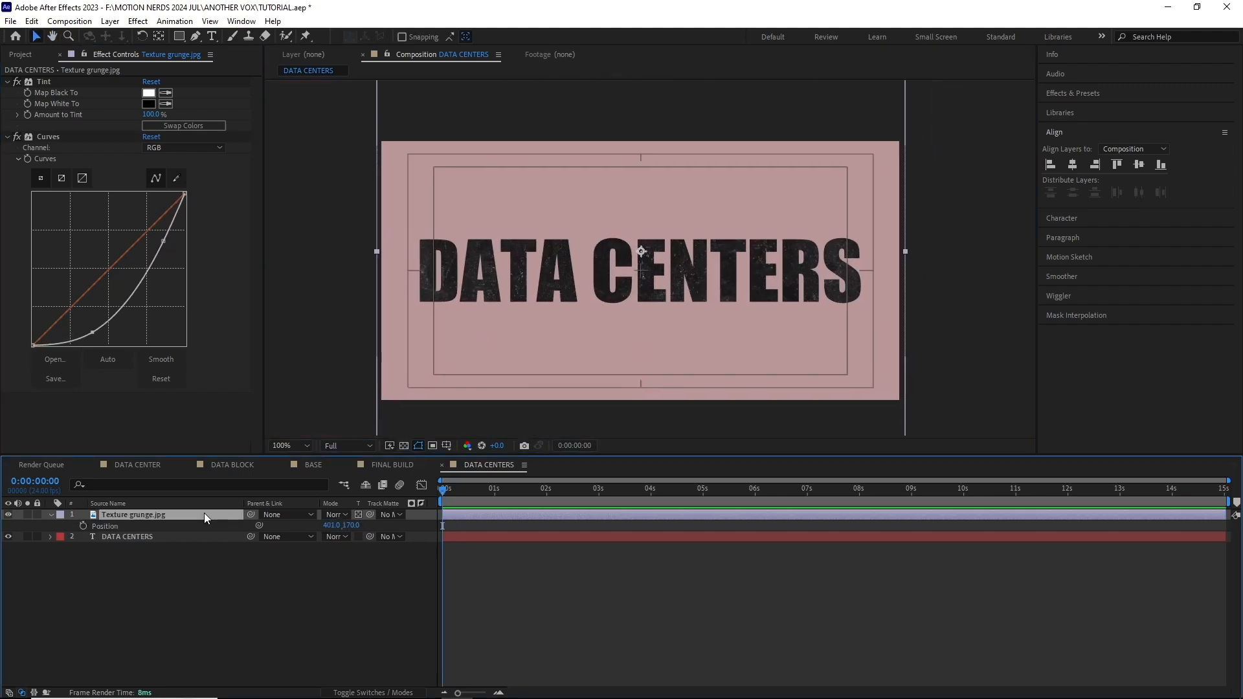
click(83, 526)
key(Page_Down)
key(Page_Down)
key(Page_Down)
key(Page_Down)
key(Page_Down)
key(Page_Down)
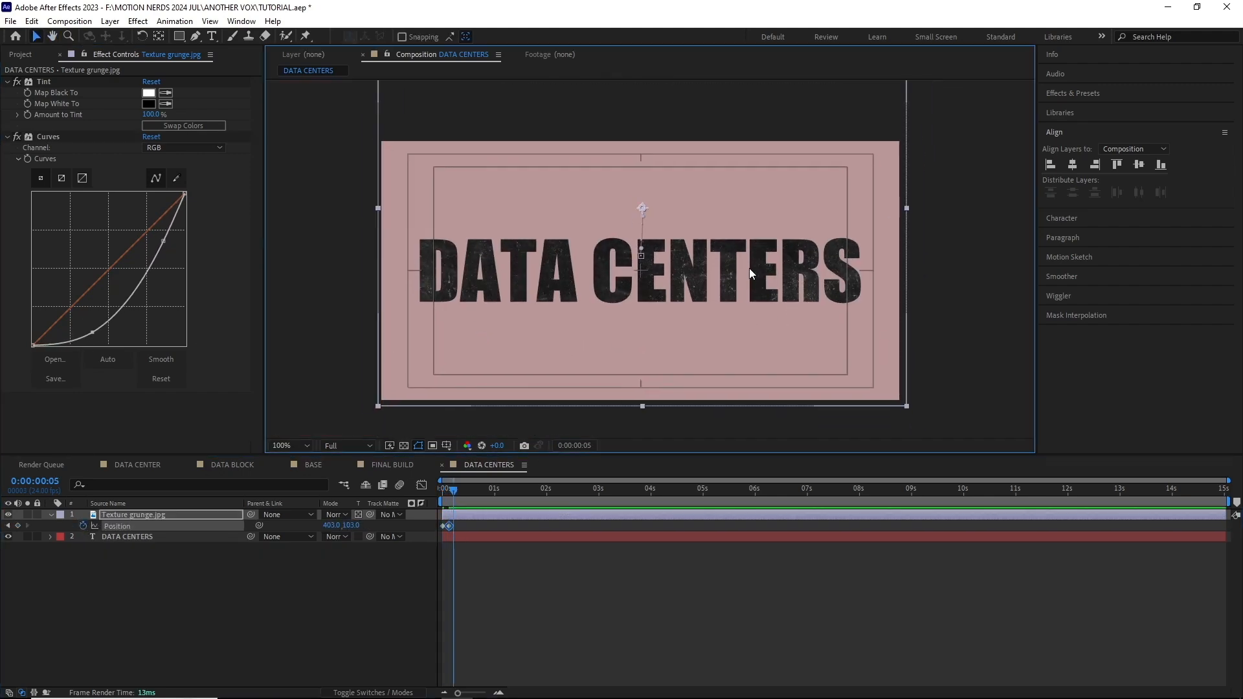
key(shift+Down)
key(shift+Down)
key(shift+Down)
key(shift+Down)
key(shift+Down)
key(shift+Down)
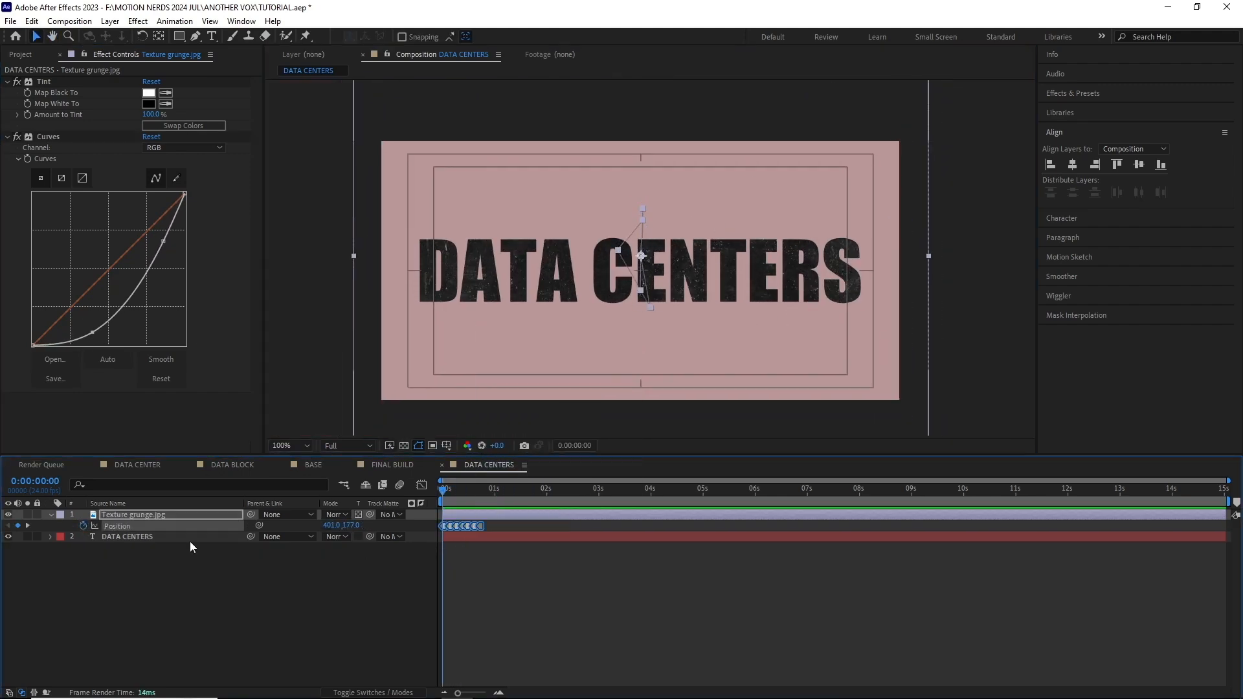
Add a loopOut expression to the grunge texture's position so the shifting repeats, and preview it
key(alt+shift+equal)
text(loopout)
key(Return)
click(518, 532)
key(space)
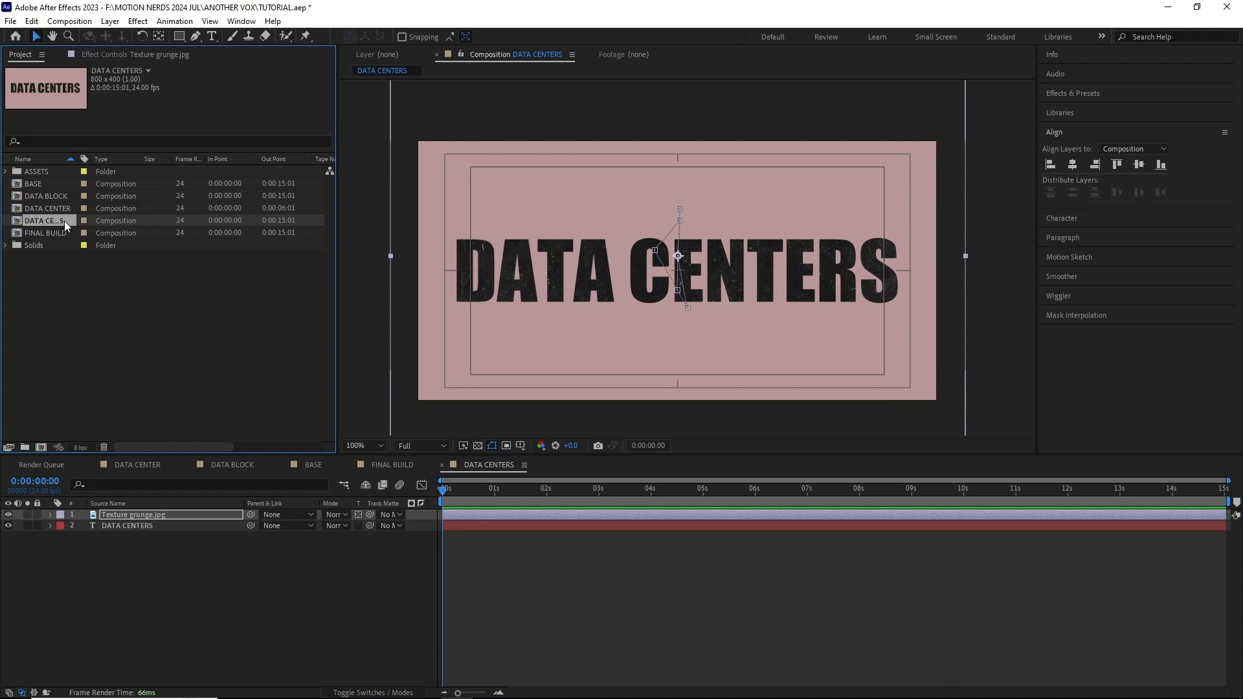
Duplicate the DATA CENTERS composition and change the copy's text to 400 HOUSEHOLDS at a smaller font size
click(63, 232)
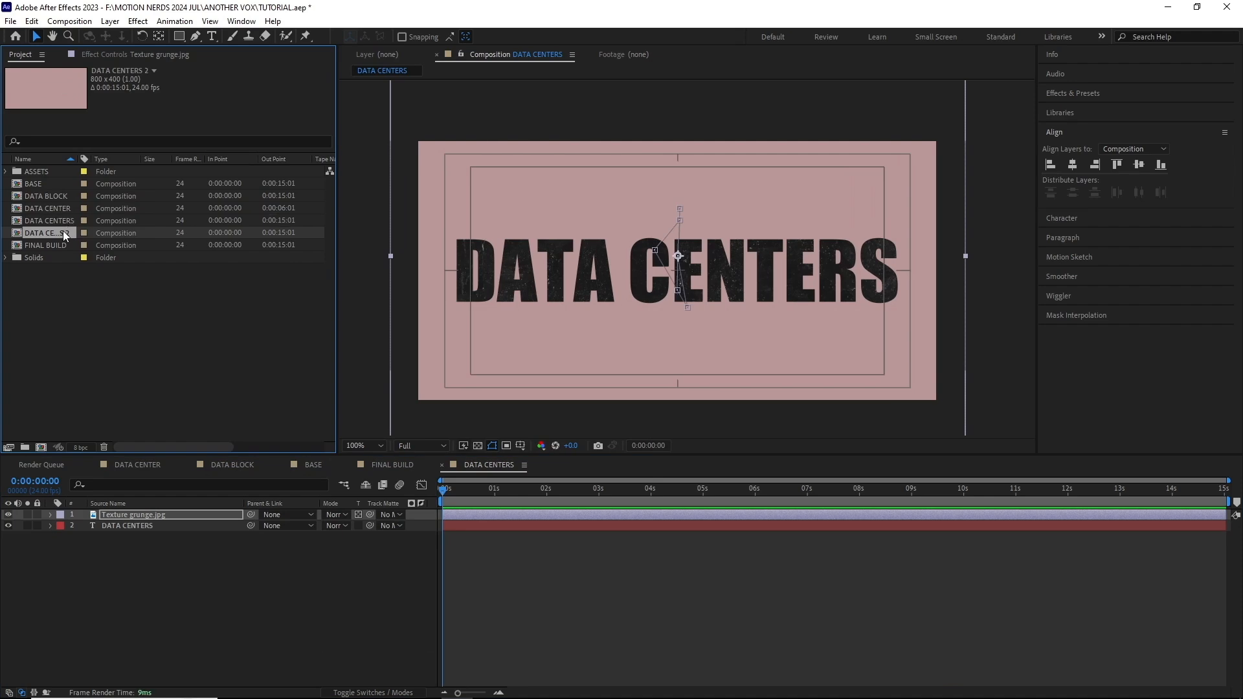
double_click(140, 524)
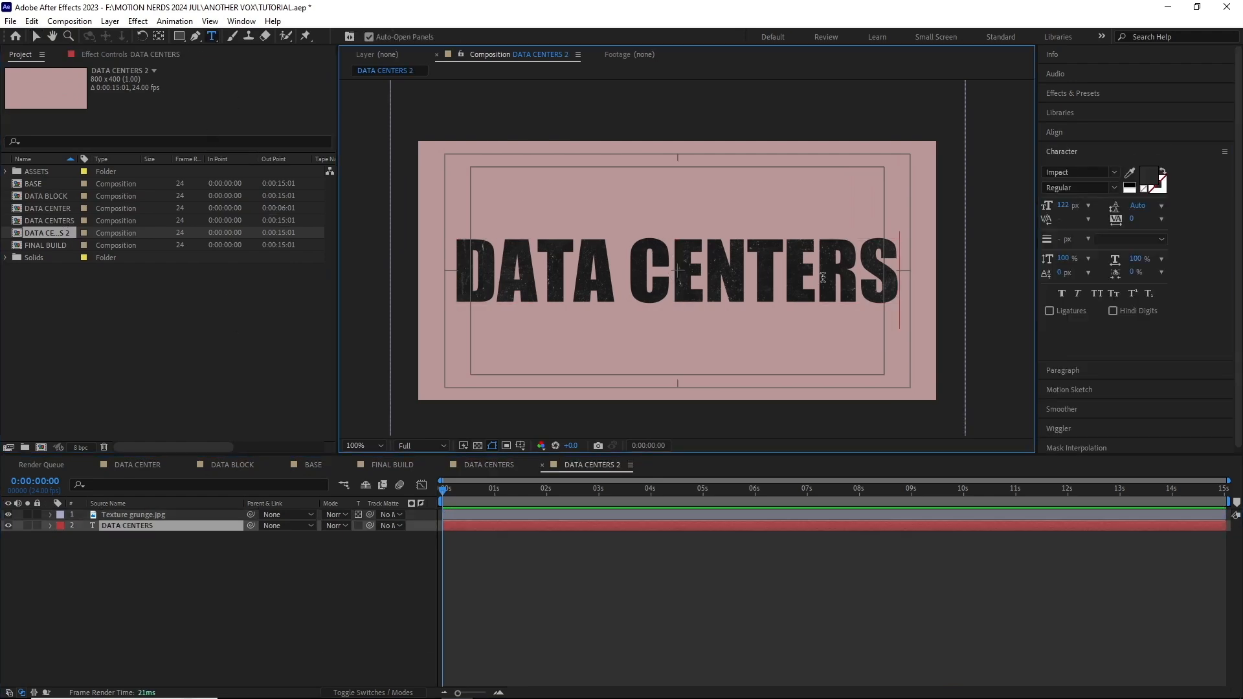
text(400 HOUSEHOLDS)
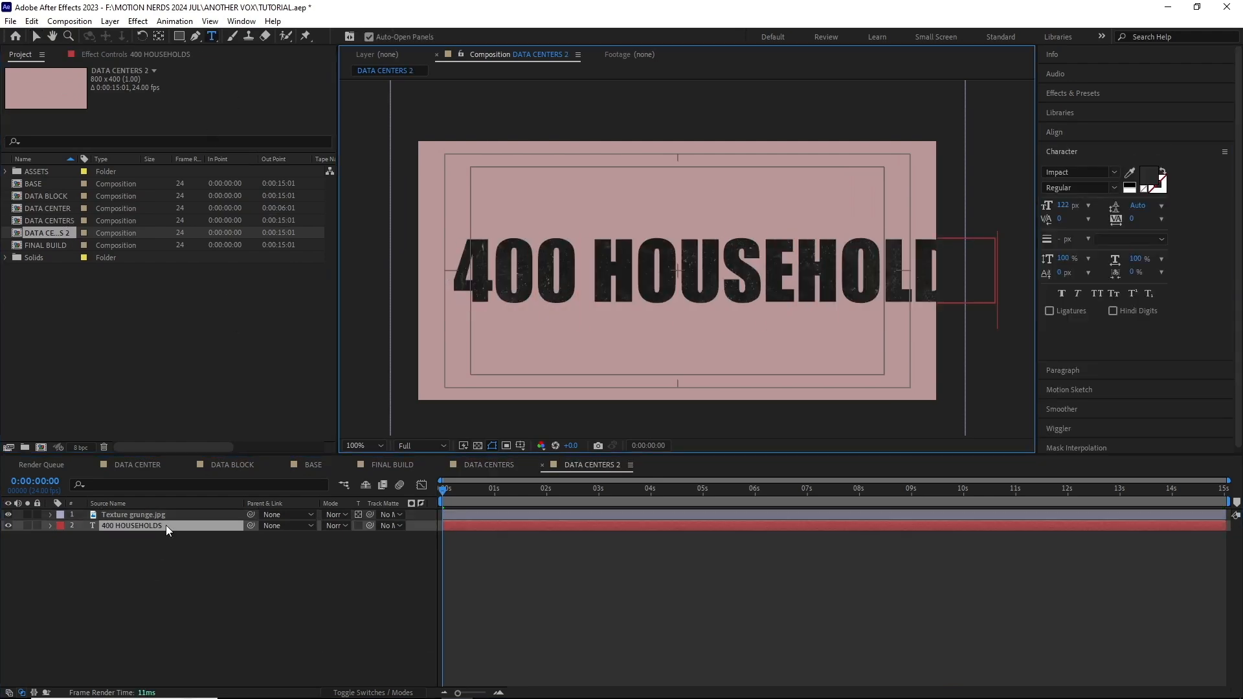
click(166, 525)
drag(1058, 206, 1044, 206)
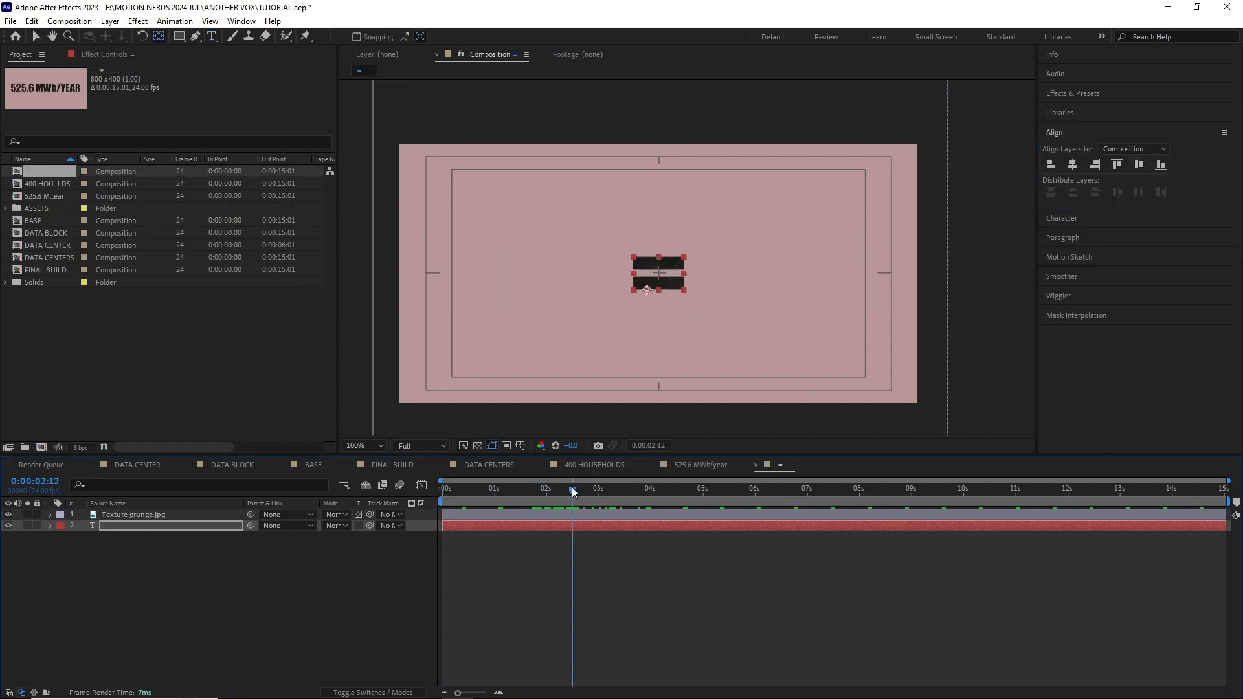
drag(574, 492, 636, 487)
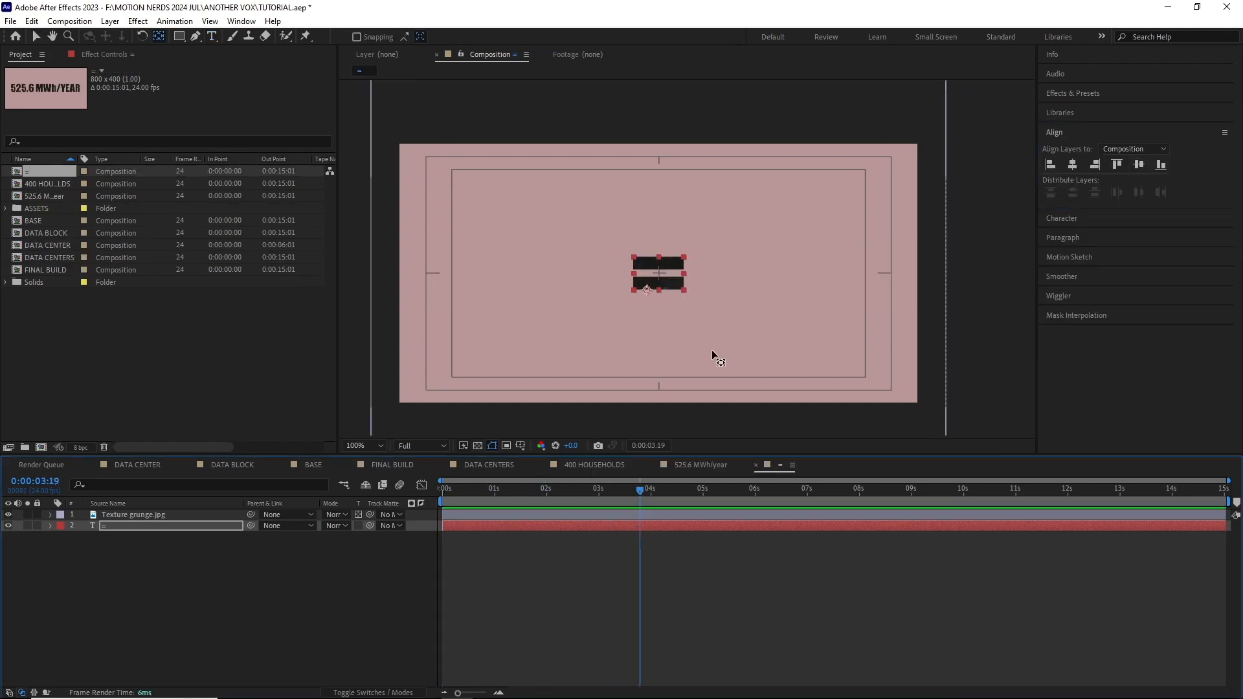
Create a 400 x 400 px composition named ESYMBOL
click(252, 376)
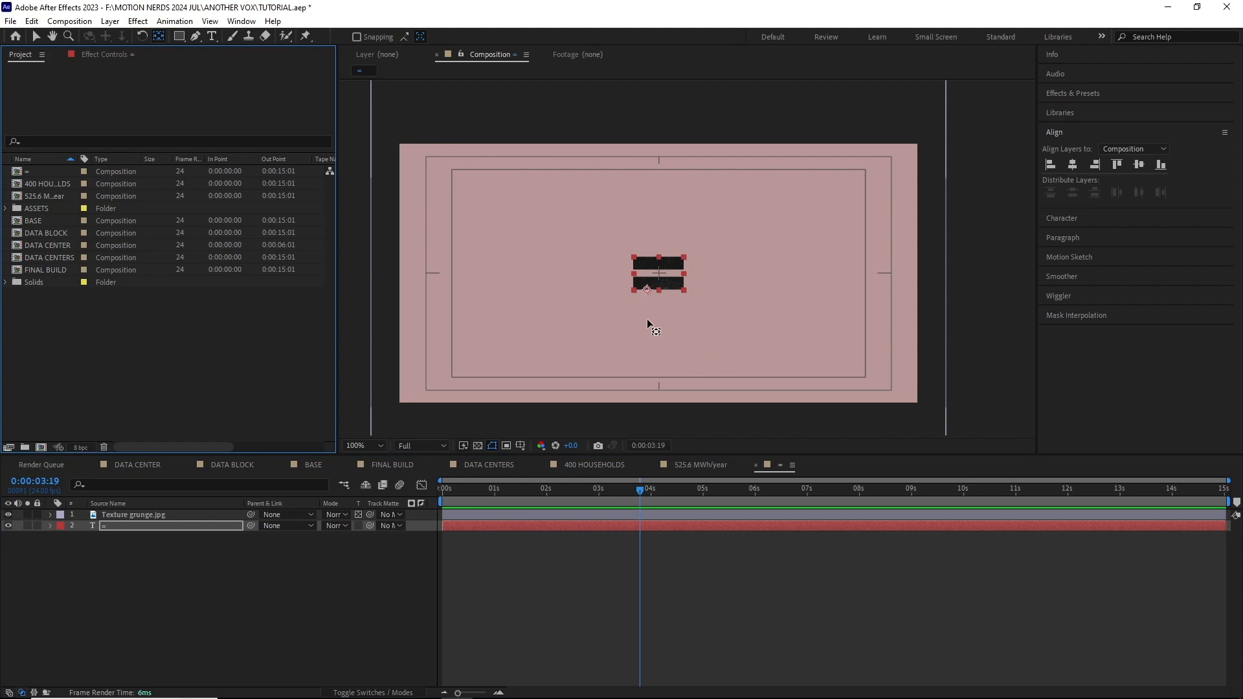
key(ctrl+n)
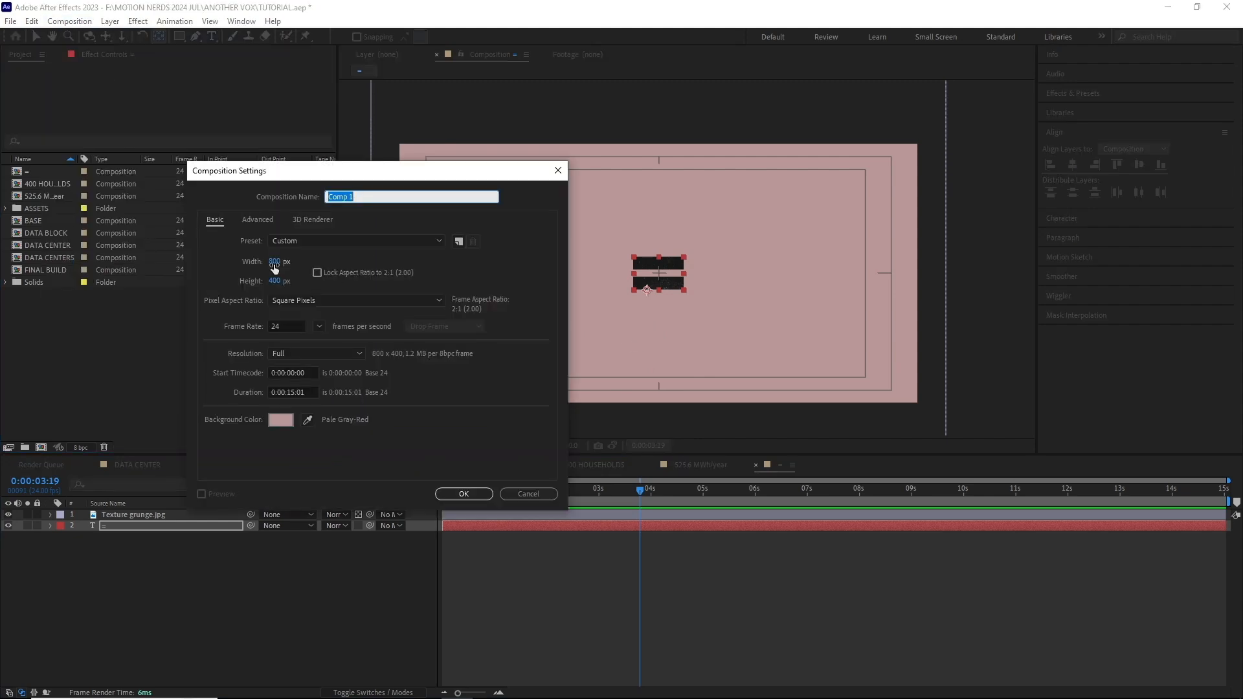
text(ESYMBOL)
key(Return)
Place LSYMBOL.png from the ASSETS folder in the centre of the ESYMBOL composition and scale it to 57%
click(5, 209)
drag(61, 283, 687, 258)
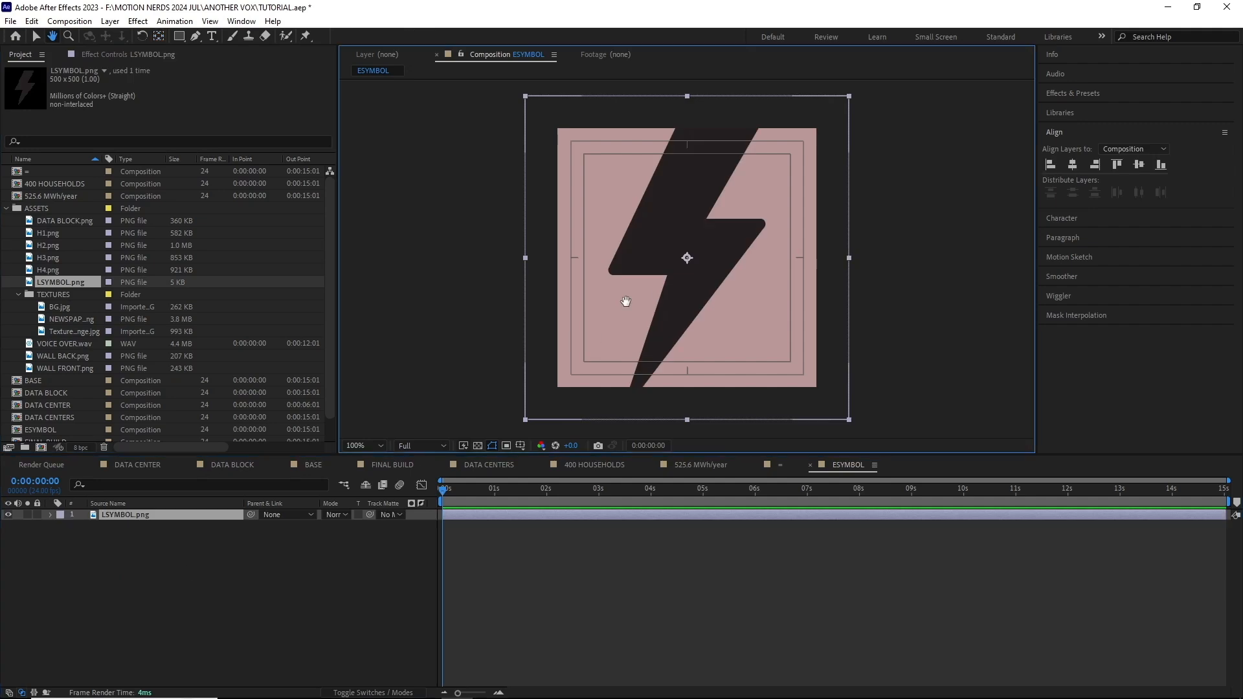
drag(625, 302, 574, 322)
key(s)
drag(363, 526, 342, 531)
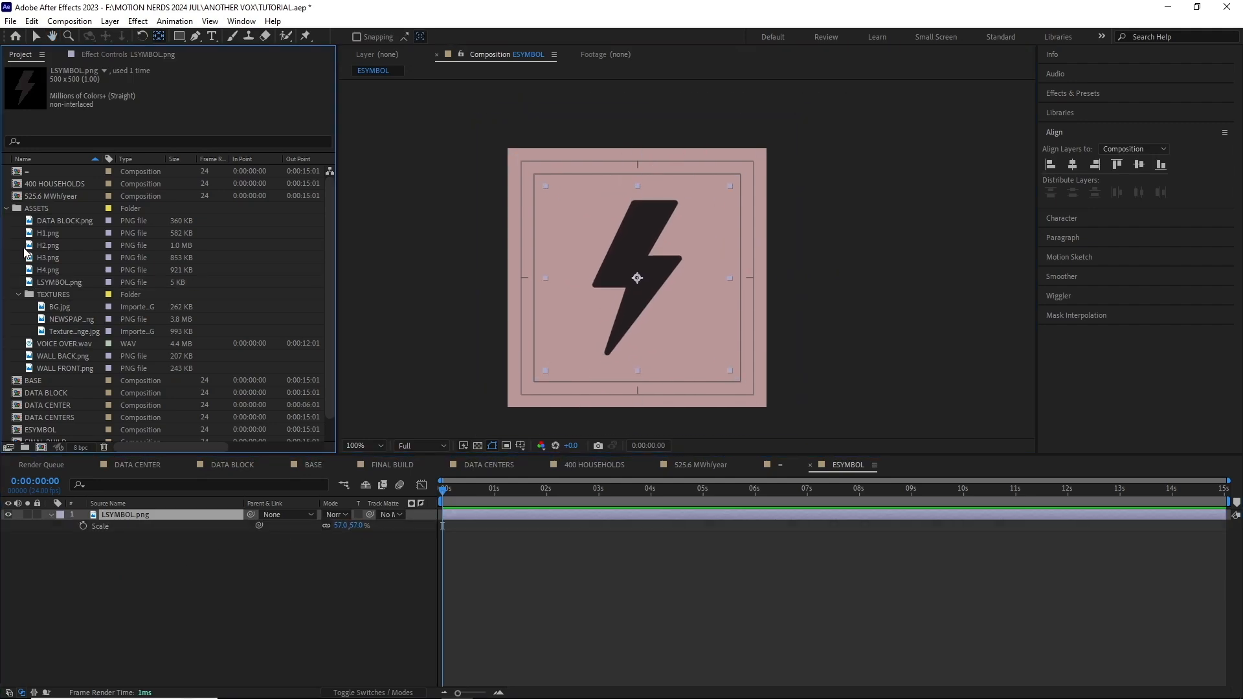
Place NEWSPAPER.png beneath the lightning bolt, scale it to 60% and reposition it to cover the frame
drag(71, 320, 180, 561)
drag(361, 549, 335, 549)
mouse_move(690, 331)
mouse_down()
mouse_move(693, 345)
mouse_move(680, 324)
mouse_up()
key(v)
drag(679, 316, 611, 232)
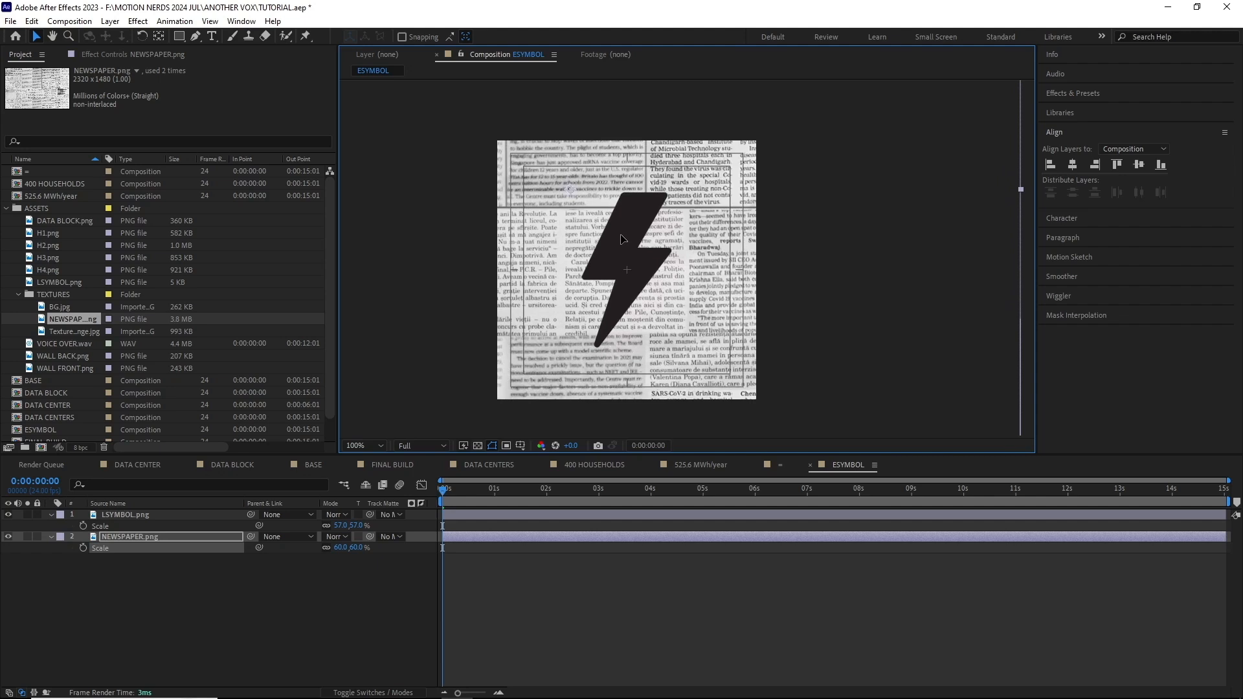
Drive the newspaper's rotation with the expression time*3 and mask it to a circle centered behind the lightning bolt
key(r)
alt+click(83, 549)
text(time*3)
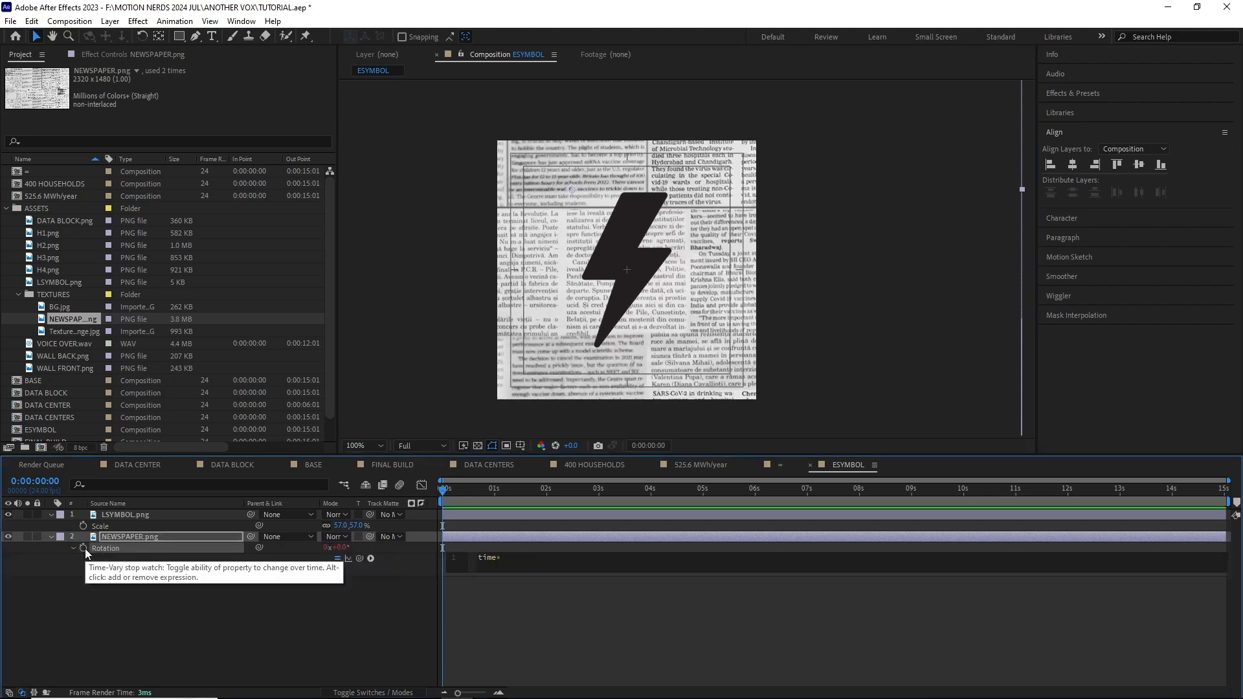
drag(444, 492, 600, 491)
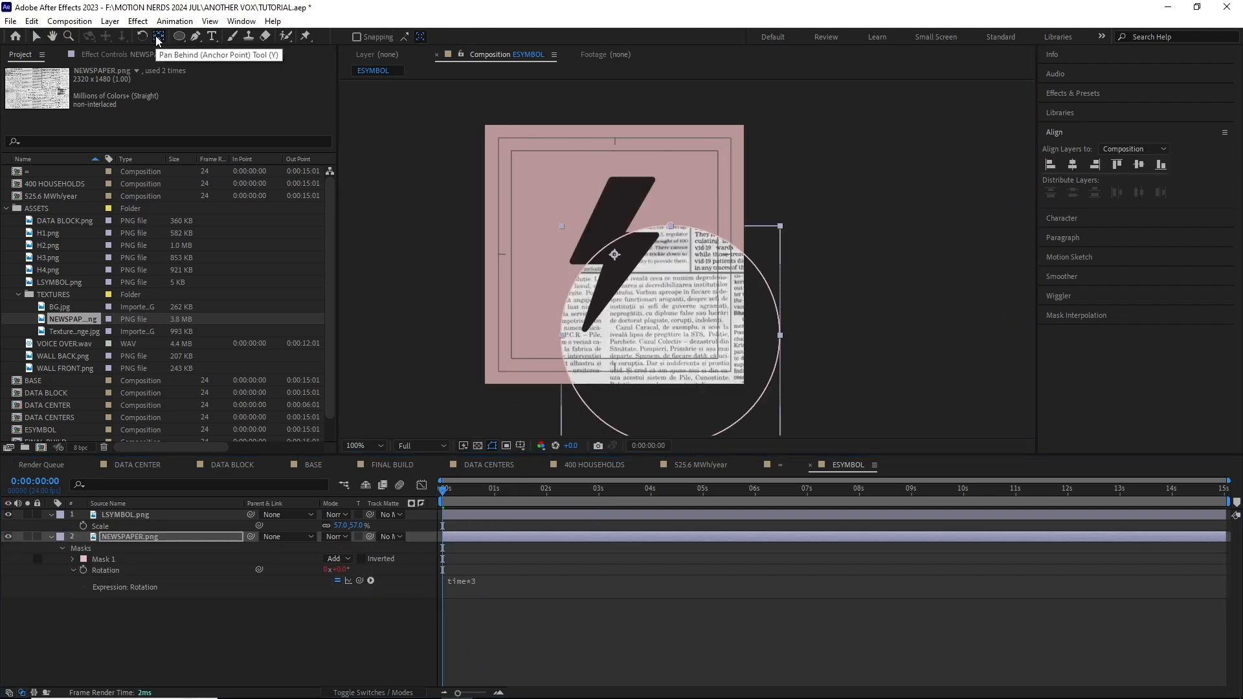
ctrl+alt+double_click(157, 39)
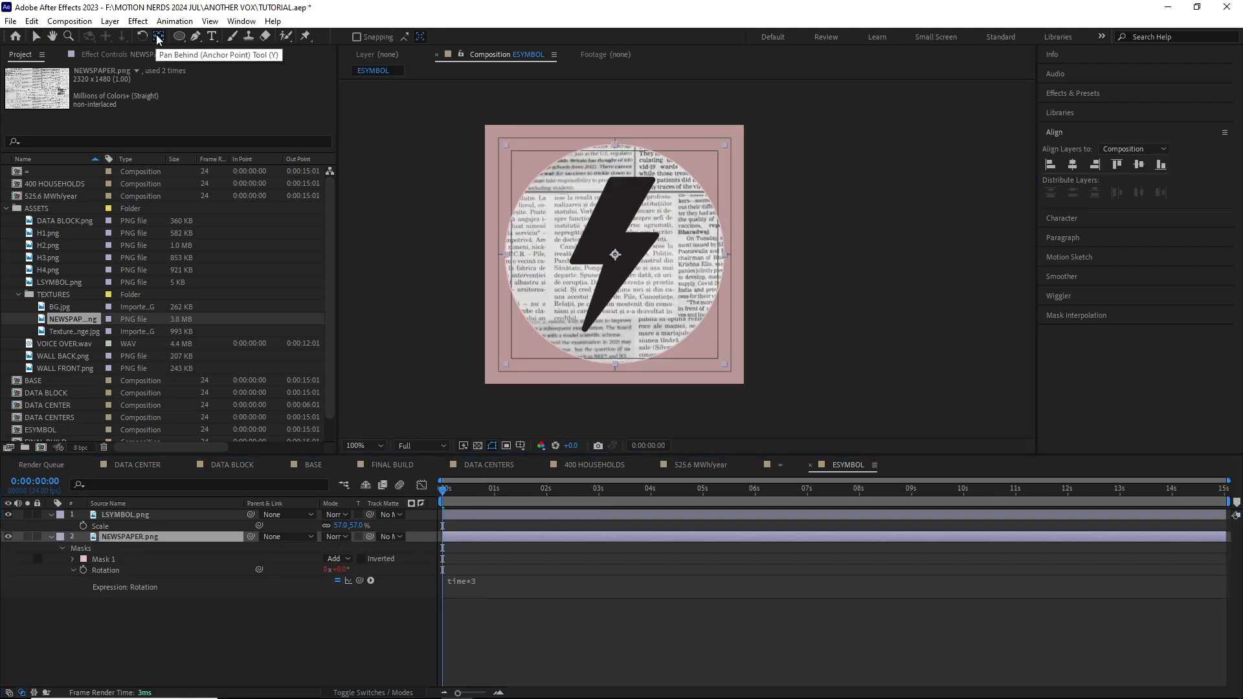
mouse_move(452, 497)
mouse_down()
mouse_move(669, 496)
mouse_move(446, 490)
mouse_up()
Apply Tint to the newspaper circle and swap its colors for a dark paper with light text
click(138, 21)
mouse_move(214, 166)
click(343, 612)
click(224, 126)
click(492, 490)
Apply a Fill effect to LSYMBOL.png and set its color to yellow
click(169, 515)
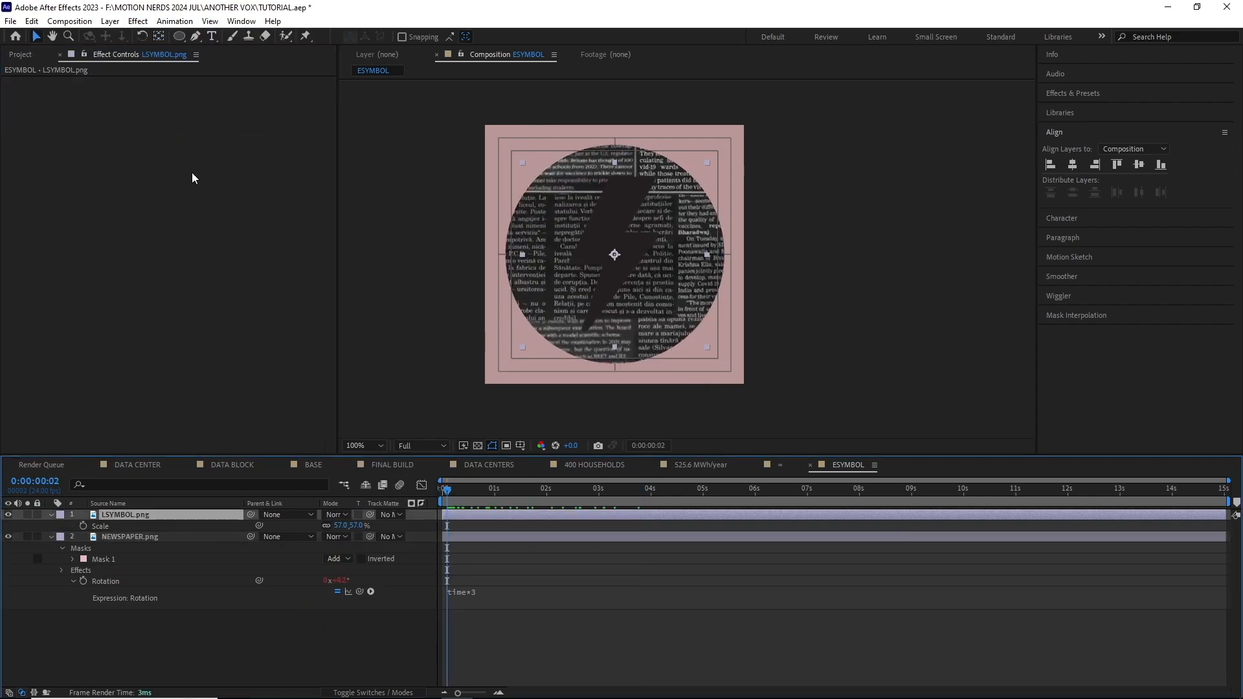
click(138, 21)
mouse_move(170, 211)
click(361, 426)
click(186, 115)
click(507, 441)
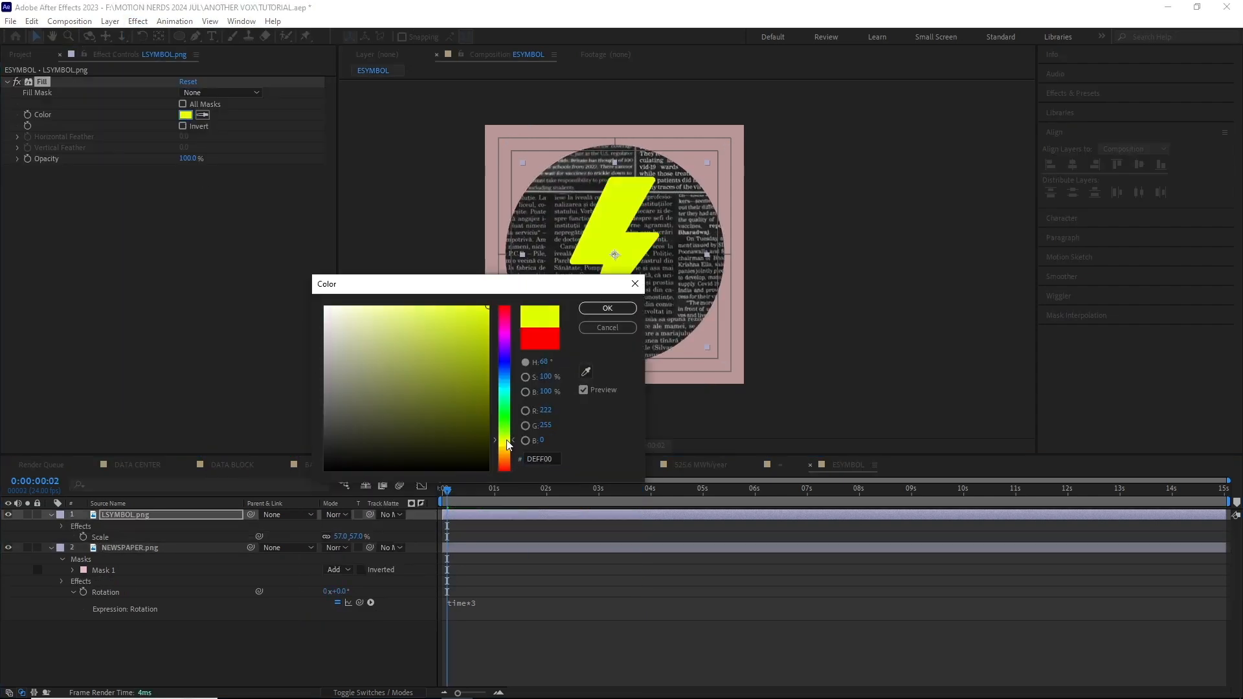
drag(507, 444, 507, 445)
click(463, 319)
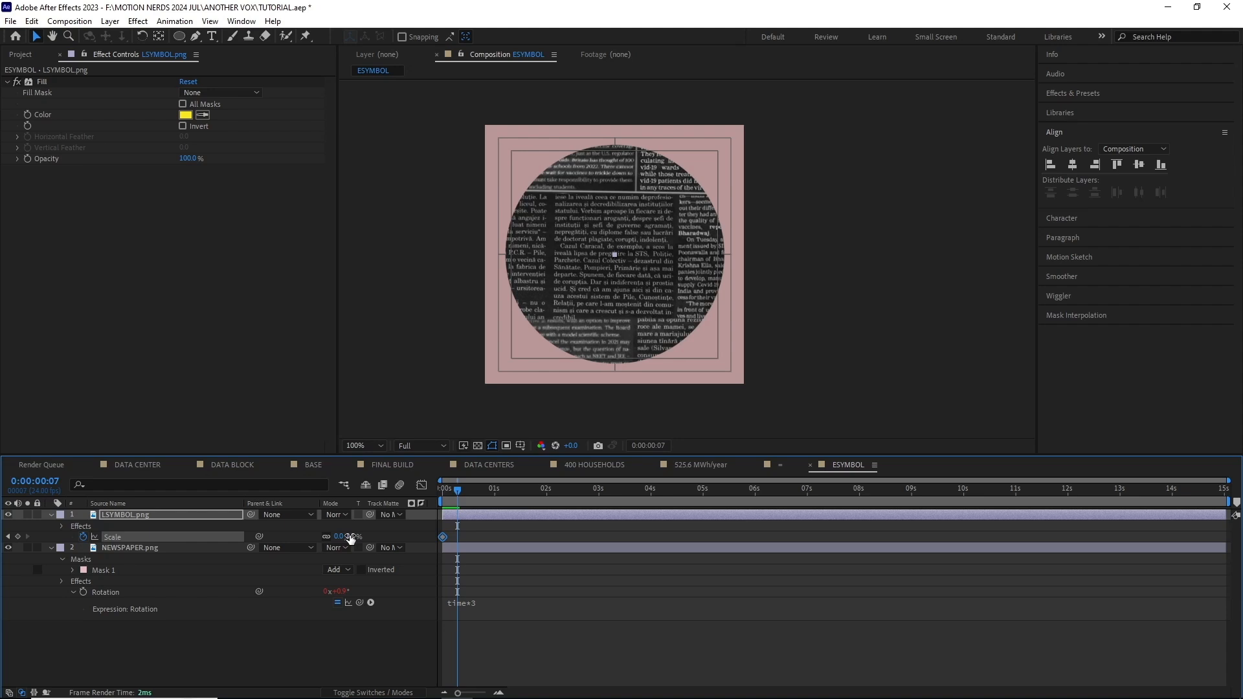
Animate the bolt's scale from 0% to 67% at frame 7 and 57% at frame 17, and delay the layer to frame 6
drag(351, 537, 393, 536)
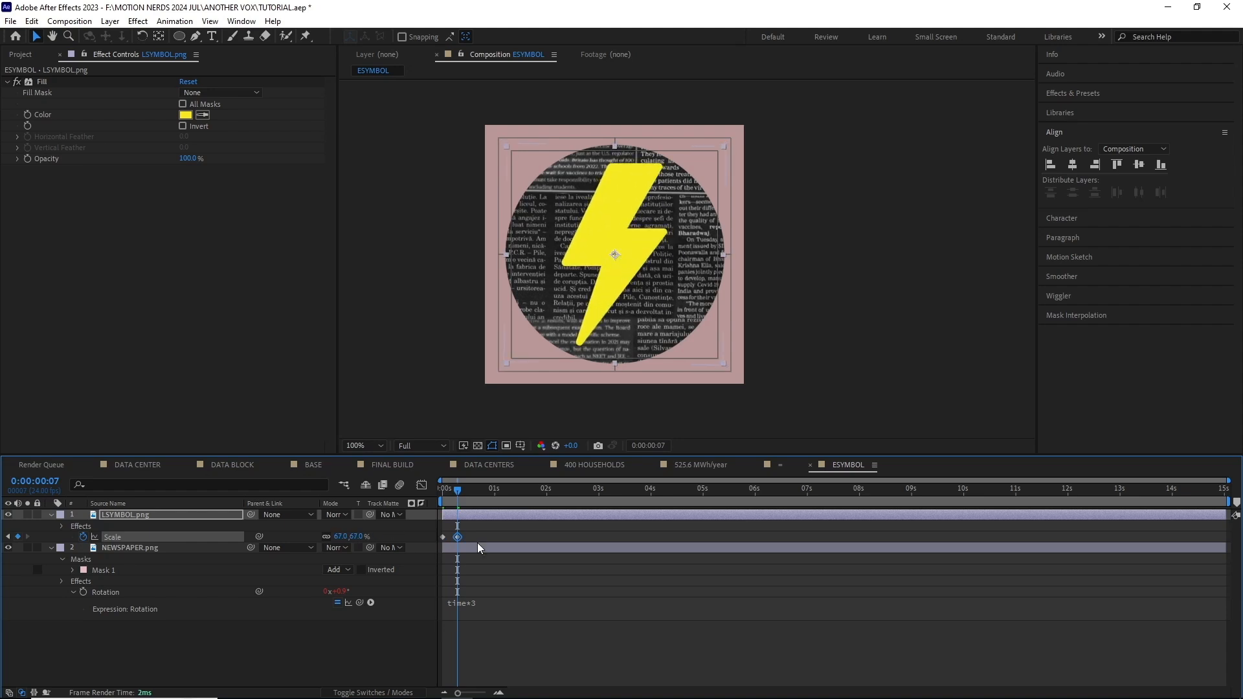
key(space)
click(357, 537)
text(57)
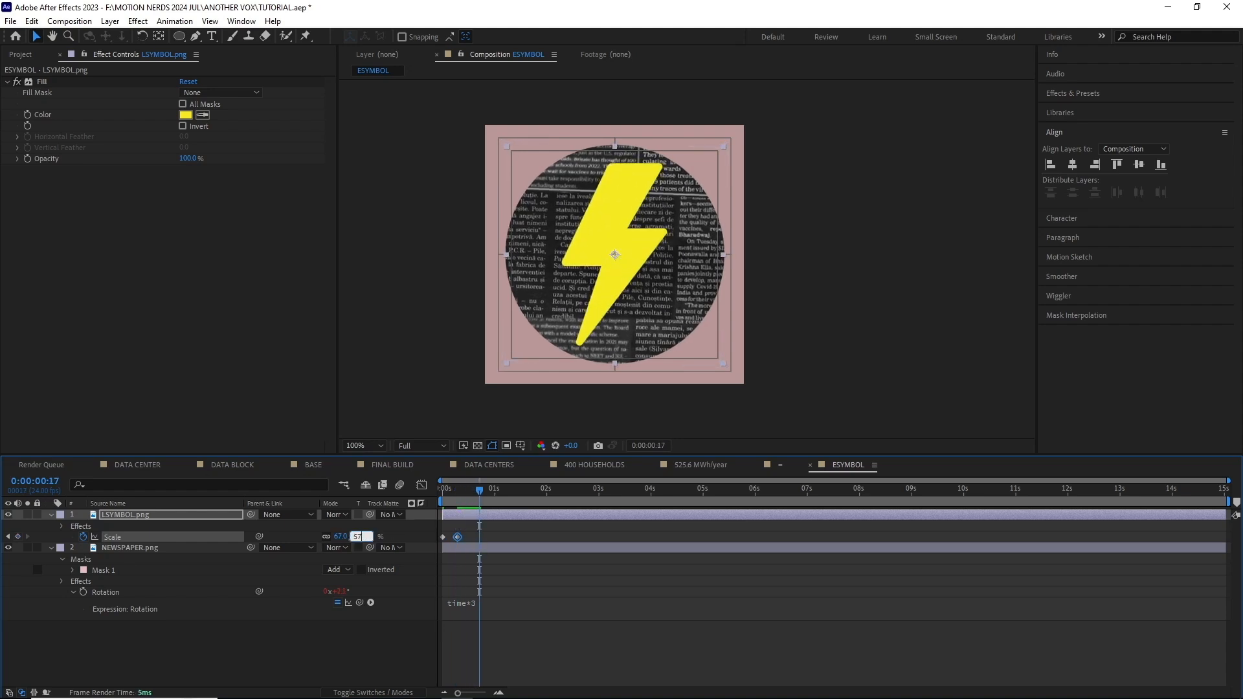
key(Return)
drag(479, 490, 479, 516)
key(space)
Apply Easy Ease to the bolt's scale keyframes, reshape the speed curve for a sharp early peak, and preview the animation
drag(502, 532, 455, 541)
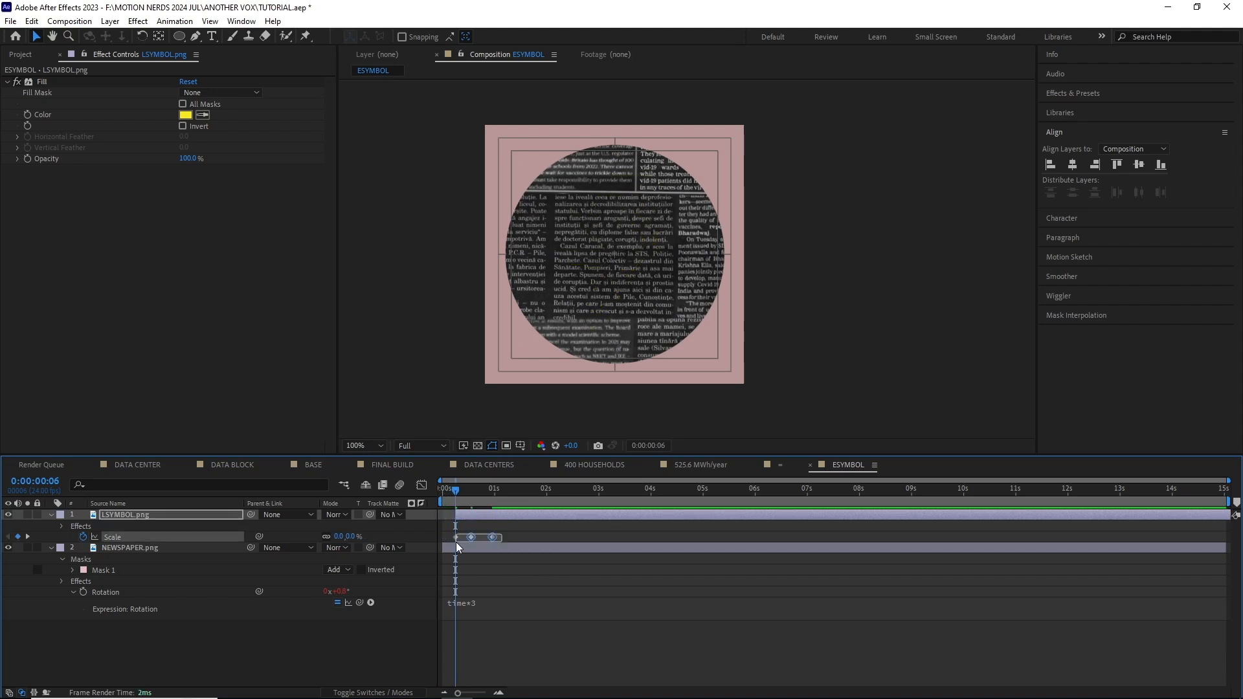
key(F9)
key(shift+F3)
drag(459, 692, 482, 692)
click(542, 625)
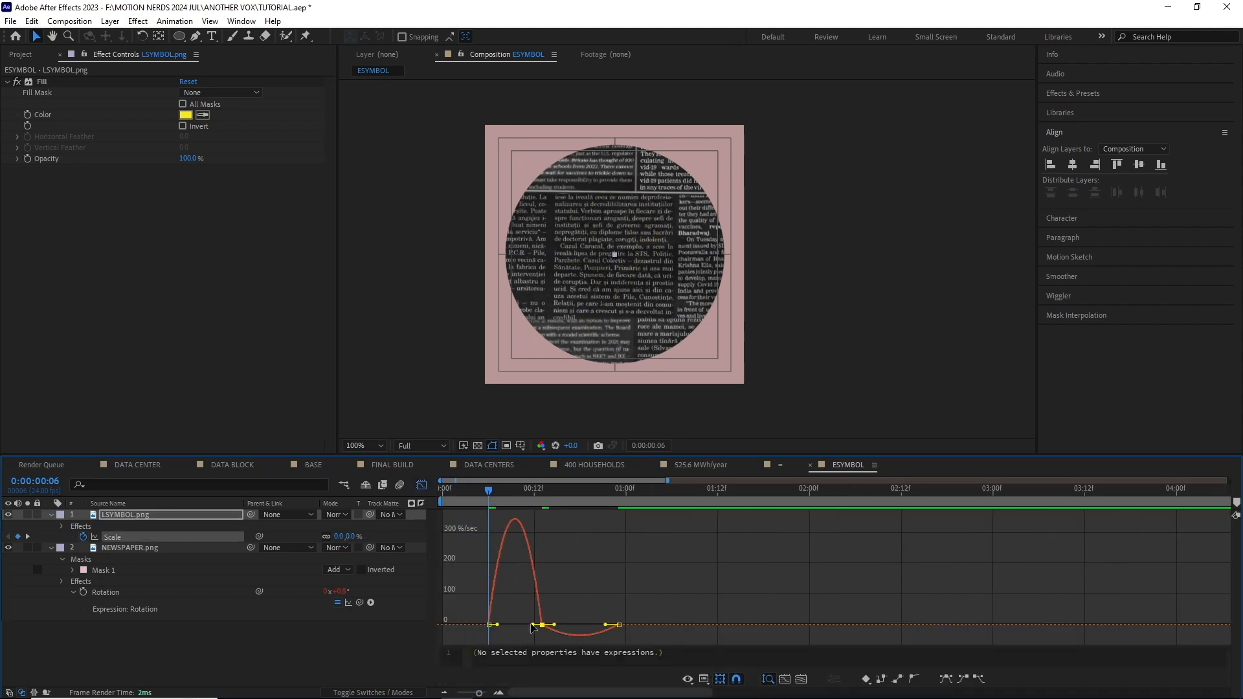
drag(533, 625, 569, 631)
drag(475, 491, 459, 491)
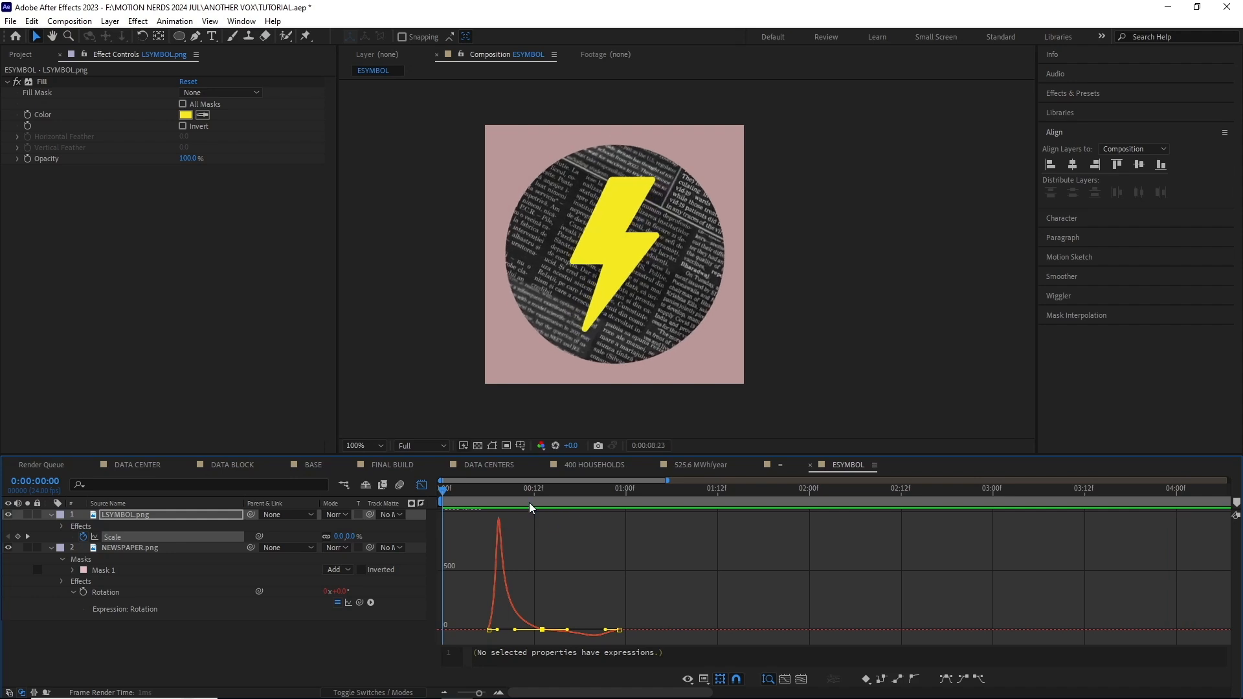
key(space)
drag(1004, 480, 440, 480)
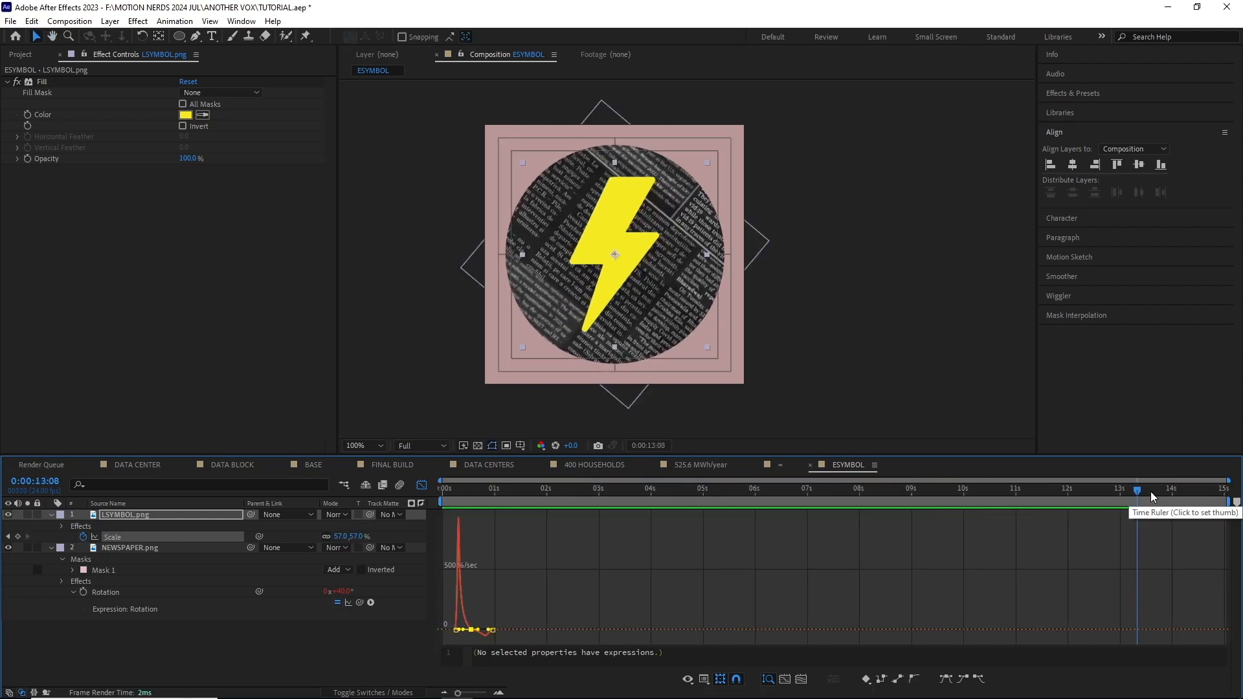
drag(1229, 502, 555, 501)
key(space)
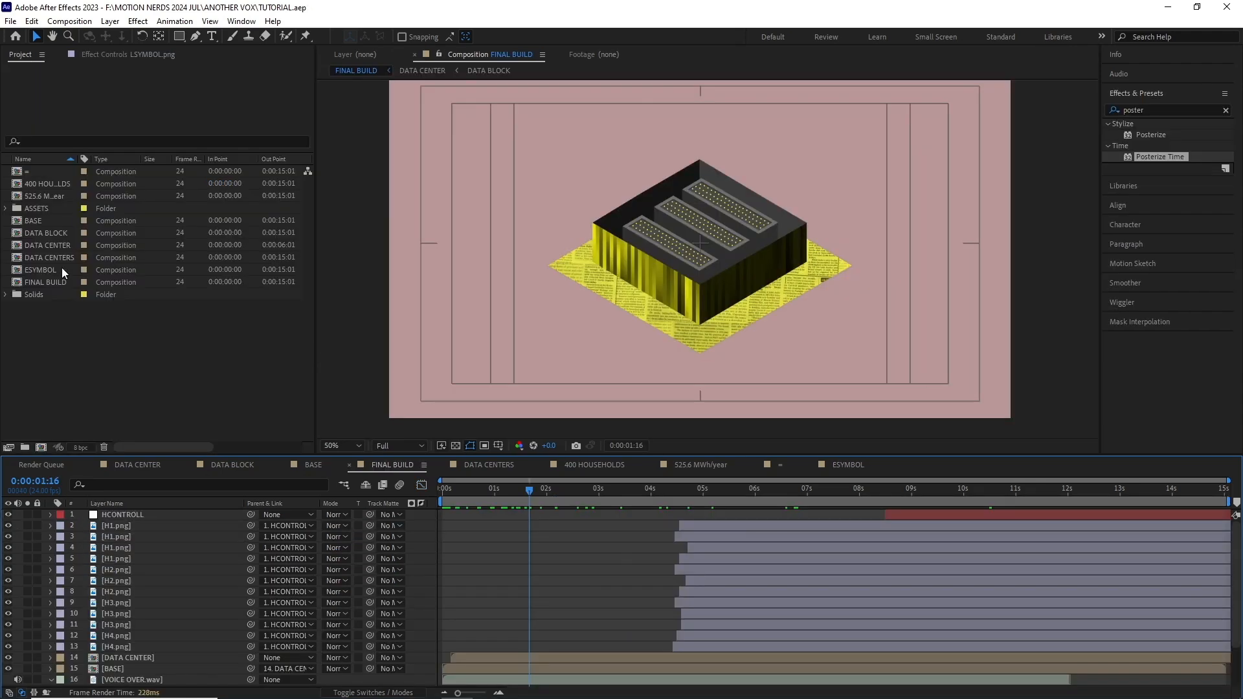
Add the DATA CENTERS composition as the top layer of FINAL BUILD, above and right of the building, starting at 0:18
click(45, 257)
drag(45, 257, 544, 347)
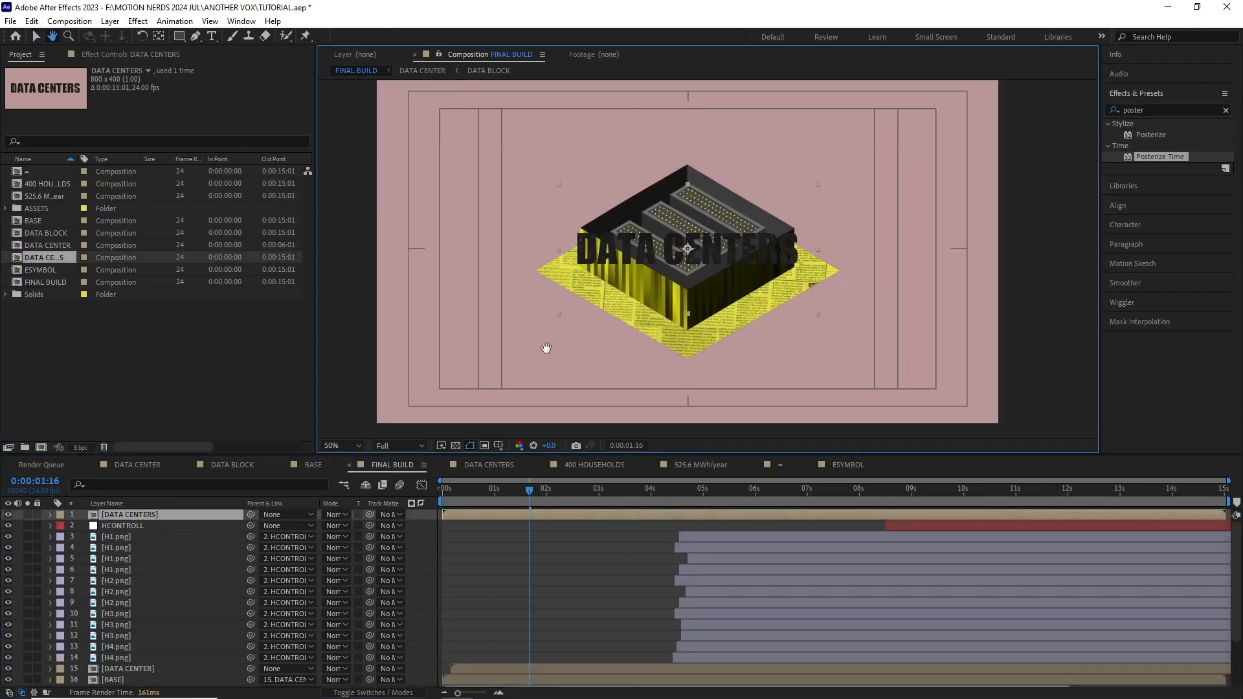
drag(529, 494, 496, 497)
scroll(496, 504, down, 2)
key(space)
scroll(483, 516, up, 3)
drag(486, 516, 512, 519)
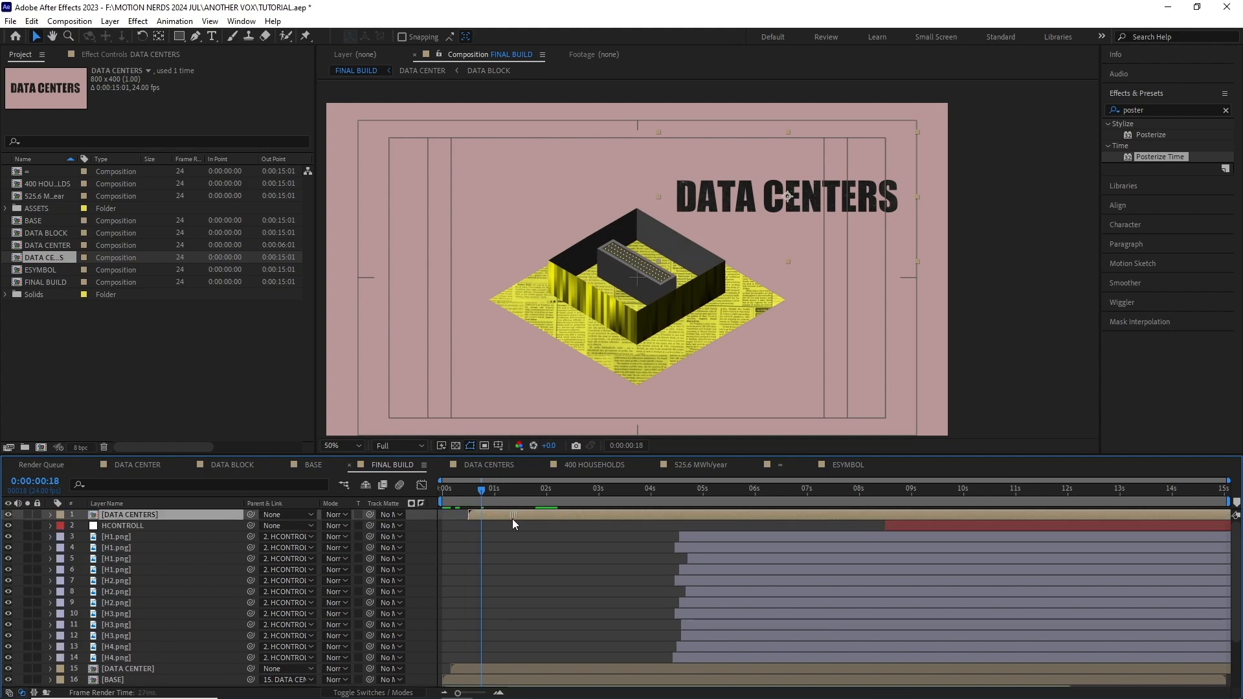
Keyframe the DATA CENTERS title's position from above the frame at 0:18 down to 1479, 244
key(p)
drag(352, 525, 235, 542)
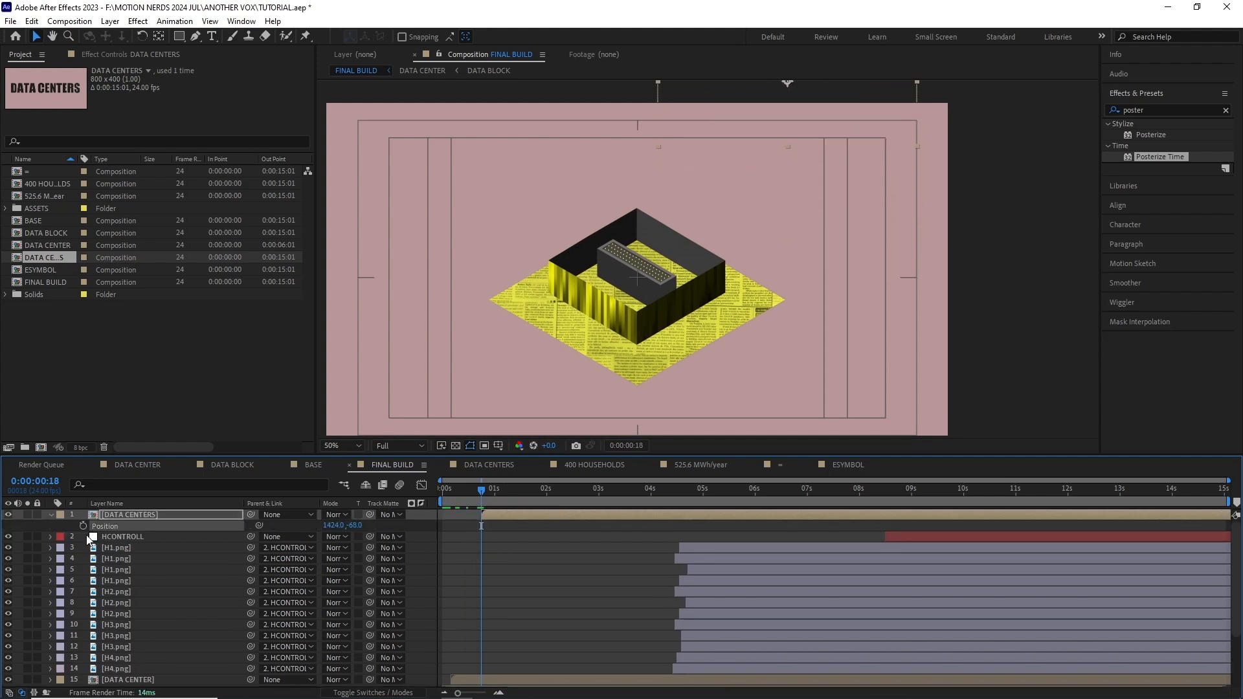
click(83, 526)
click(507, 493)
mouse_move(505, 496)
mouse_down()
mouse_move(483, 498)
mouse_move(515, 500)
mouse_up()
drag(356, 525, 474, 522)
drag(330, 525, 366, 526)
Apply Easy Ease to the title's position keyframes, adjust the speed curve, and end the title layer at about 4.6 seconds
click(472, 515)
drag(474, 500, 471, 535)
key(F9)
key(shift+F3)
drag(508, 636, 500, 636)
drag(503, 501, 682, 496)
click(422, 485)
key(space)
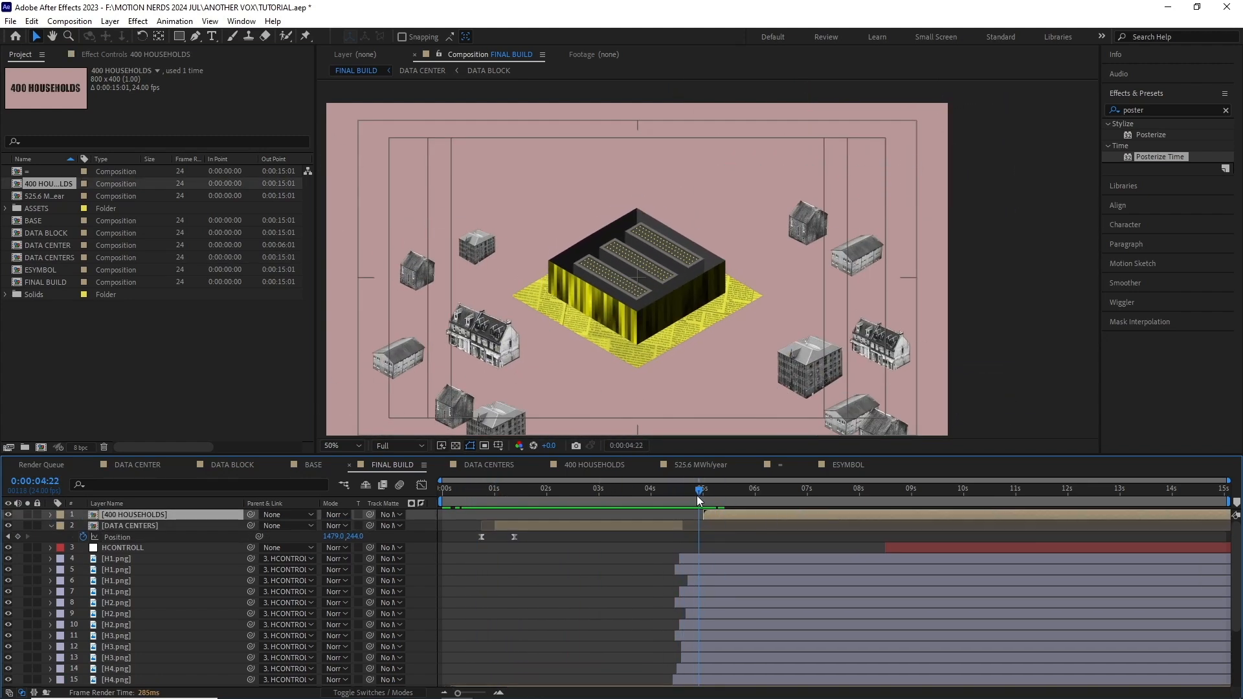
Animate the = layer's scale from 0% at 9:09 to 125% with Easy Ease keyframes
key(u)
drag(698, 497, 927, 491)
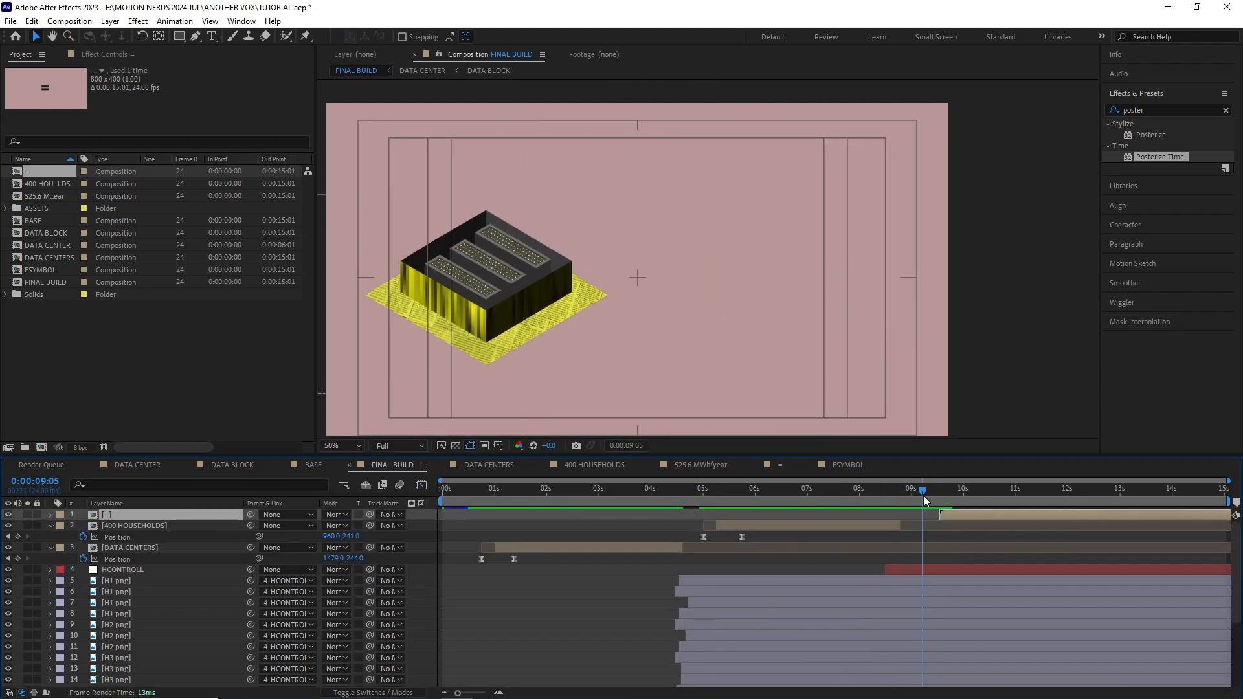
key(s)
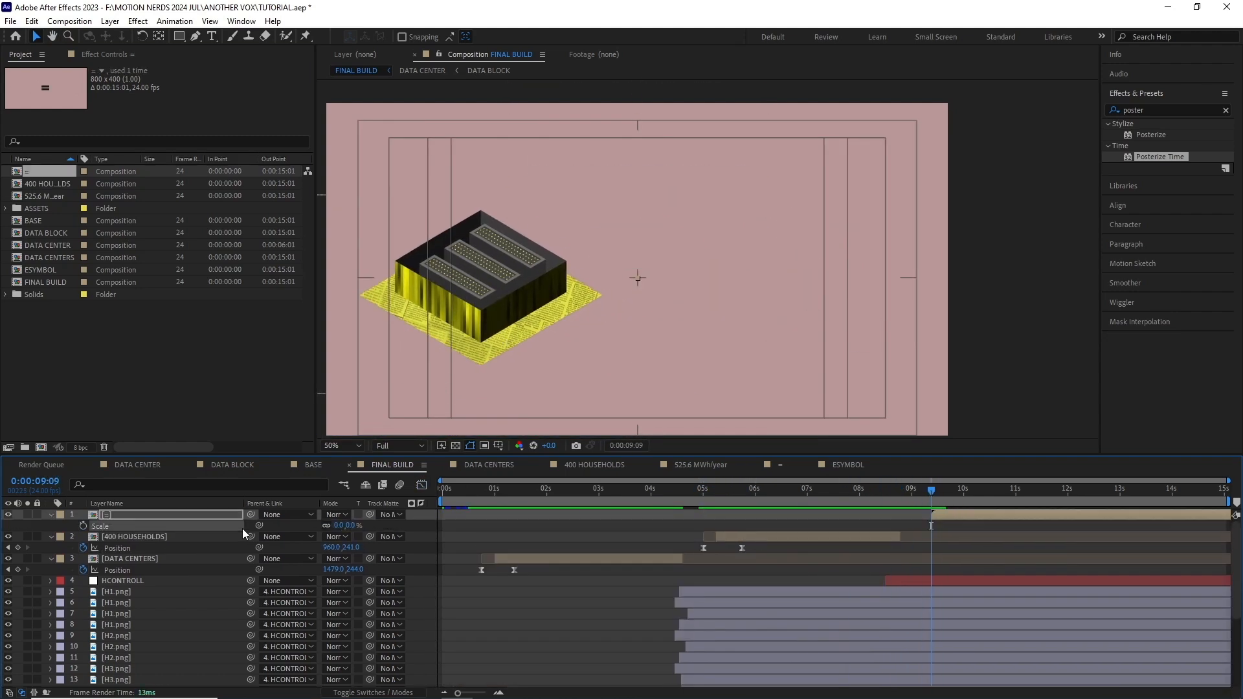
mouse_move(933, 496)
mouse_down()
mouse_move(965, 496)
mouse_move(933, 499)
mouse_move(948, 502)
mouse_up()
key(F9)
click(421, 485)
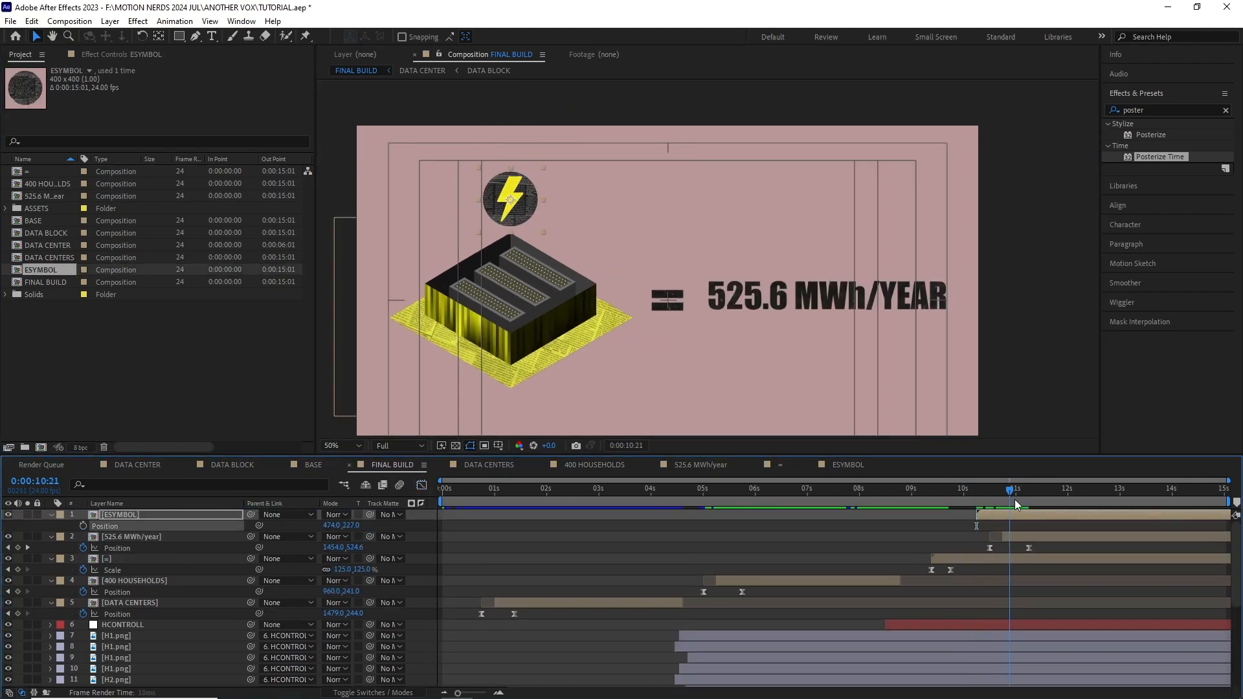
Animate the ESYMBOL layer's scale from 0% at its start to 55%, and smooth the two keyframes in the Graph Editor
key(space)
key(Page_Up)
key(s)
click(347, 526)
text(0)
key(Return)
key(alt+shift+s)
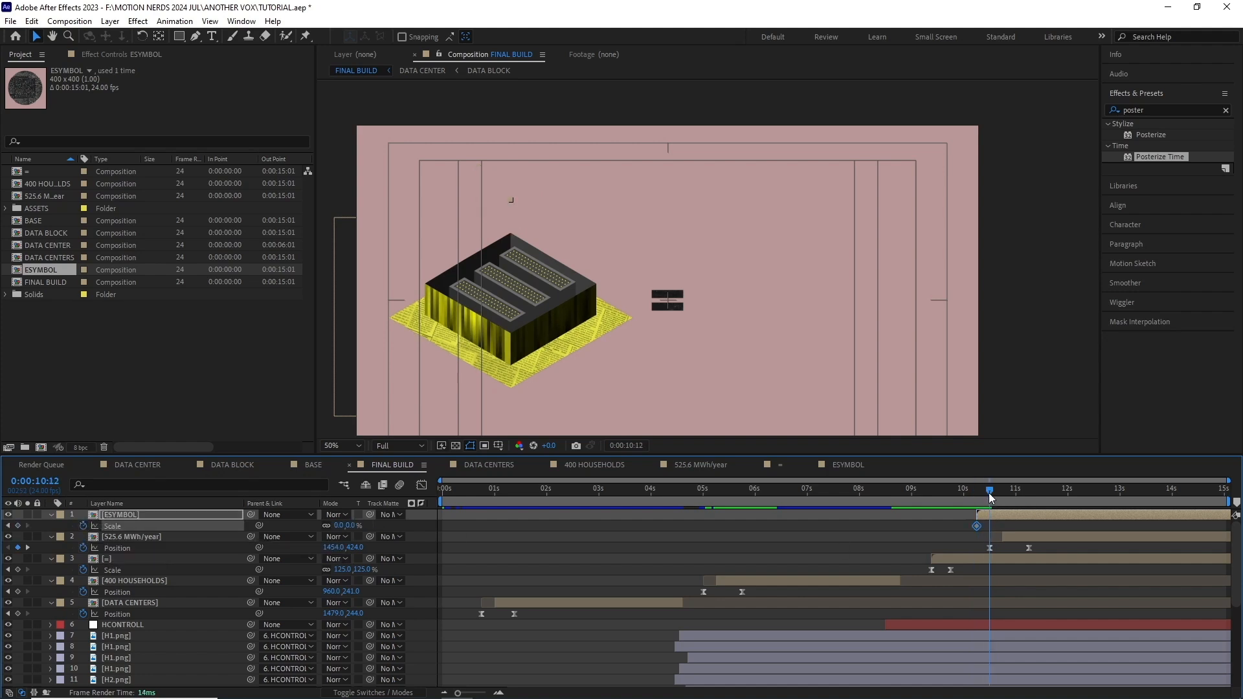
drag(338, 526, 391, 529)
key(space)
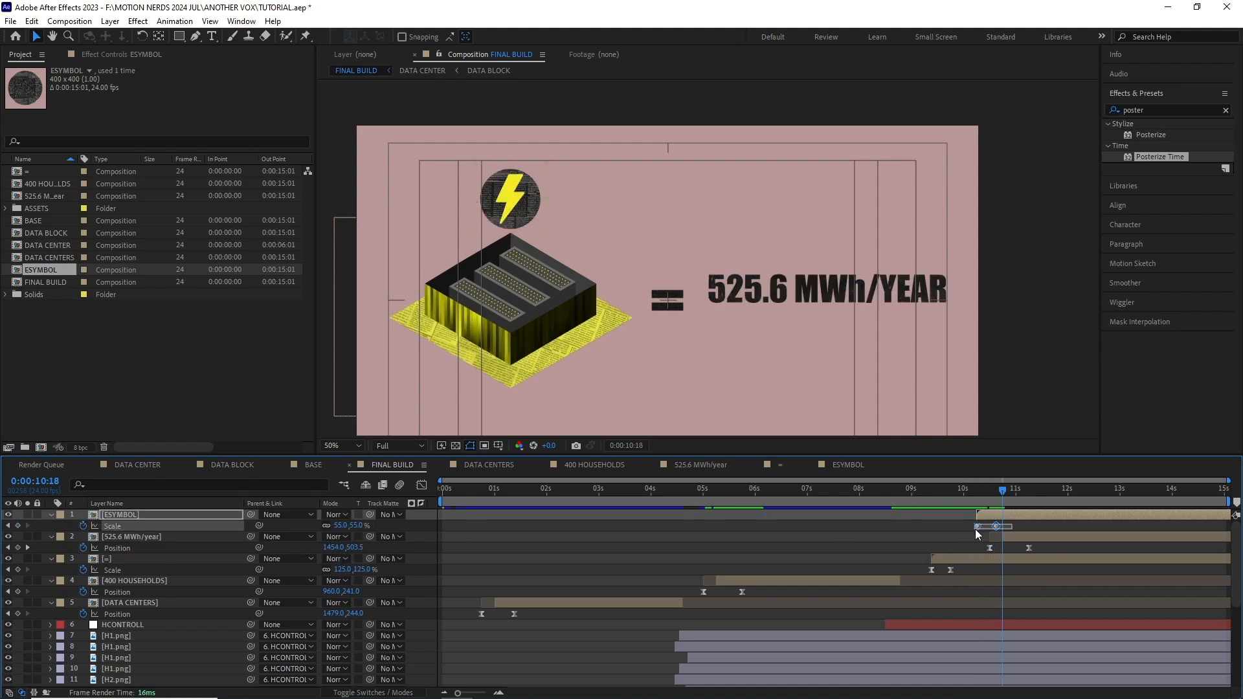
key(shift+F3)
key(shift+F3)
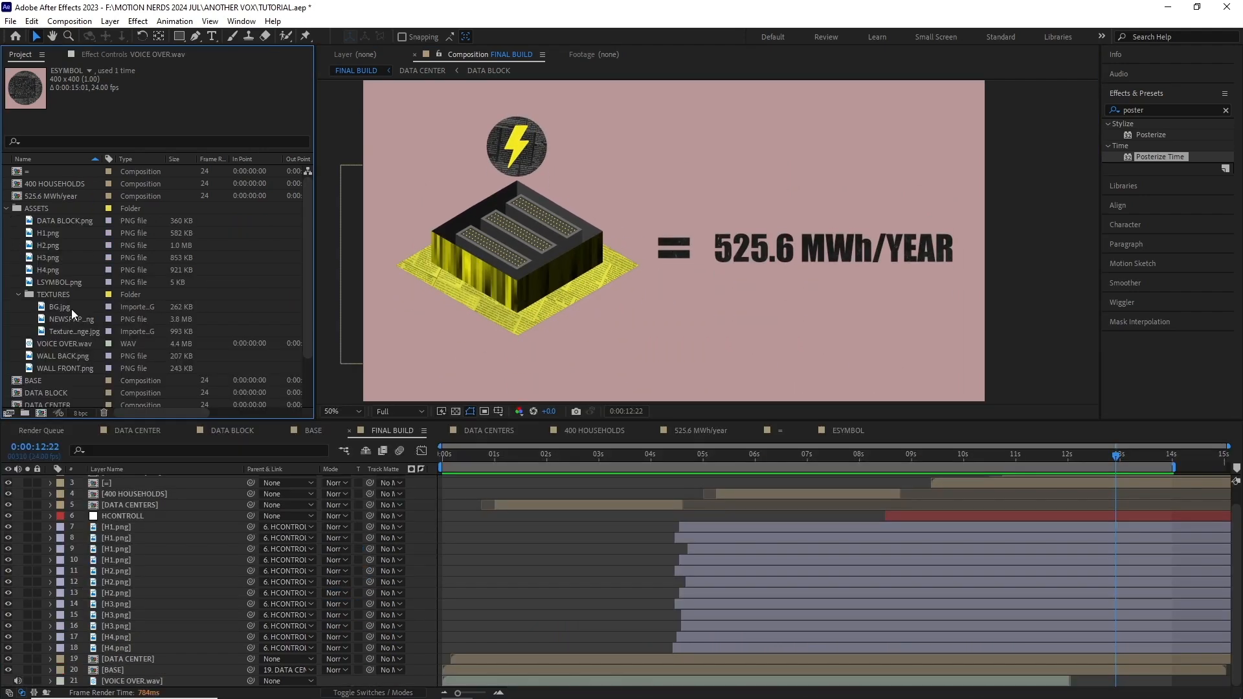
Add BG.jpg to FINAL BUILD directly below the BASE layer and scale it to 51%
drag(72, 309, 120, 674)
scroll(588, 305, down, 2)
mouse_move(600, 313)
mouse_down()
mouse_move(579, 311)
mouse_move(597, 316)
mouse_up()
scroll(579, 312, up, 2)
key(s)
drag(342, 670, 302, 668)
Create a solid named GRID between the BASE and BG.jpg layers and apply the Grid effect to it
key(ctrl+y)
key(Return)
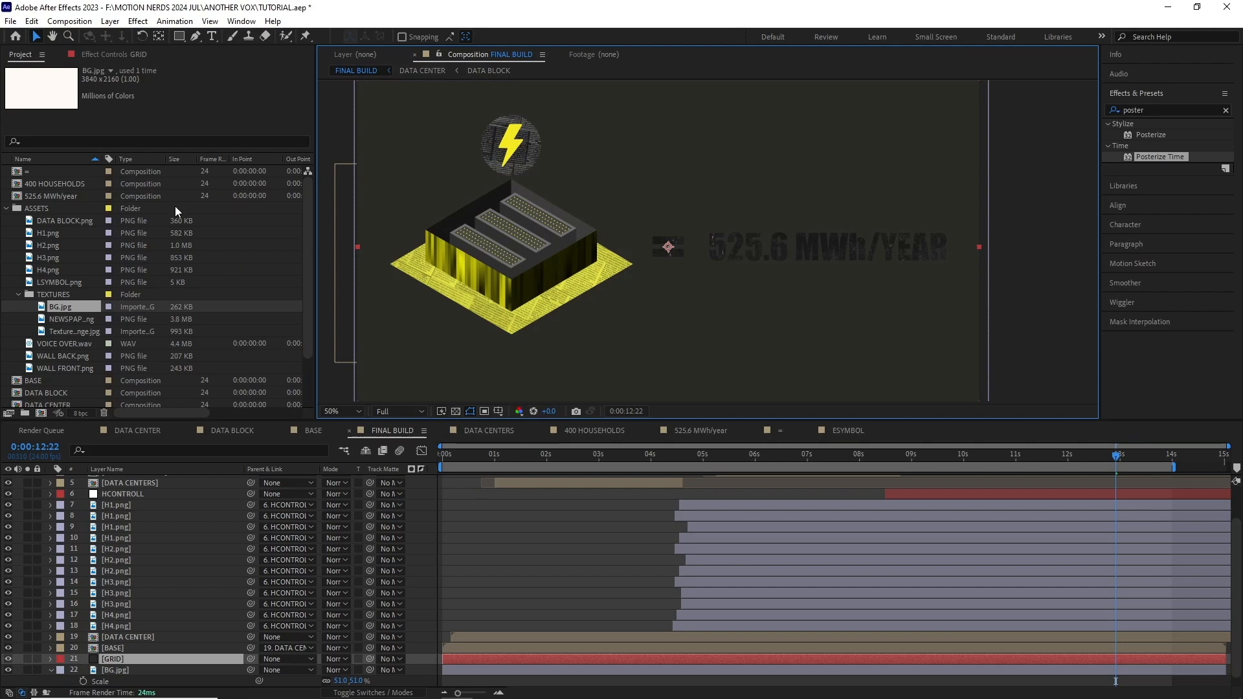
click(138, 20)
mouse_move(236, 208)
click(337, 430)
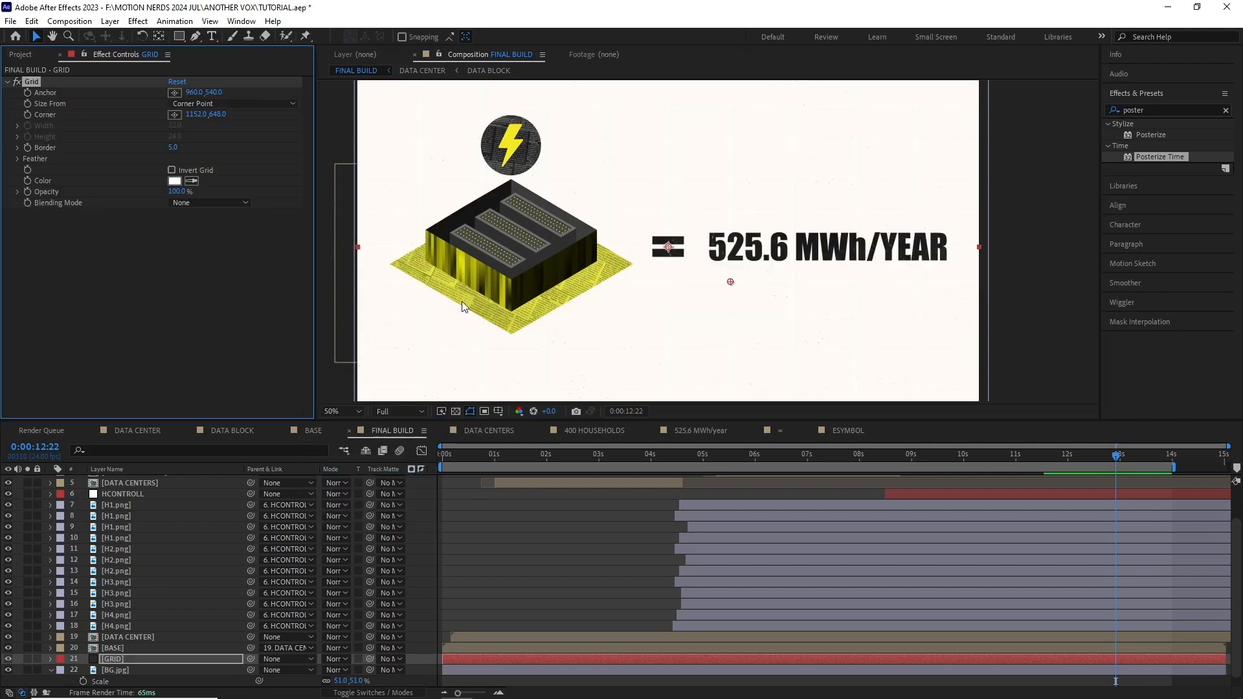
Sample the building's dark gray as the grid color and set Size From to Width Slider
click(192, 181)
click(504, 191)
click(226, 104)
click(211, 132)
click(228, 105)
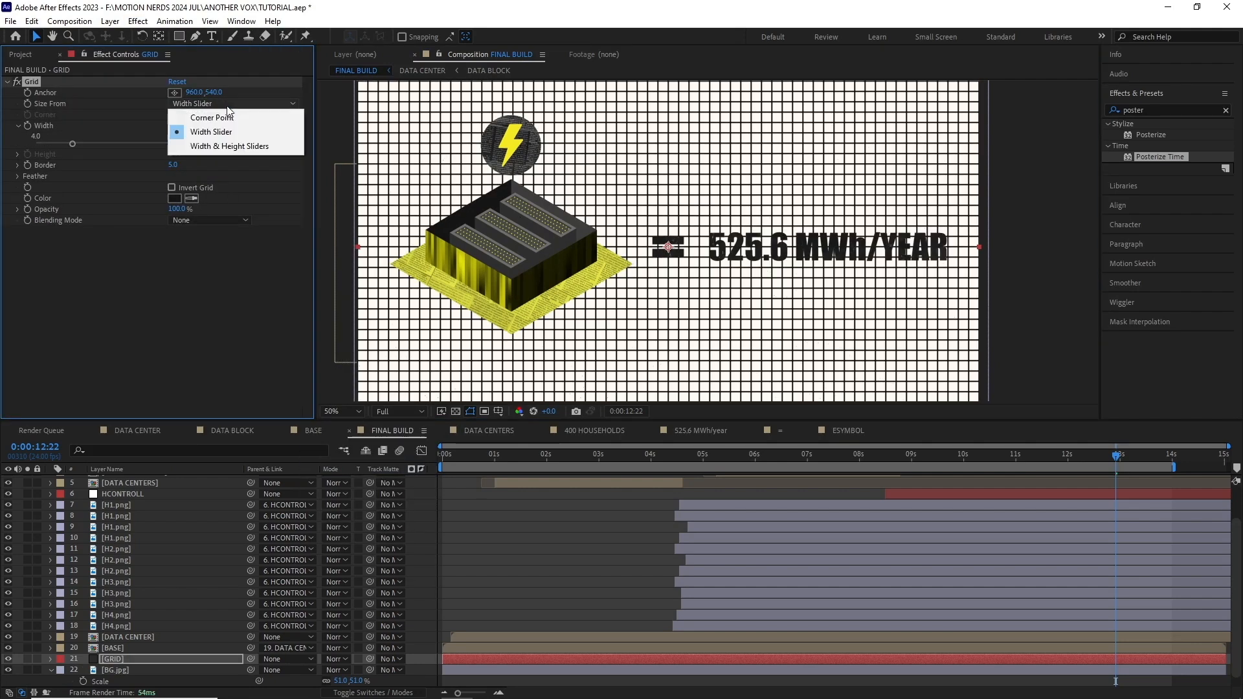
click(227, 130)
Set the grid's width to 57 and its border to 3
click(173, 125)
text(57)
key(Return)
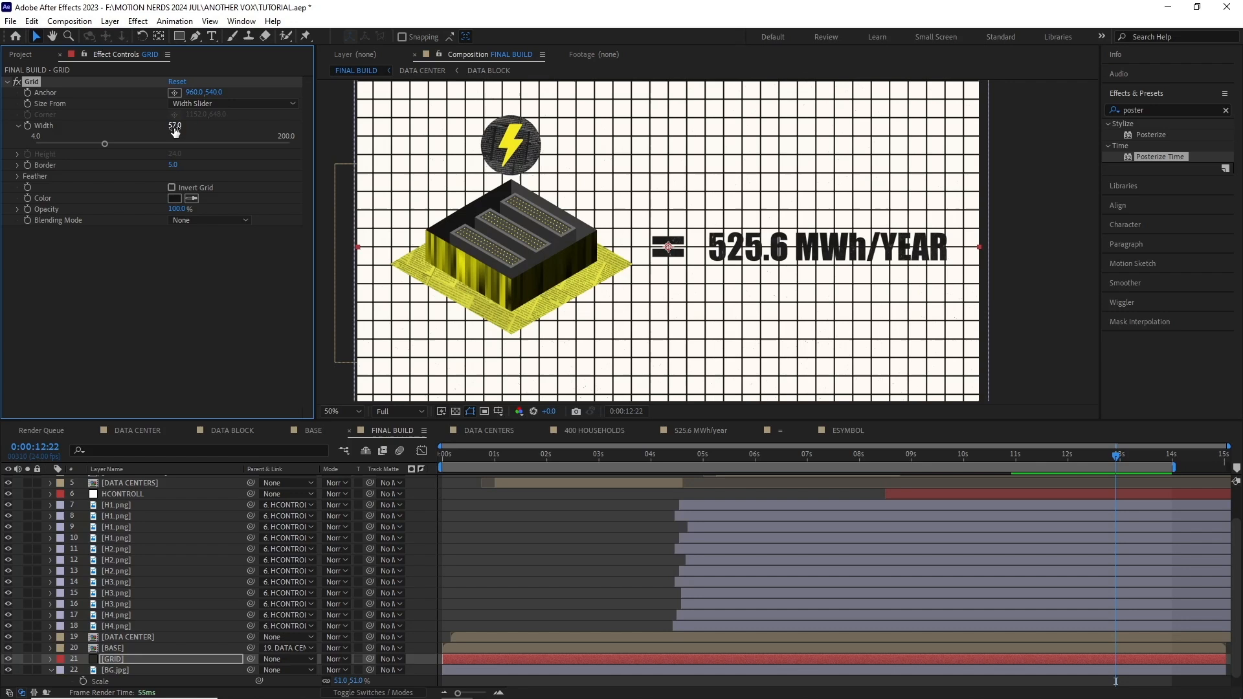
key(space)
mouse_move(695, 255)
mouse_down()
mouse_move(670, 284)
mouse_move(686, 249)
mouse_up()
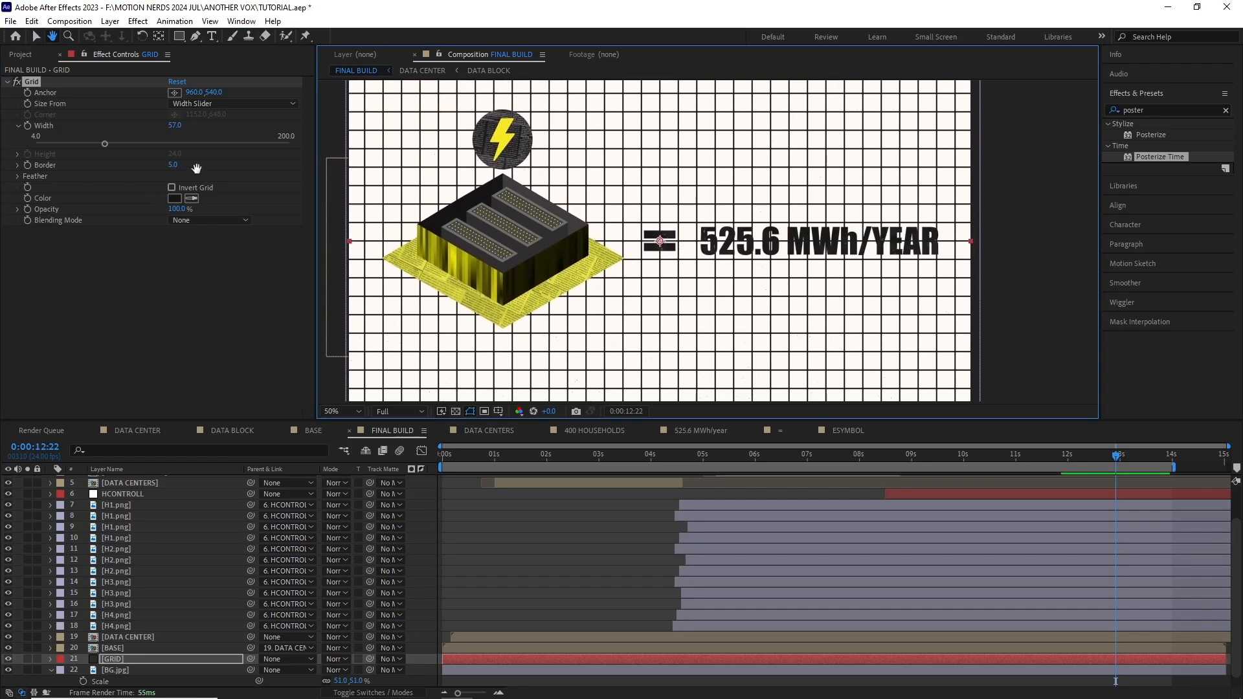
click(171, 166)
text(3)
key(Return)
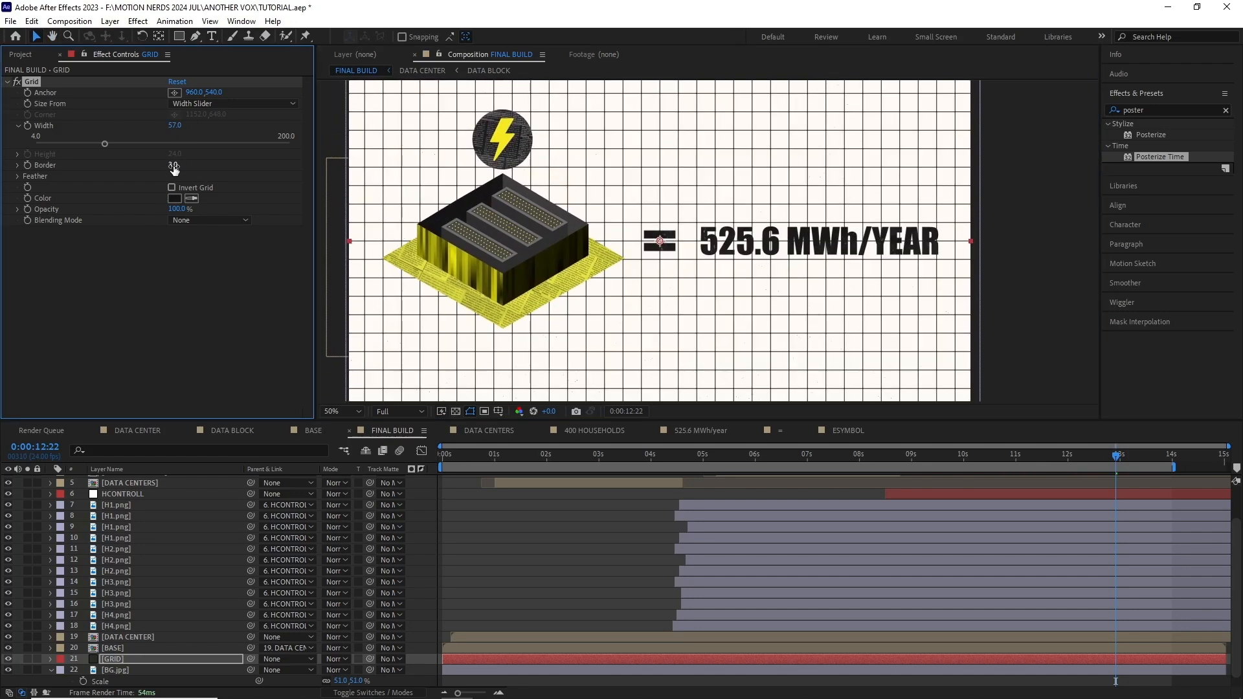
Apply Roughen Edges to the GRID solid with border 0 and scale 10, and compare the lines with the effect off and on
click(138, 20)
mouse_move(302, 338)
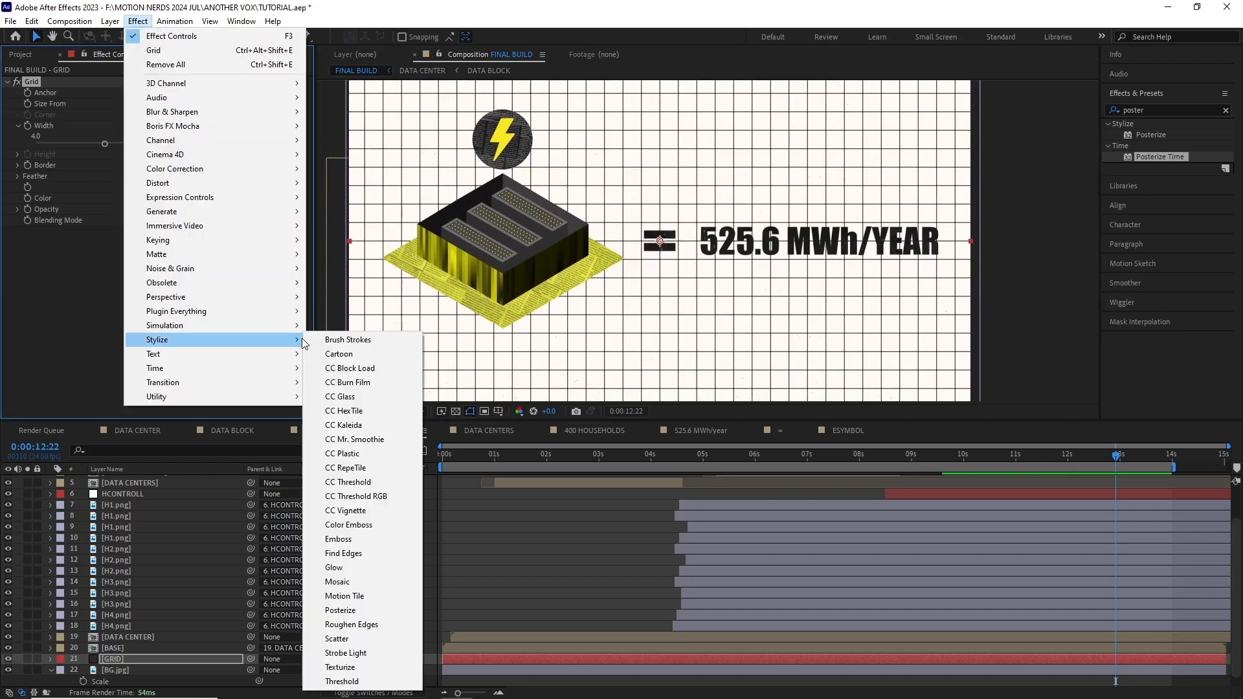
click(362, 625)
key(Return)
click(176, 297)
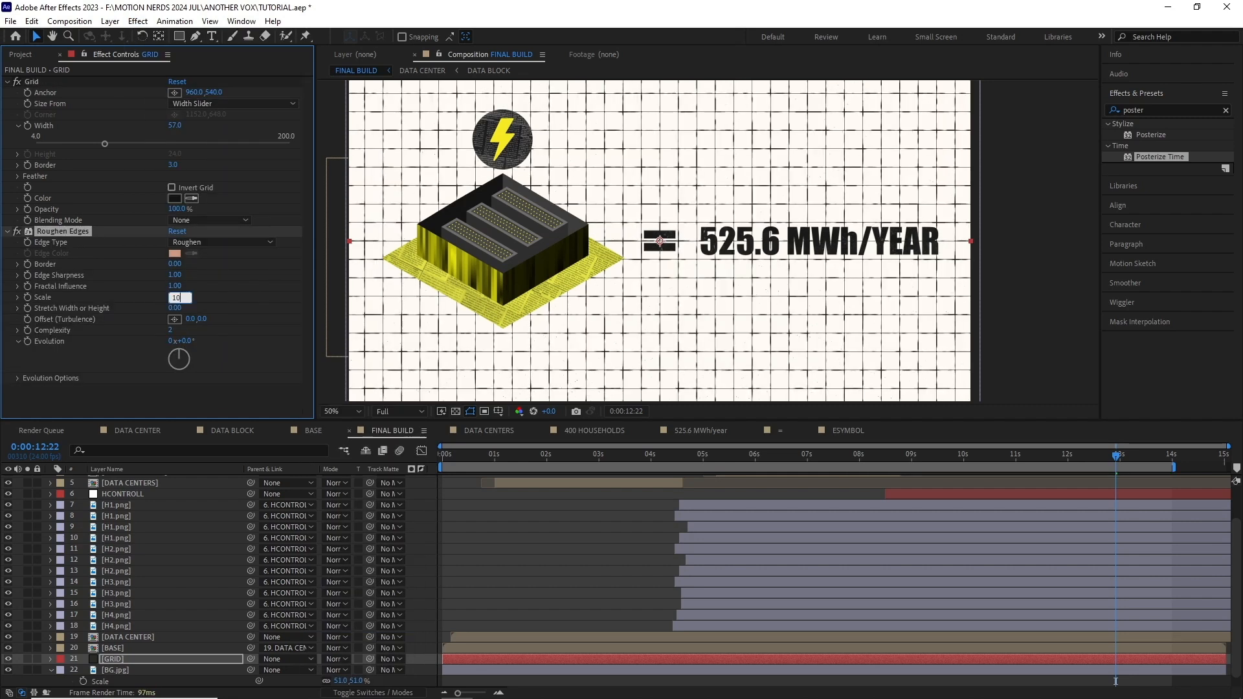
text(10)
key(Return)
scroll(668, 269, up, 2)
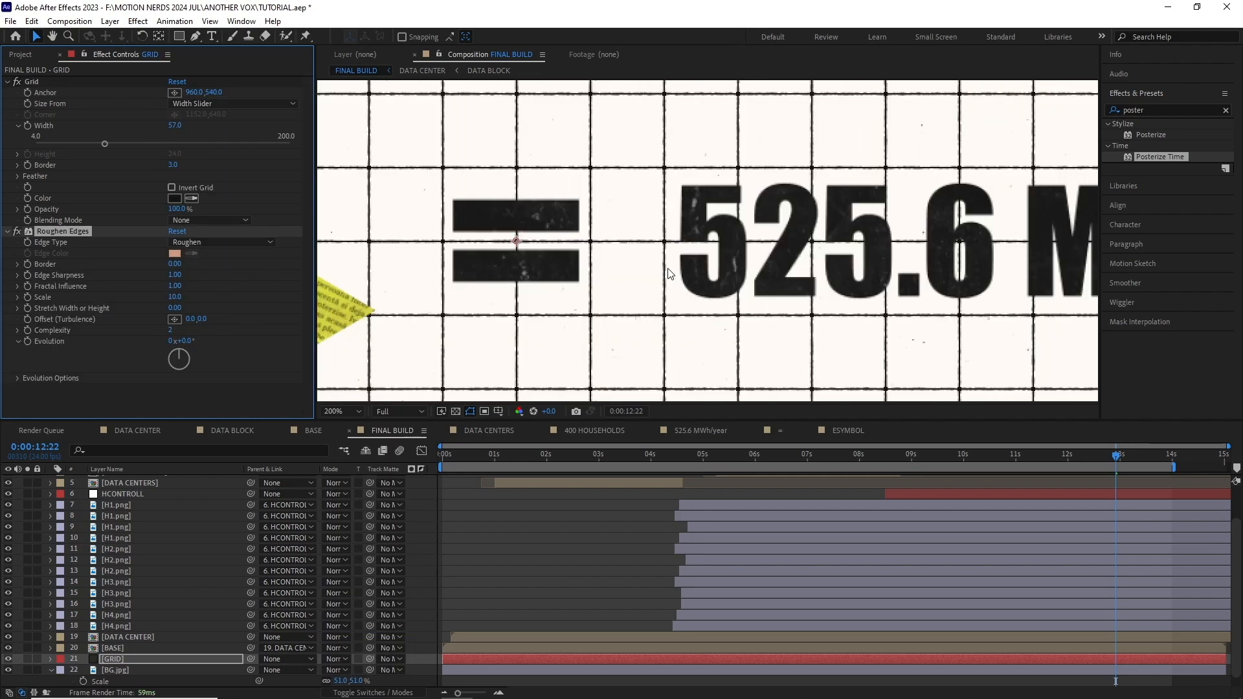
click(18, 232)
click(17, 231)
click(18, 231)
click(18, 232)
scroll(603, 246, down, 2)
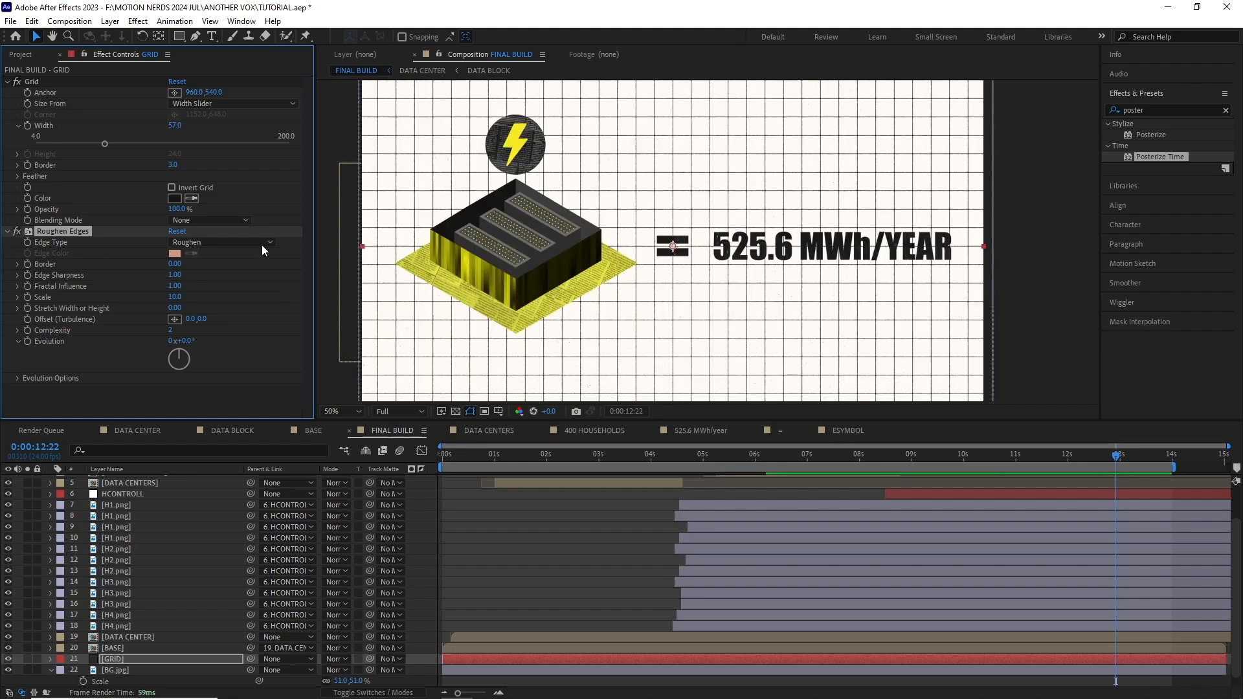
Apply Turbulent Displace to the GRID solid with amount 5 and size 15
click(138, 21)
mouse_move(293, 187)
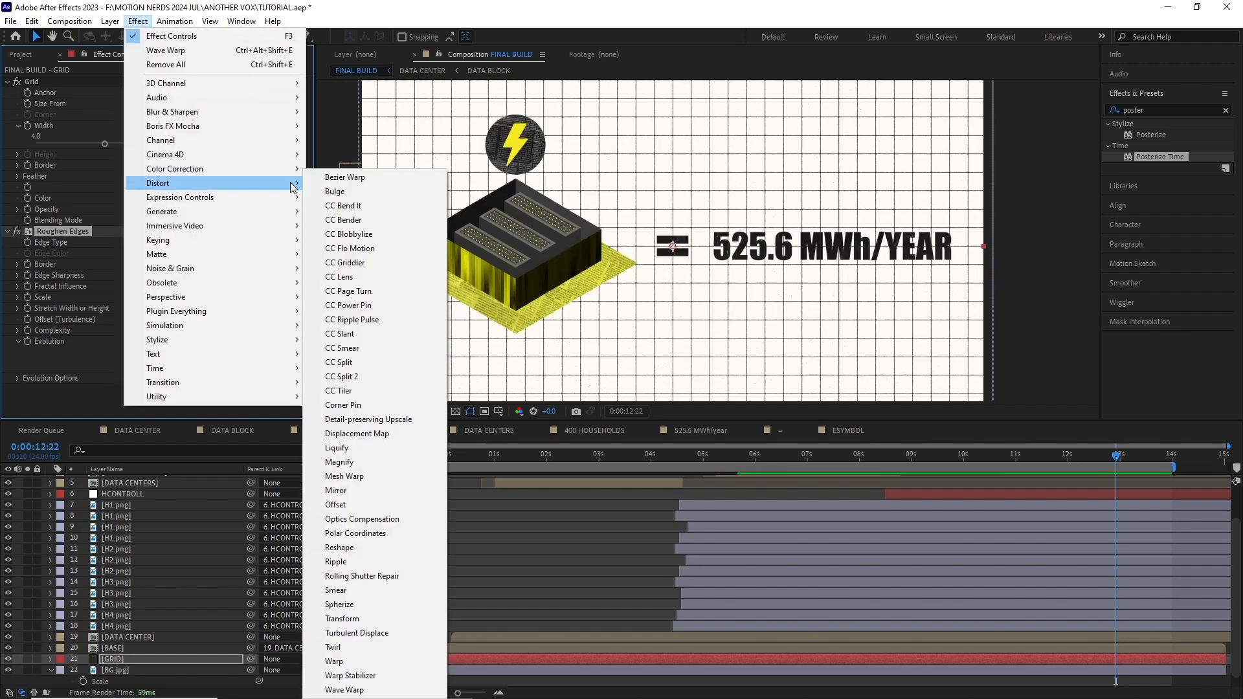
click(357, 633)
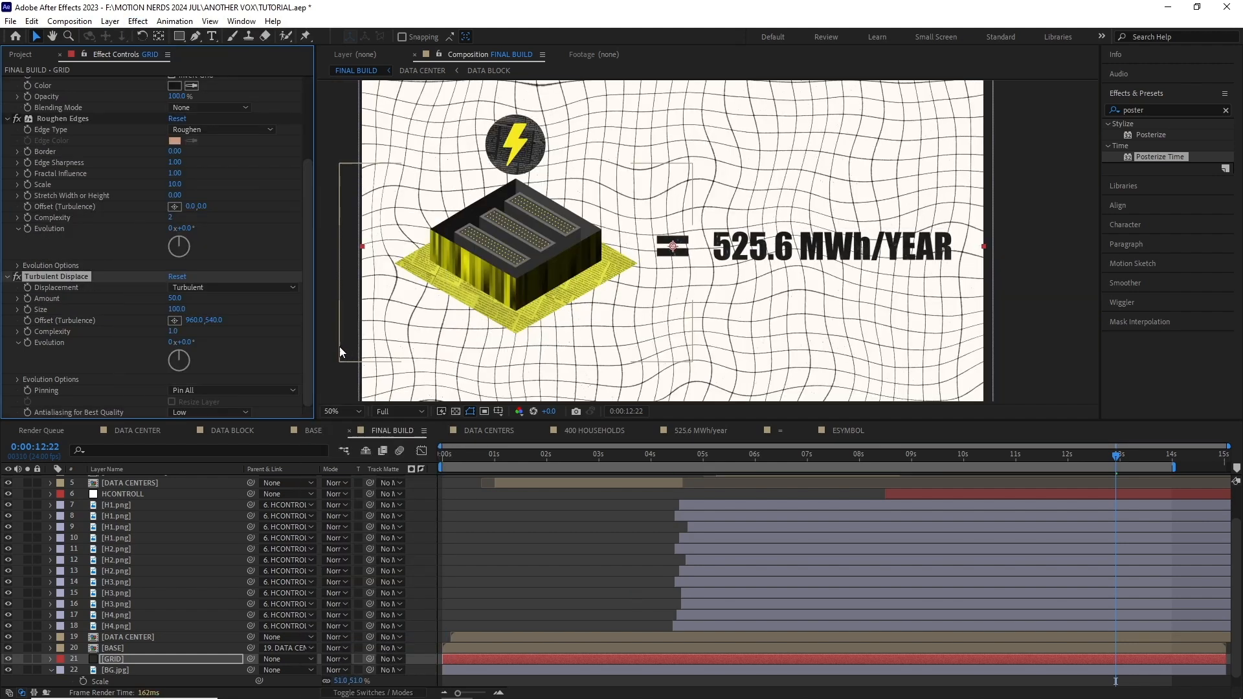
click(179, 310)
text(150)
key(Return)
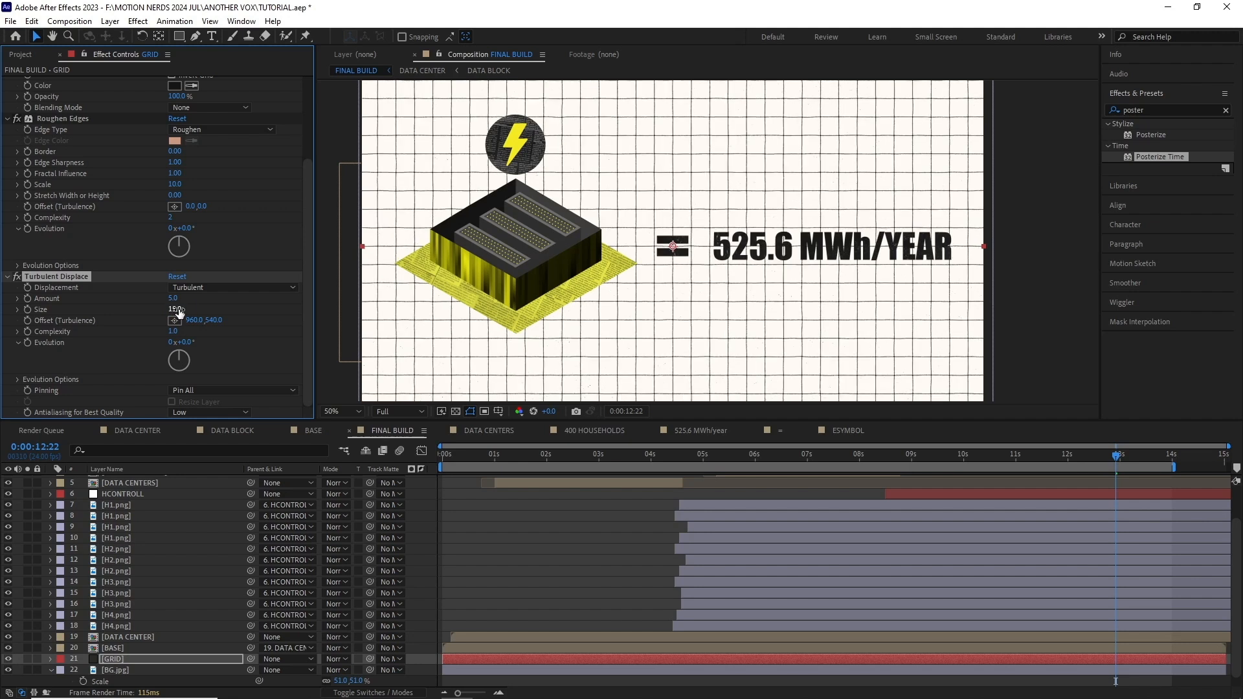
Drive the Turbulent Displace evolution with the expression time*100, and compare the grid with the effect off and on
alt+click(28, 343)
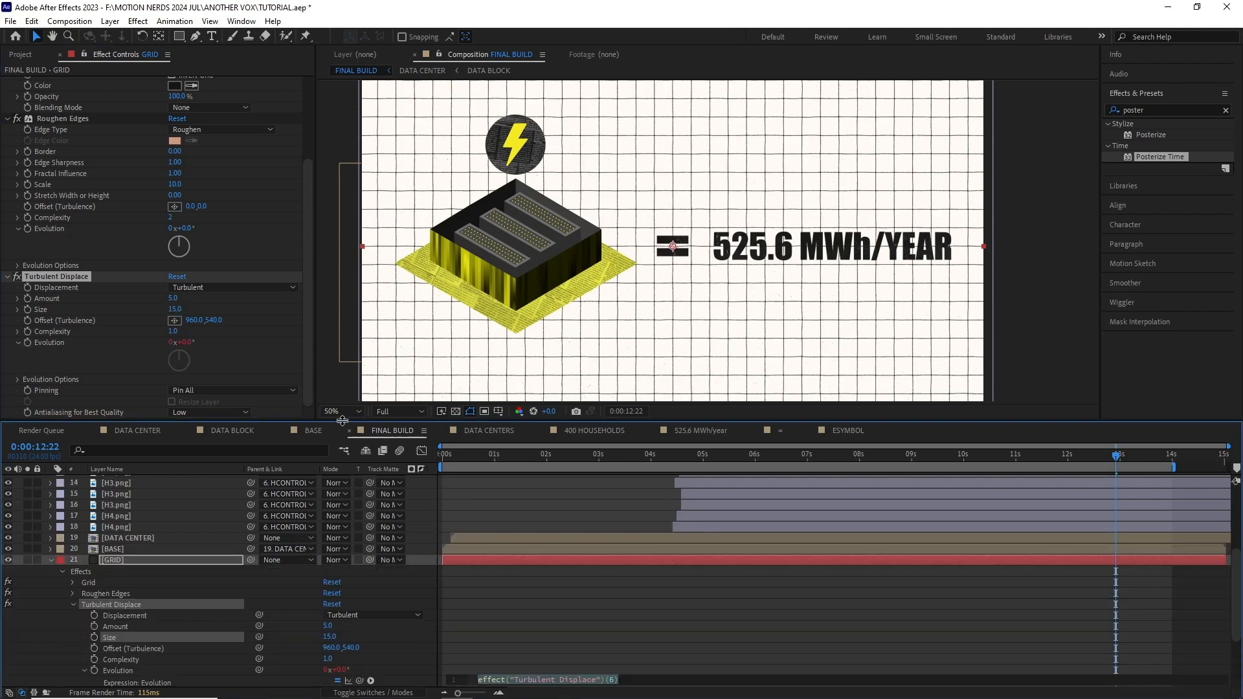
text(time*100)
click(484, 617)
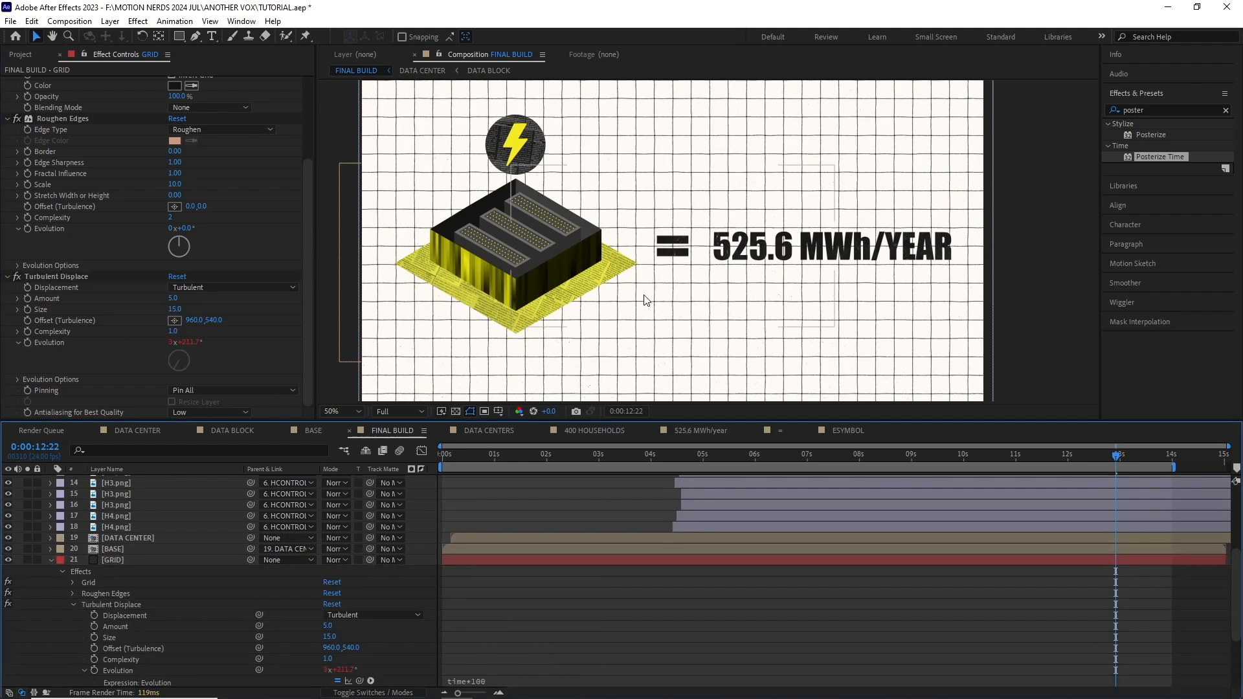
scroll(645, 300, up, 2)
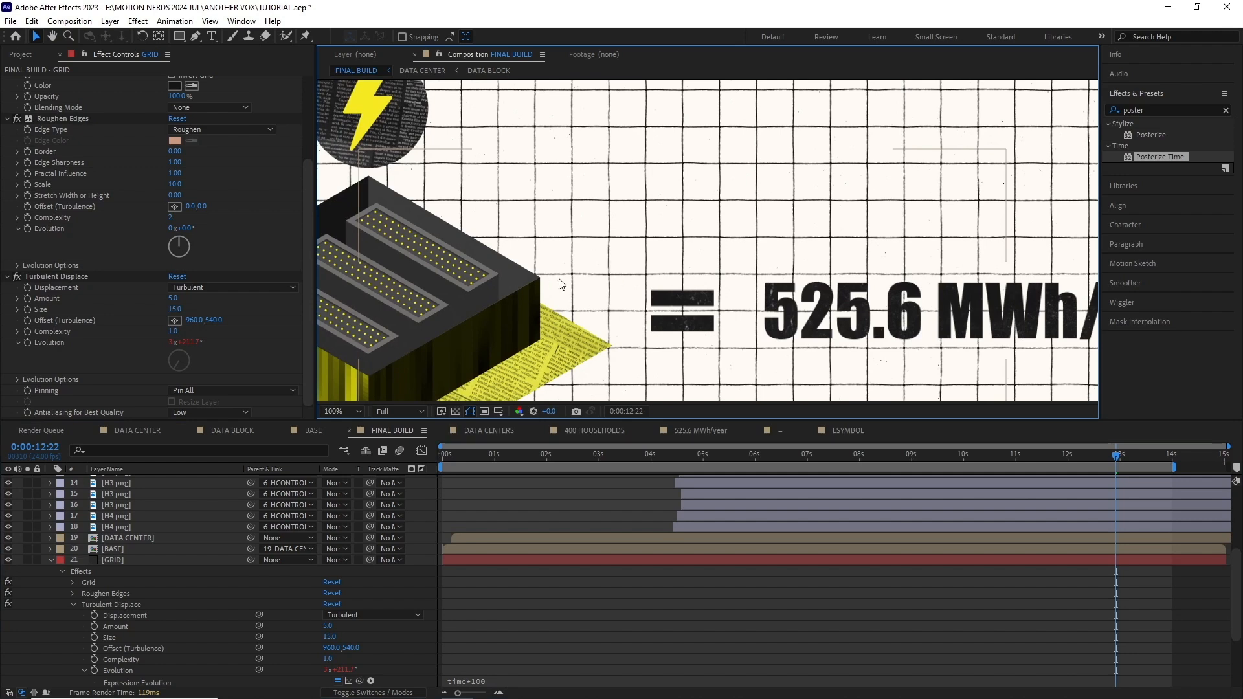
click(16, 277)
click(16, 277)
click(16, 277)
click(16, 277)
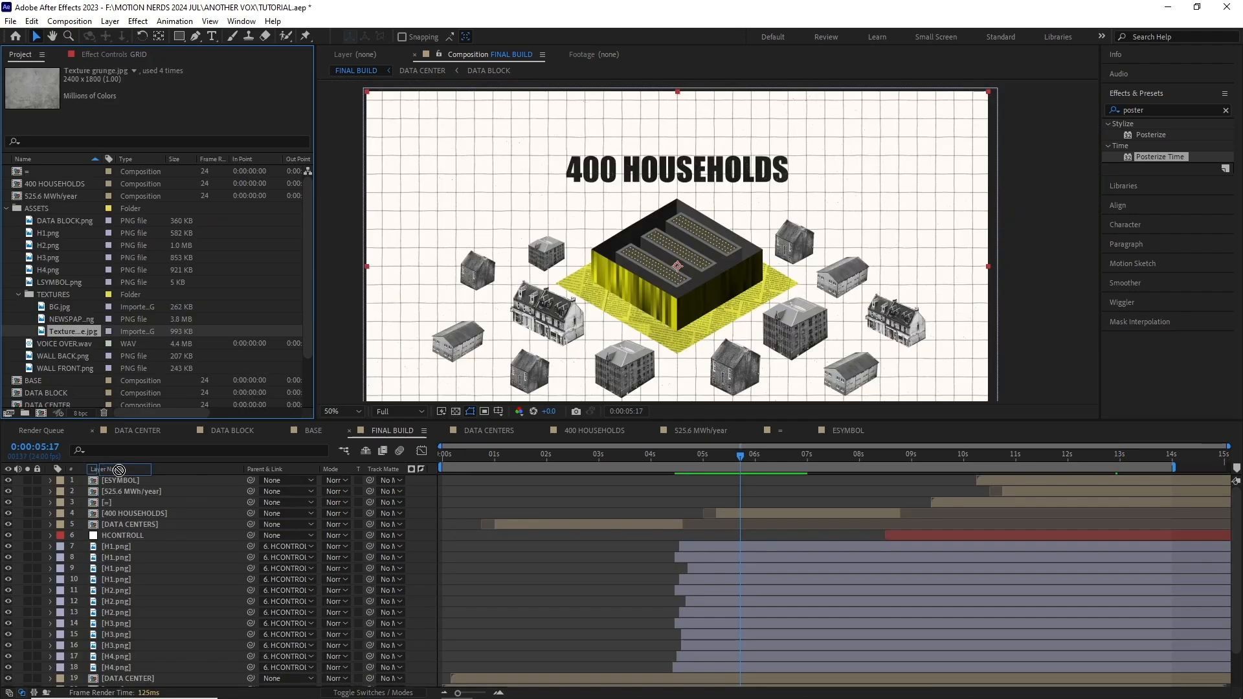
Add Texture grunge.jpg as the top layer of FINAL BUILD at 88% scale with a Tint effect and Multiply blending
scroll(591, 347, down, 2)
scroll(567, 356, up, 2)
mouse_move(591, 347)
mouse_down()
mouse_move(571, 356)
mouse_move(593, 355)
mouse_up()
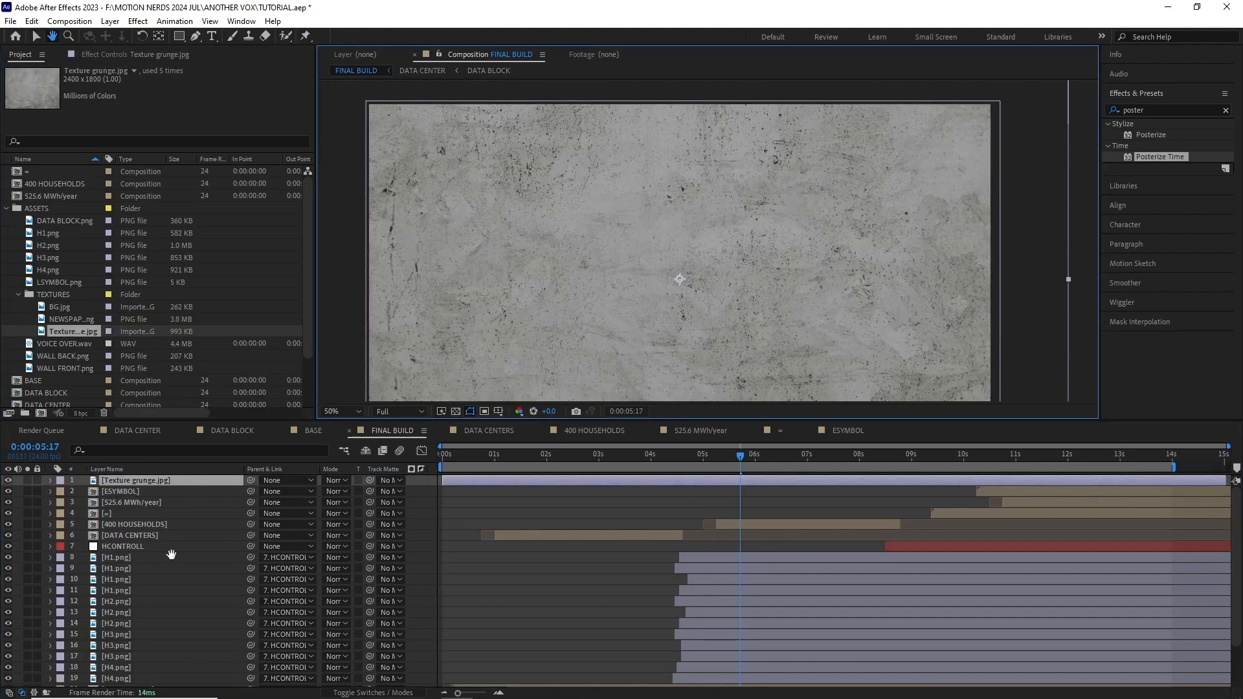
key(s)
drag(343, 491, 335, 492)
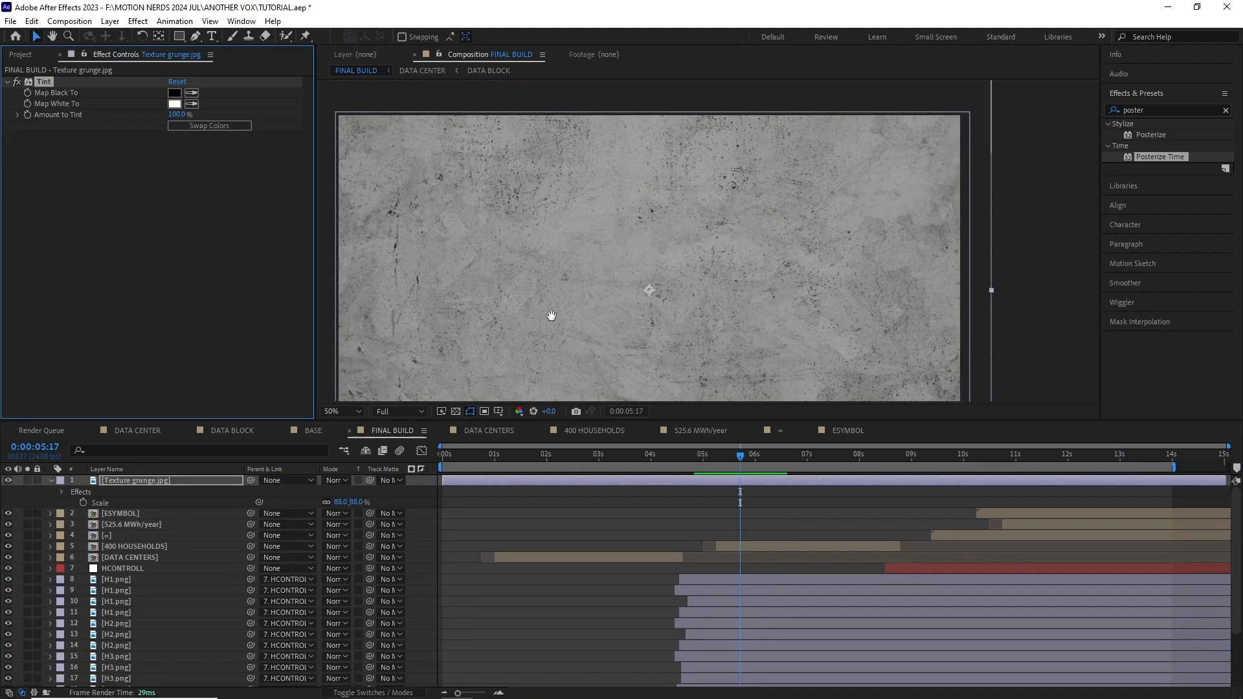
drag(550, 314, 579, 333)
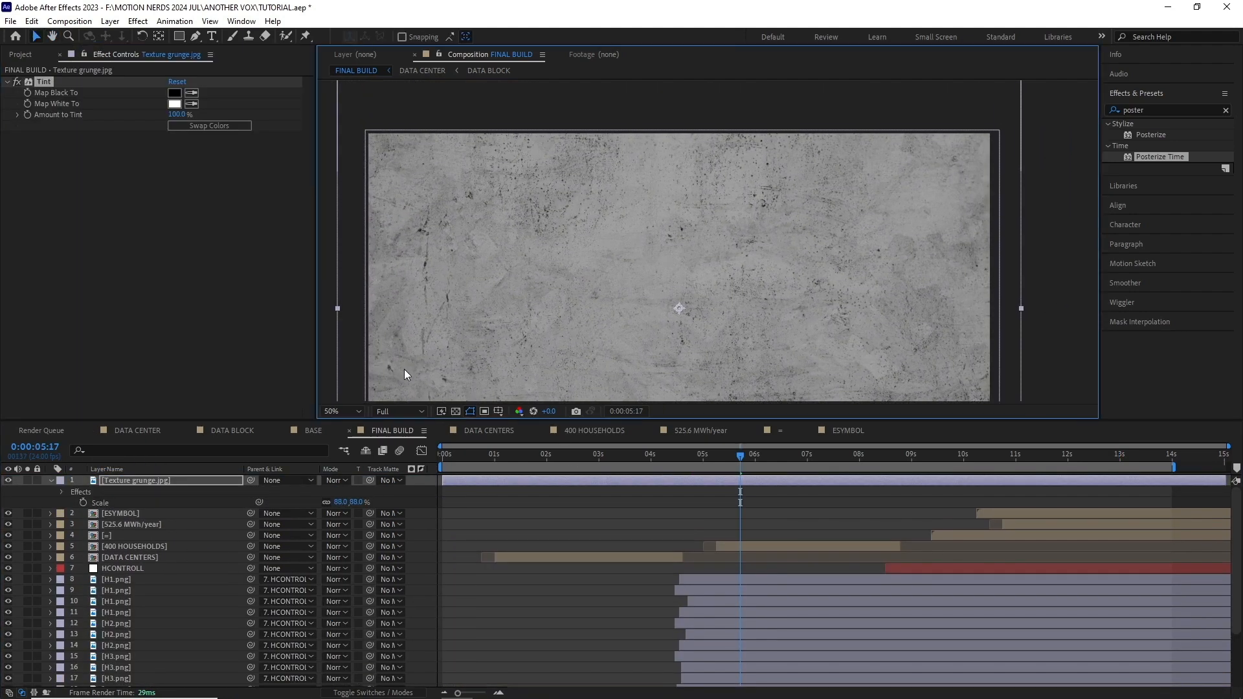
click(337, 481)
click(382, 193)
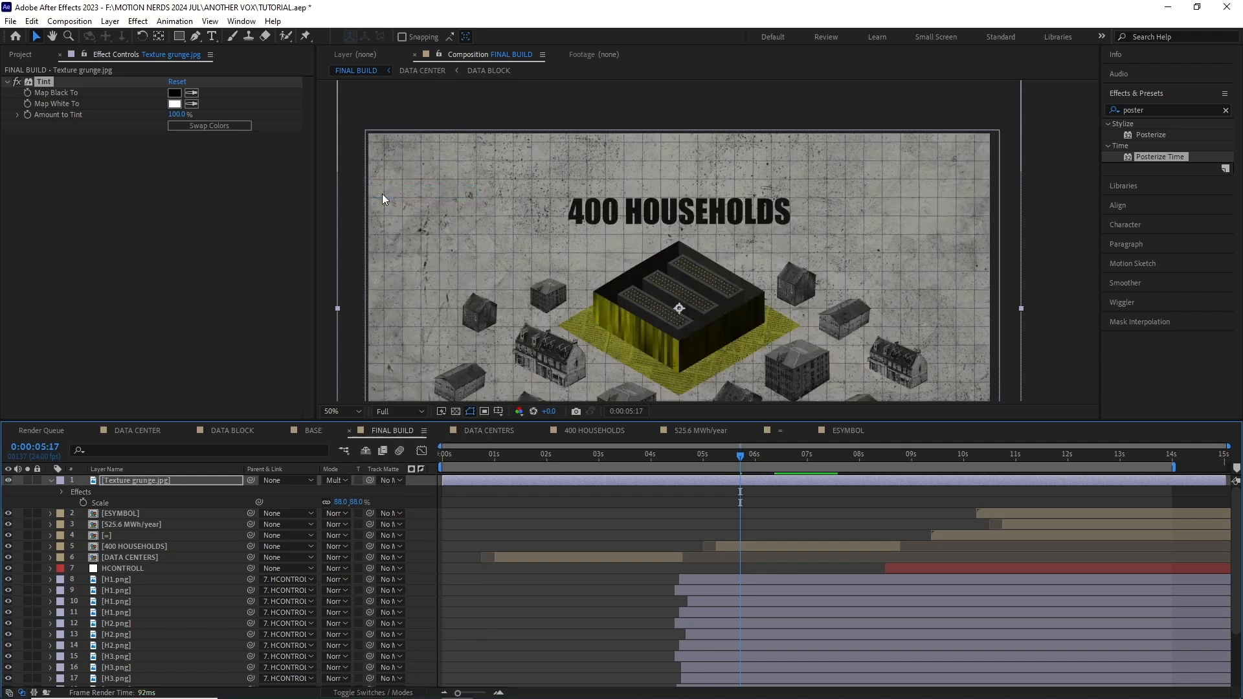
Apply Curves to the grunge texture, steepen the curve until only dark specks remain, and open the layer's opacity for editing
click(138, 21)
mouse_move(167, 167)
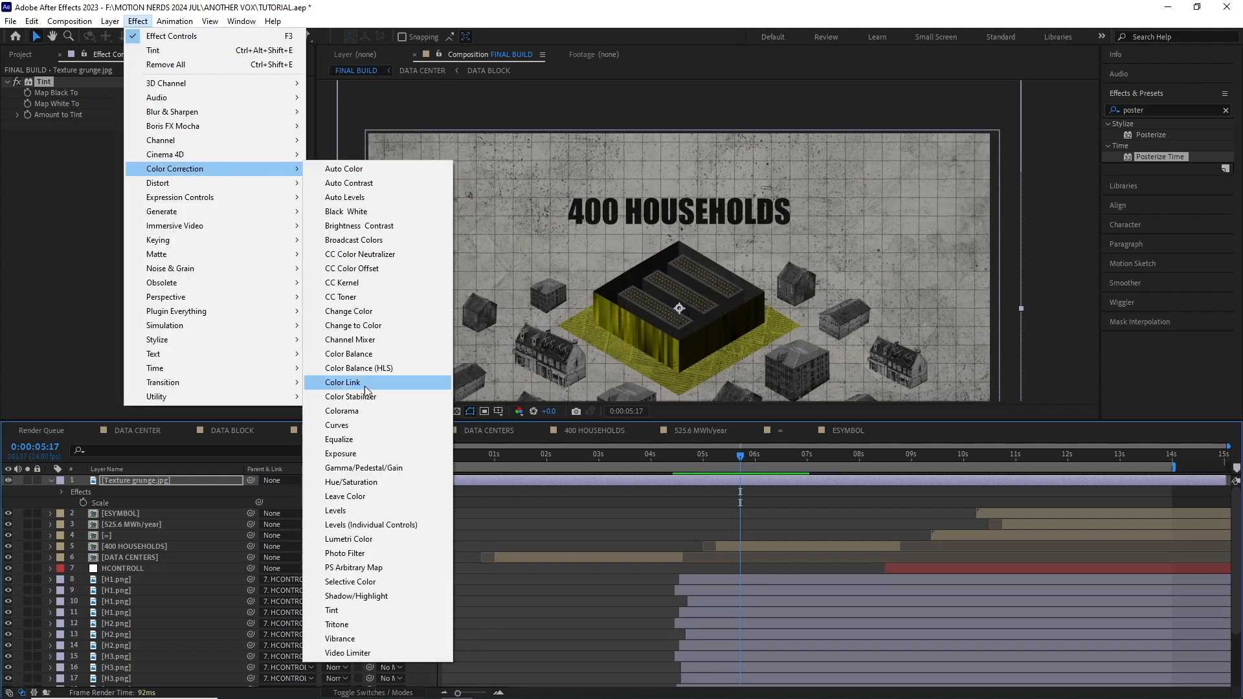
click(356, 425)
drag(109, 268, 118, 197)
drag(84, 244, 70, 198)
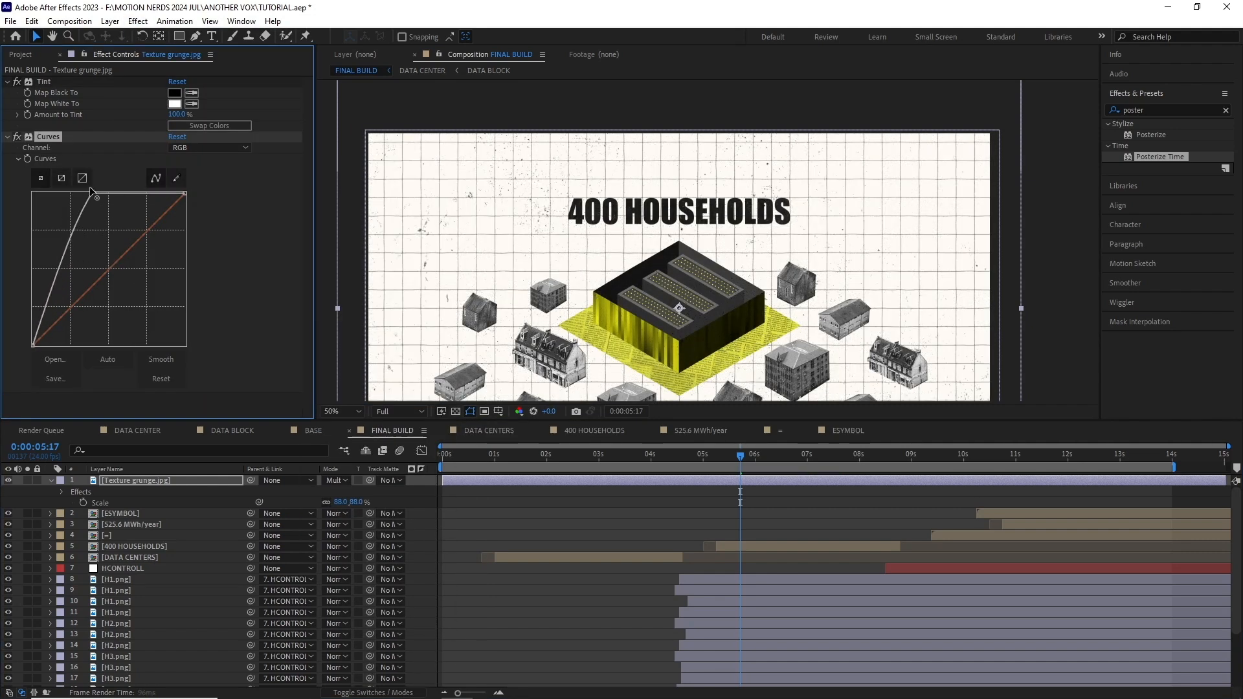
drag(59, 346, 76, 194)
drag(624, 309, 592, 273)
drag(92, 193, 82, 193)
drag(583, 273, 655, 272)
key(t)
click(329, 490)
key(Return)
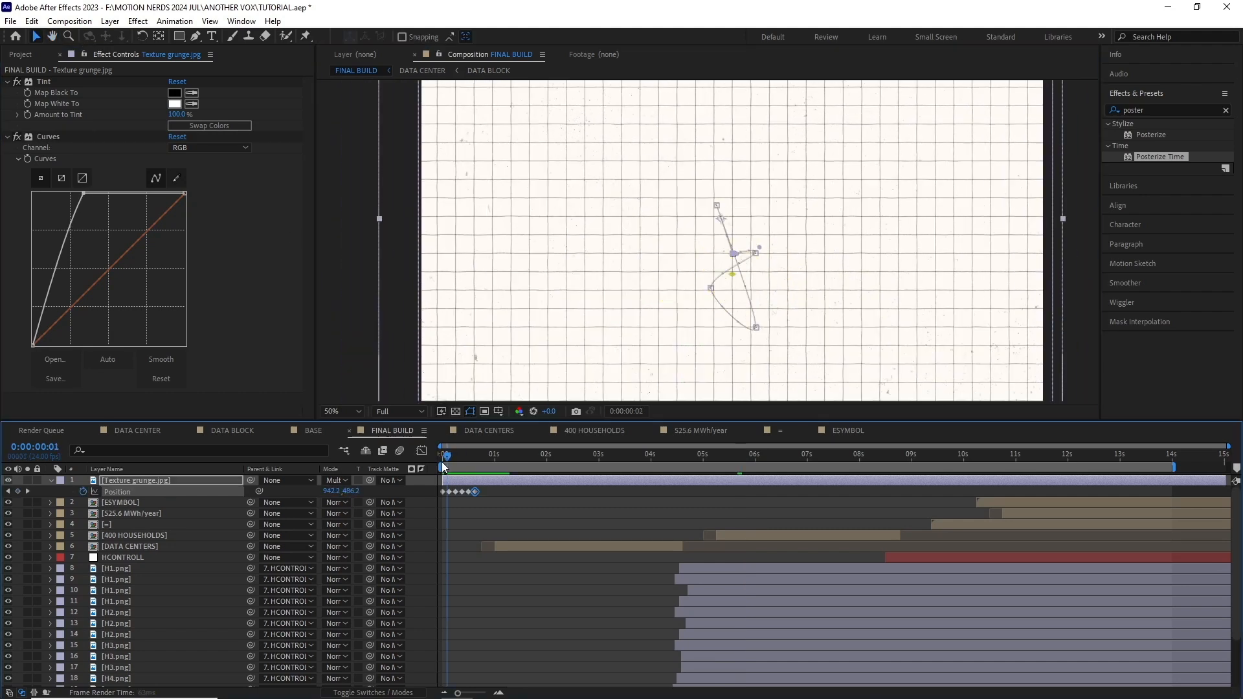
Convert the grunge texture's position keyframes to hold keyframes and repeat them with the expression loopOut()
drag(492, 493, 425, 506)
right_click(474, 491)
click(505, 629)
alt+click(83, 492)
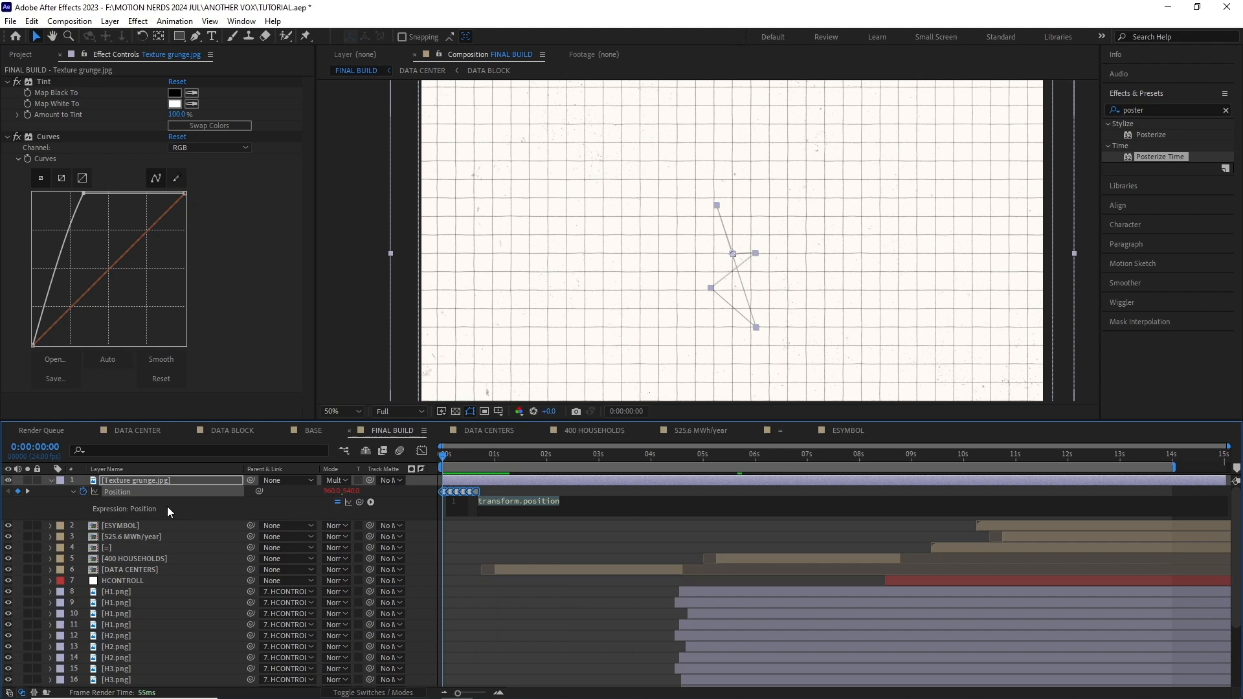
text(loopOut())
click(472, 455)
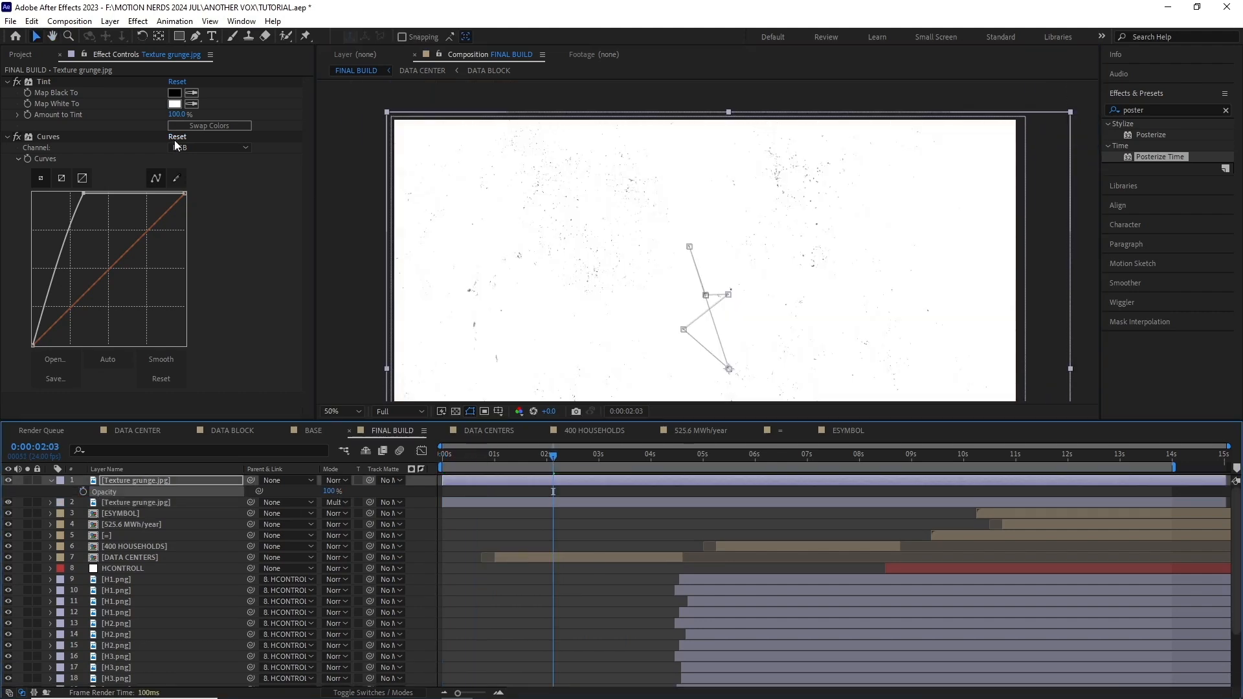
On the top texture copy, reset Curves, swap the tint colors, and pull the curve down until only light specks remain
click(176, 137)
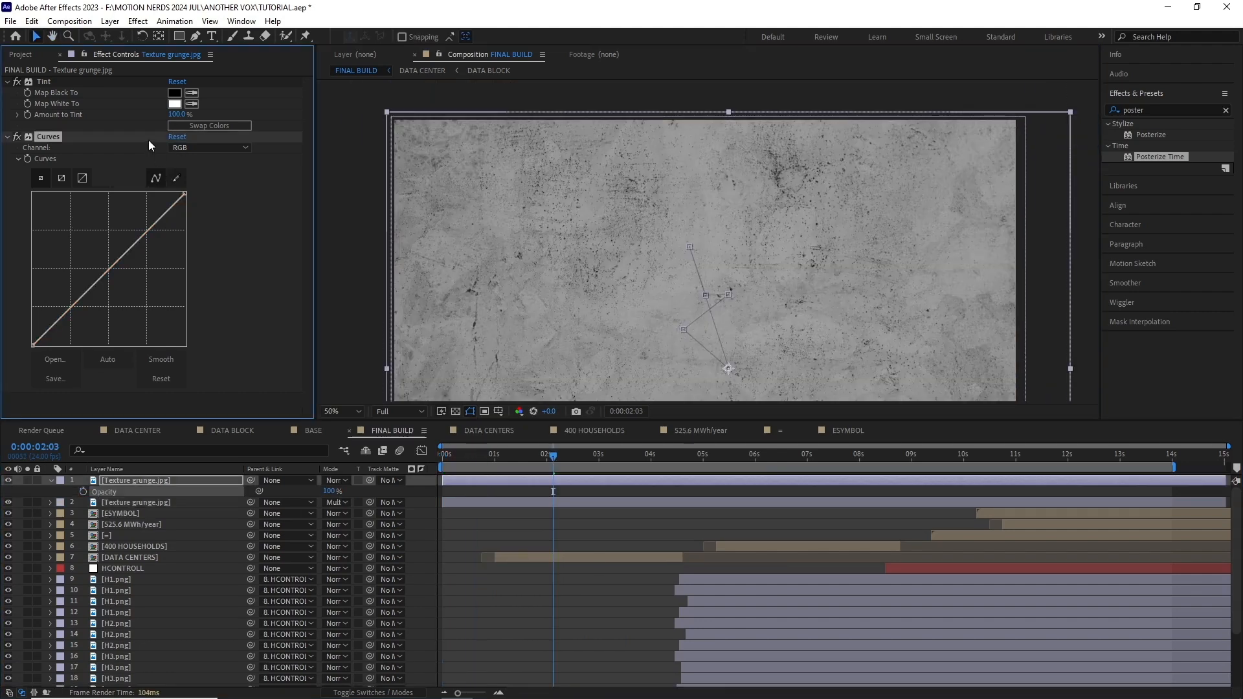
click(49, 83)
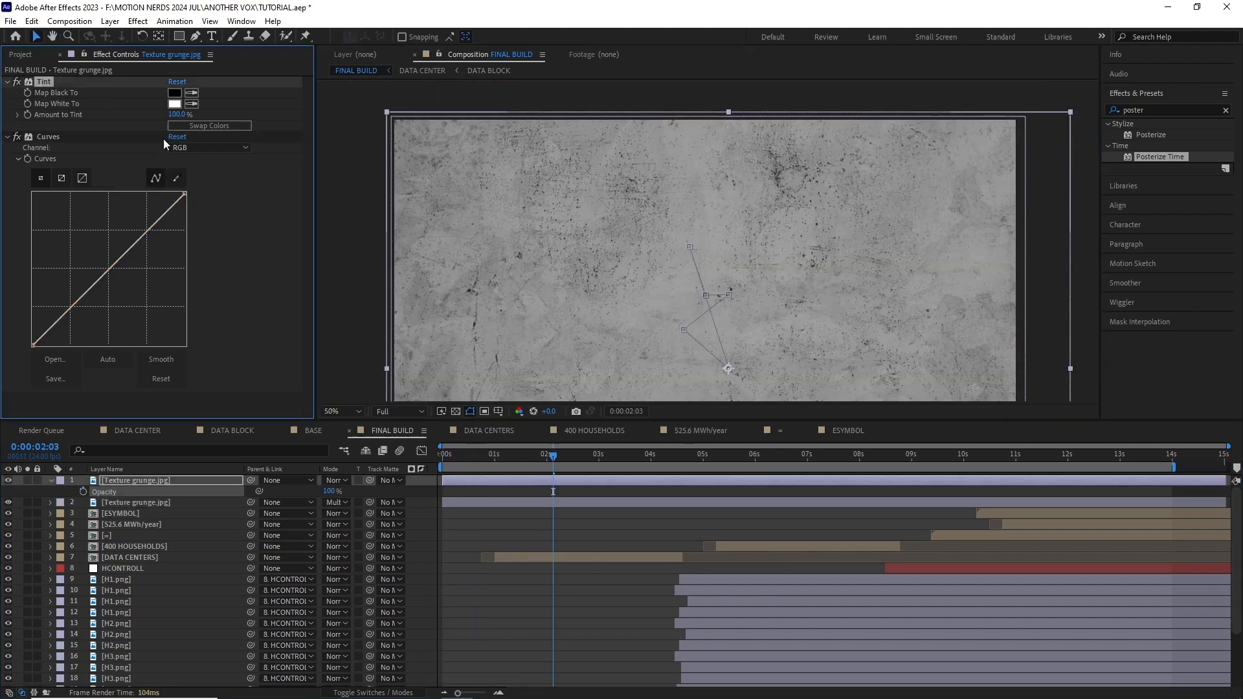
click(200, 126)
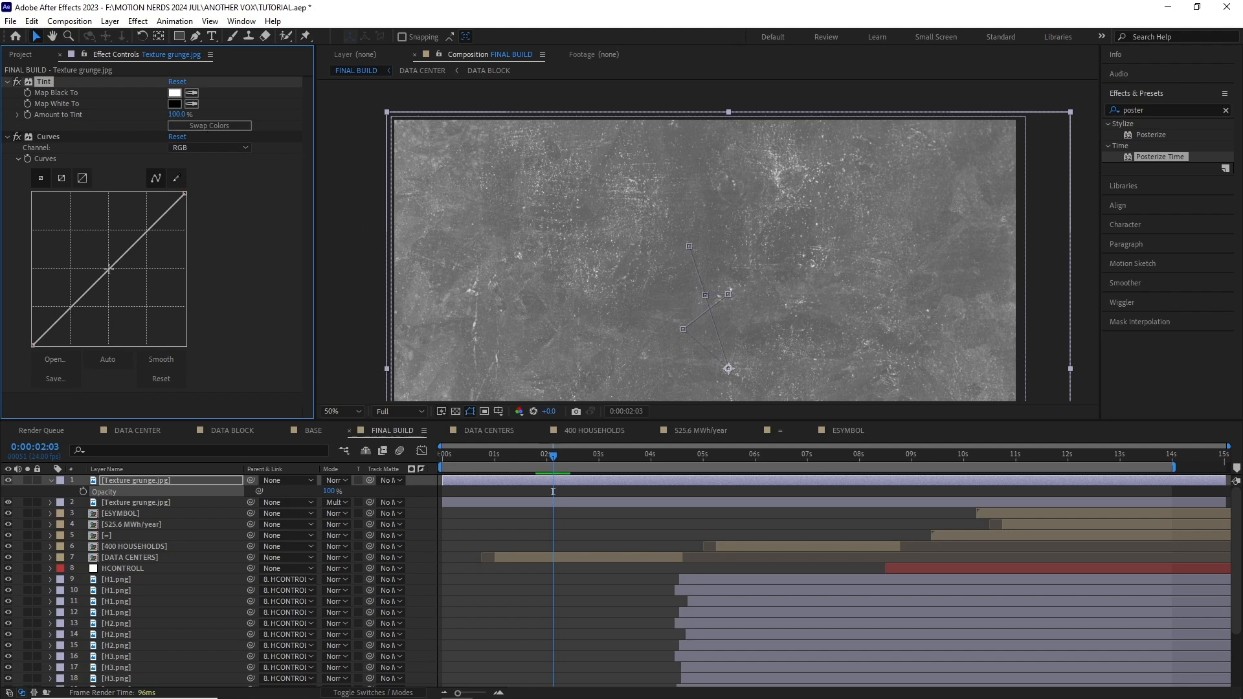
drag(108, 269, 148, 301)
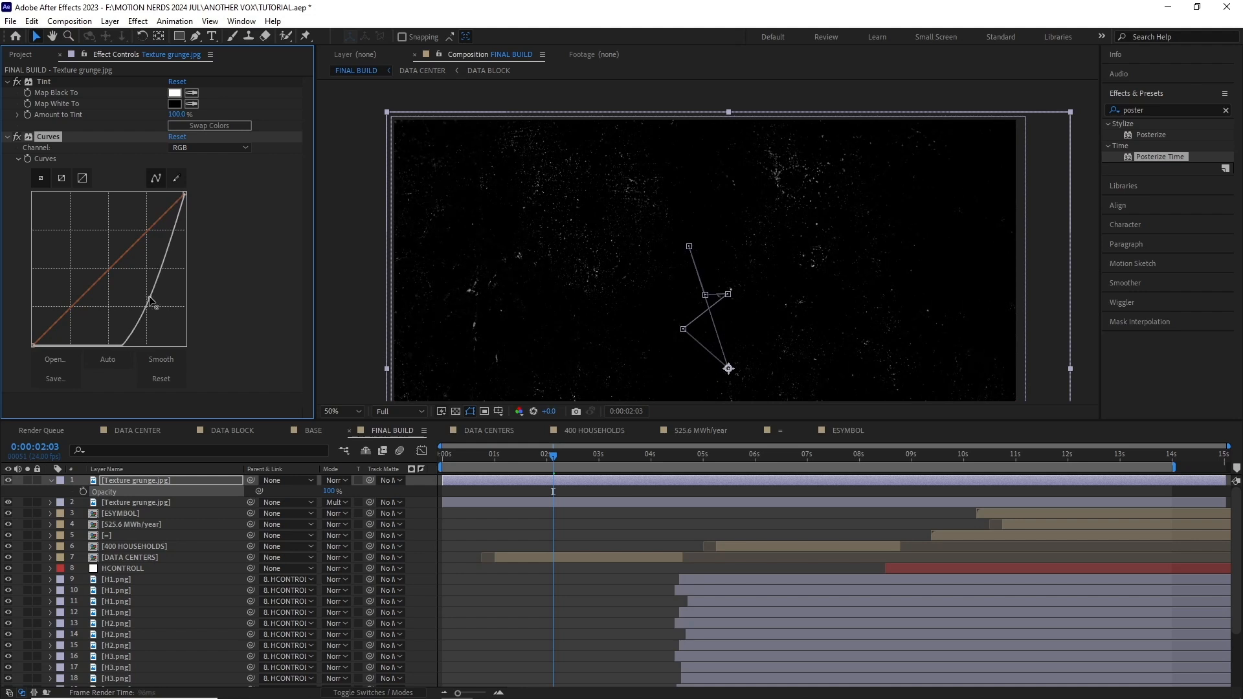
Set the top grunge texture copy's blending mode to Screen and inspect the specks over the building
click(336, 481)
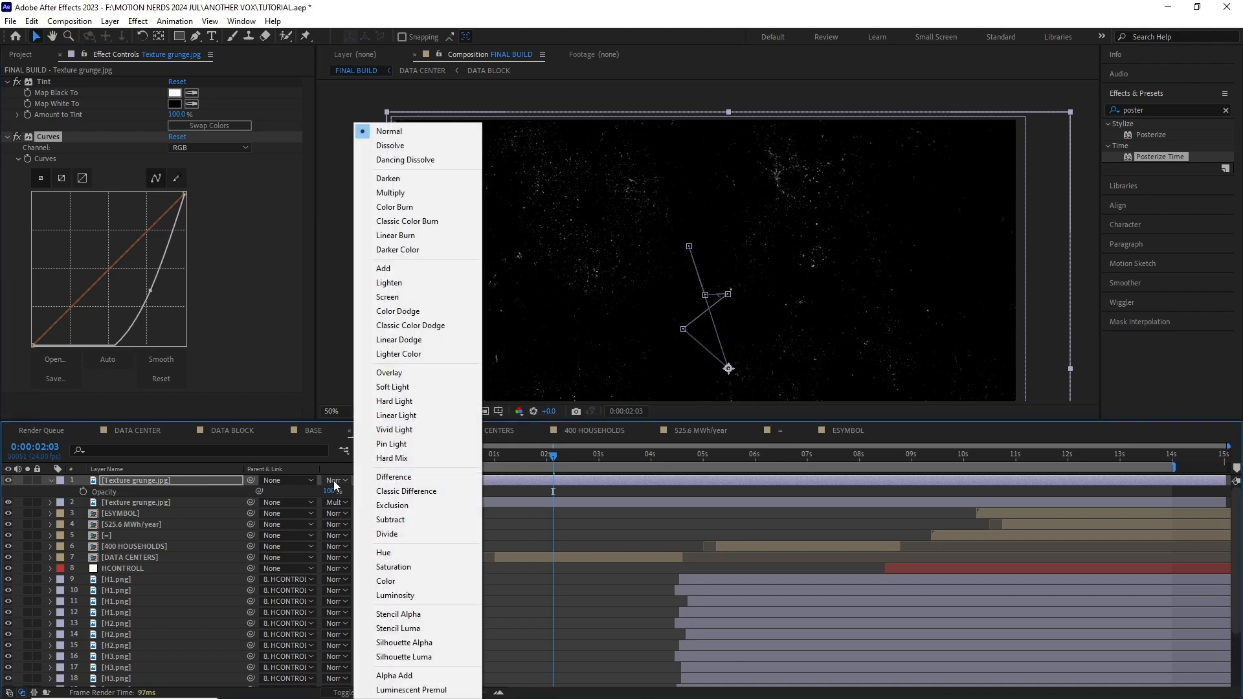
click(387, 296)
scroll(619, 336, up, 2)
drag(619, 336, 538, 290)
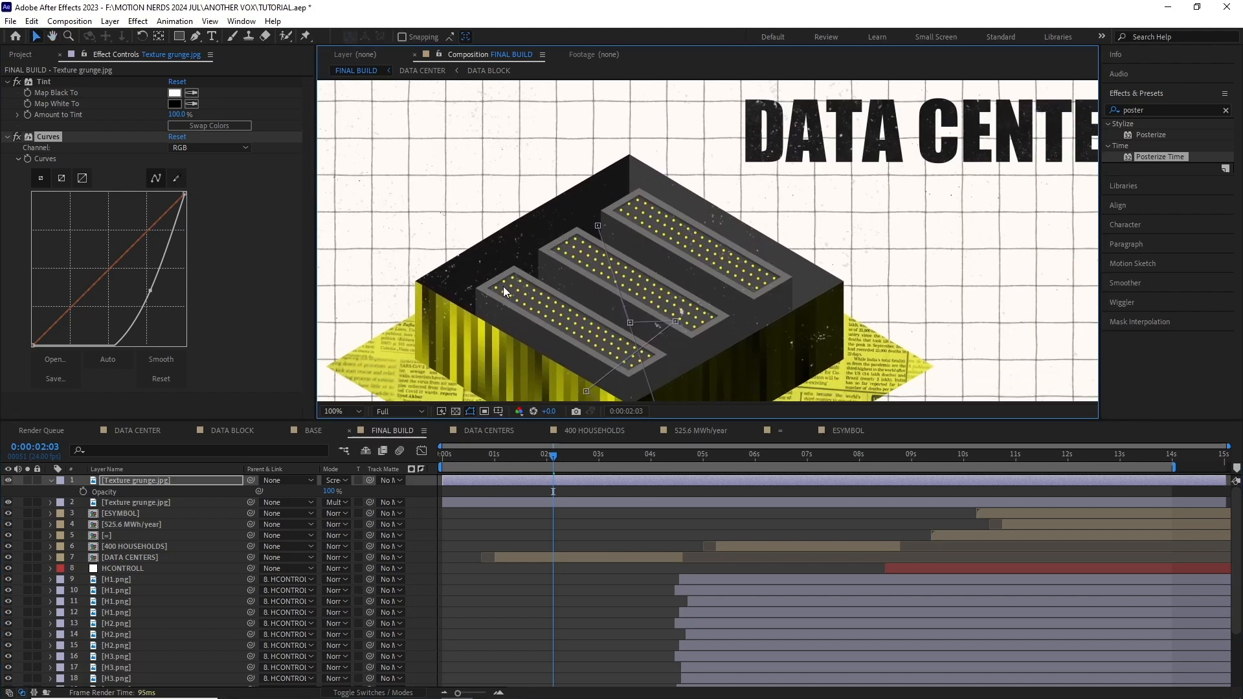
Set the top grunge texture copy's opacity to 50% and scrub forward through the composition to check the overlay
scroll(565, 324, down, 2)
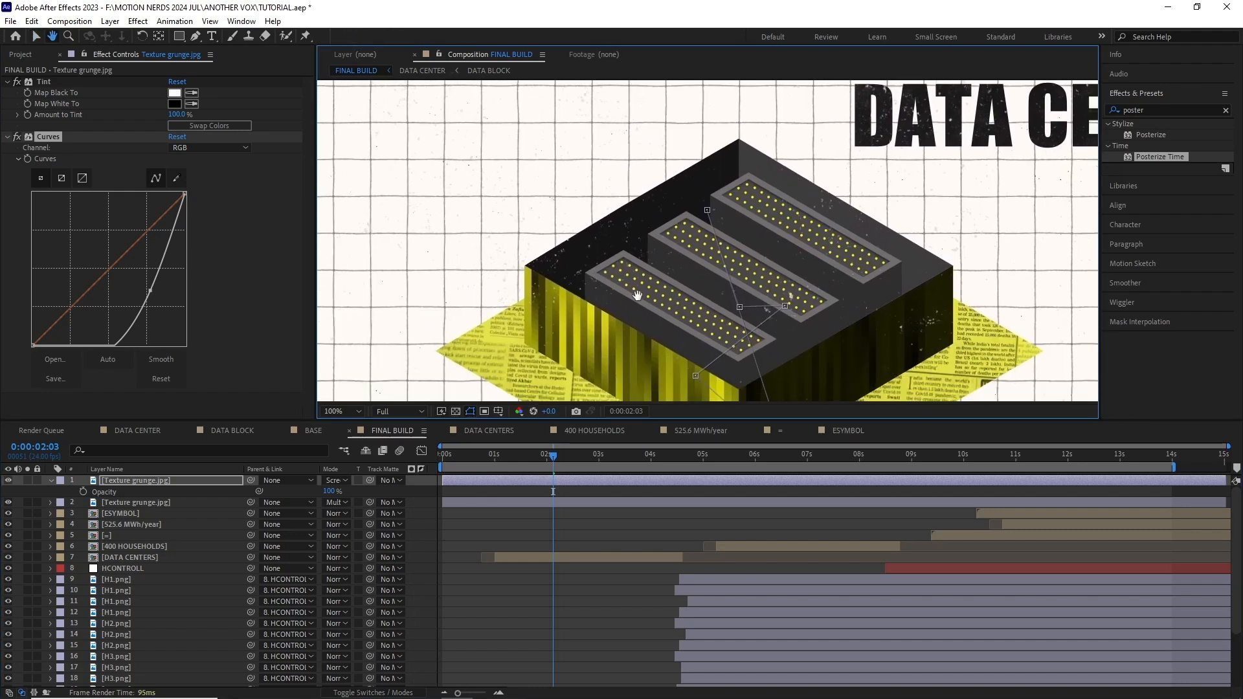
click(333, 491)
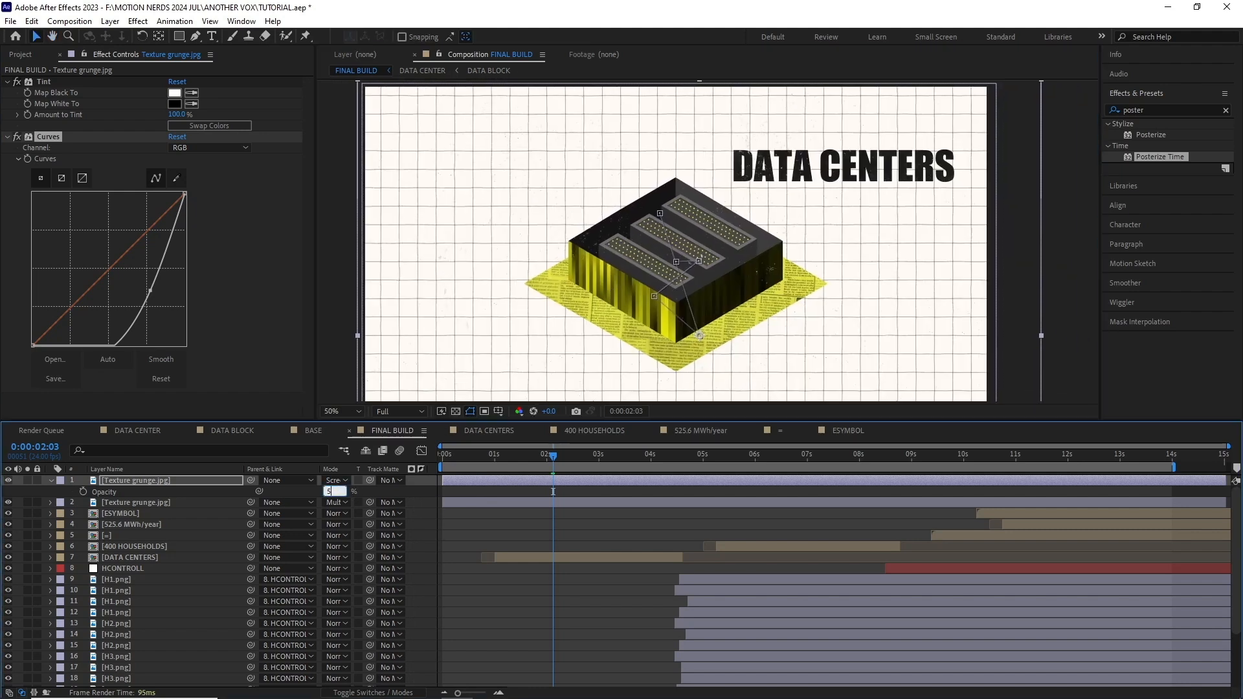
click(362, 491)
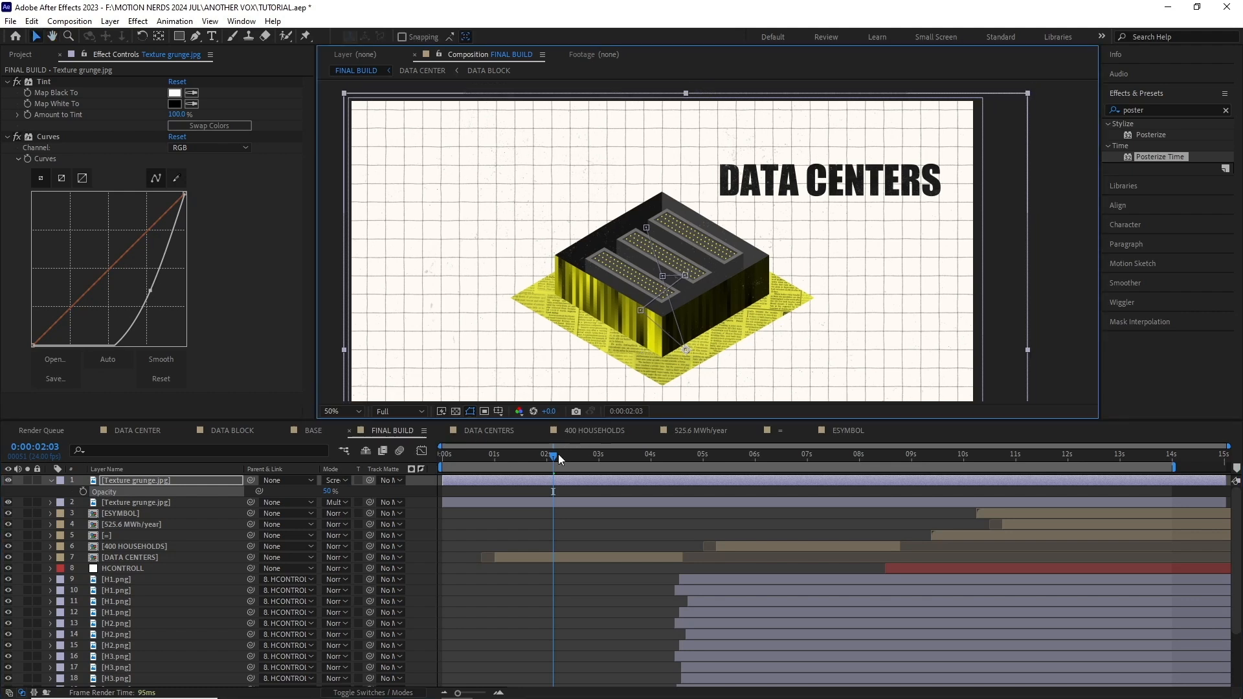
drag(558, 454, 891, 461)
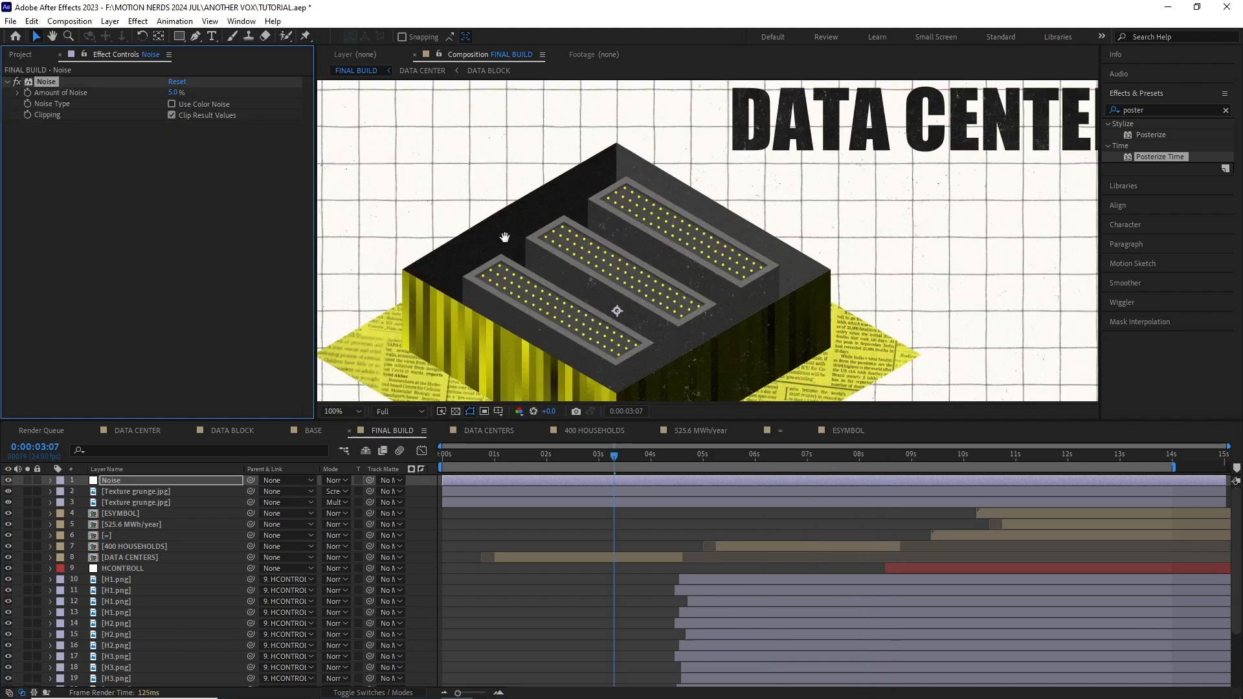
Add a Noise adjustment layer at 5% and a Ptime adjustment layer with Posterize Time at 12, and preview from the start
click(174, 92)
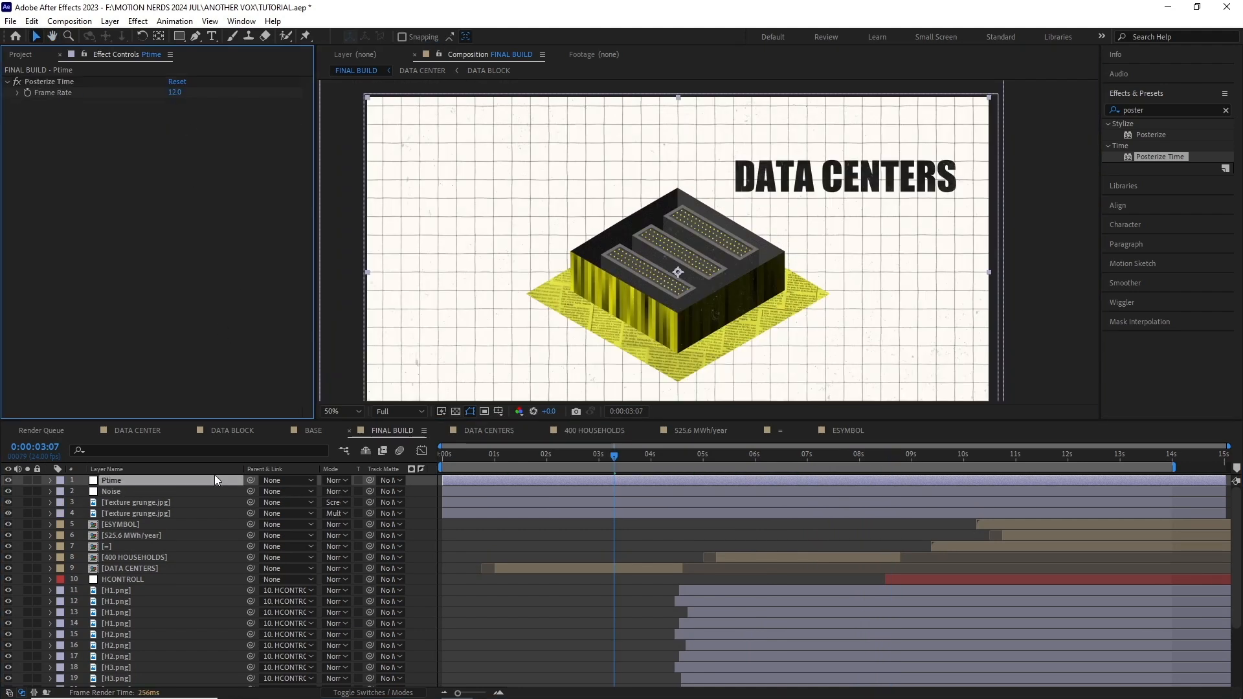
drag(480, 457, 442, 458)
scroll(597, 313, down, 2)
drag(600, 330, 601, 306)
scroll(597, 313, up, 2)
drag(602, 305, 606, 305)
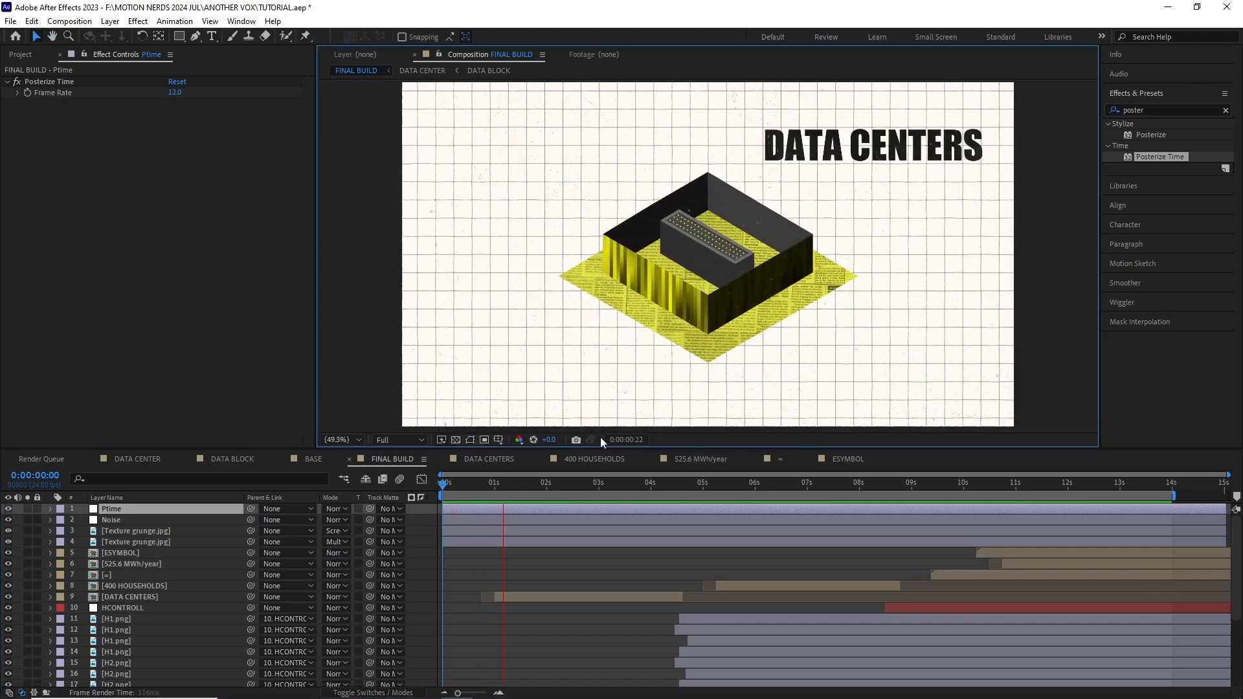
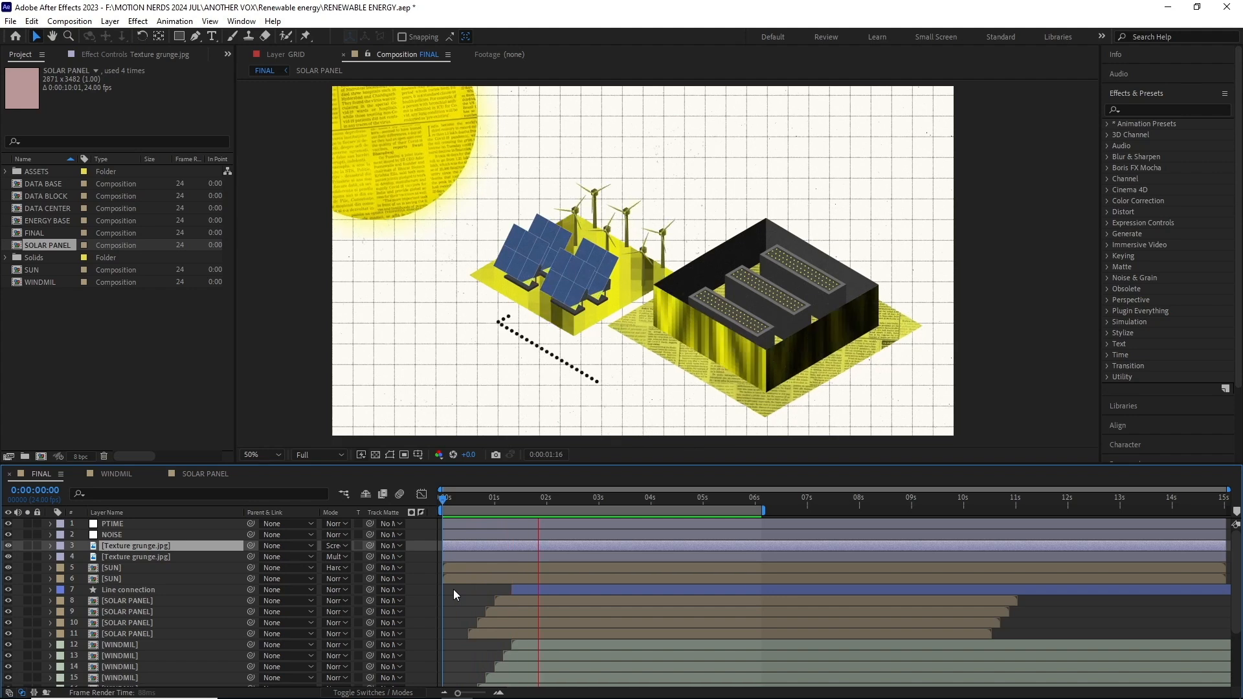
Stop the renewable energy scene's preview and examine the solar panels and windmills around the 1:15 frame
key(space)
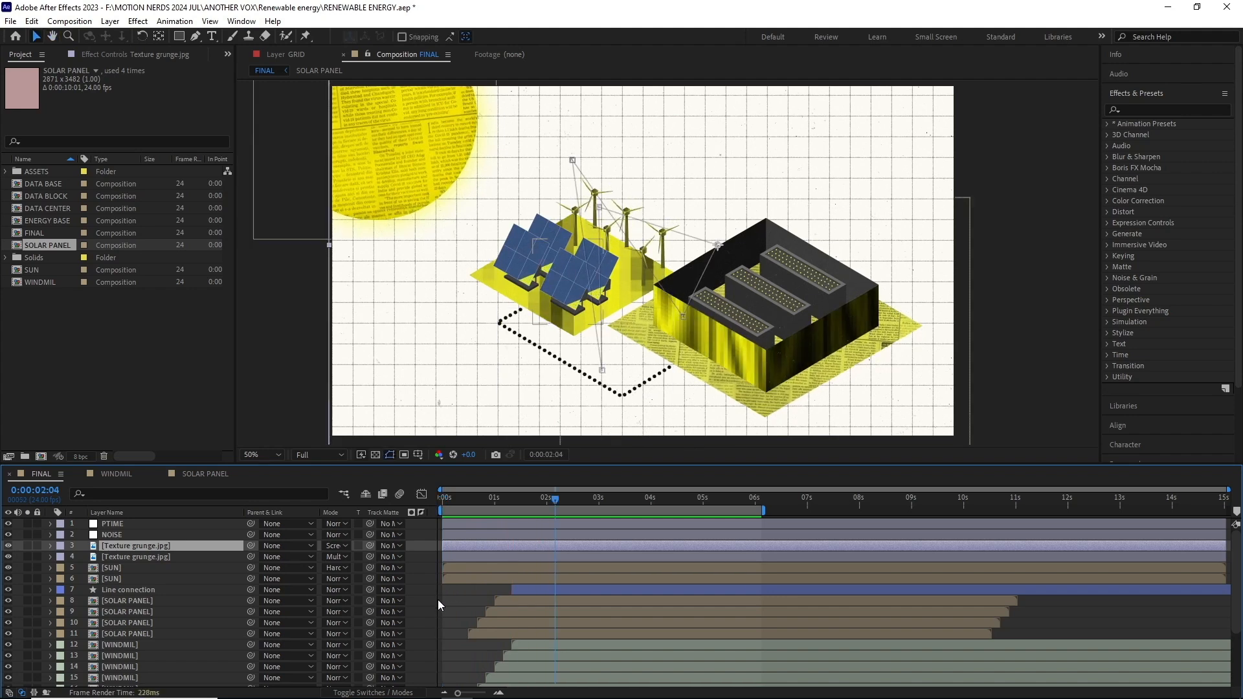
scroll(560, 272, up, 3)
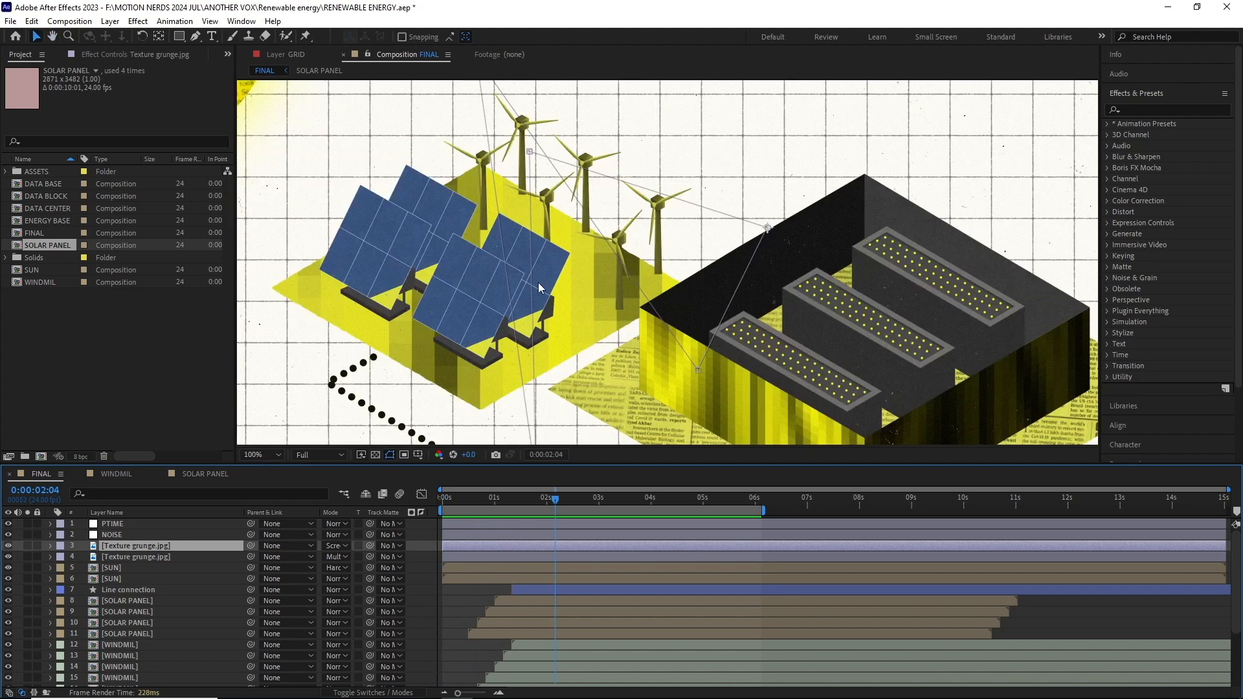
mouse_move(547, 504)
mouse_down()
mouse_move(461, 510)
mouse_move(528, 505)
mouse_up()
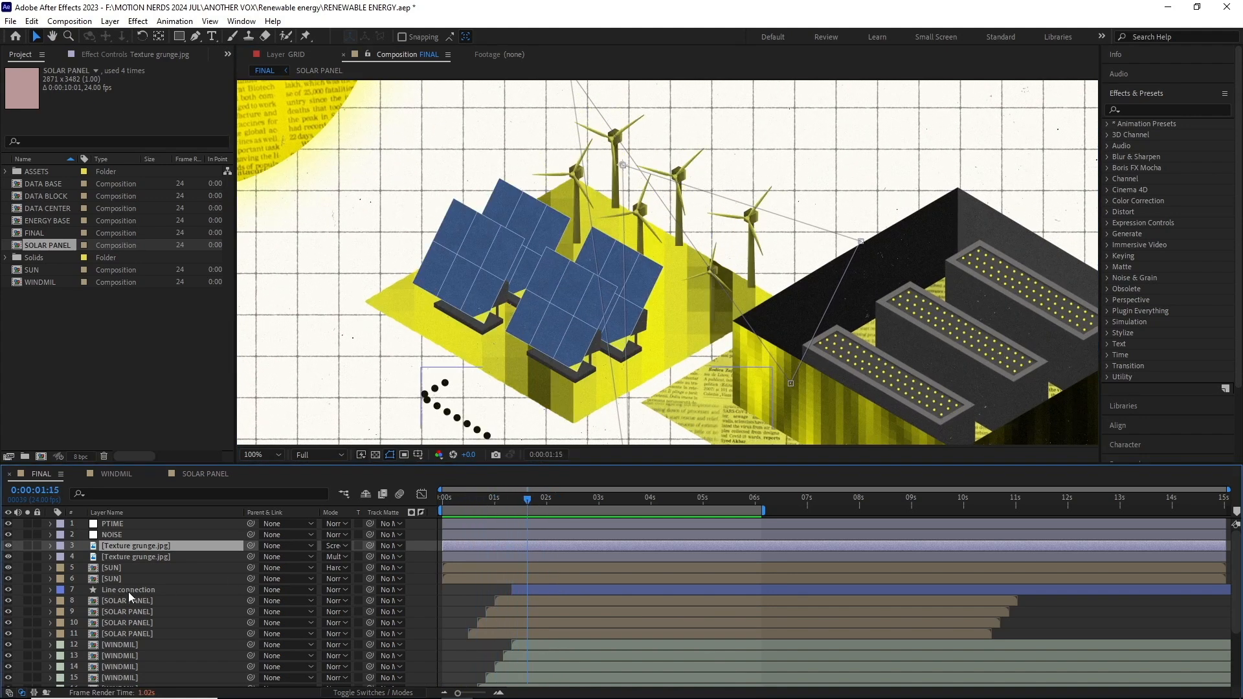
Reveal the topmost SOLAR PANEL layer's scale keyframes and scrub through its scale-in animation
click(153, 599)
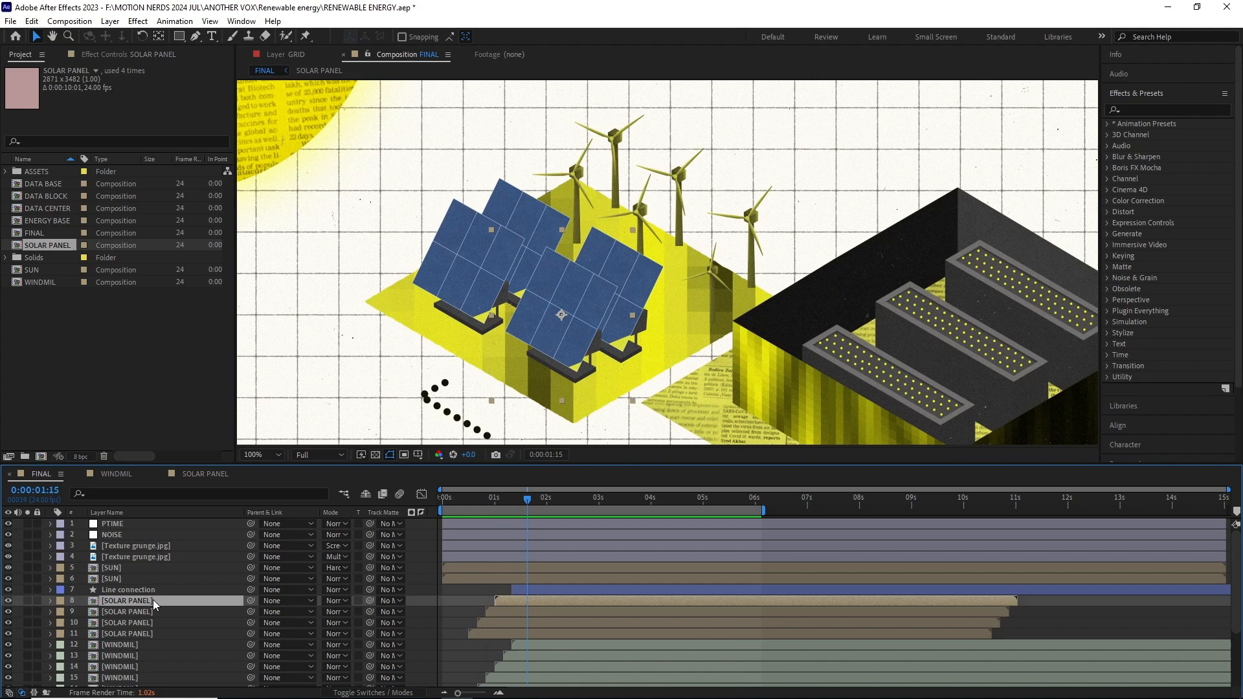
key(s)
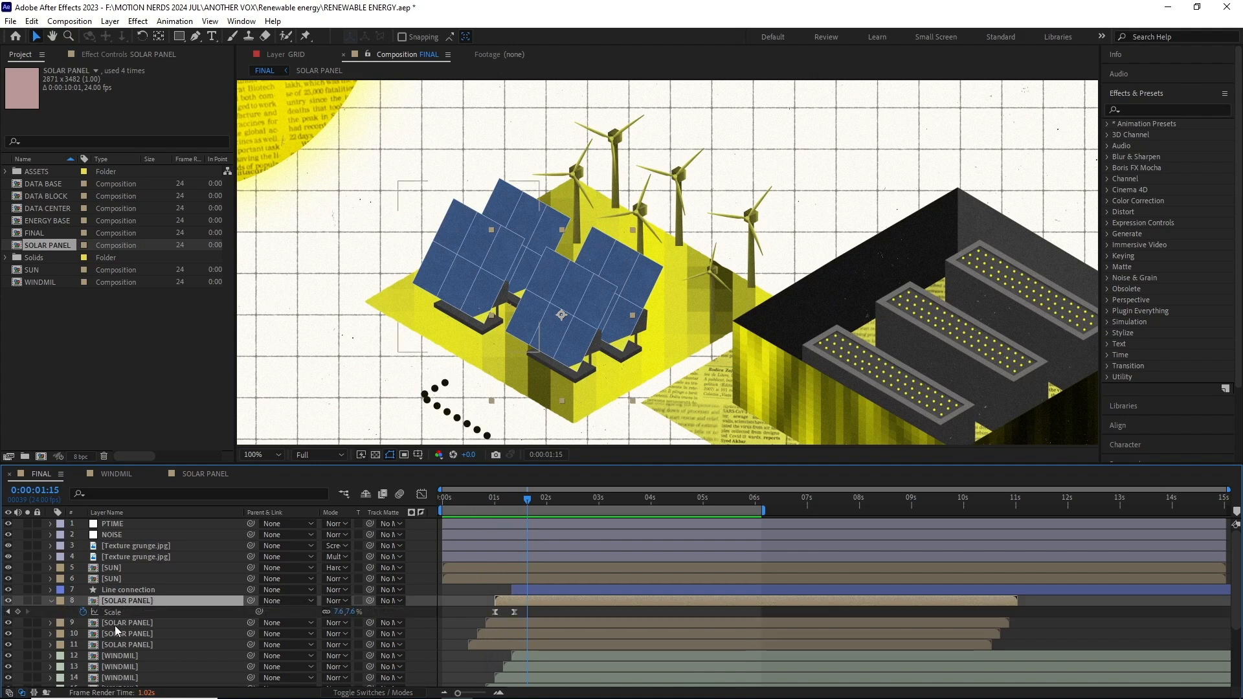
click(166, 612)
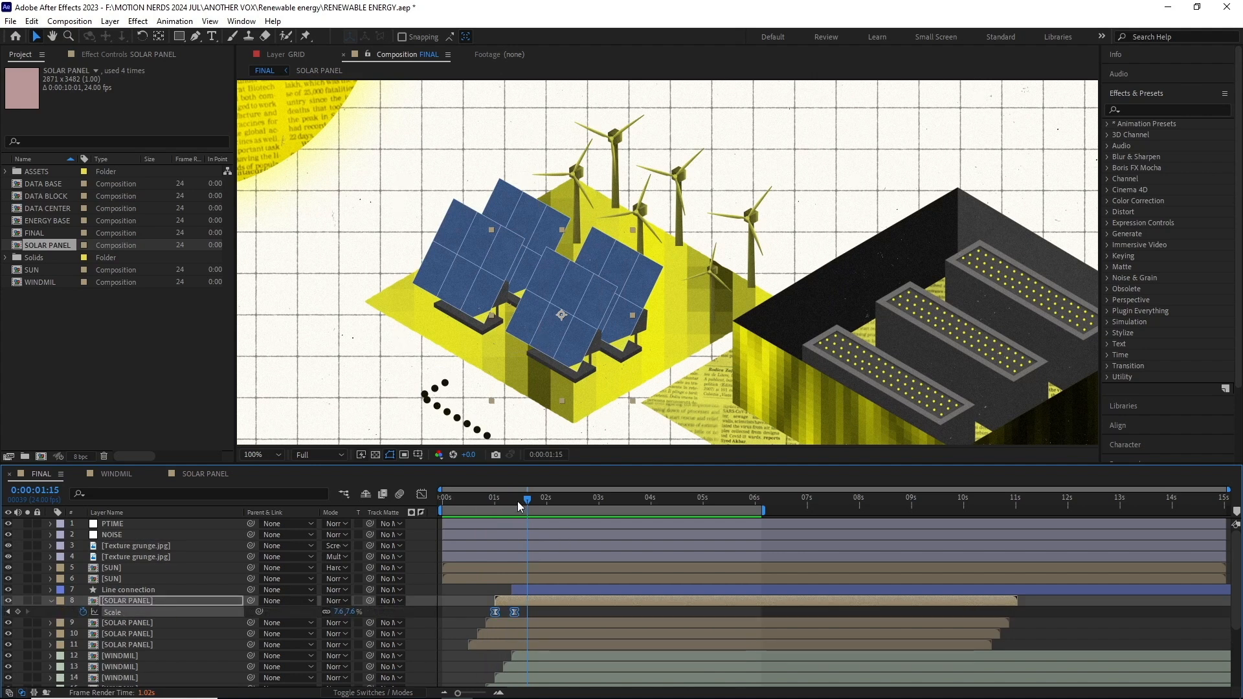
mouse_move(518, 502)
mouse_down()
mouse_move(473, 515)
mouse_move(531, 519)
mouse_move(511, 523)
mouse_up()
Inside the SOLAR PANEL composition, solo PANEL BASE, the lower PANEL BOARD and SHINE one by one and scrub through the shine animation
double_click(158, 600)
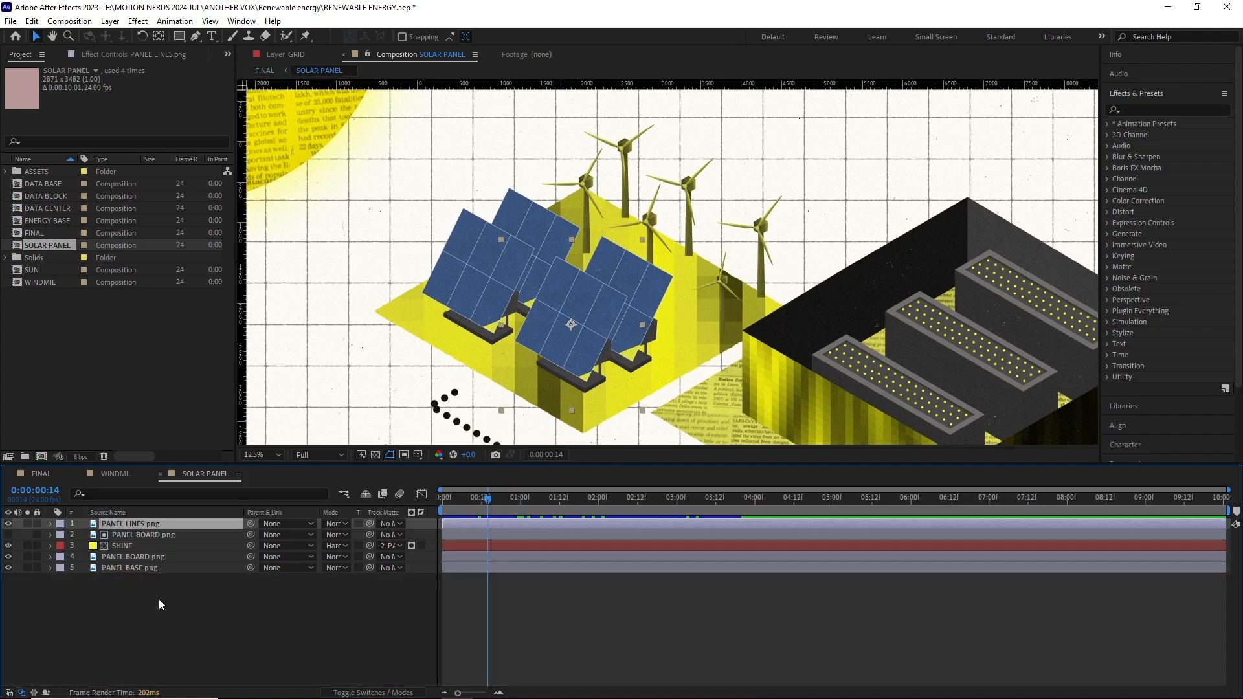
drag(483, 505, 457, 507)
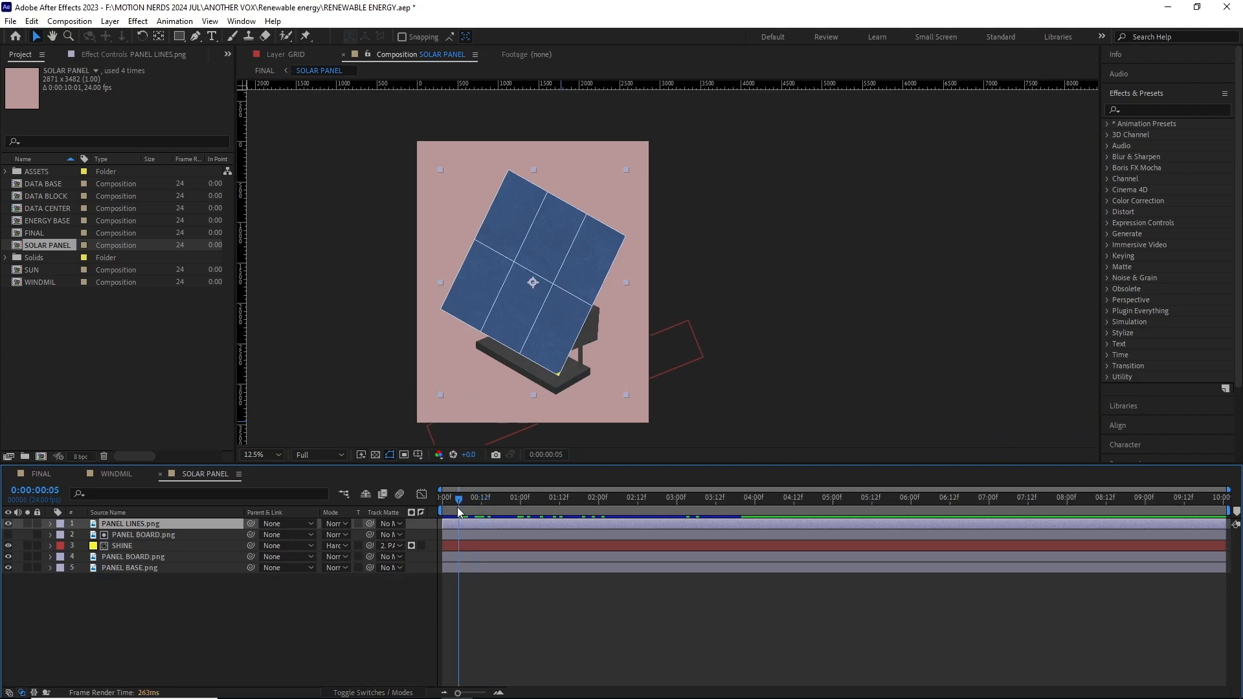
click(27, 568)
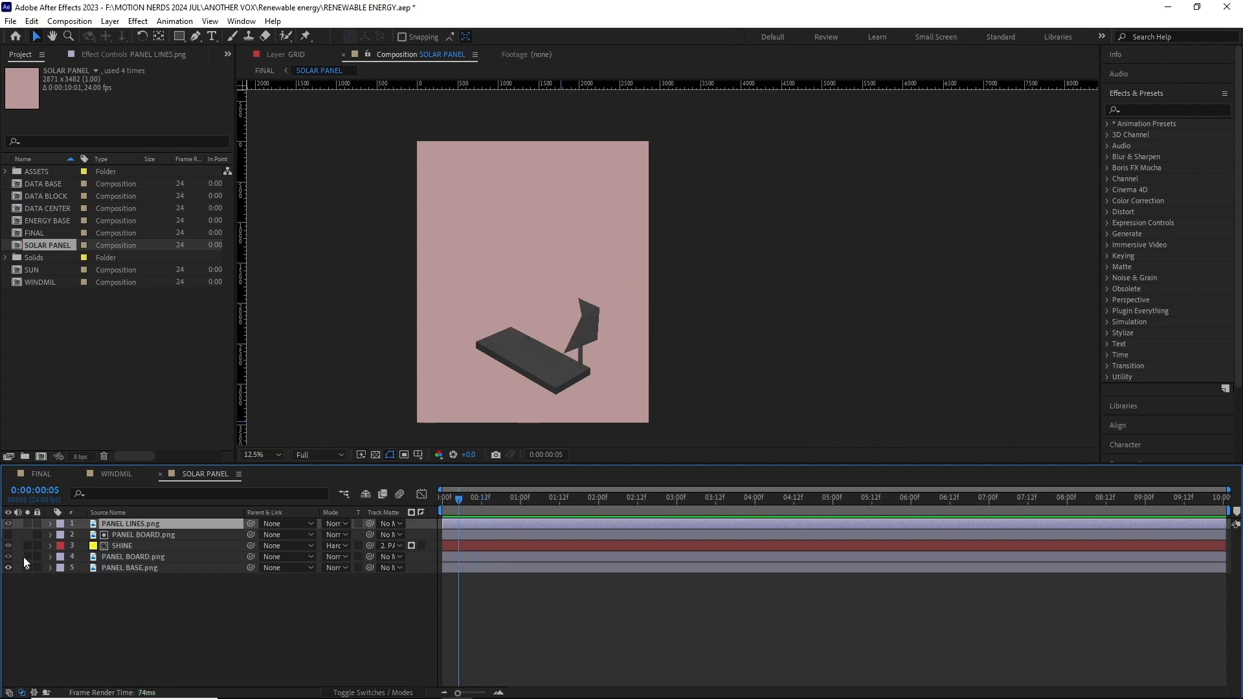
click(28, 557)
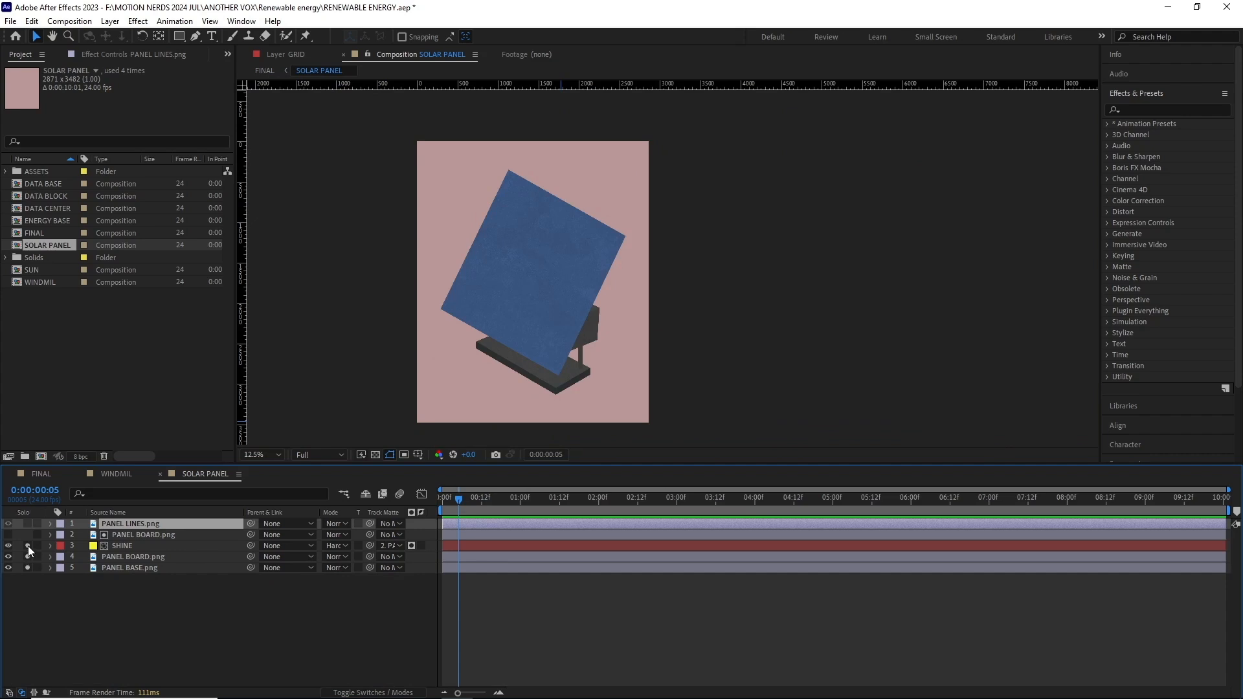
click(28, 546)
drag(461, 501, 730, 480)
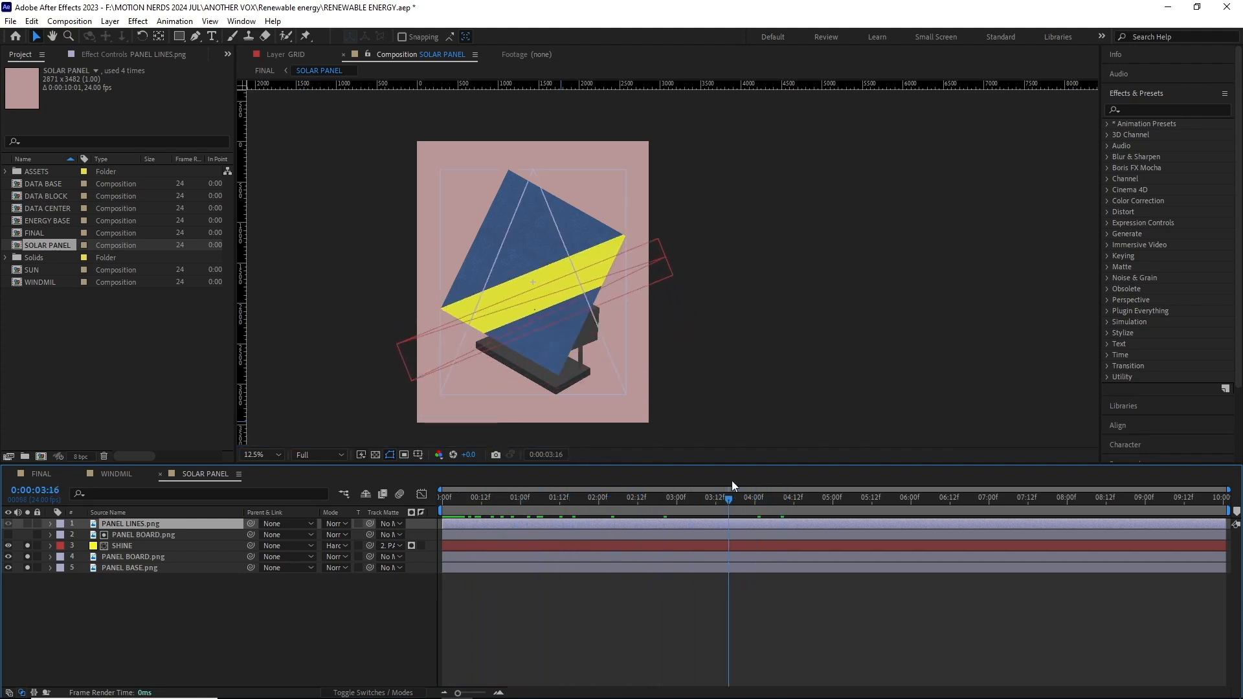
Solo PANEL LINES to inspect the white grid over the shine, unsolo all the layers, and scrub through the full panel animation
click(27, 523)
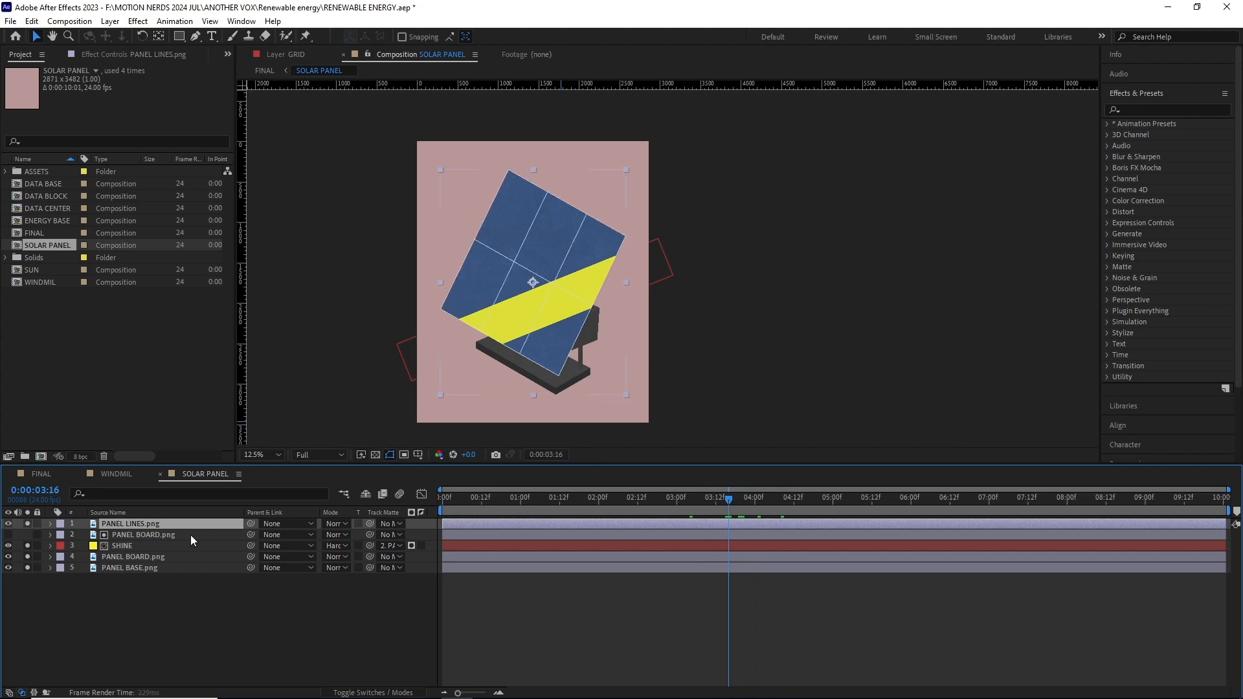
key(period)
drag(394, 360, 477, 405)
drag(529, 330, 502, 316)
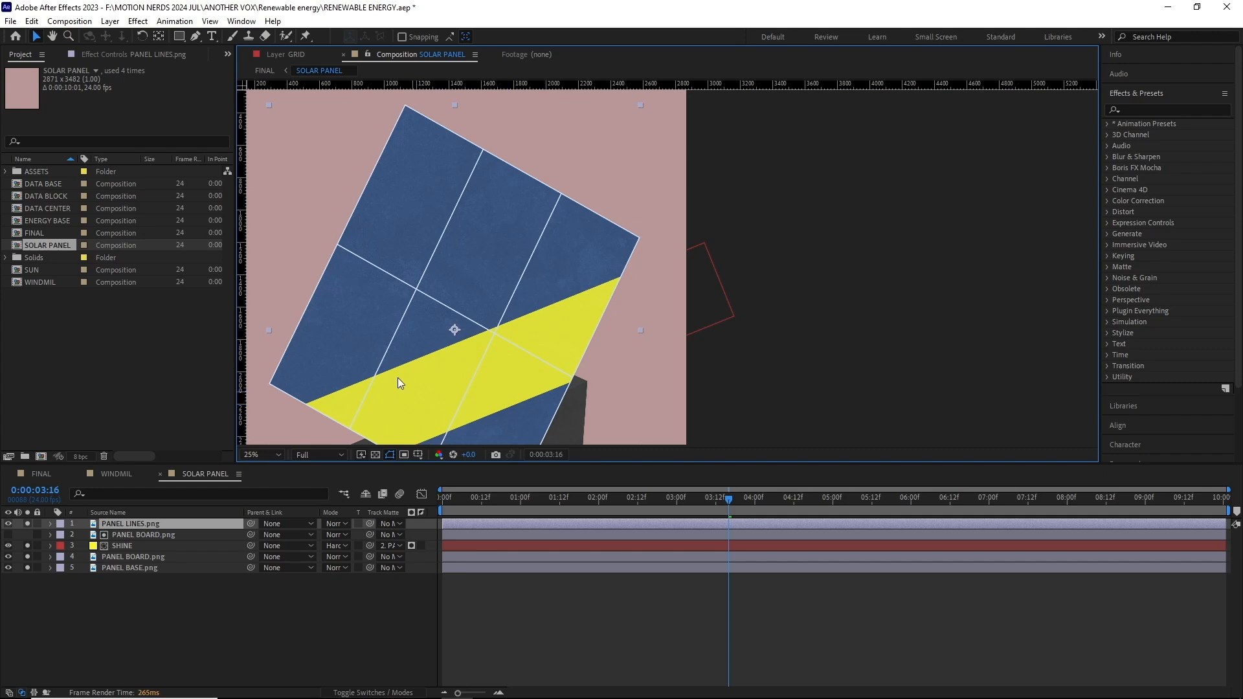
drag(28, 524, 28, 564)
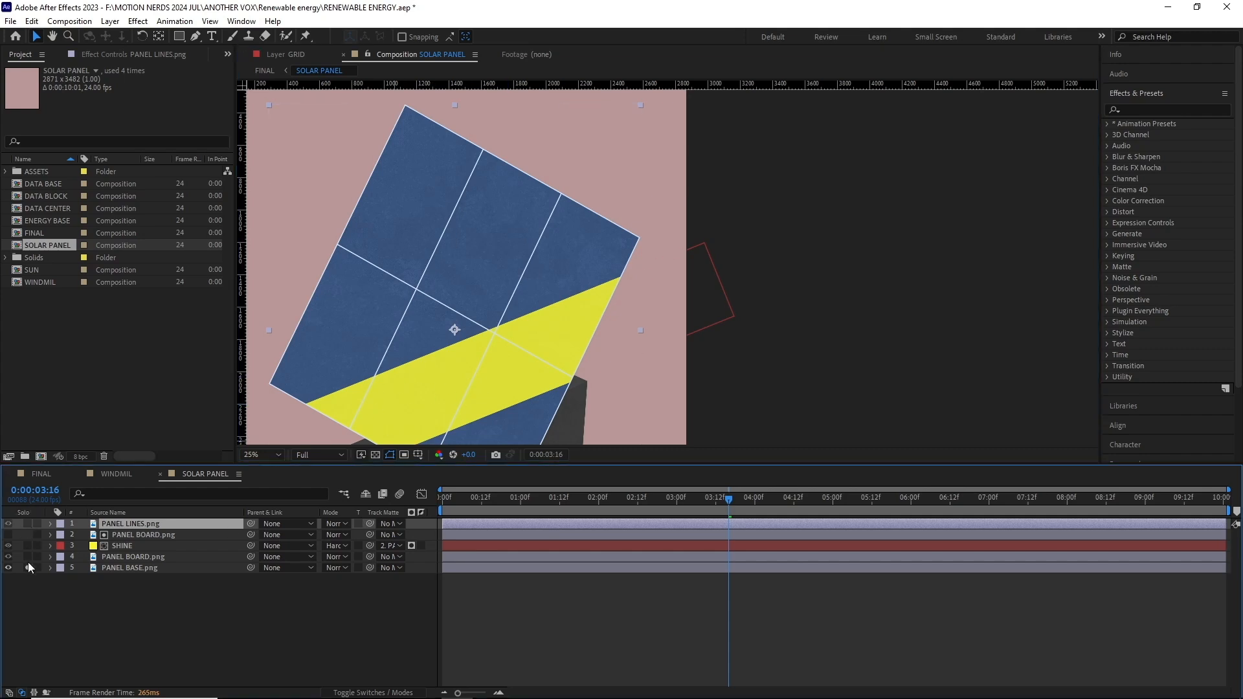
drag(565, 497, 740, 505)
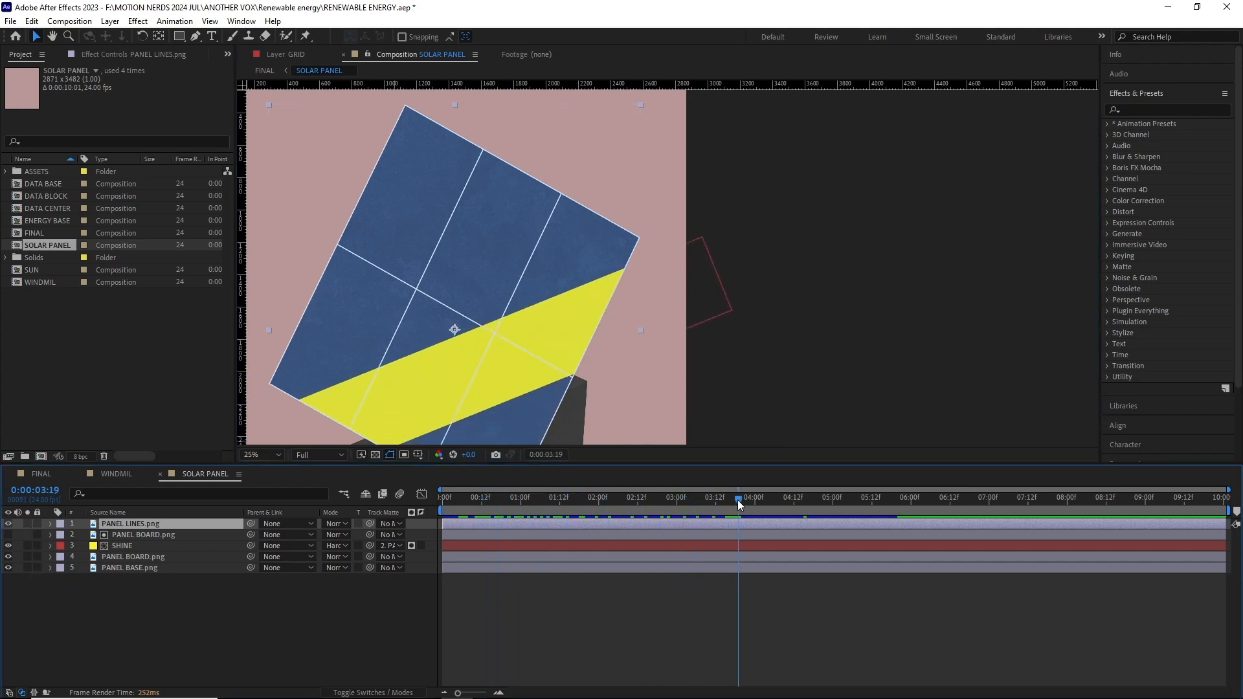
Return to the FINAL composition and examine the yellow shine crossing the solar panels around the 4:16 frame
click(43, 476)
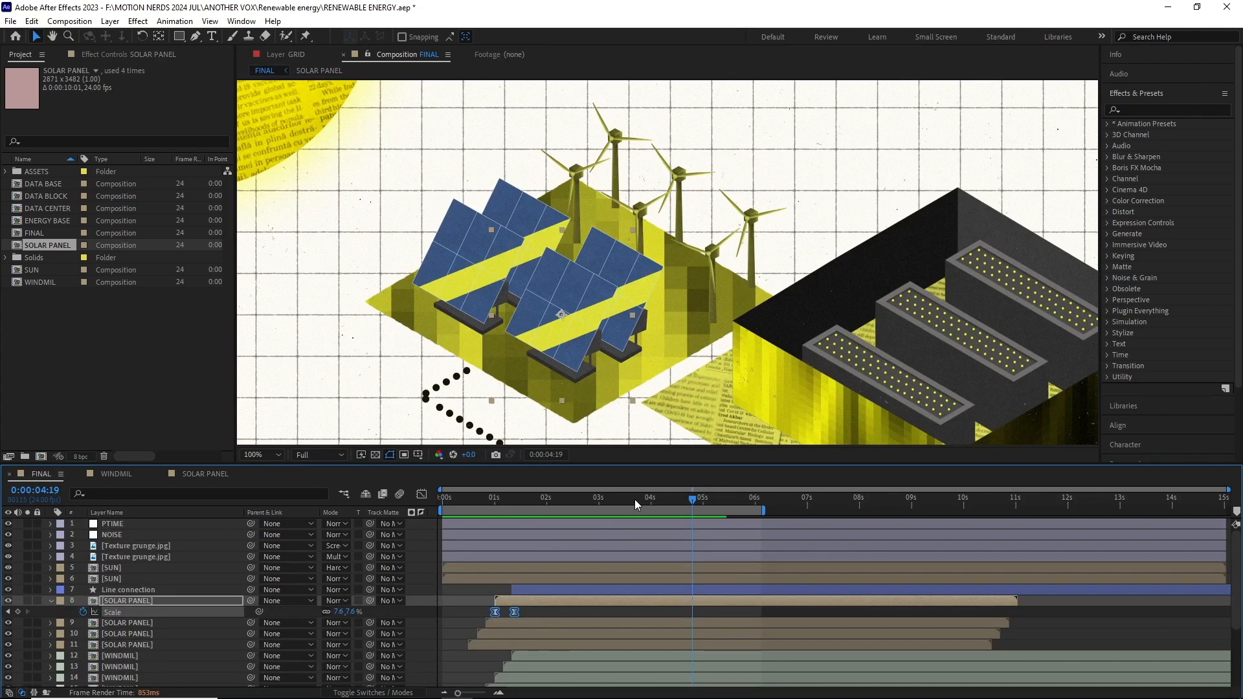
drag(634, 500, 669, 504)
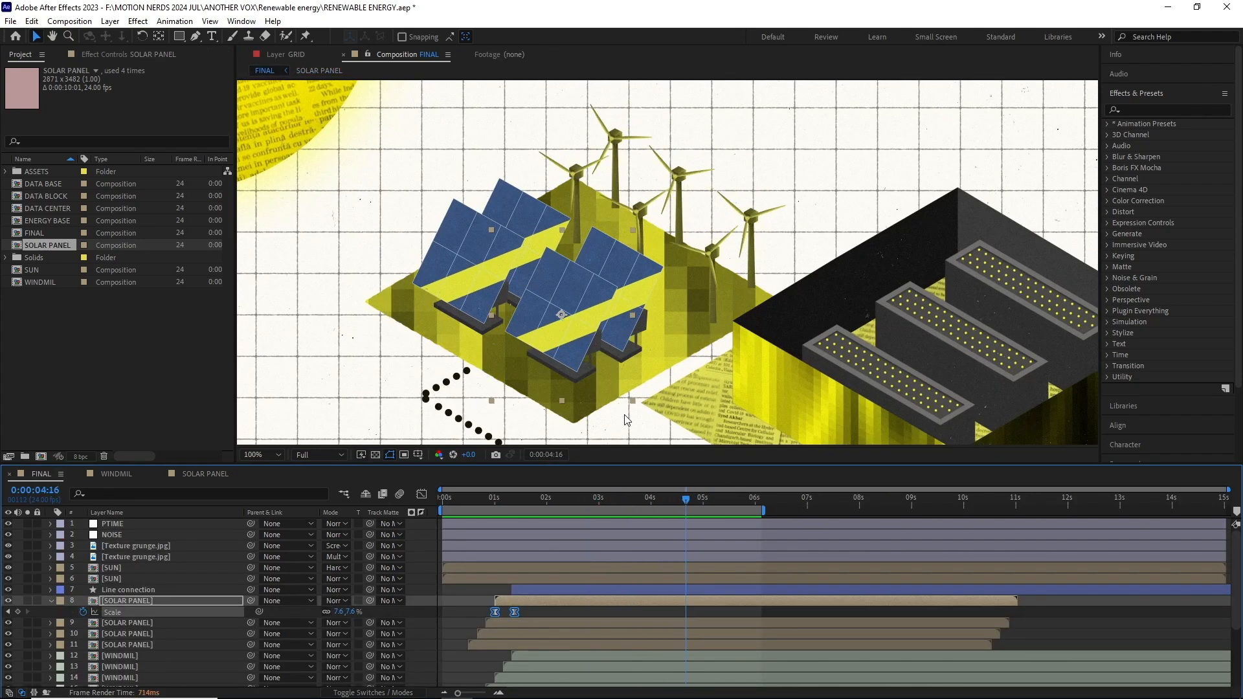
key(space)
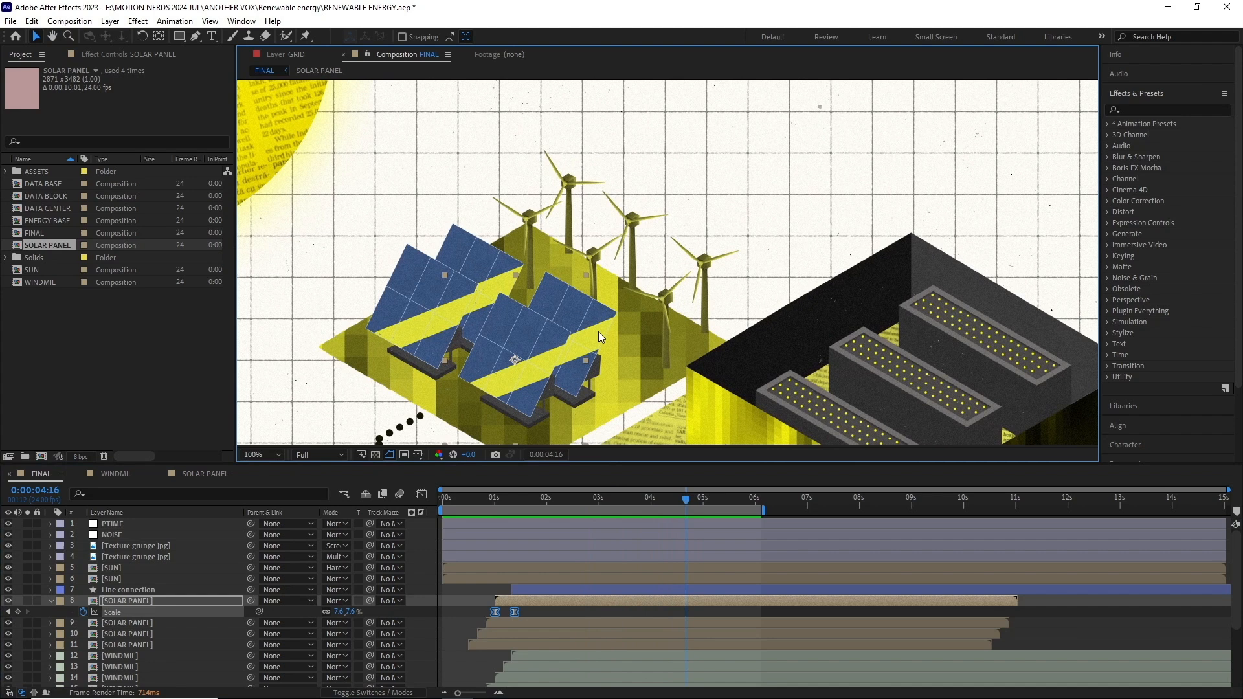
Open the WINDMIL composition and isolate the WINDMIL BODY layer by soloing it
click(131, 475)
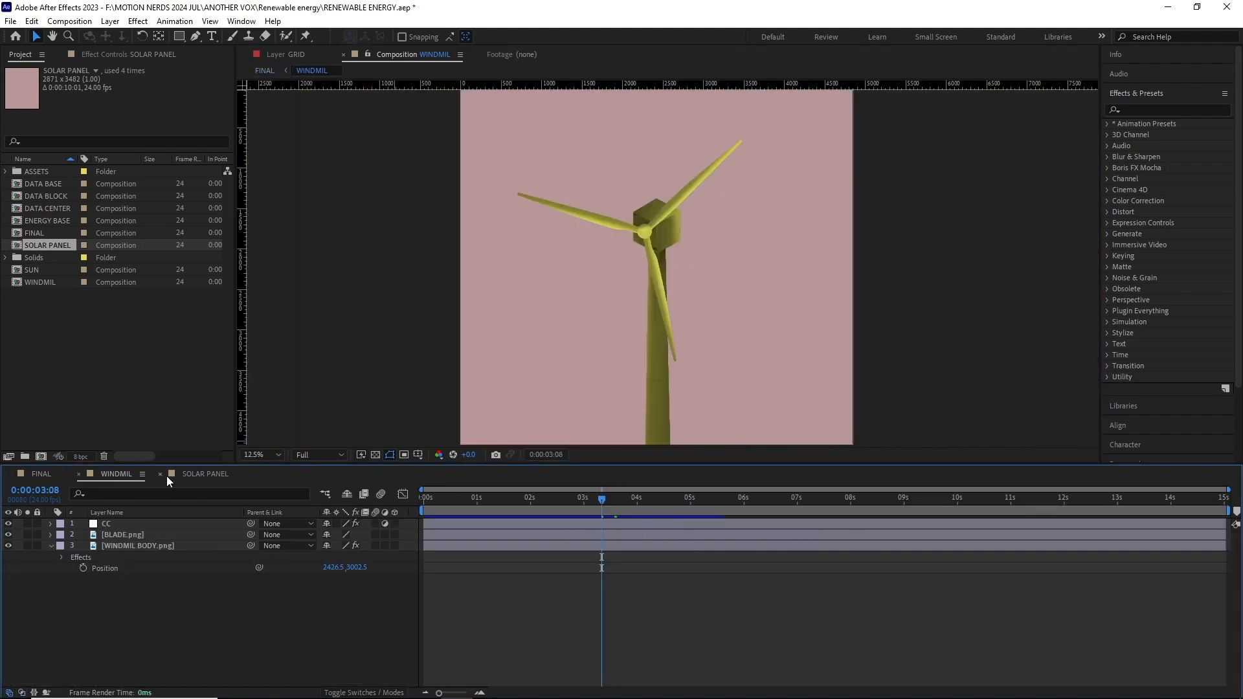
drag(592, 360, 582, 325)
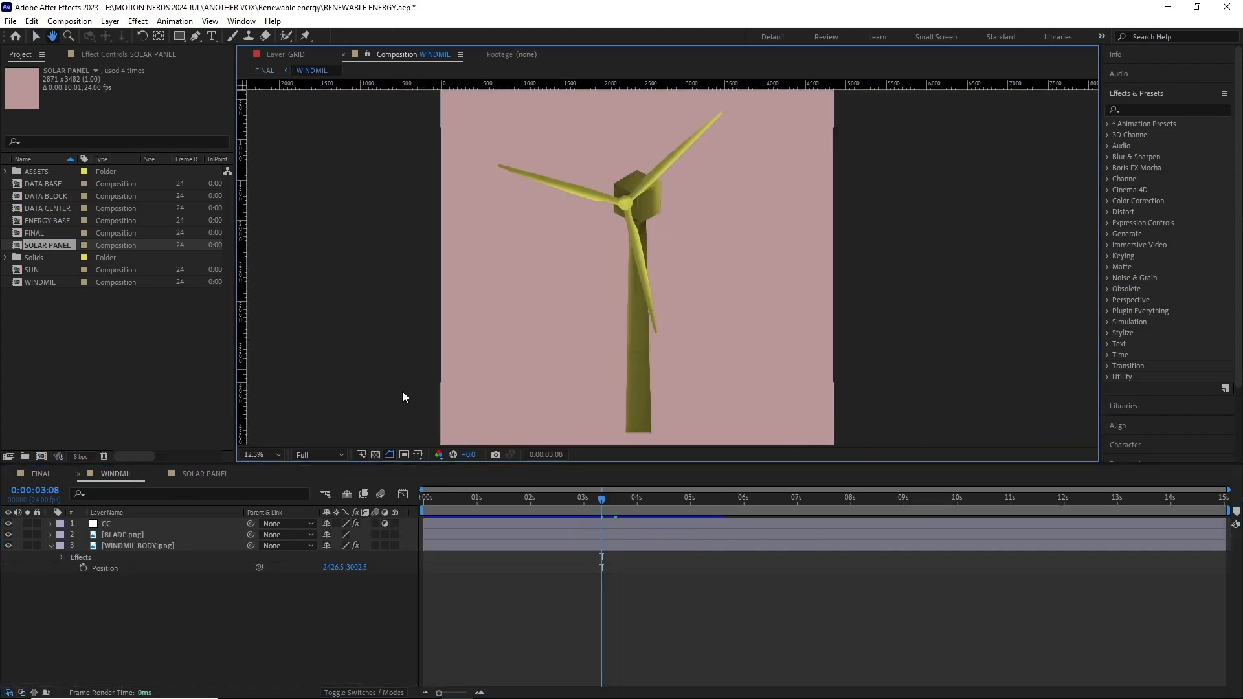
drag(520, 376, 485, 378)
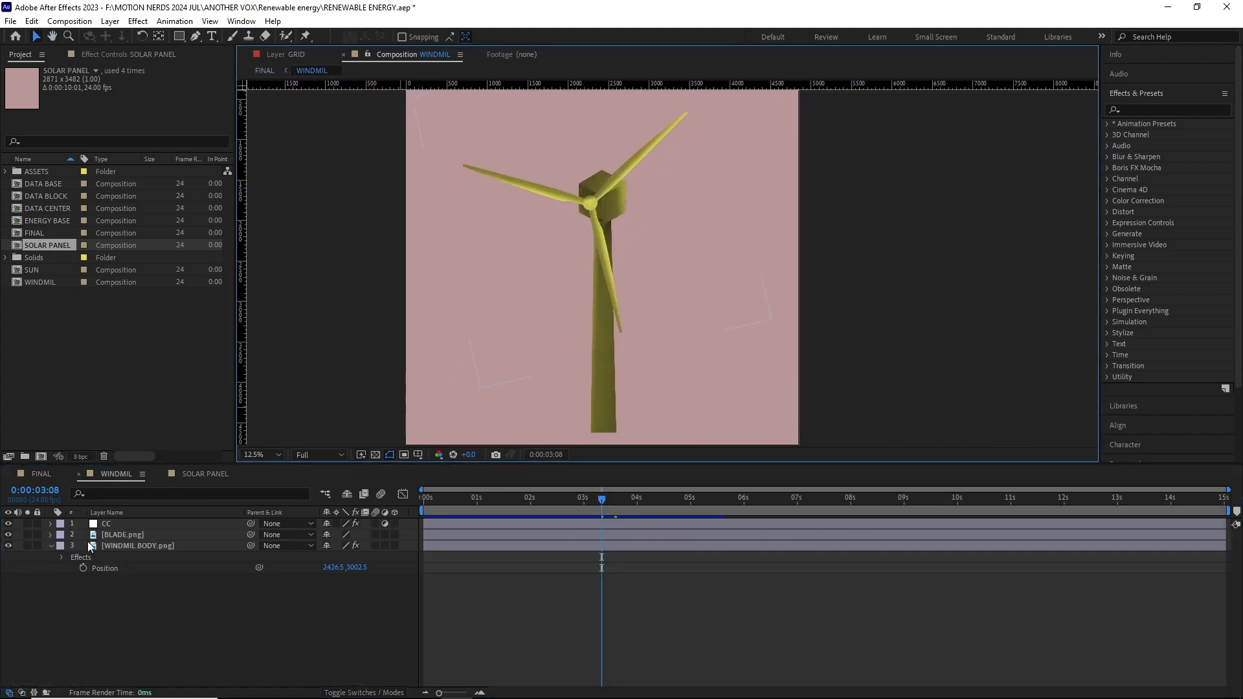
click(27, 547)
click(115, 547)
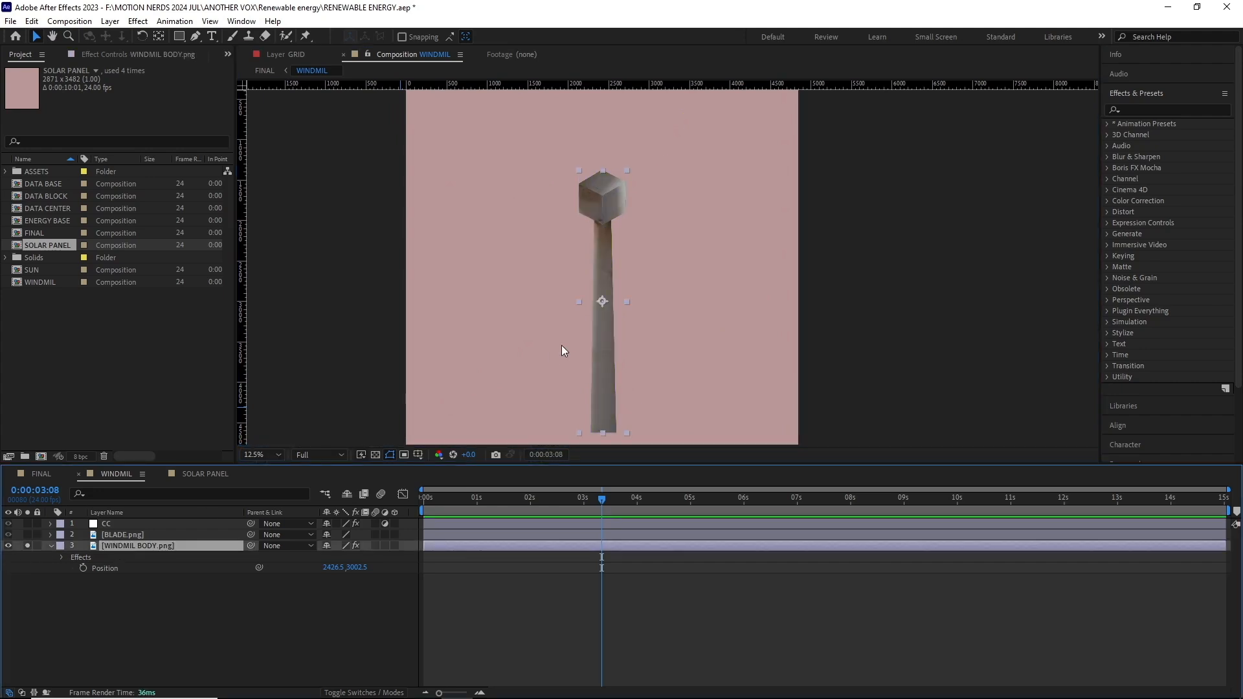
Examine the windmill body's textured cube head and tower up close
drag(561, 345, 541, 368)
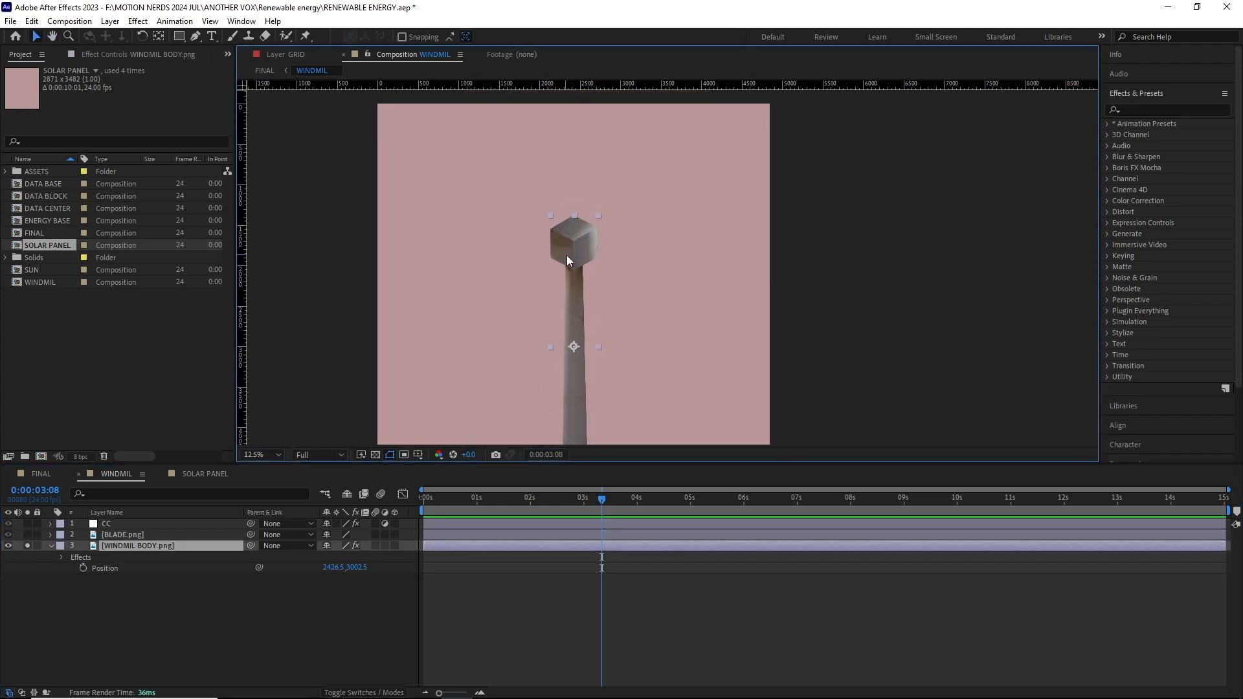
scroll(572, 287, up, 1)
drag(489, 247, 574, 281)
scroll(573, 292, up, 1)
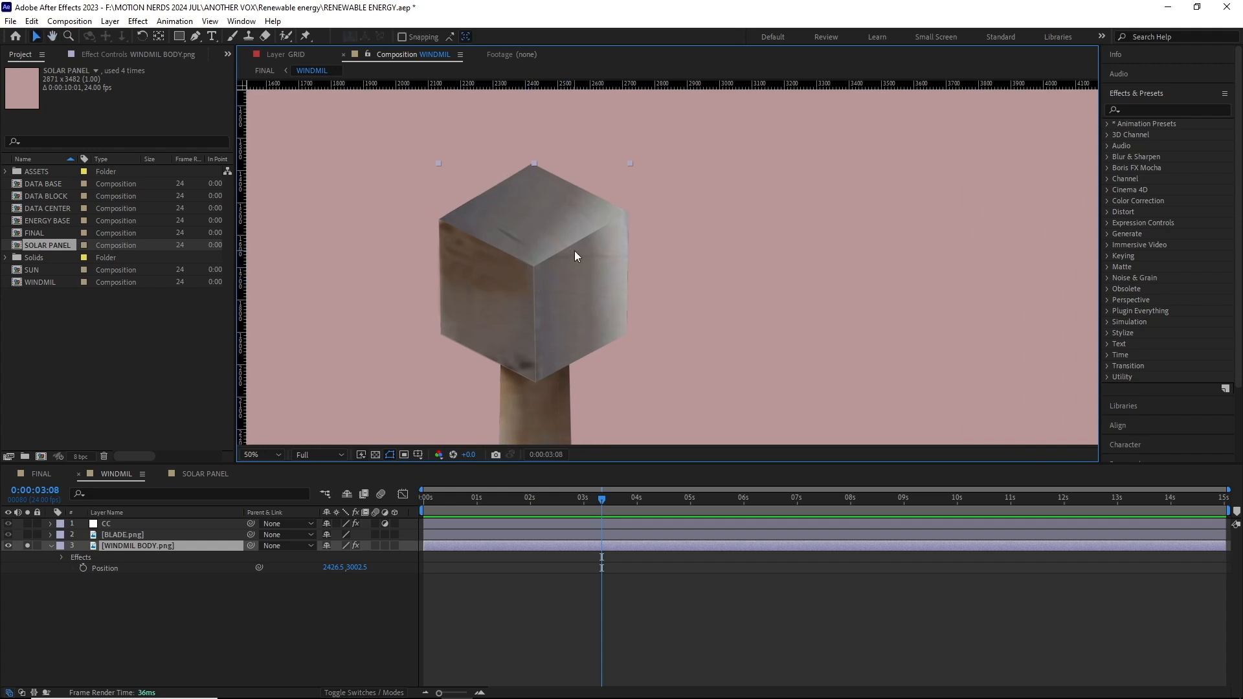
scroll(574, 251, down, 2)
drag(581, 267, 541, 291)
scroll(532, 258, up, 1)
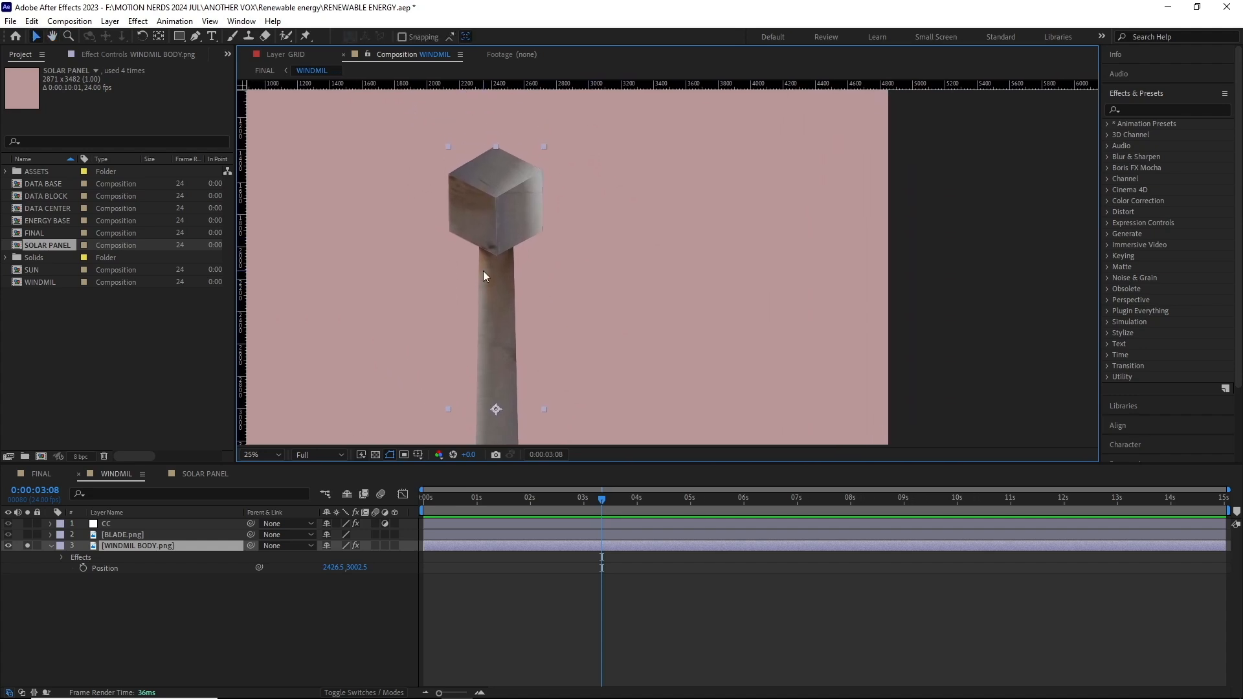
scroll(483, 271, down, 1)
drag(567, 303, 556, 277)
scroll(535, 284, up, 1)
Solo the BLADE layer together with the windmill body and inspect how the blades sit on the cube head
click(27, 534)
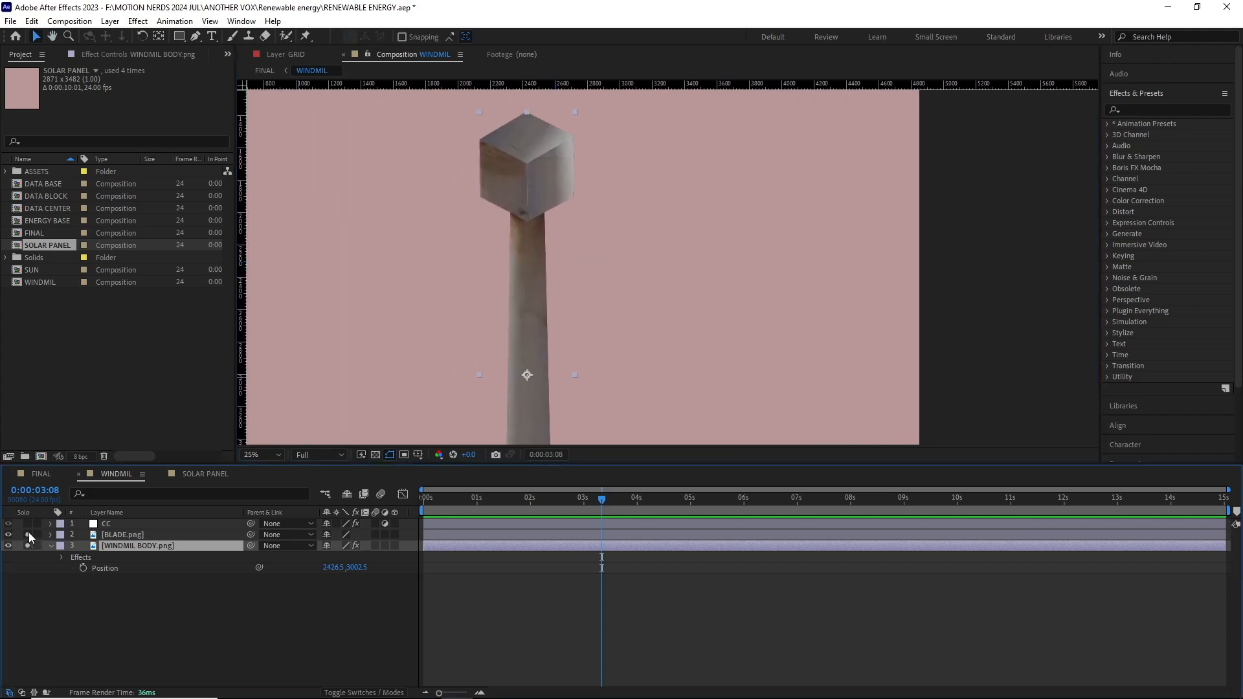
scroll(471, 343, down, 1)
drag(499, 316, 444, 371)
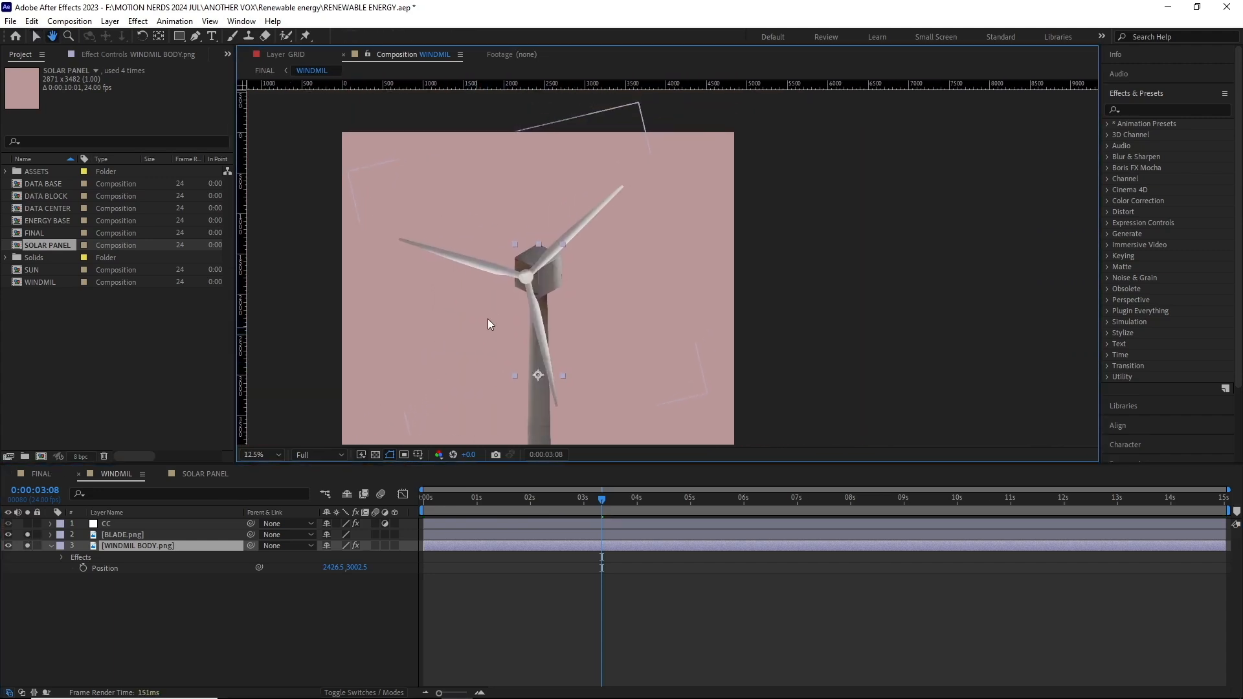
scroll(477, 302, up, 1)
drag(476, 302, 538, 349)
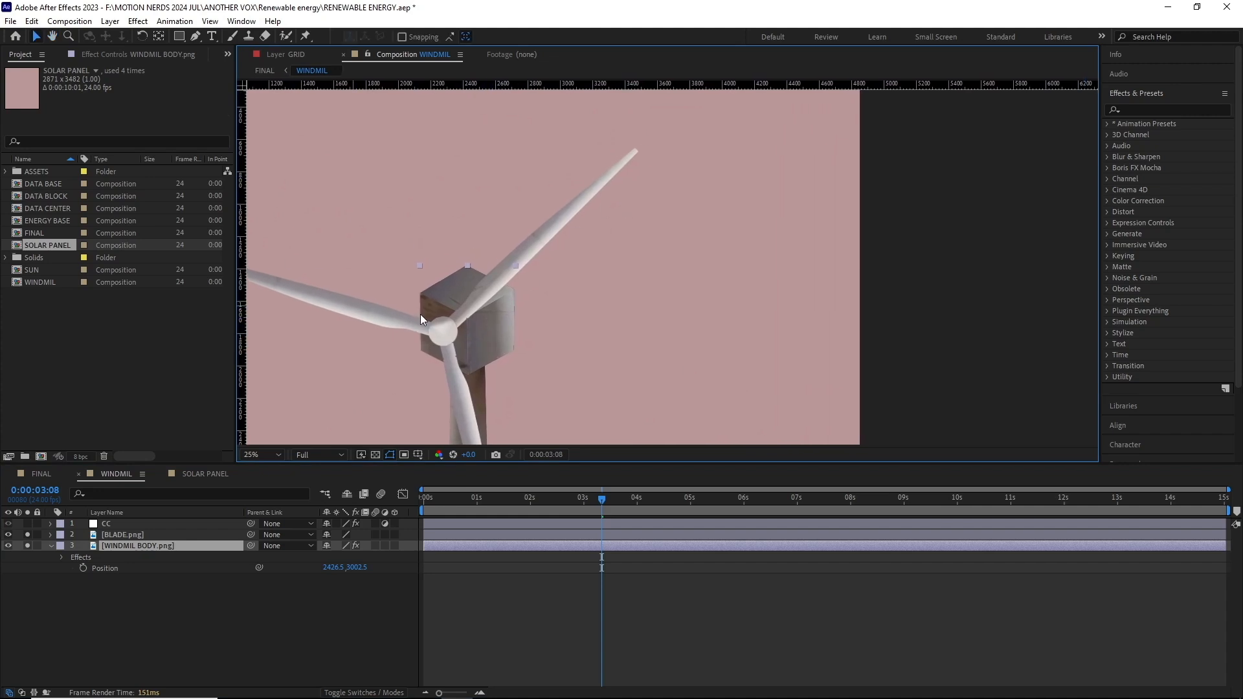
Scrub the WINDMIL composition to watch the blades rotate, and examine the assembled windmill from head to tower base
drag(421, 314, 632, 271)
drag(550, 287, 487, 283)
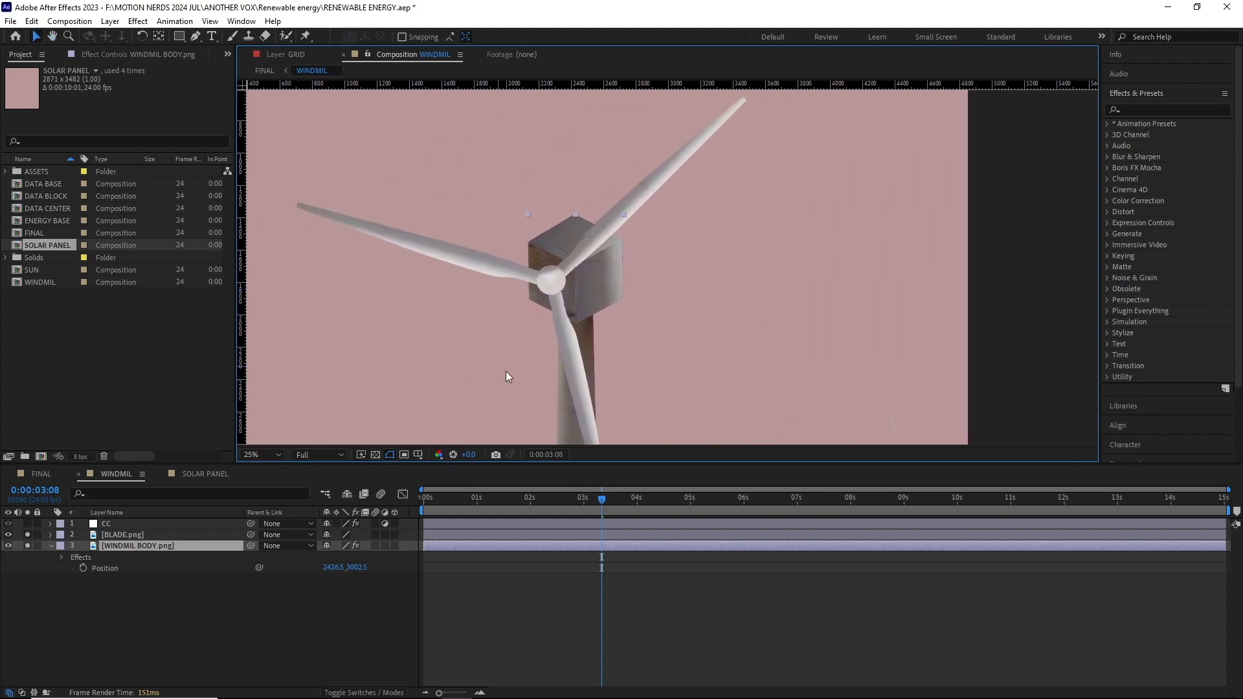
drag(596, 491, 717, 486)
scroll(630, 379, down, 2)
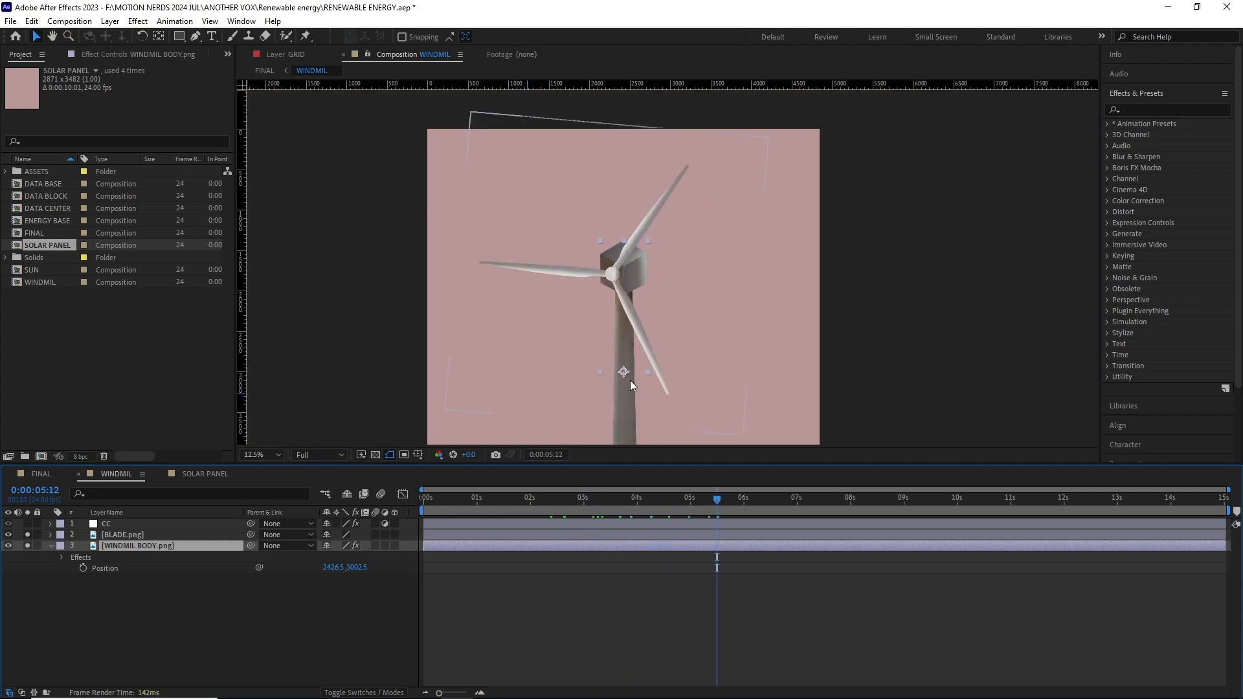
drag(631, 379, 558, 338)
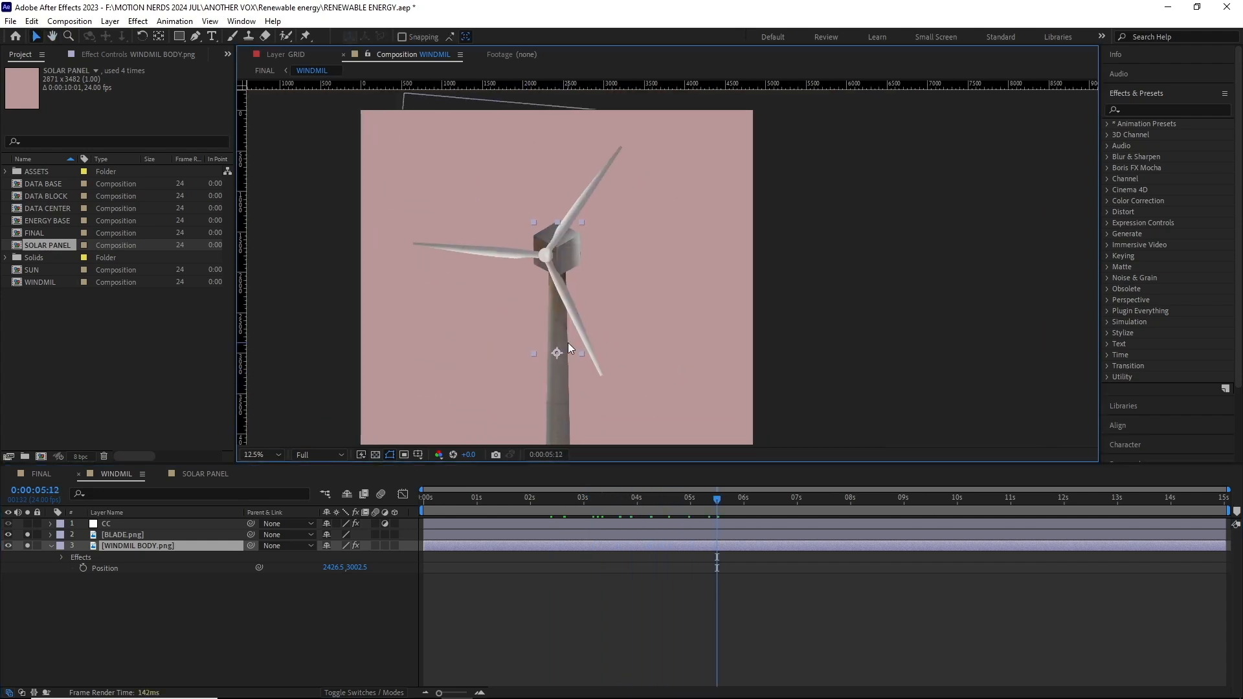
scroll(569, 344, down, 2)
scroll(564, 332, up, 1)
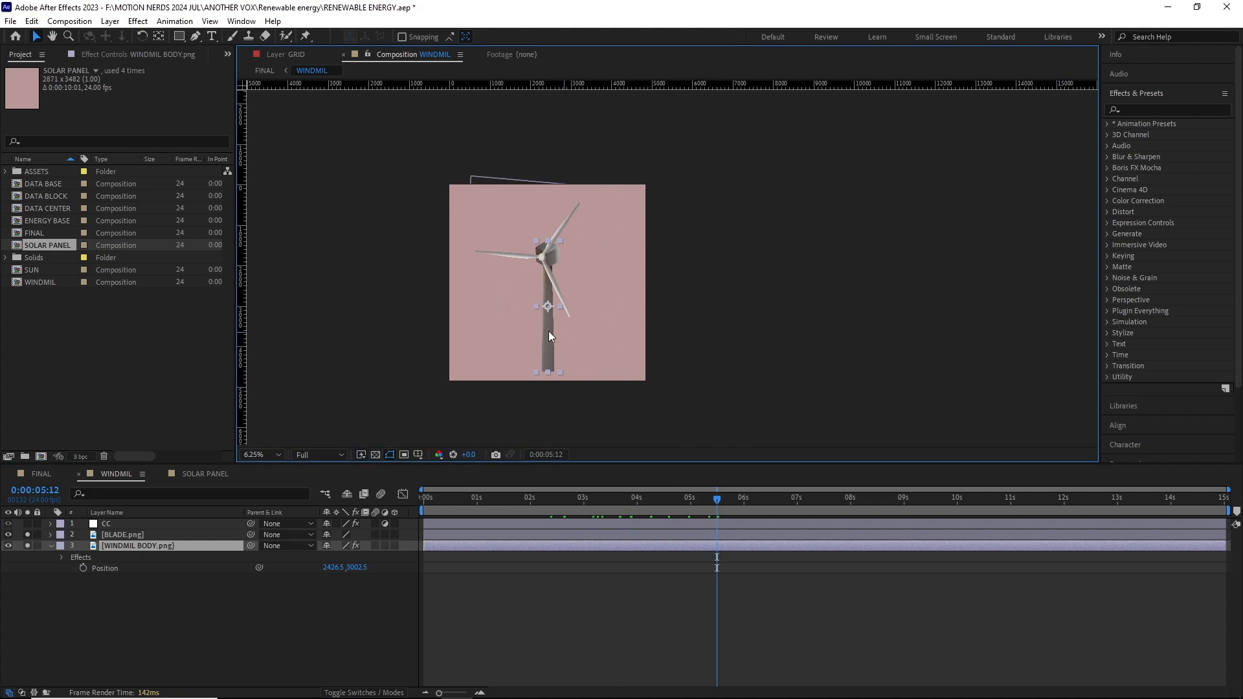
drag(541, 331, 545, 343)
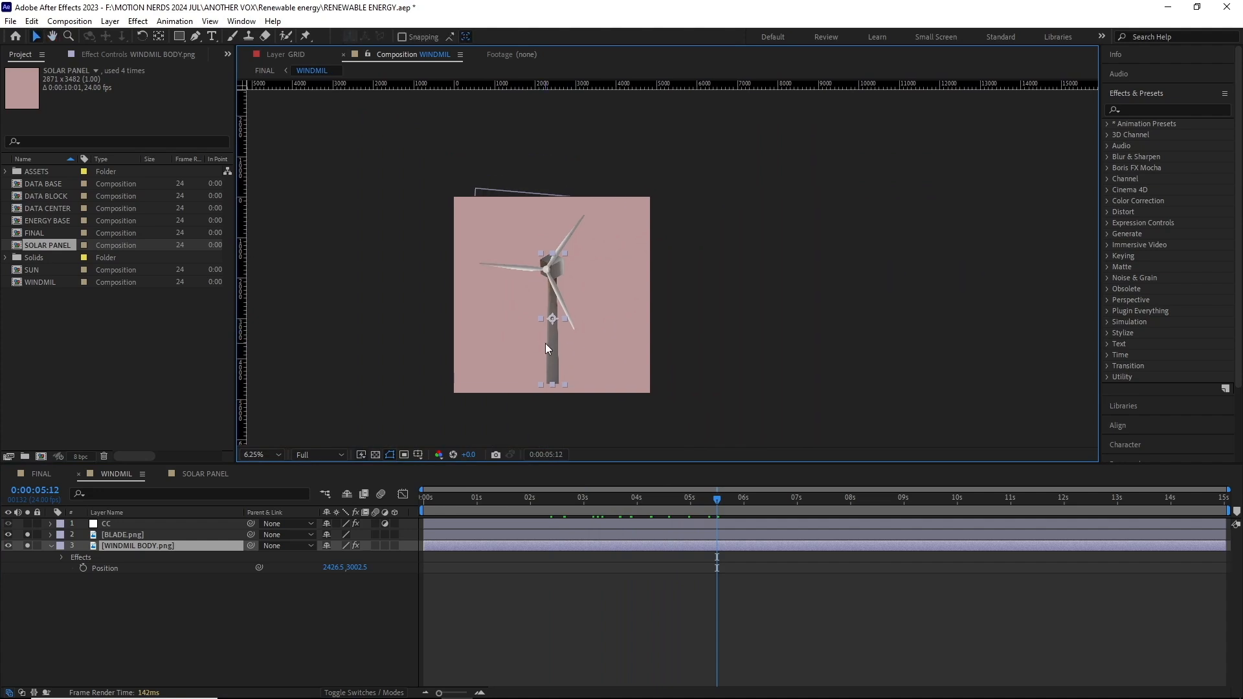
scroll(546, 343, up, 1)
drag(473, 347, 550, 347)
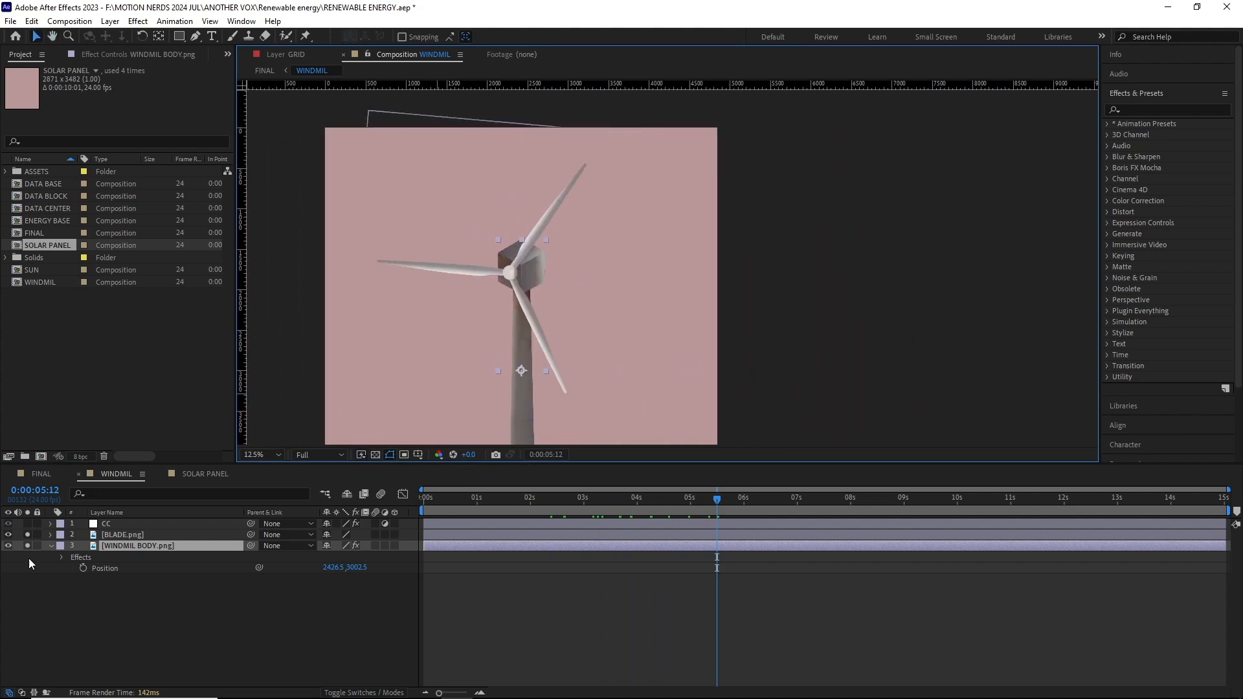
Inspect the BLADE layer's Rotation expression while scrubbing the blade spin, and collapse the BLADE and WINDMIL BODY properties
click(128, 535)
click(50, 535)
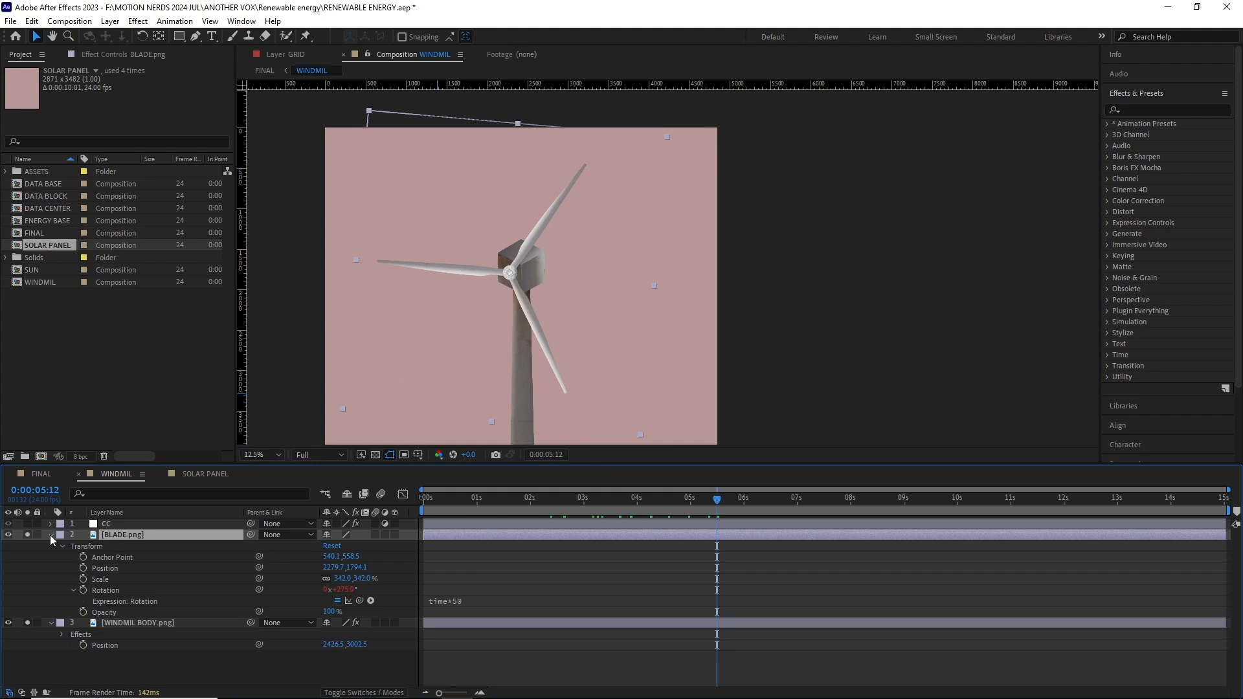
click(103, 591)
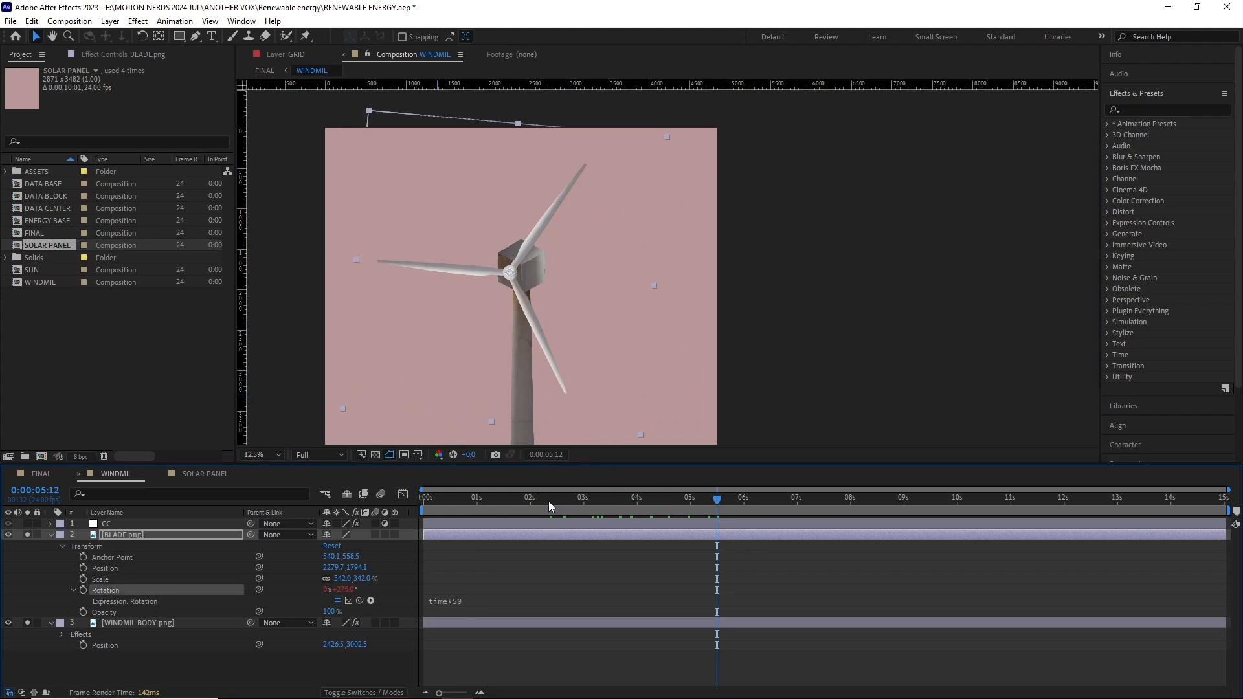
drag(549, 502, 768, 510)
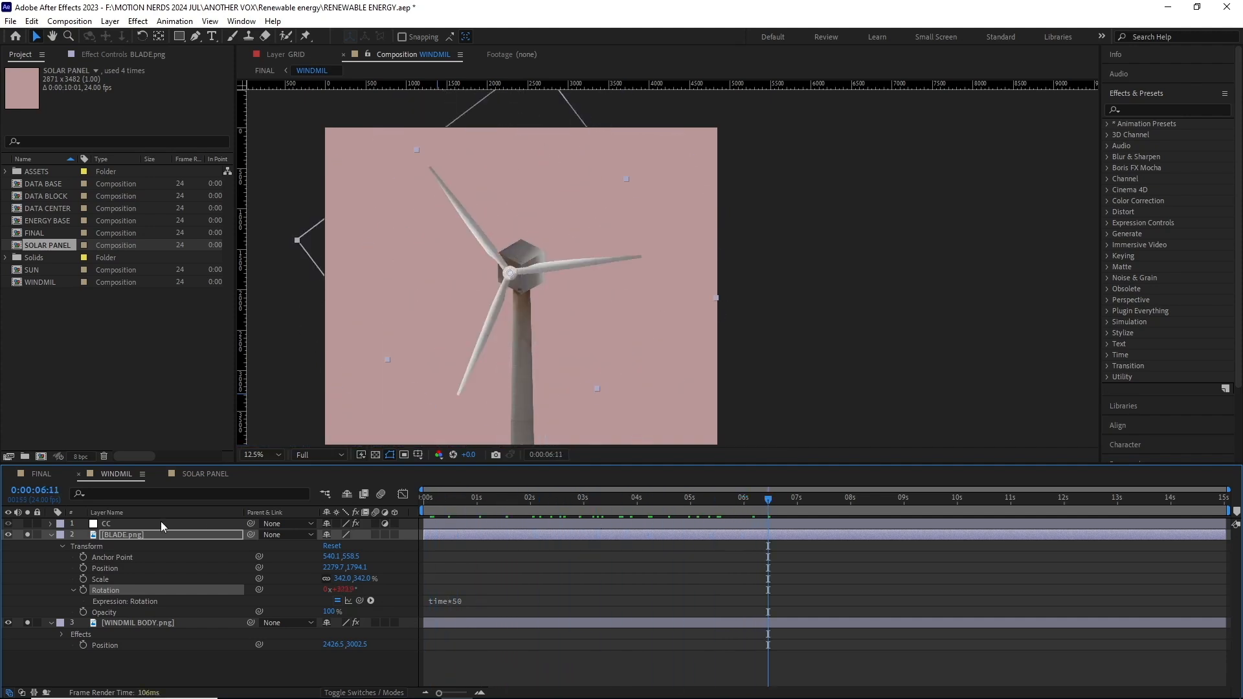
click(50, 535)
click(50, 546)
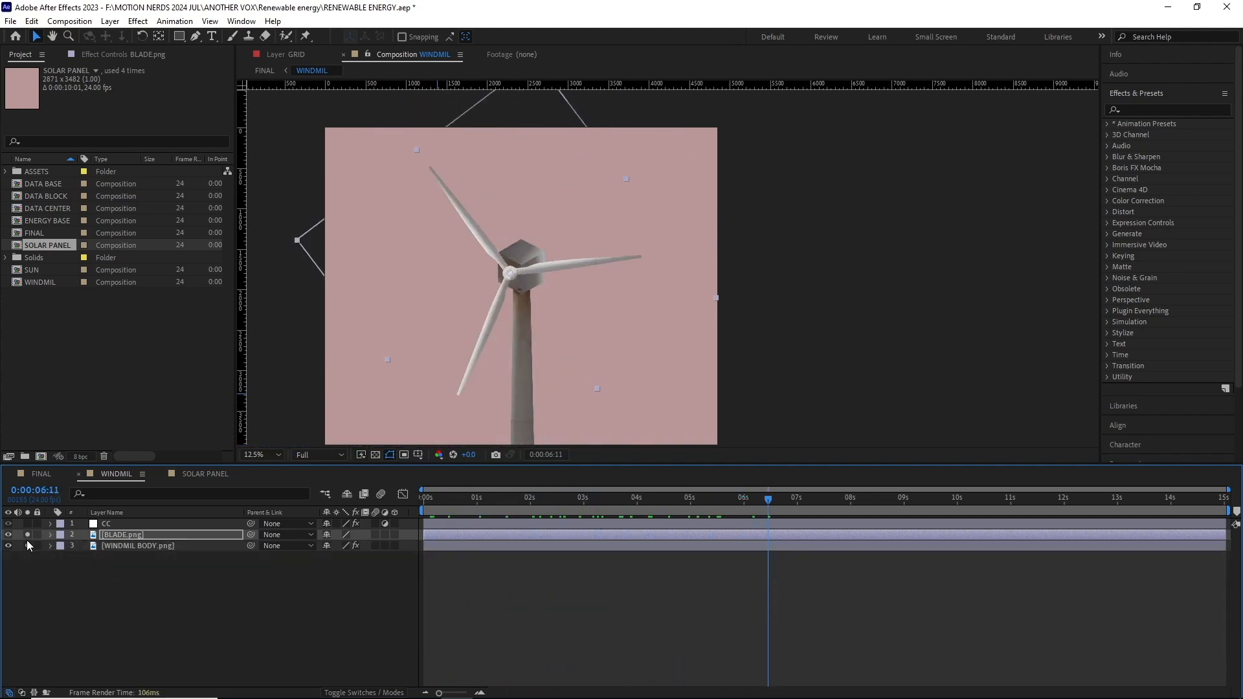
Show the CC adjustment layer's Tint effect and compare the windmill with the tint off and on
click(133, 525)
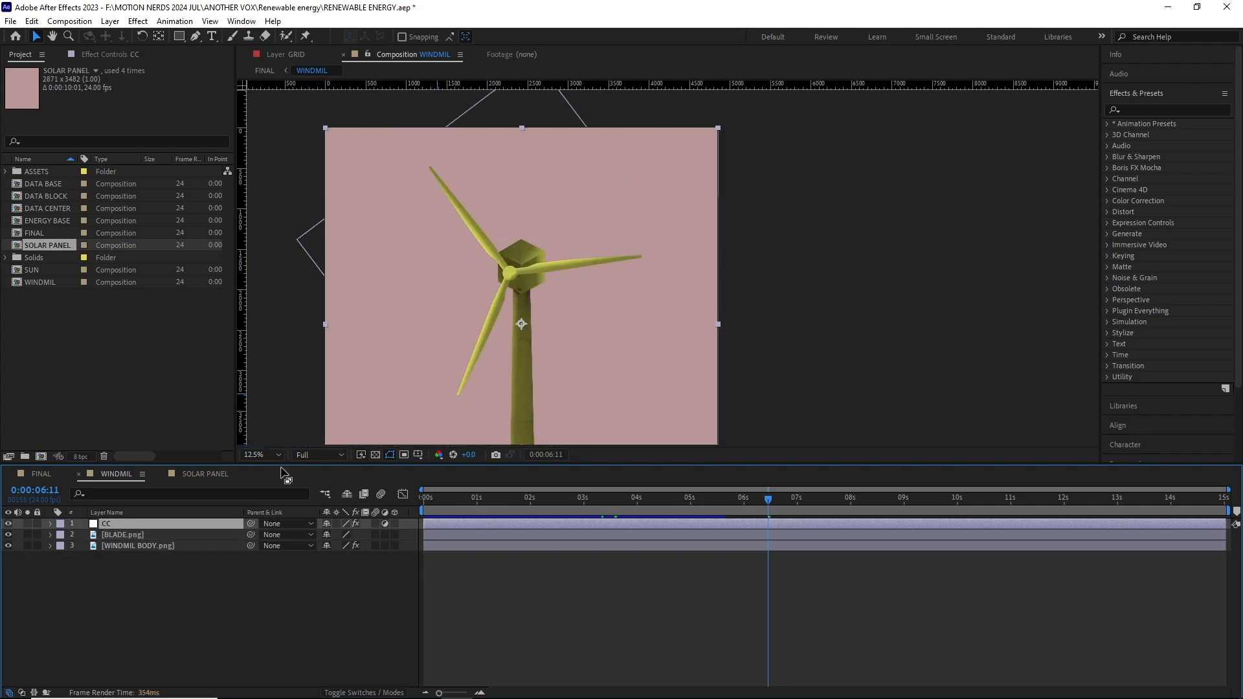
click(117, 55)
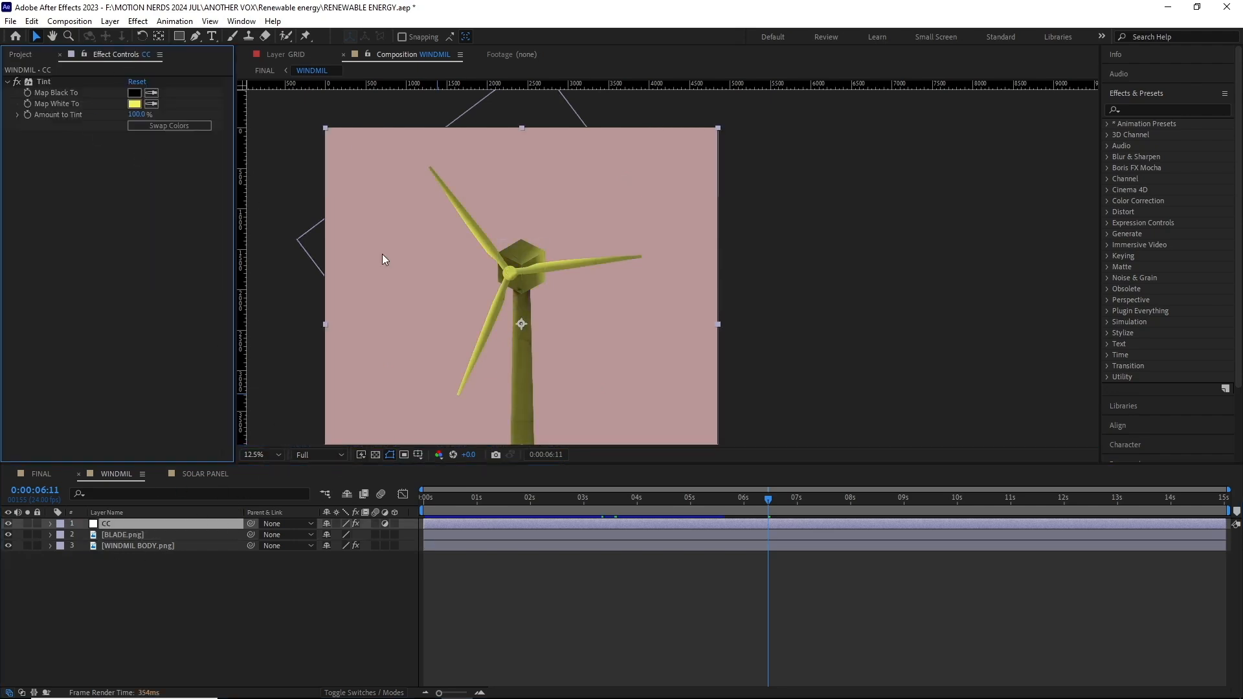
scroll(541, 299, up, 1)
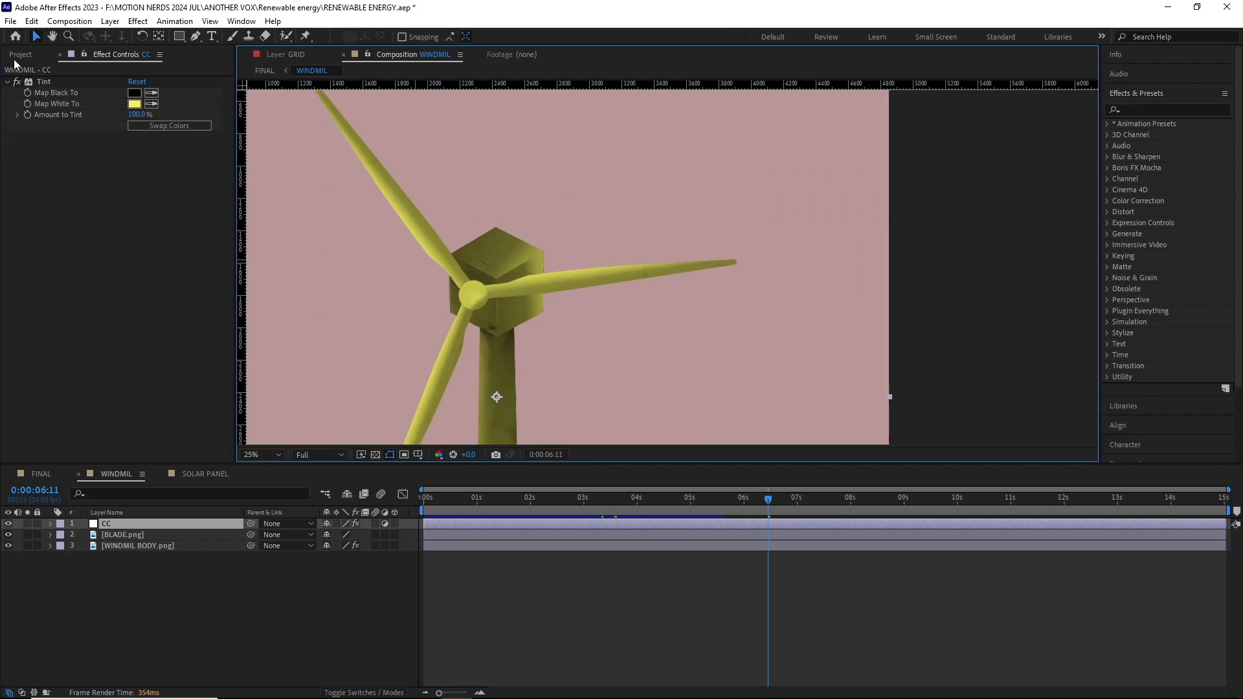
click(21, 82)
click(21, 82)
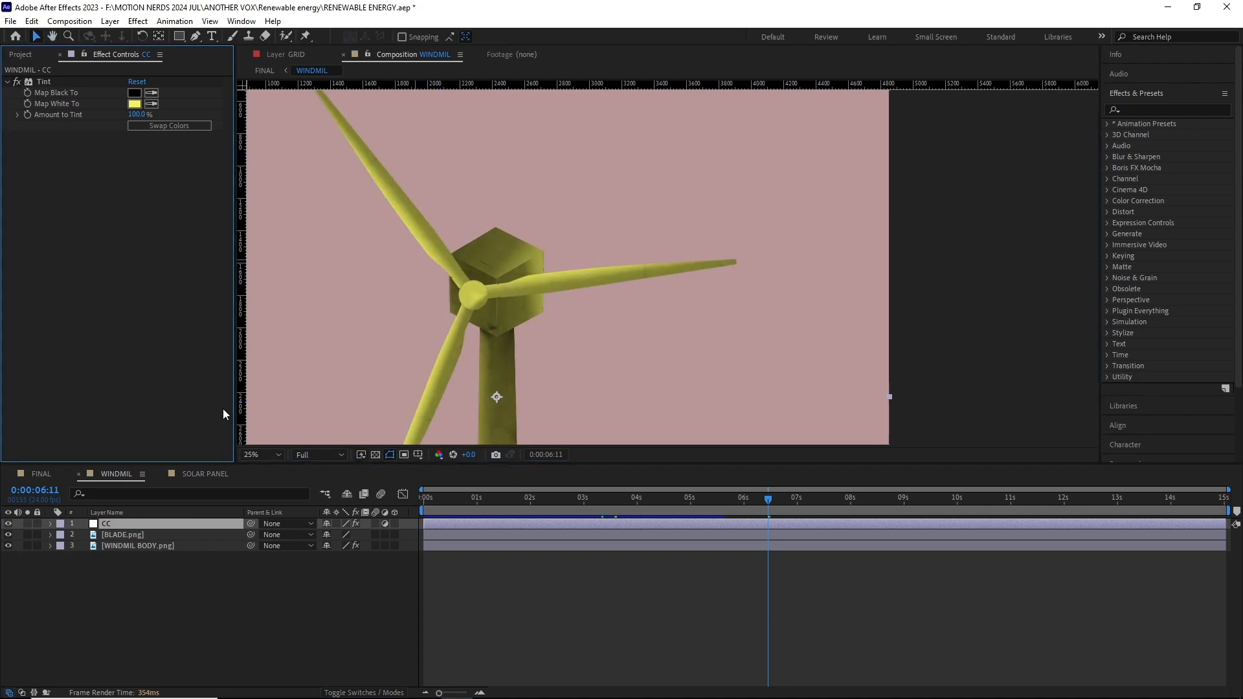
Return to the FINAL composition and scrub to about 0:00:03:03 to examine how the WINDMIL layers appear in the scene
click(40, 476)
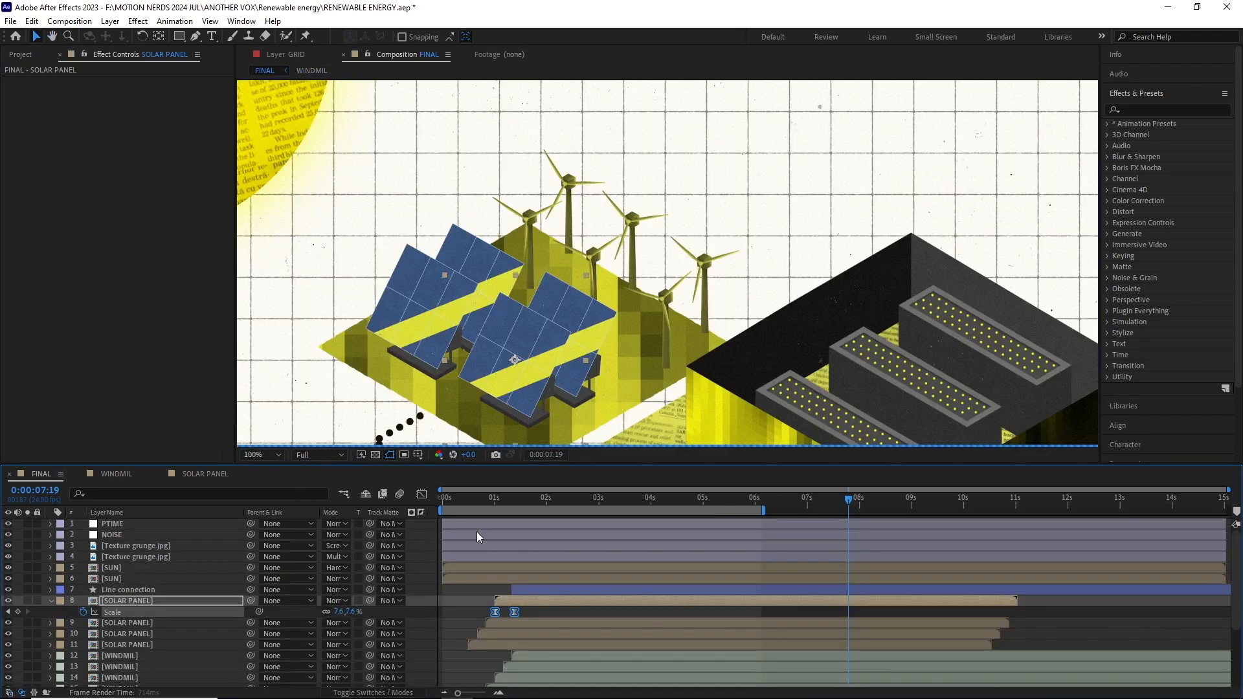
scroll(176, 619, down, 2)
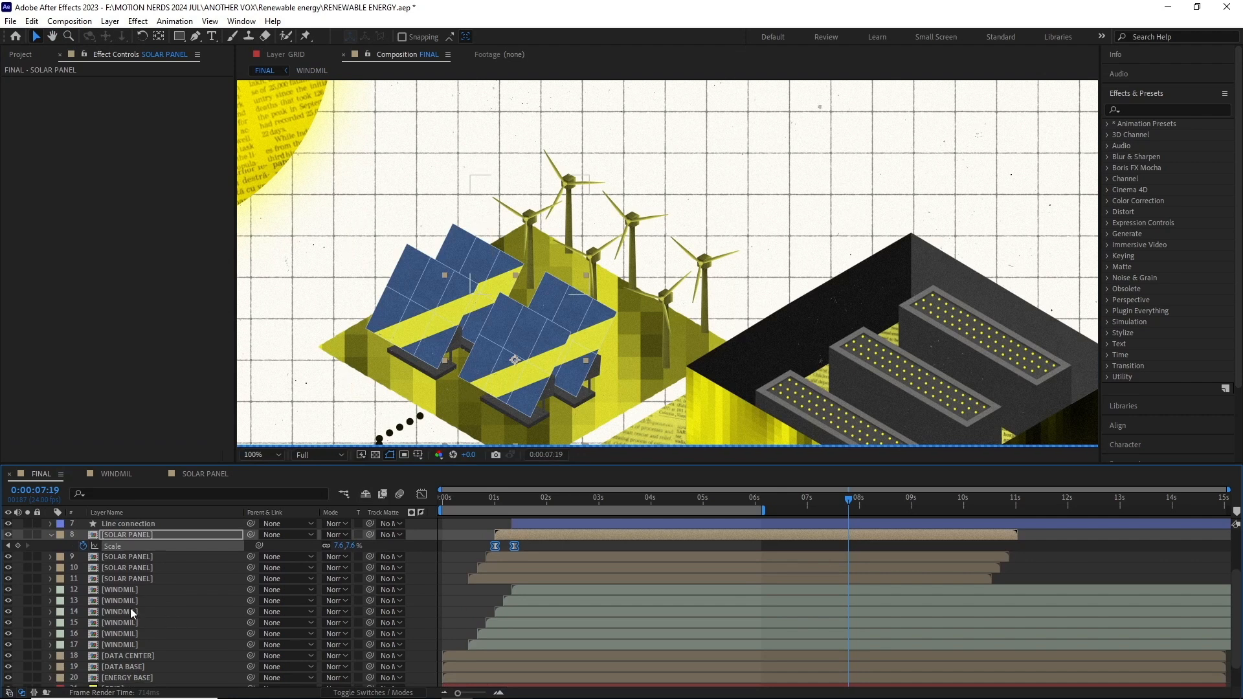
click(131, 590)
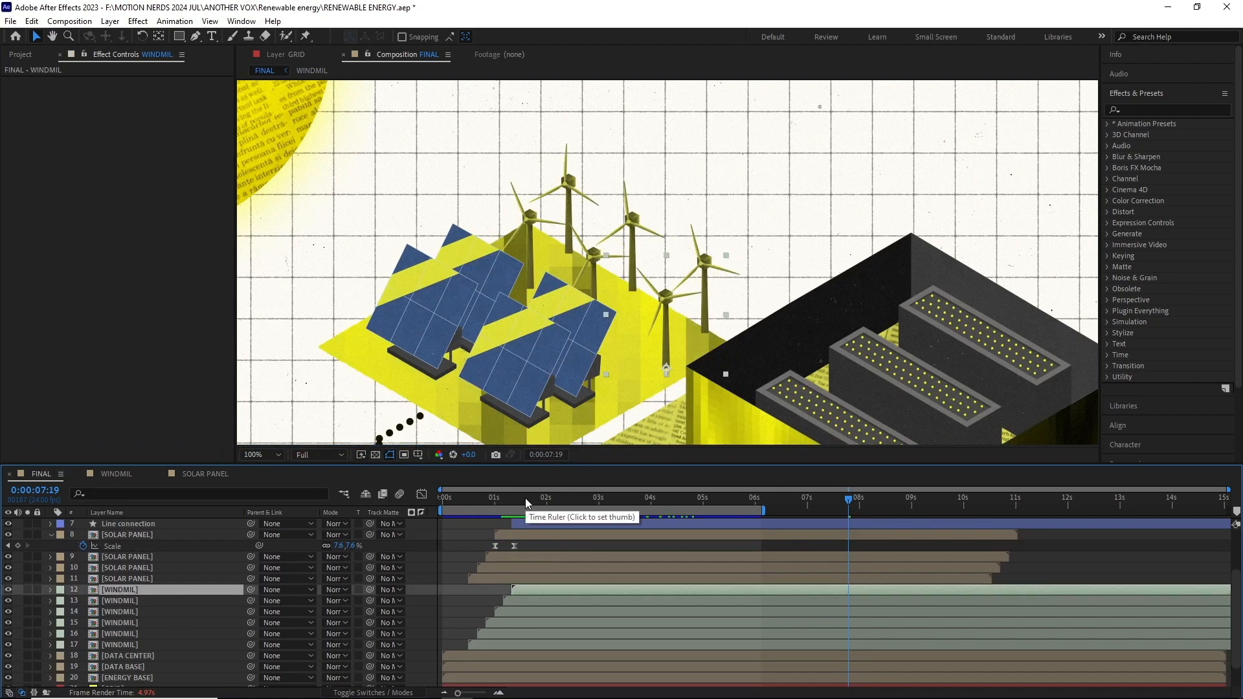
click(509, 501)
drag(507, 507, 605, 506)
scroll(577, 360, down, 2)
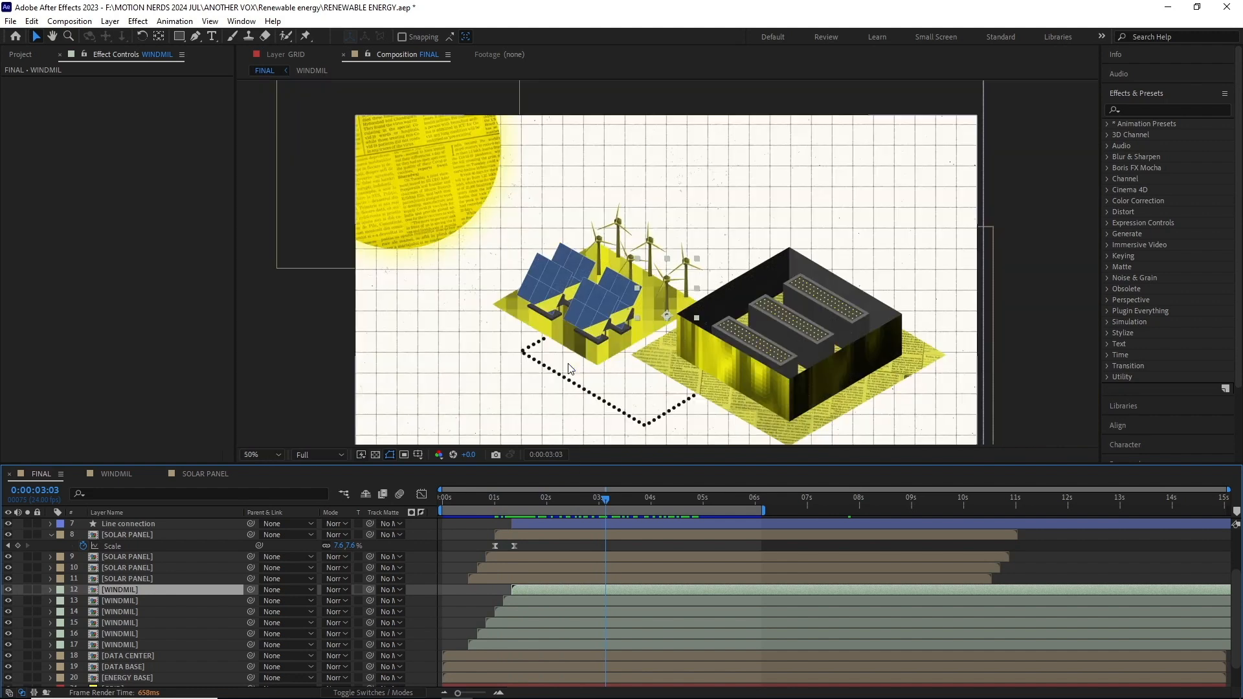
drag(577, 359, 518, 338)
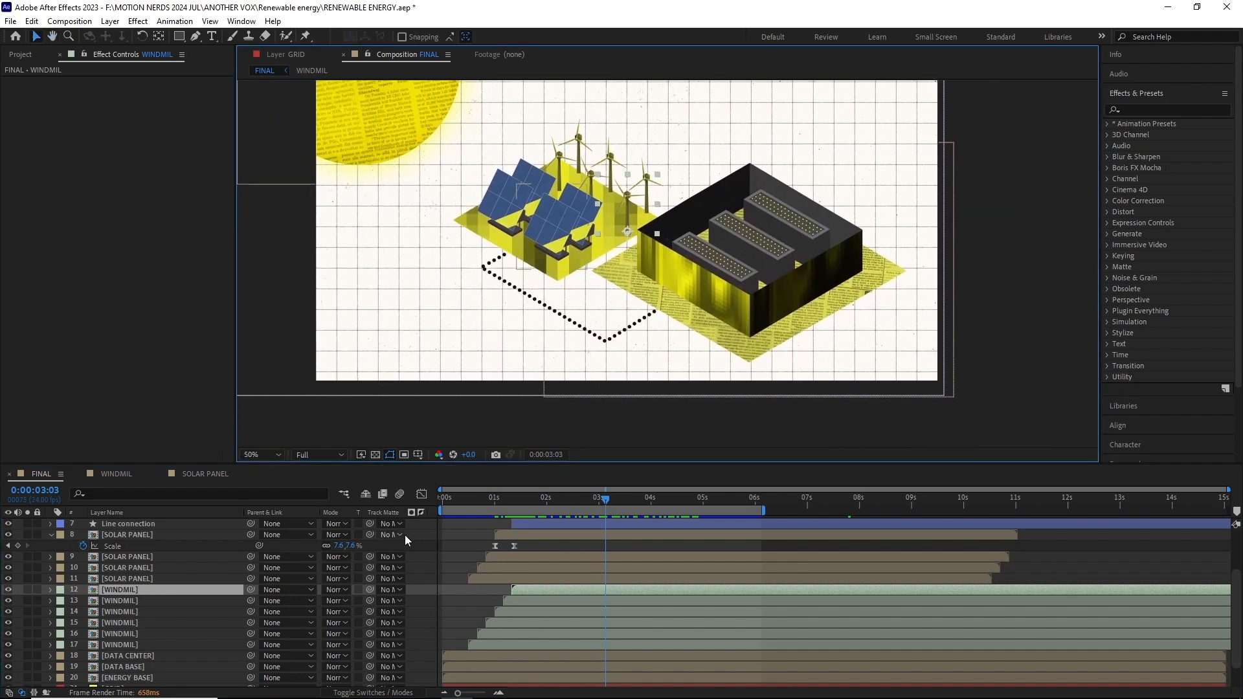
Select the Line connection layer and reveal its shape contents at frame 0:00:01:22, viewing the dotted line at 100%
scroll(226, 571, up, 1)
click(154, 558)
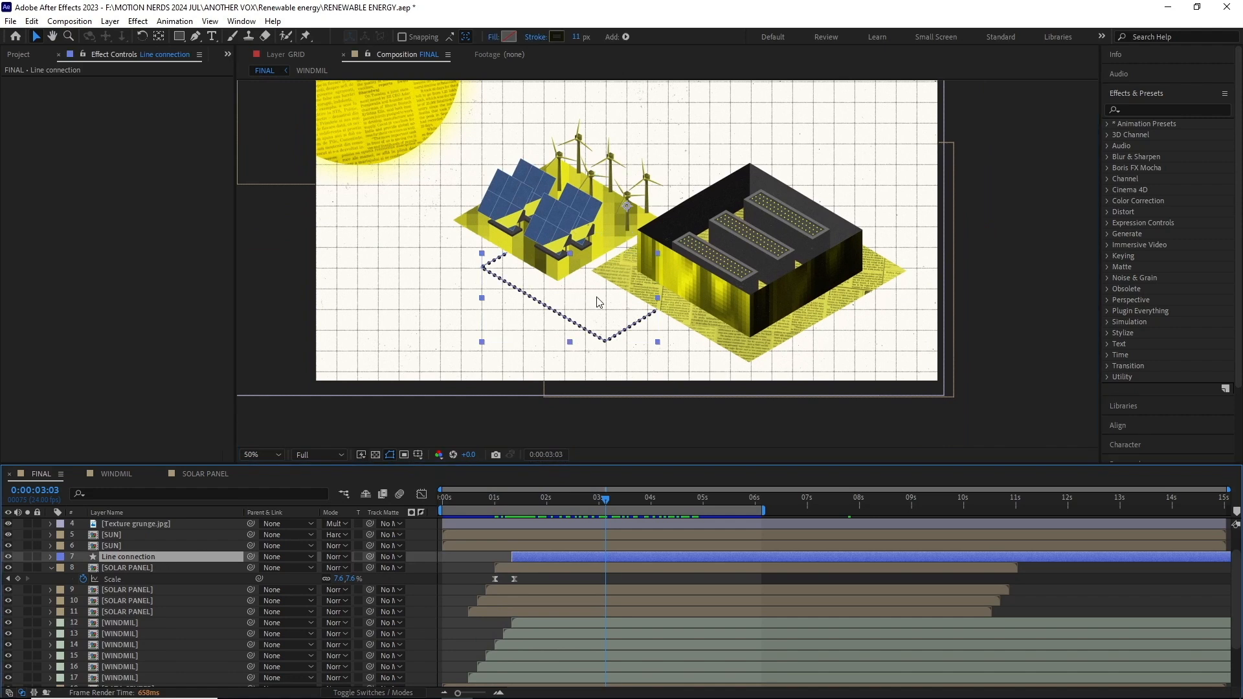
key(slash)
click(542, 498)
click(51, 557)
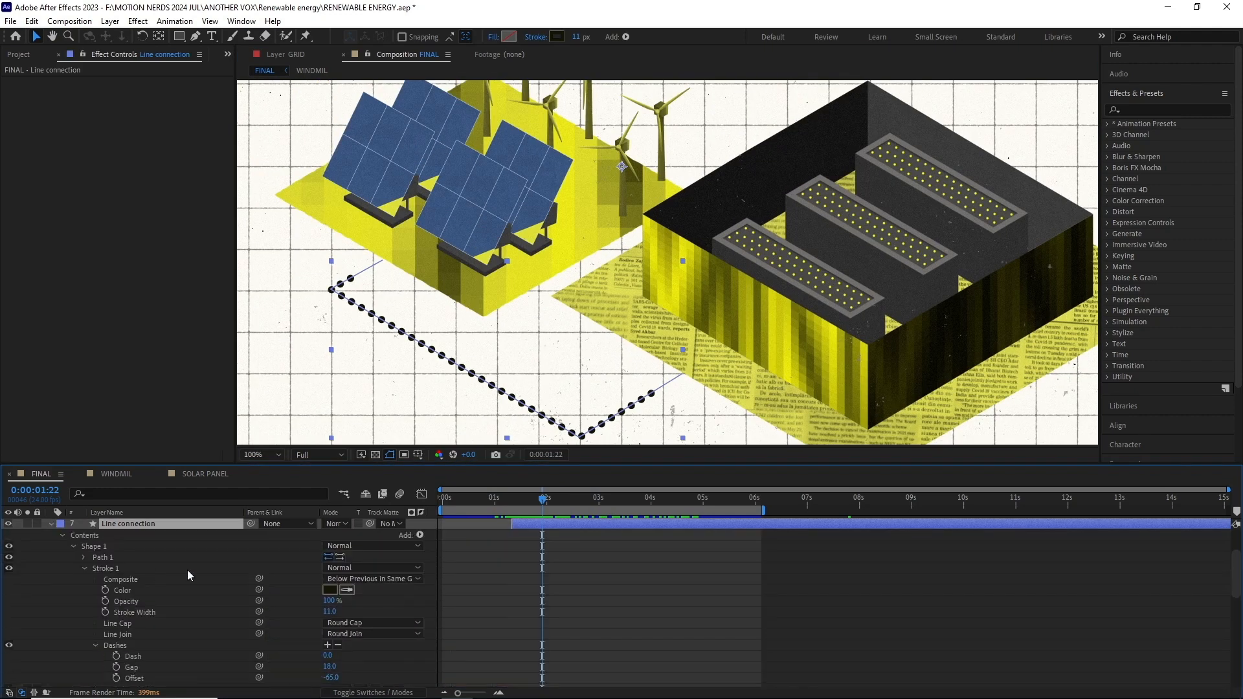
Examine the dotted line's stroke settings, including the Dash, Gap and Offset values under Dashes
scroll(188, 573, down, 1)
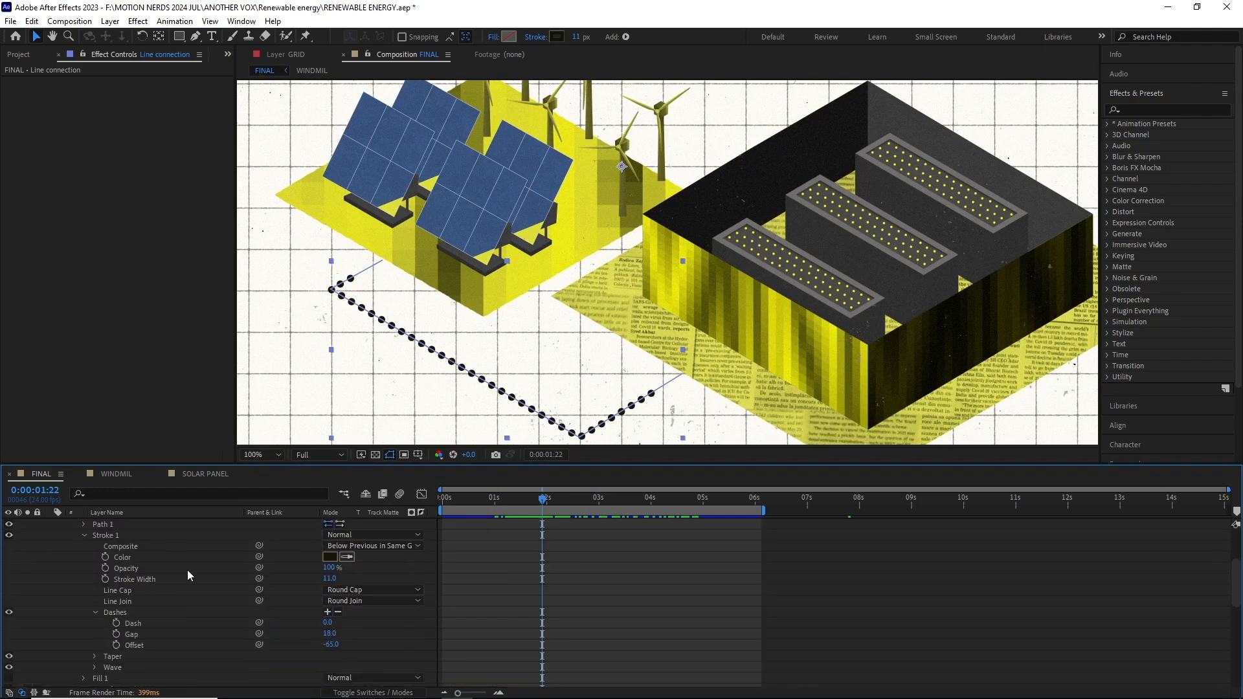
scroll(188, 576, down, 1)
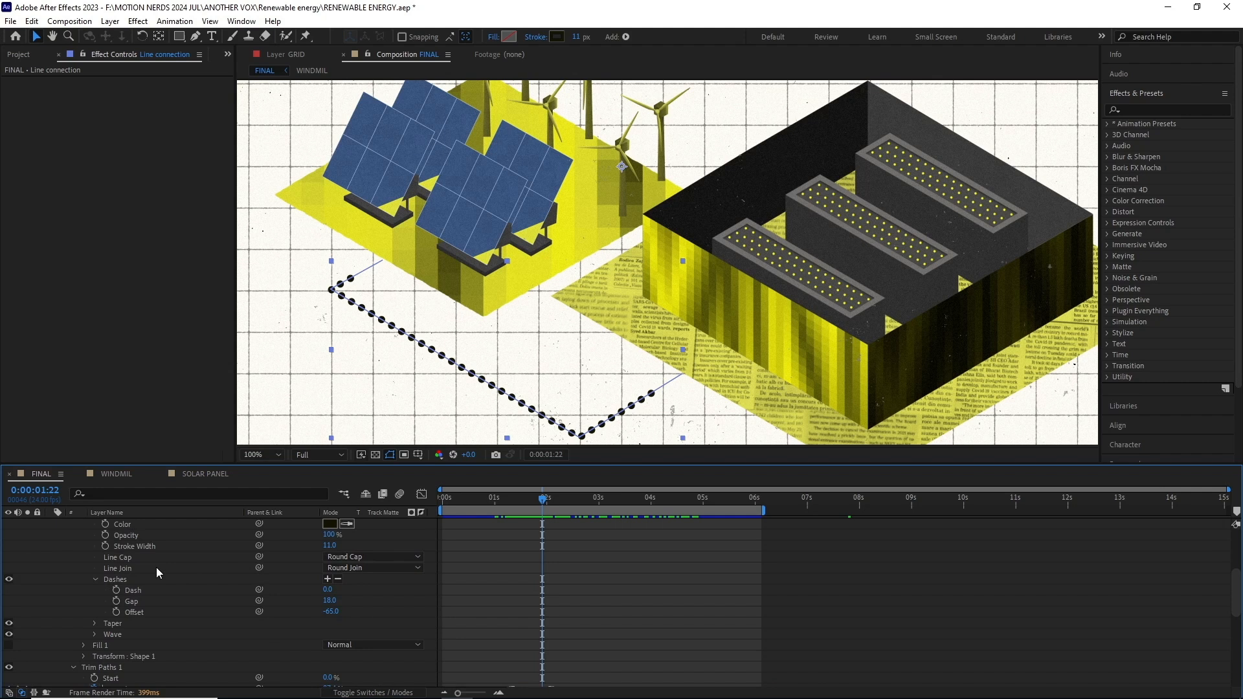
click(142, 589)
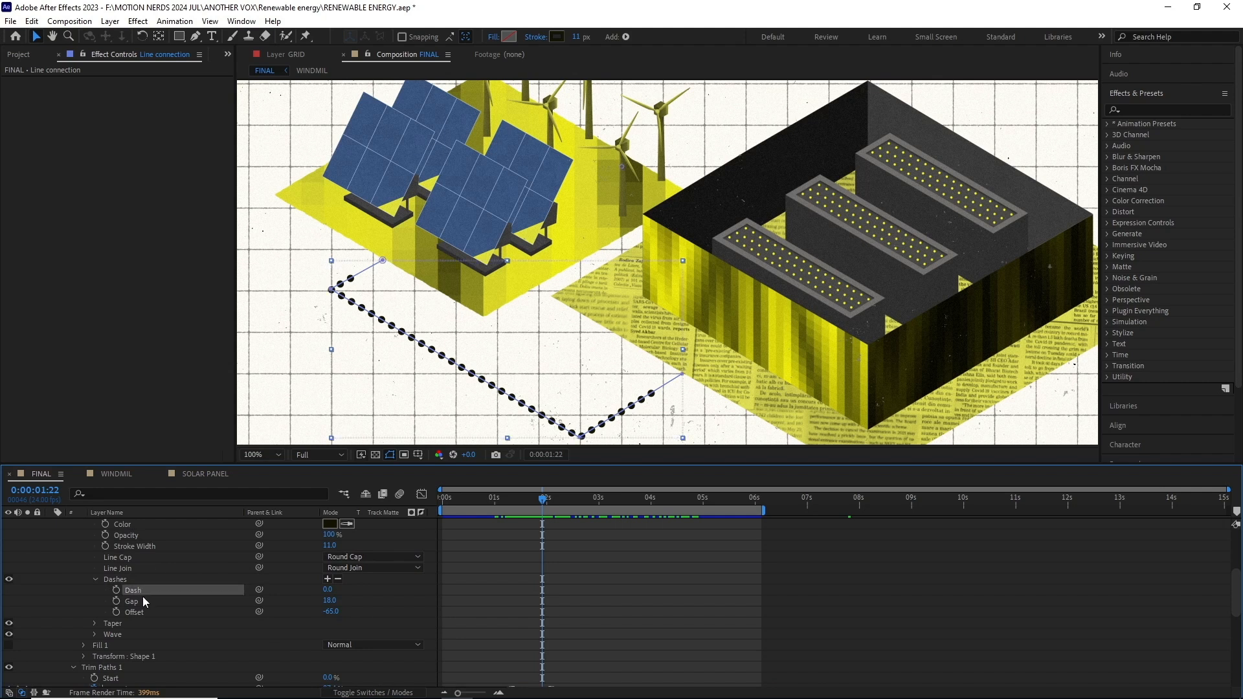
click(142, 601)
shift+click(144, 612)
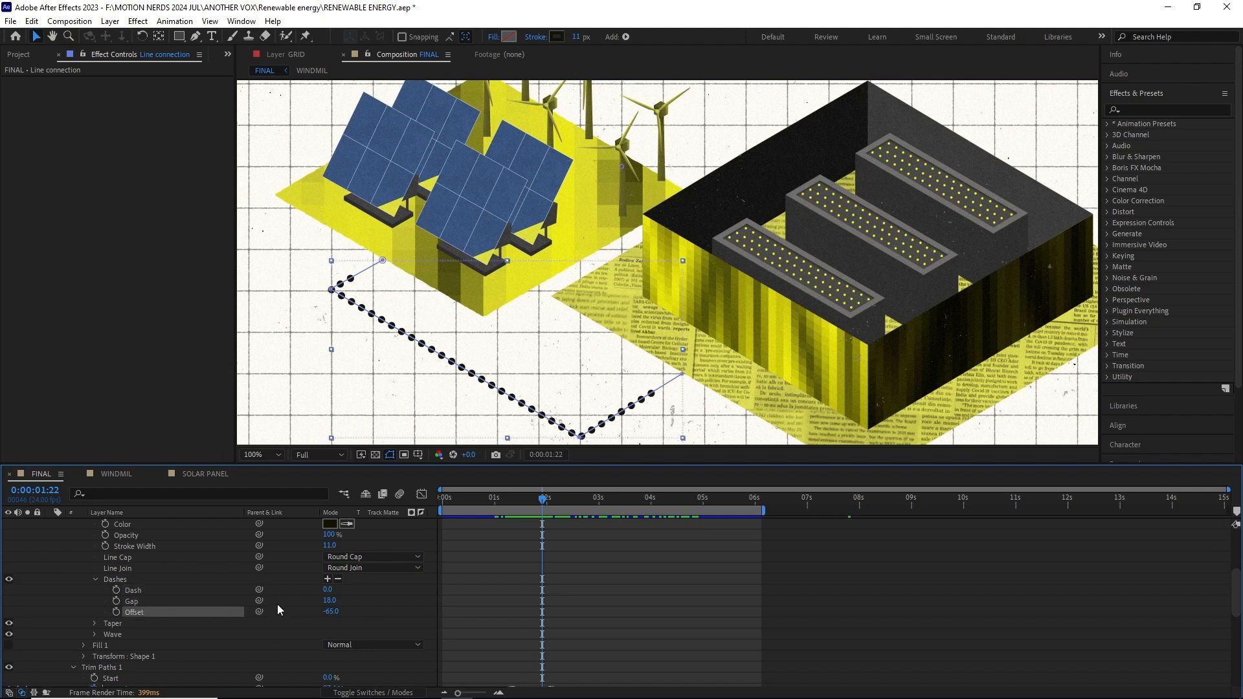
Inspect the Trim Paths End keyframes and Offset expression on the Line connection layer while scrubbing through the line's animation
scroll(277, 604, down, 2)
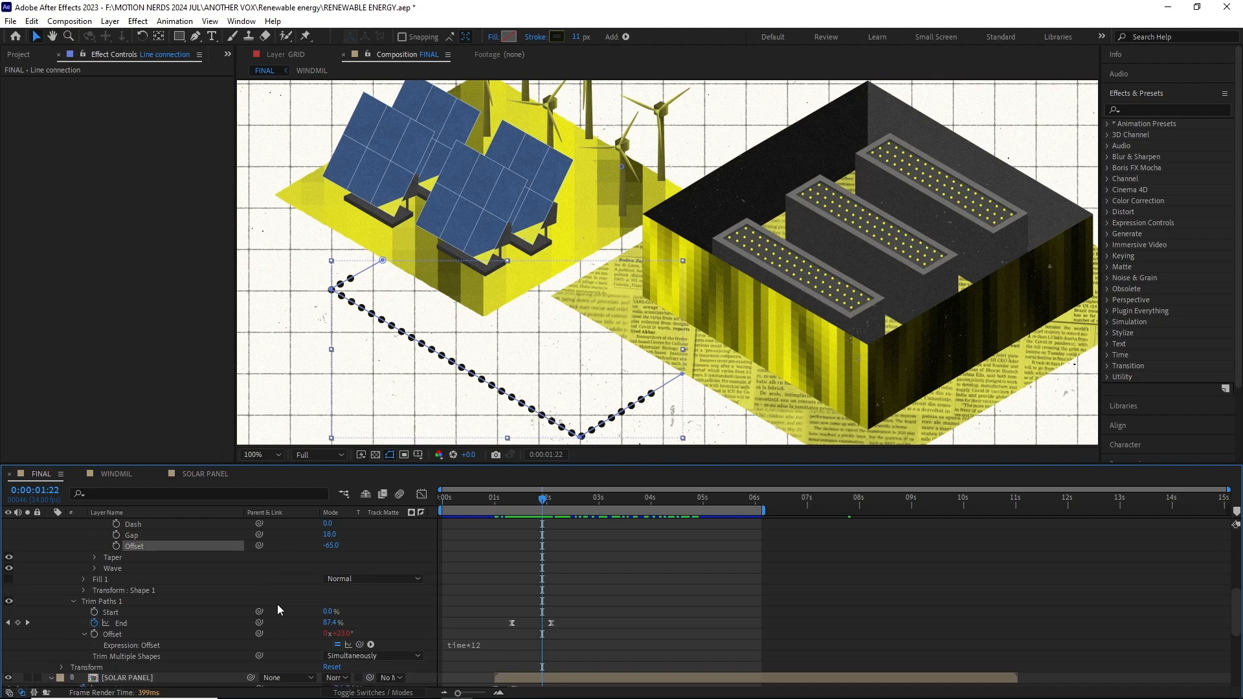
click(121, 623)
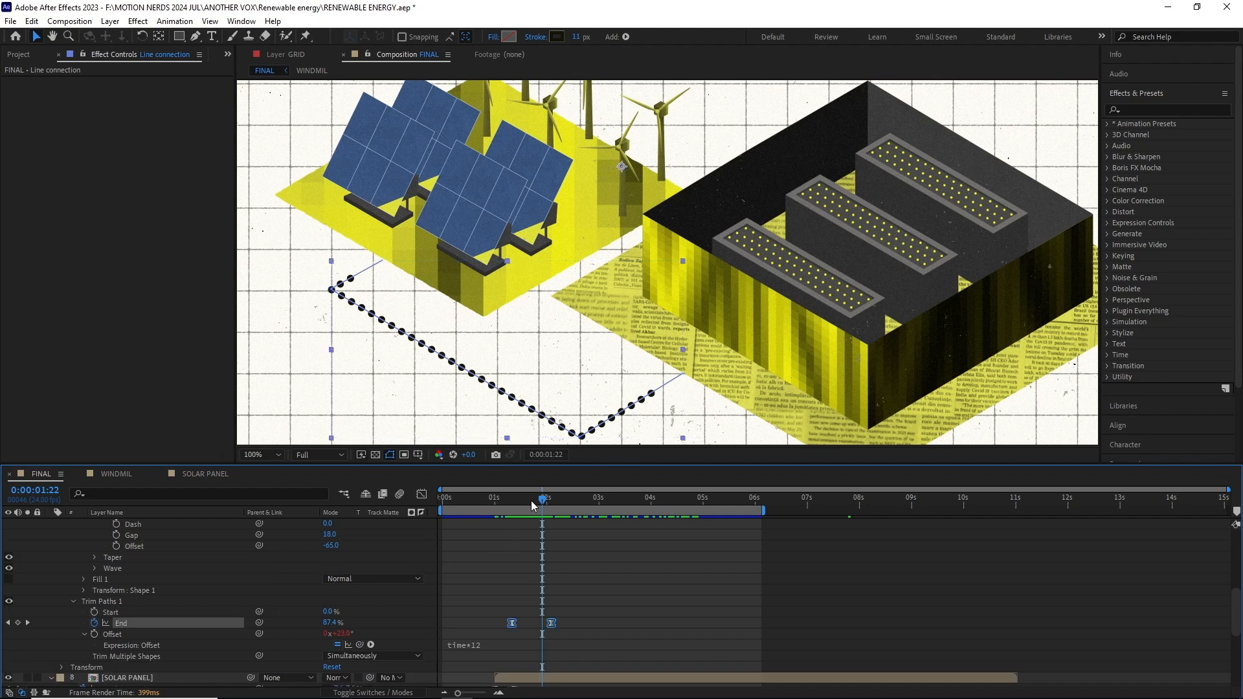
mouse_move(526, 503)
mouse_down()
mouse_move(506, 508)
mouse_move(549, 509)
mouse_up()
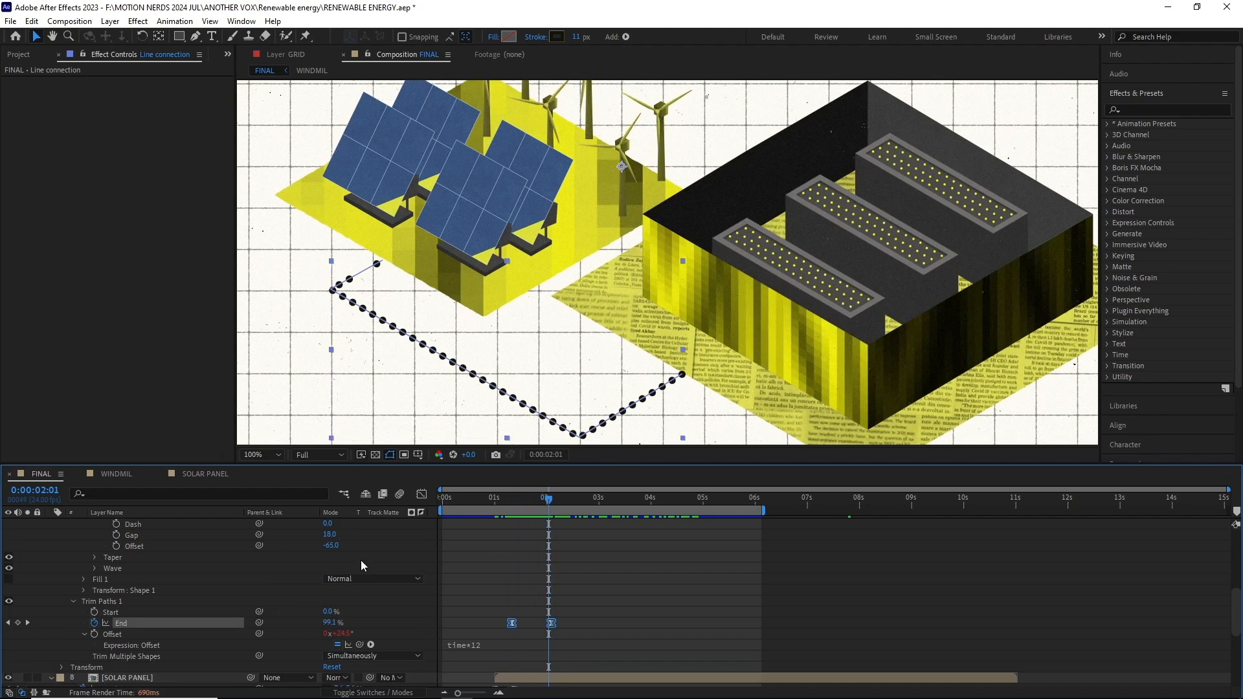
click(130, 636)
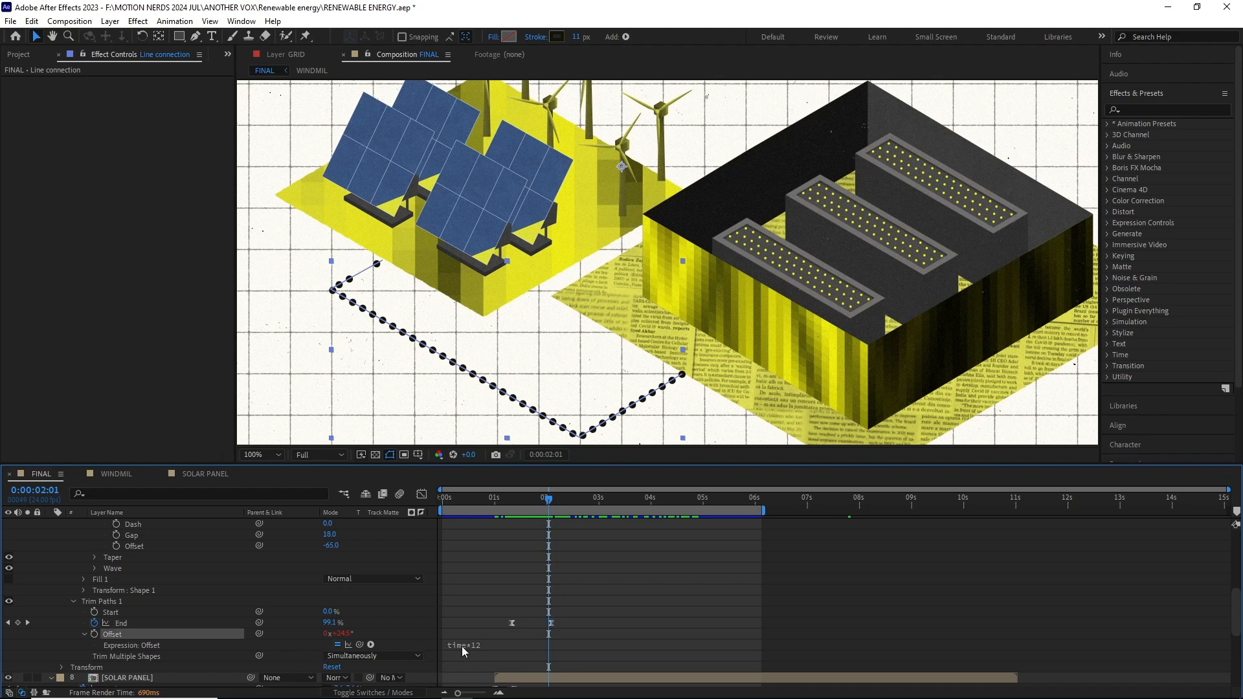
mouse_move(543, 500)
mouse_down()
mouse_move(457, 515)
mouse_move(724, 507)
mouse_up()
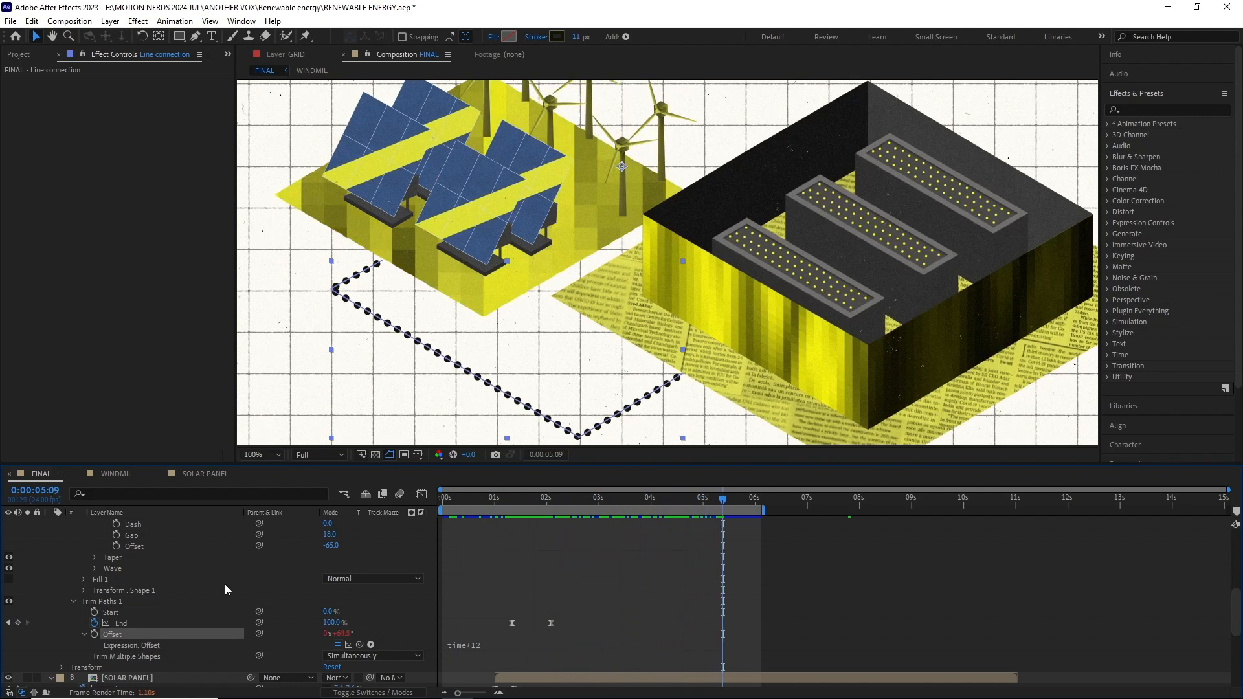
Review the dotted line's movement up to 0:00:03:03, collapse the Line connection layer, and view the whole scene
scroll(224, 584, up, 3)
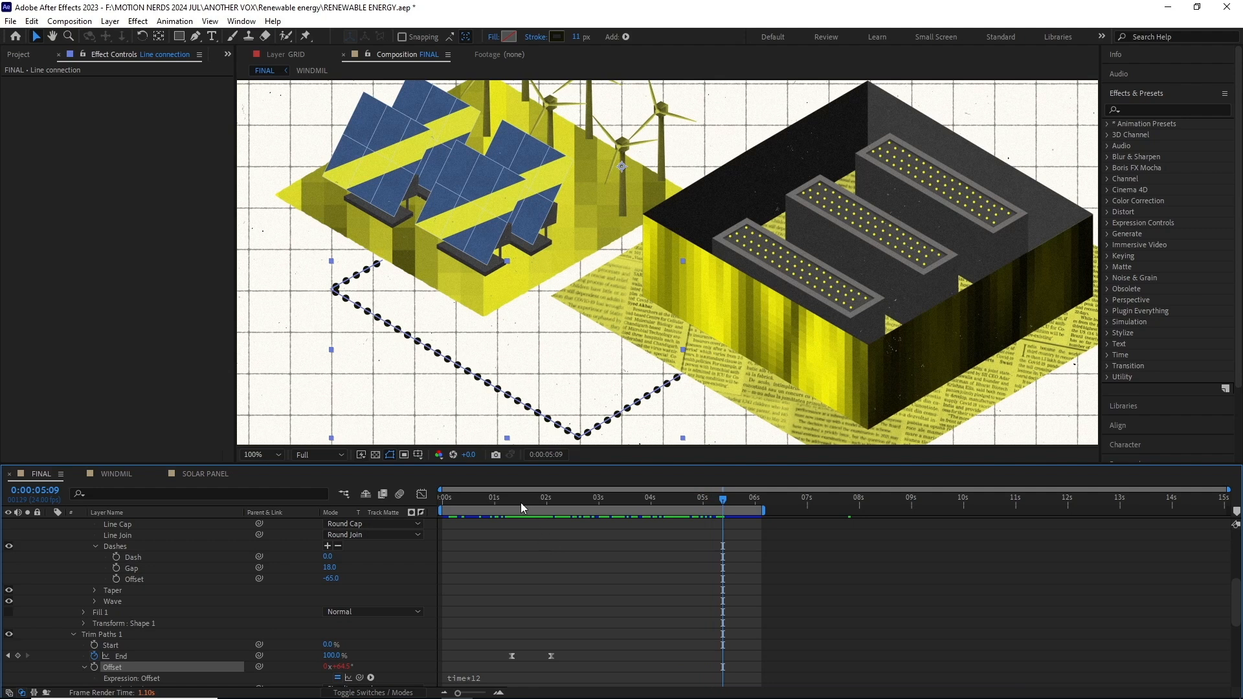
drag(520, 503, 606, 509)
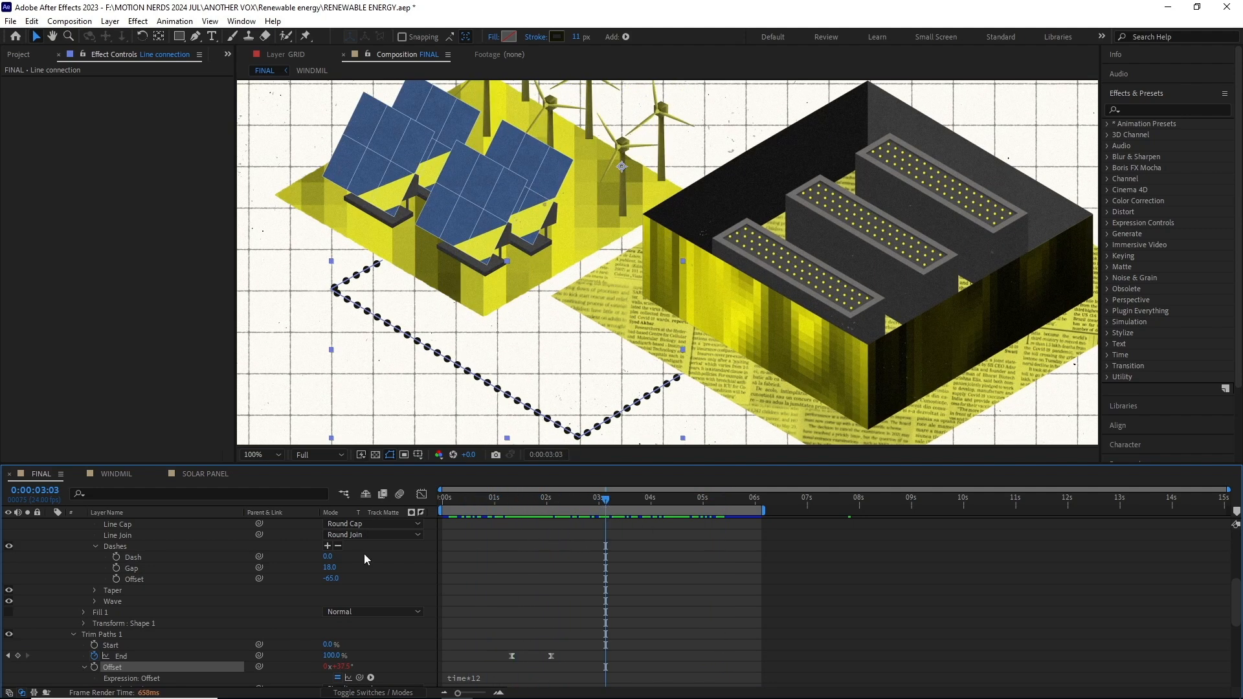
scroll(342, 558, up, 5)
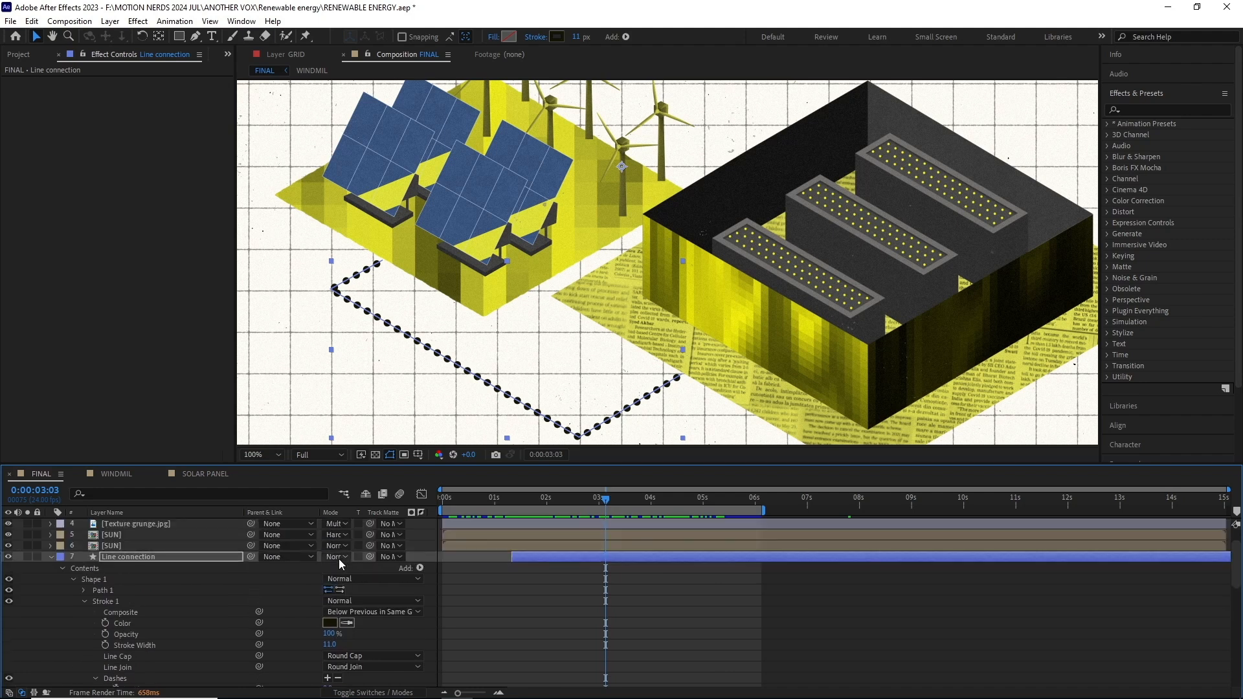
click(51, 557)
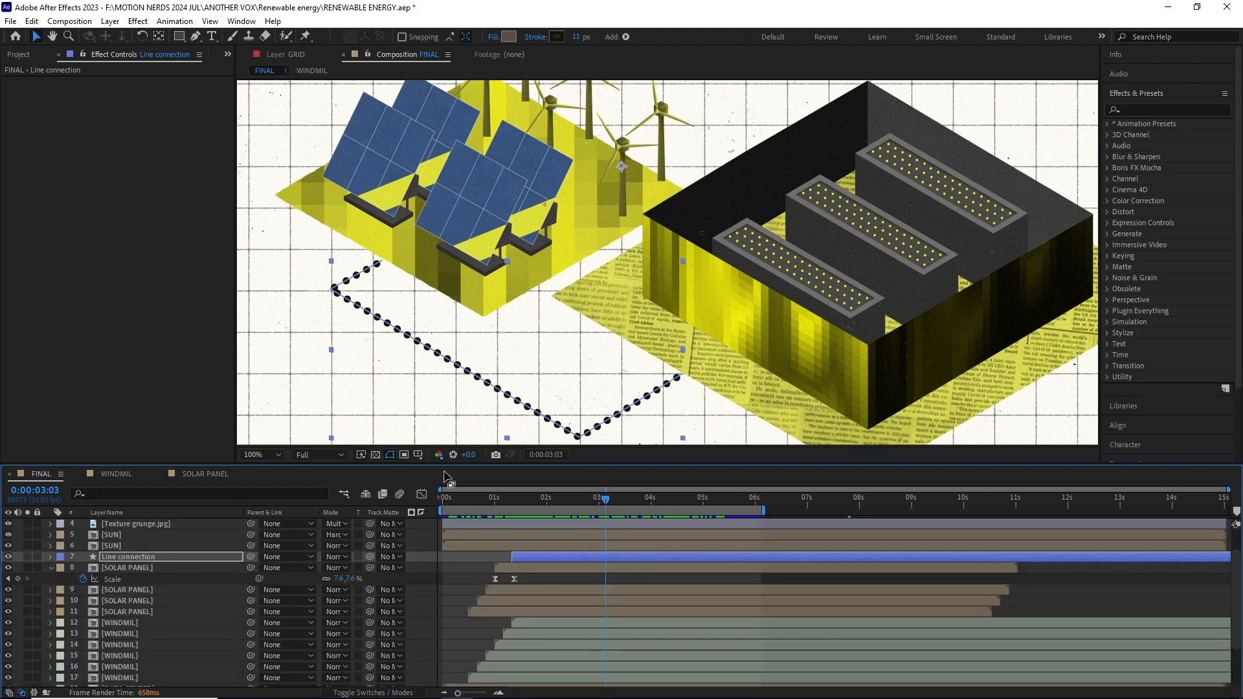
scroll(549, 371, down, 2)
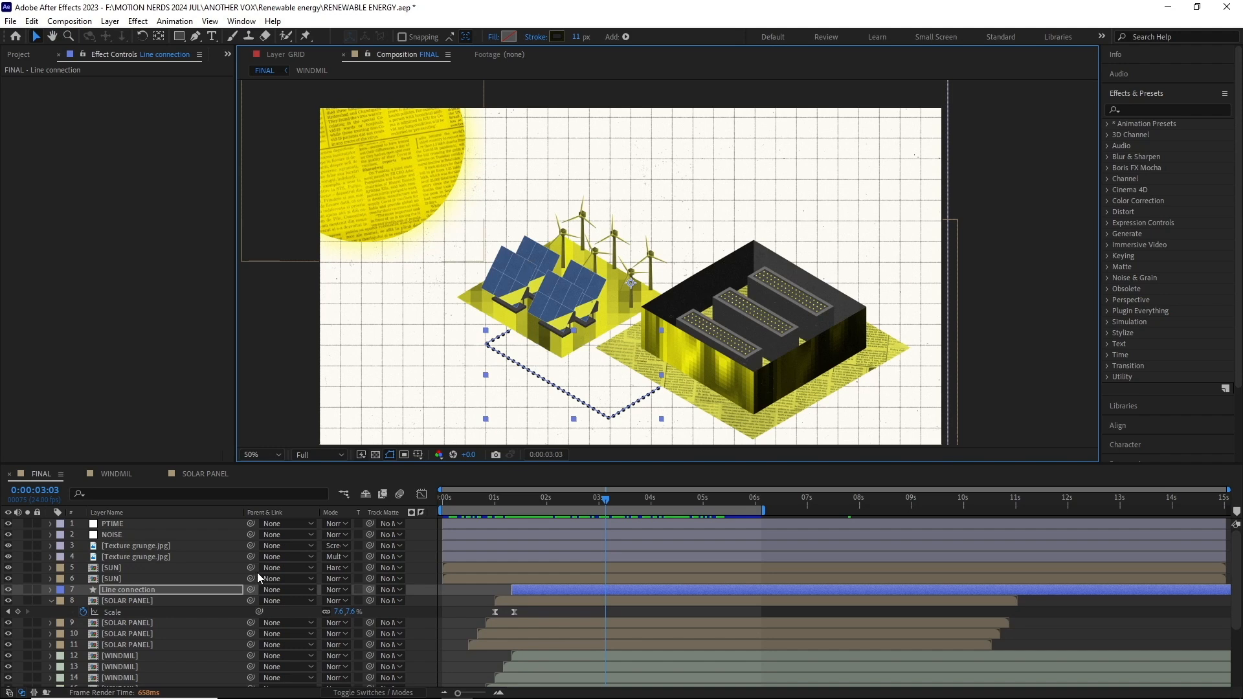
Open the SUN composition from the lower SUN layer and examine its circle shape layer and newspaper texture, ending at 0:00:05:08
click(140, 578)
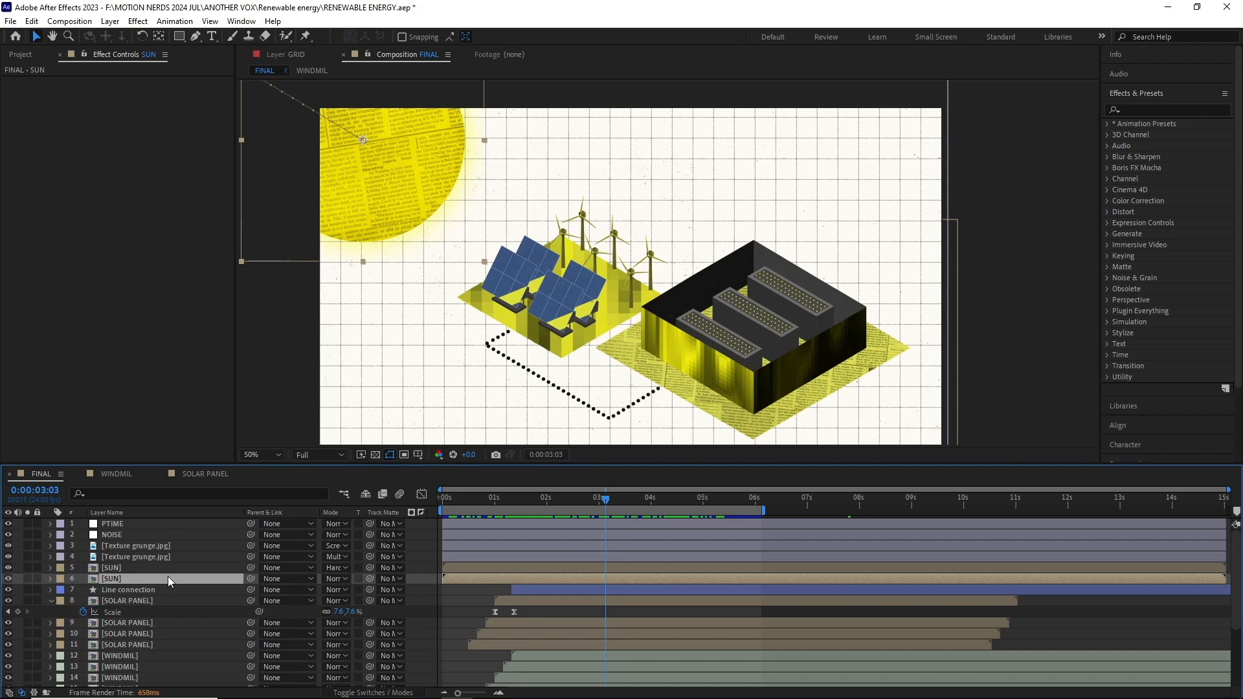
double_click(168, 578)
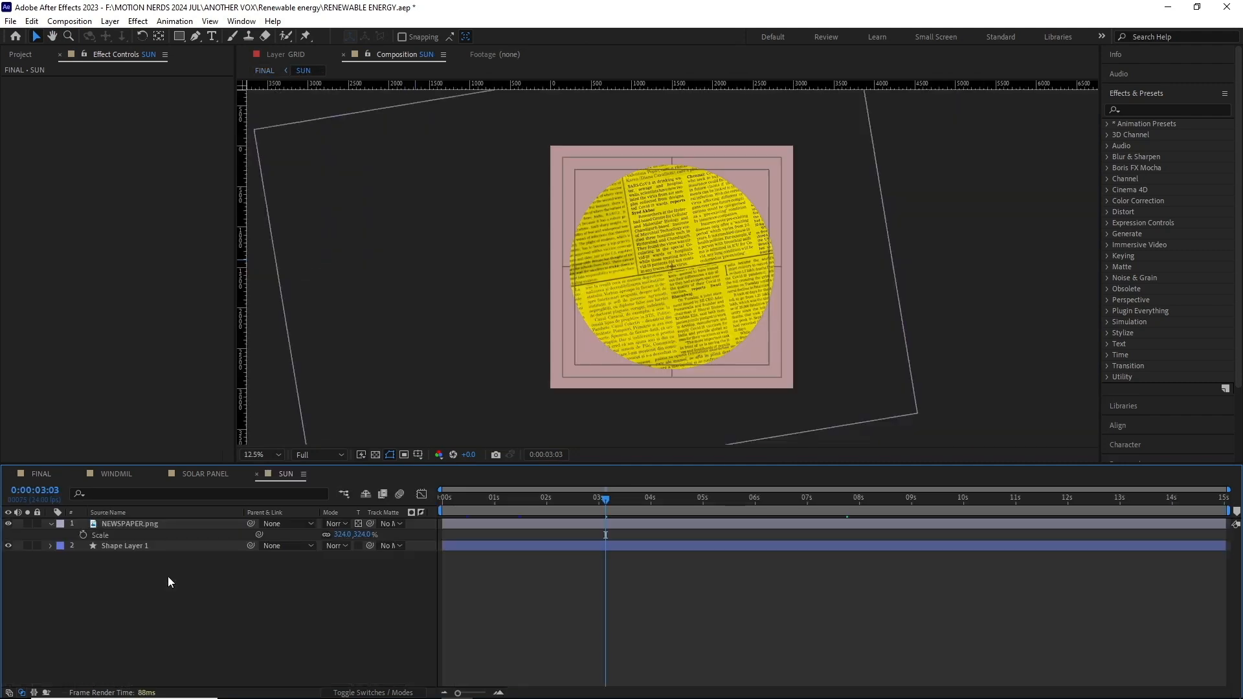
click(169, 545)
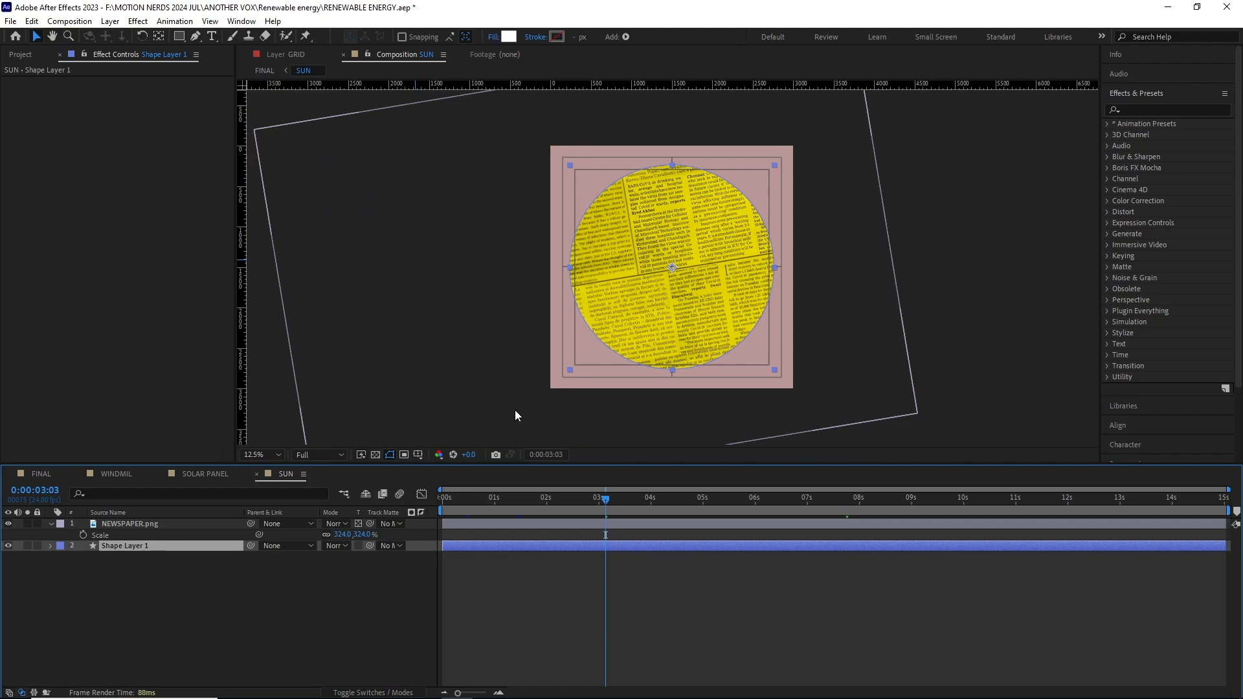
scroll(586, 385, up, 1)
drag(572, 390, 561, 421)
drag(605, 495, 720, 480)
Toggle Preserve Transparency off and on for the NEWSPAPER.png layer to compare the texture with and without clipping to the circle
click(154, 522)
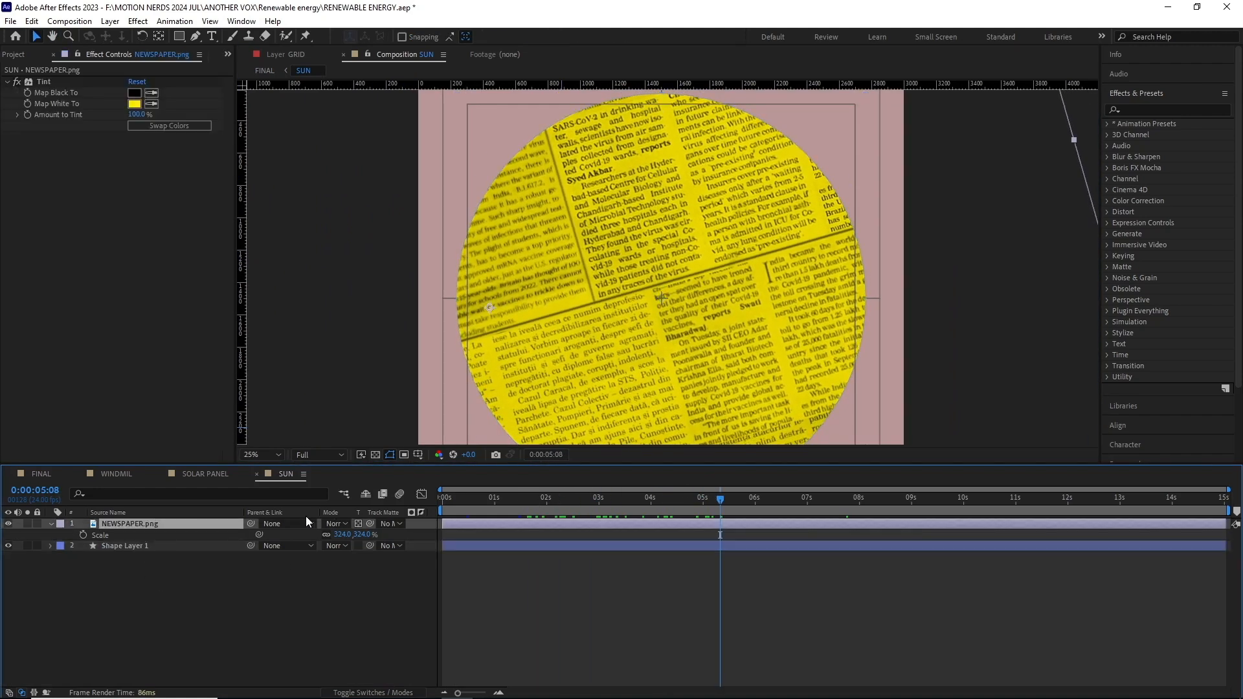
click(359, 523)
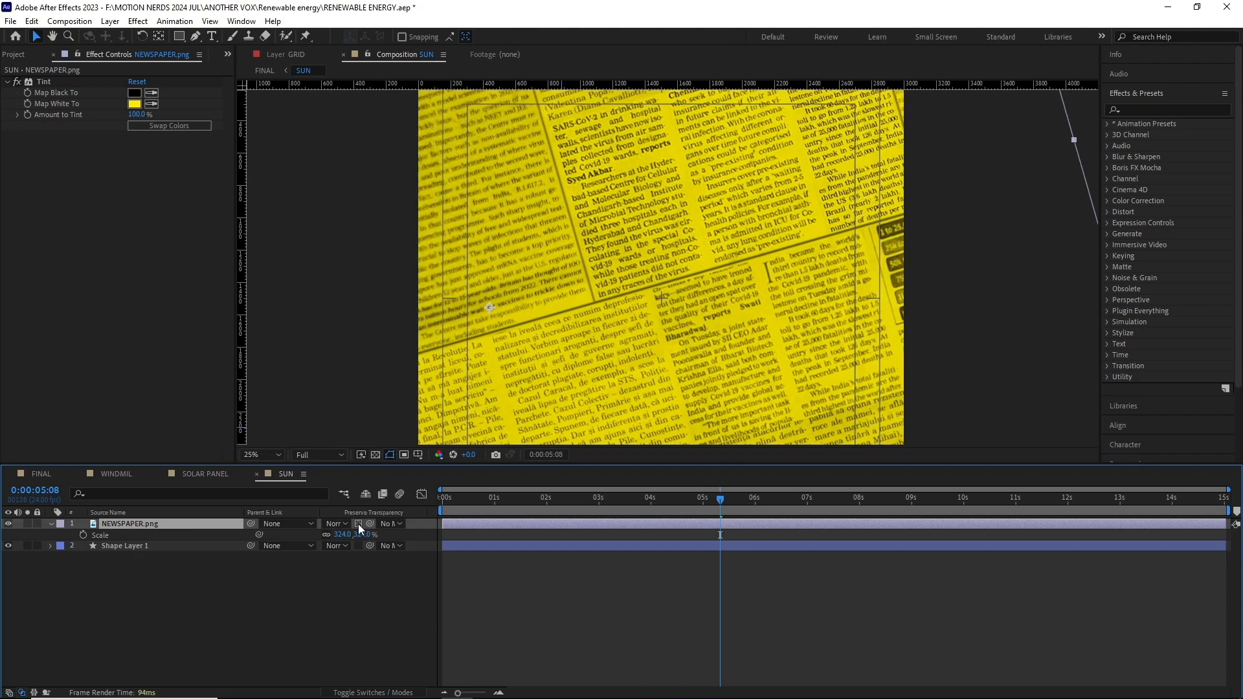
click(359, 524)
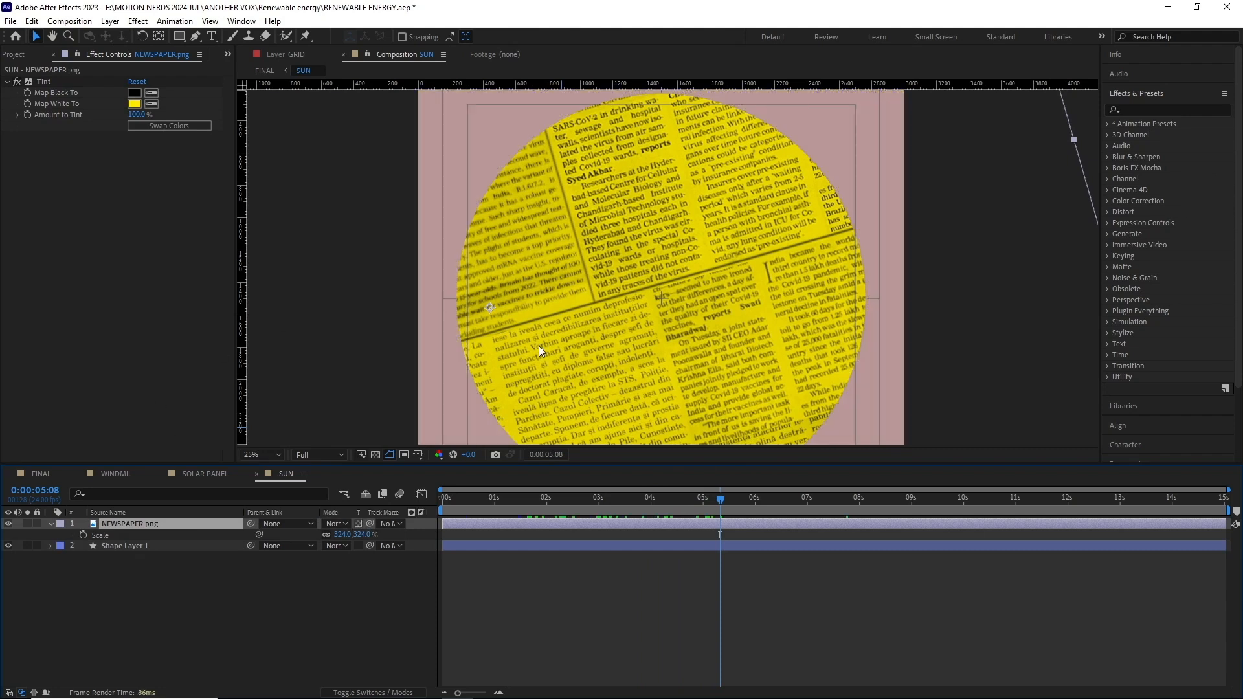
key(comma)
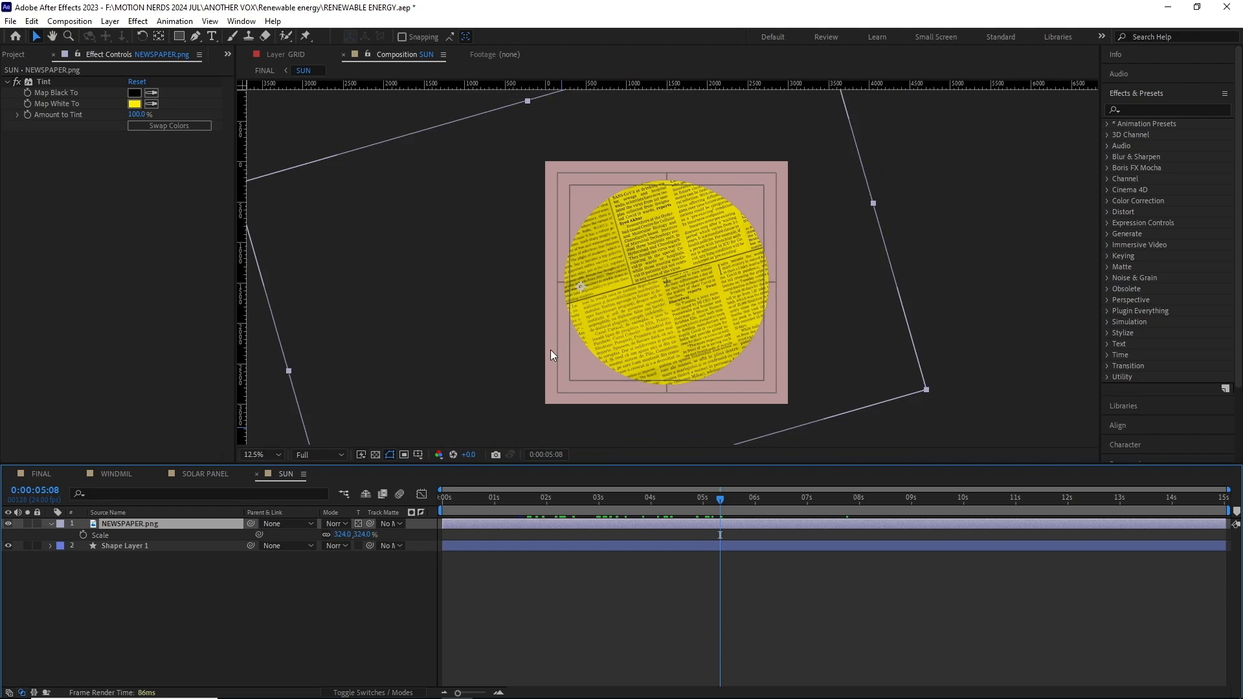
Return to the FINAL composition, move to 0:00:03:04, and inspect the Gaussian Blur settings of the upper SUN layer
click(41, 474)
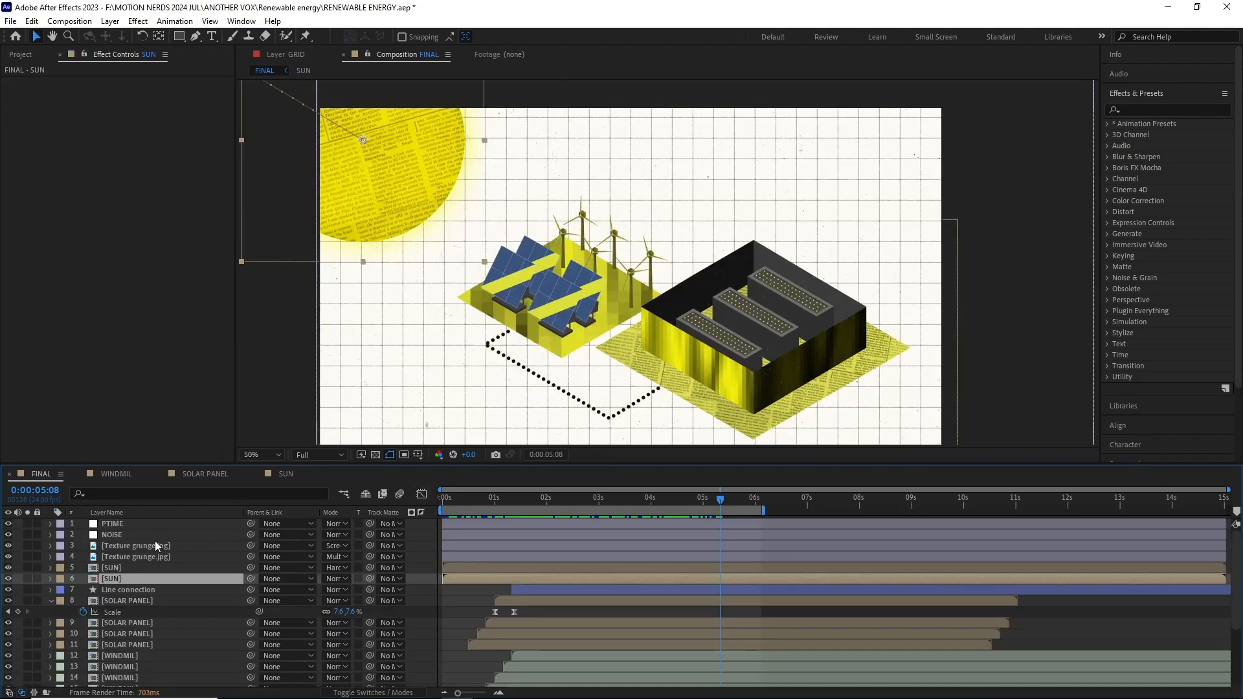
drag(500, 504, 608, 480)
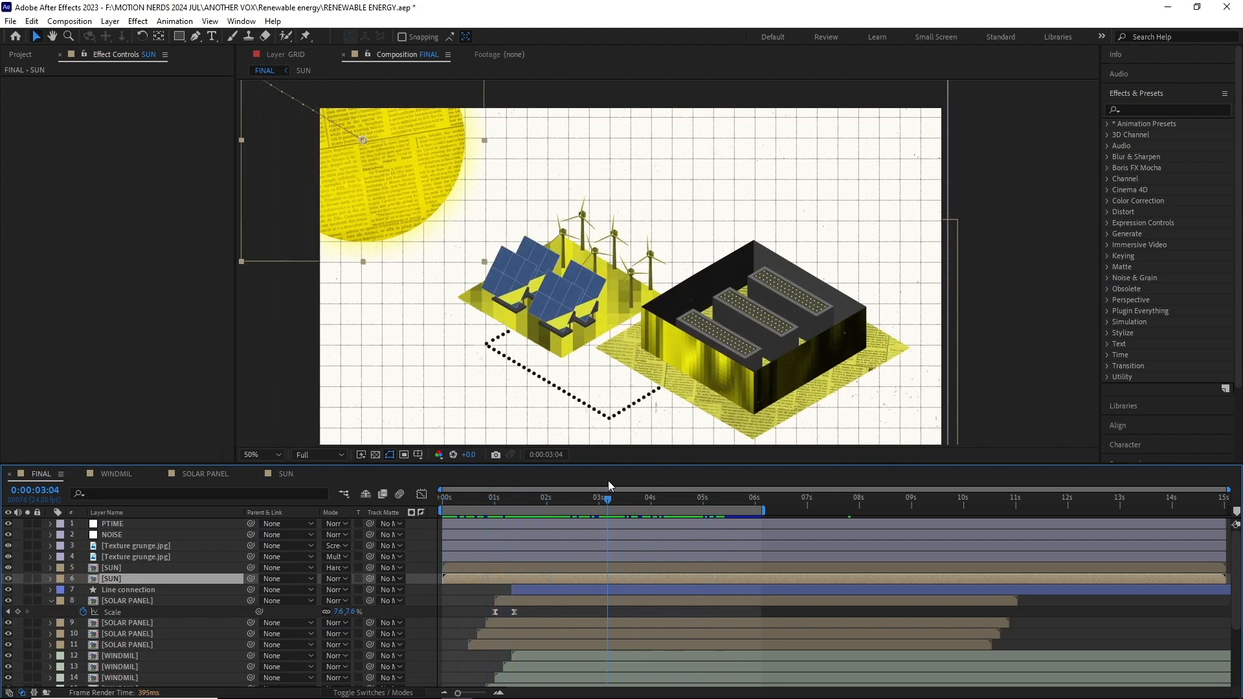
click(135, 569)
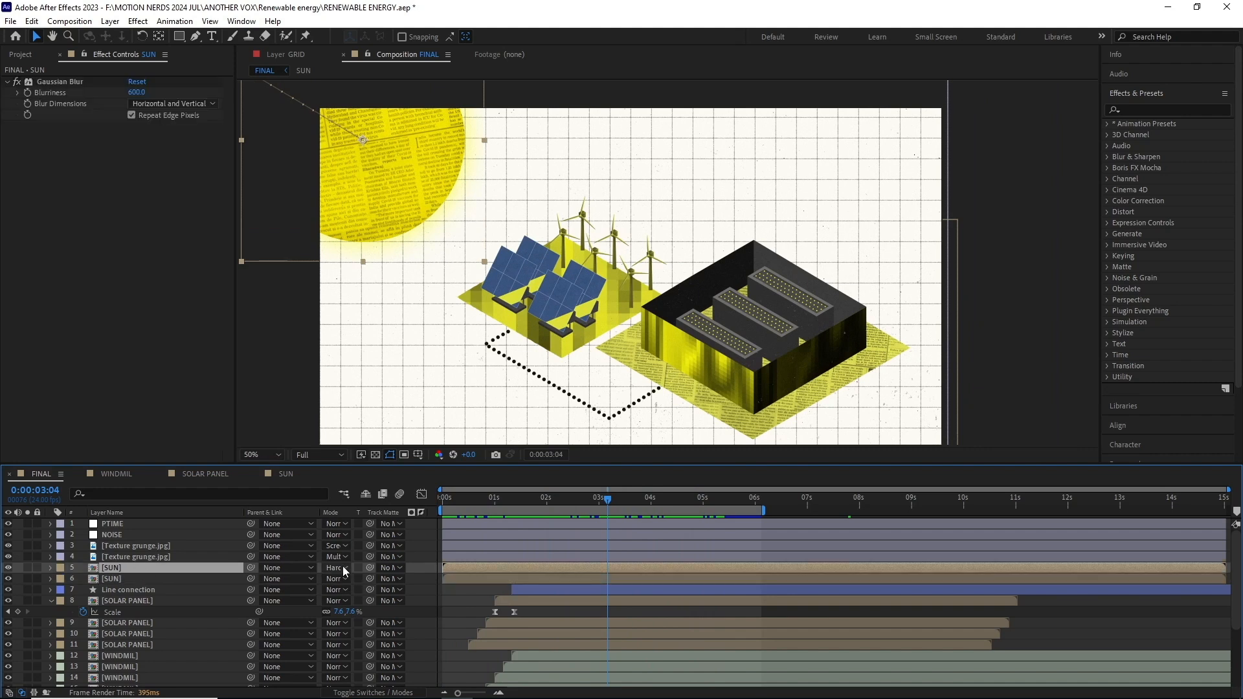
Hide and reshow the blurred SUN layer while viewing the sun at 100% to compare it with and without the glow
scroll(441, 239, up, 1)
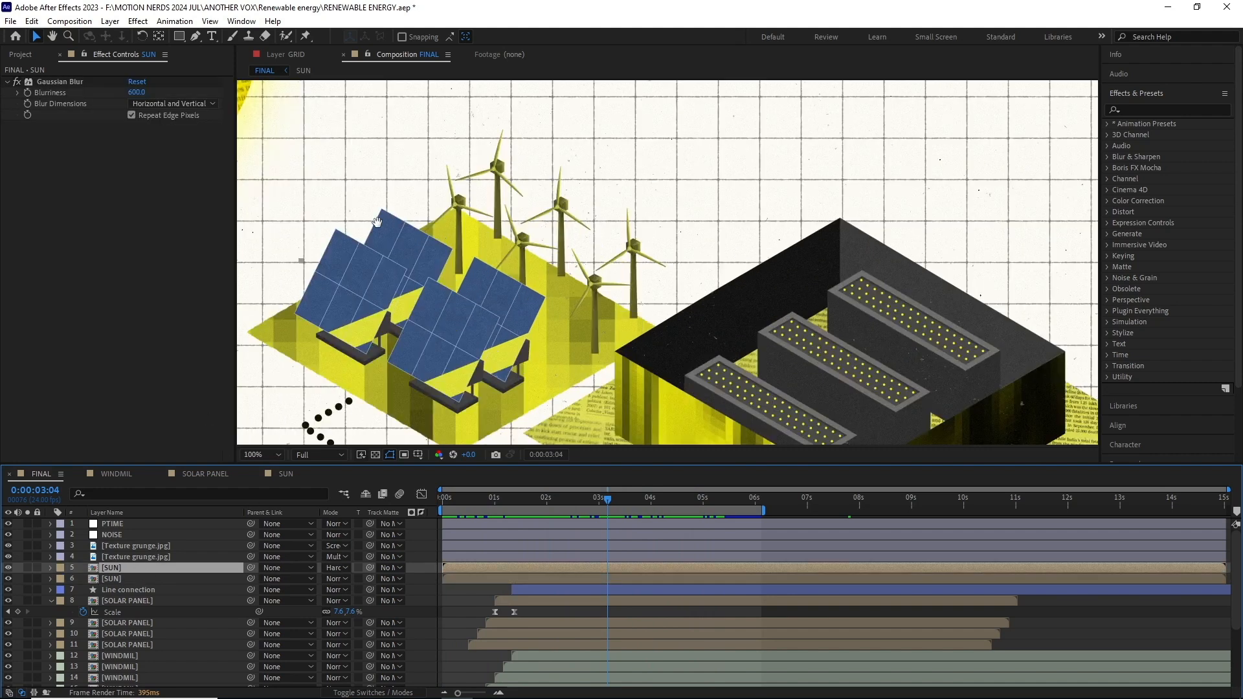
drag(259, 194, 475, 324)
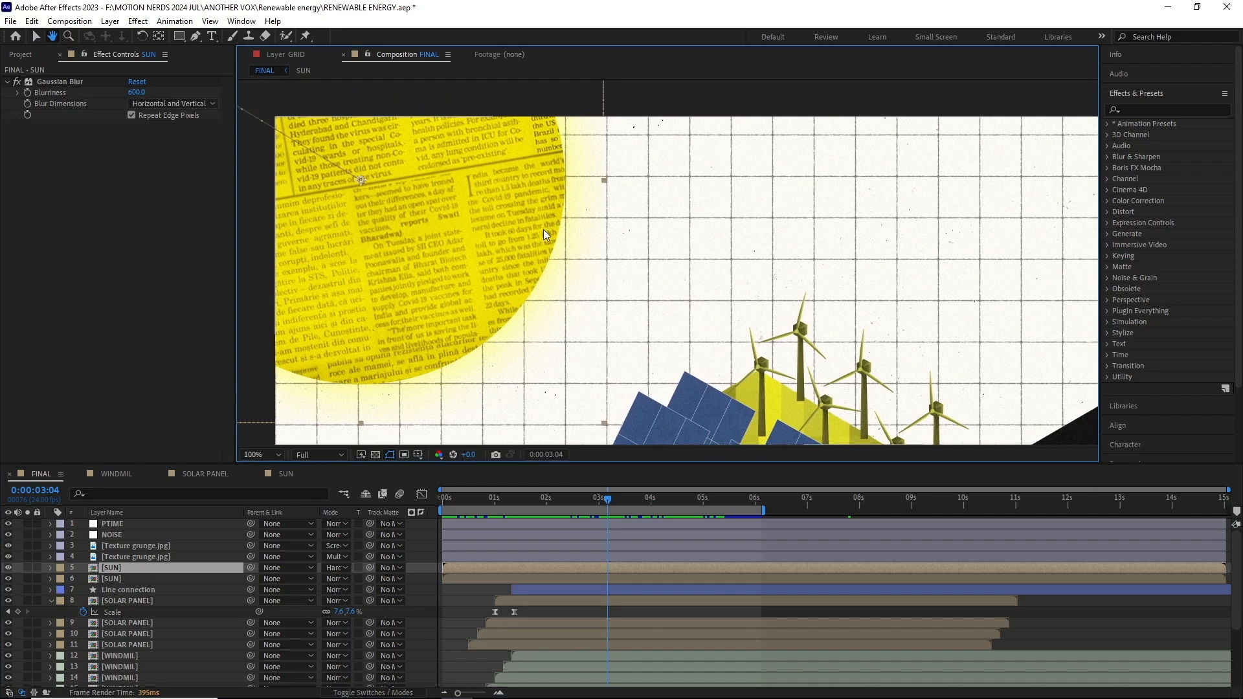
drag(434, 367, 423, 350)
click(8, 568)
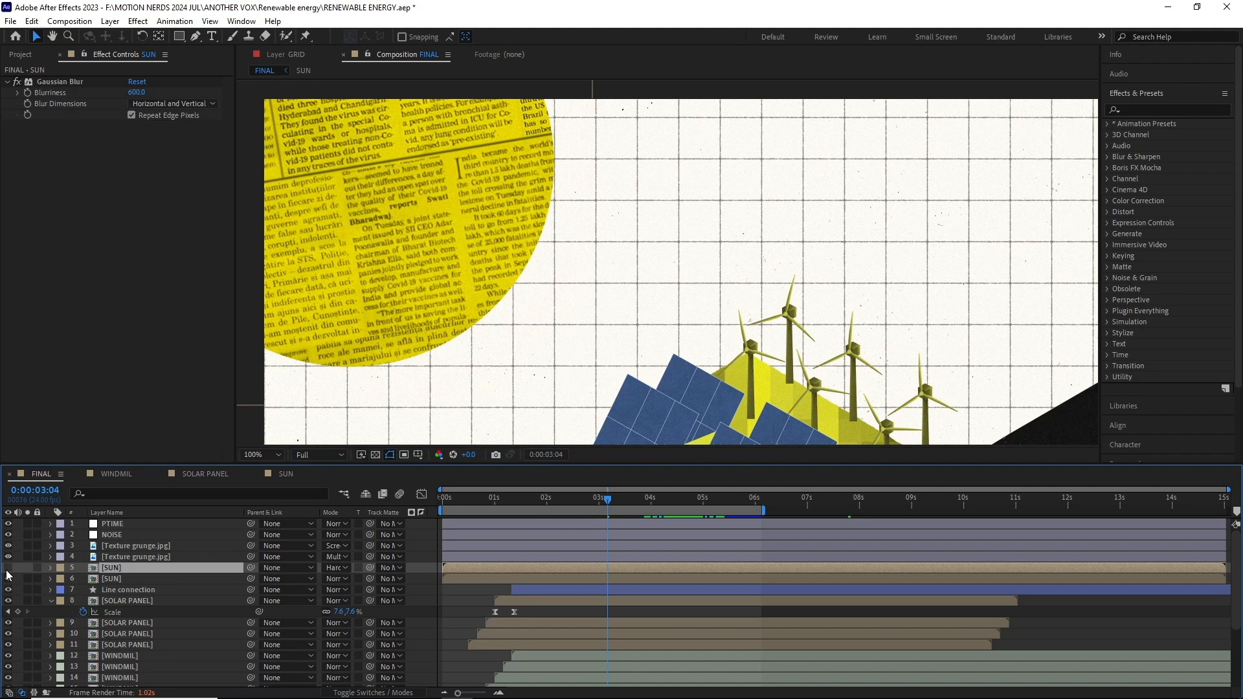
click(7, 570)
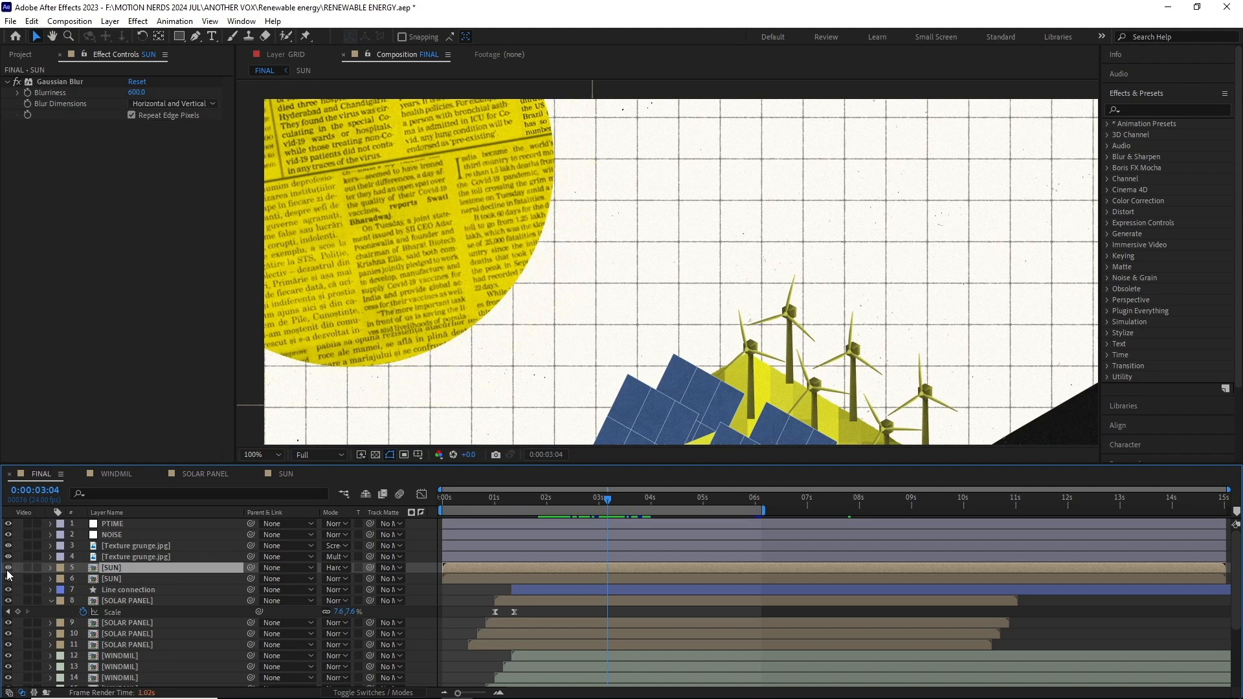
View the whole scene at 50% and scrub forward to 0:00:04:11 and back to review the complete animation
scroll(548, 317, down, 1)
key(space)
drag(579, 325, 422, 243)
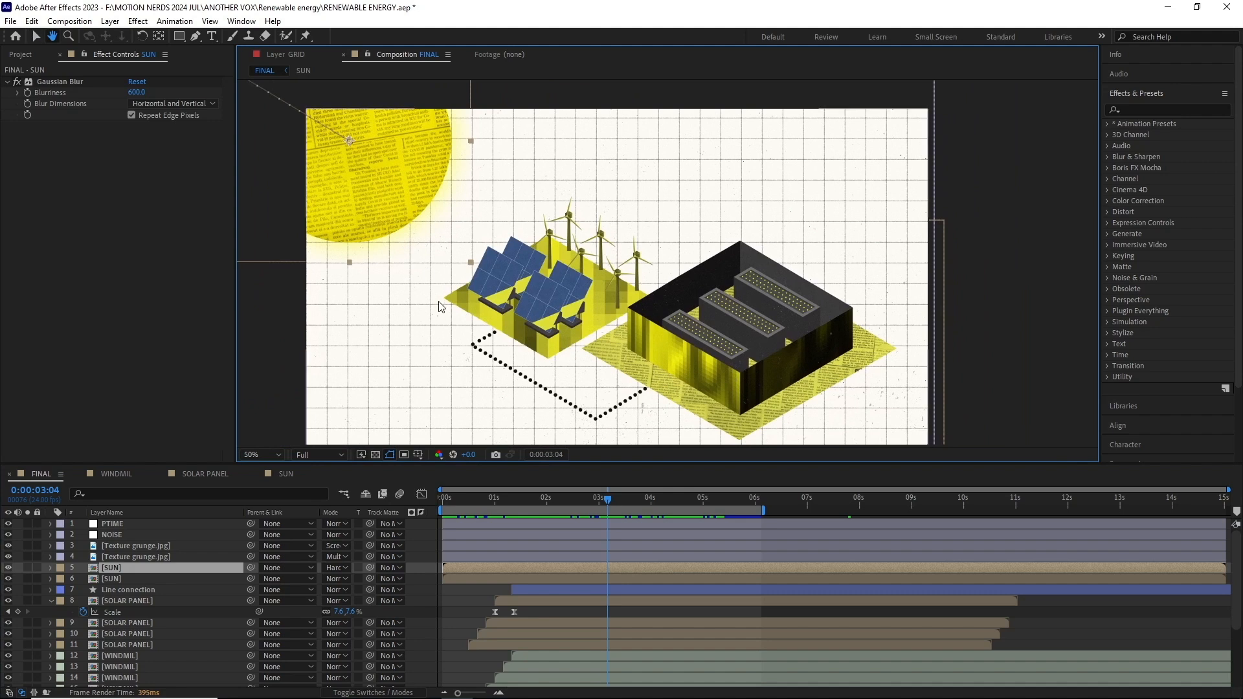
drag(609, 503, 674, 502)
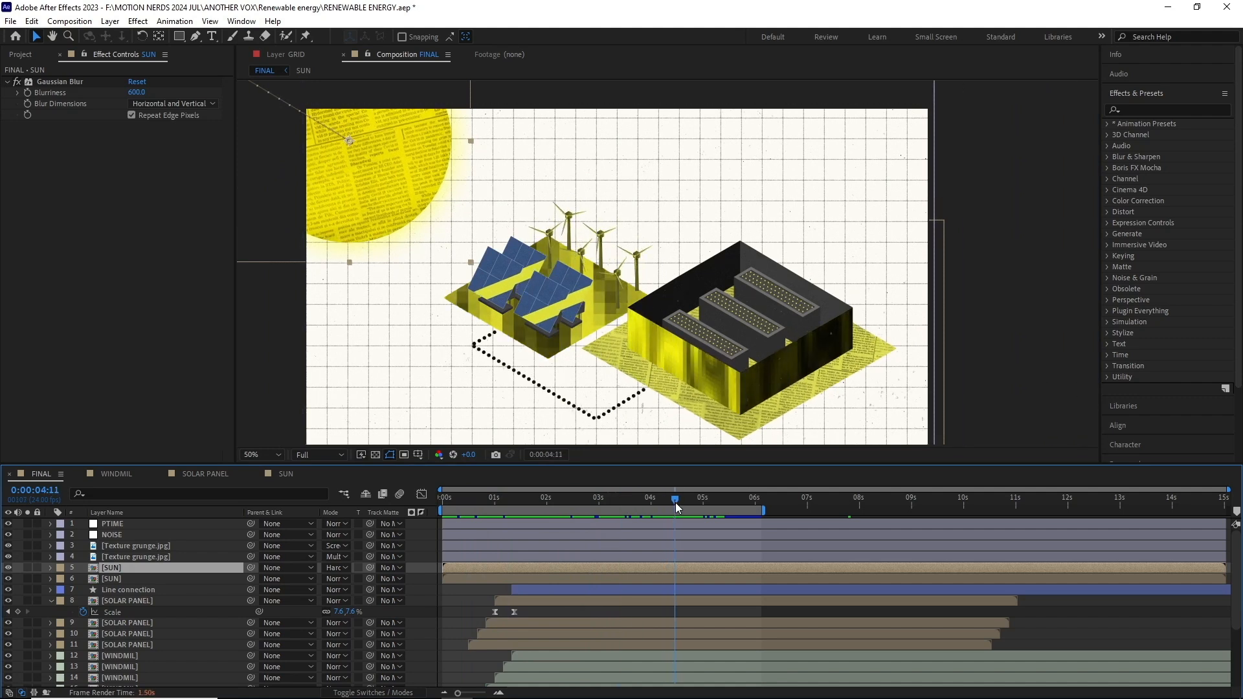
drag(675, 503, 574, 504)
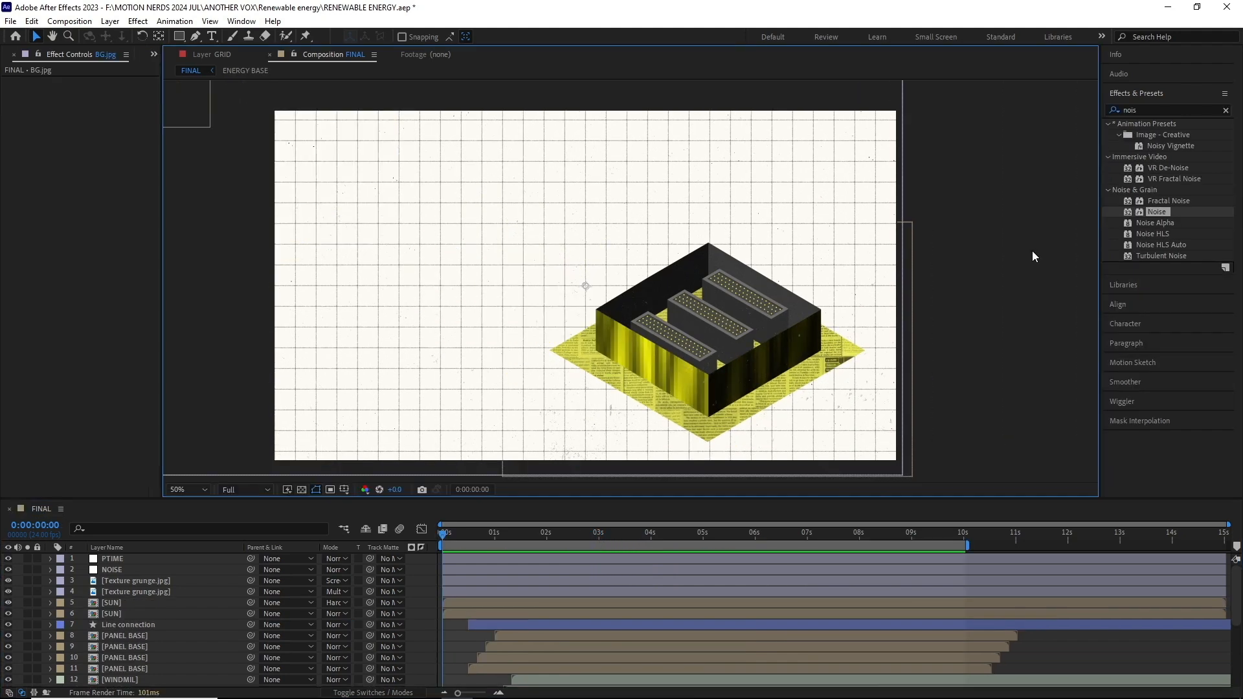